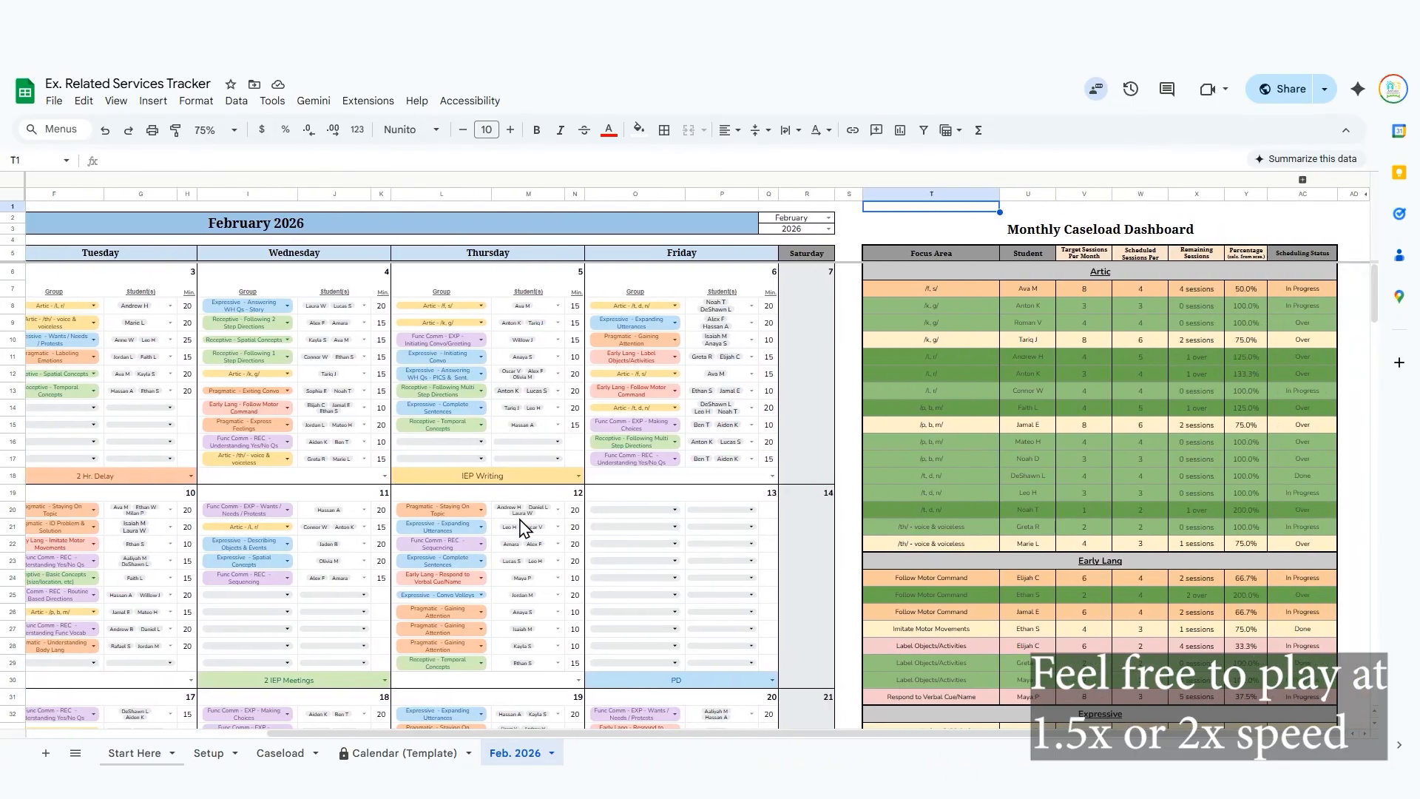
# Go from the February 2026 calendar to the Caseload sheet and look through its color-coded goal categories.
pyautogui.hscroll(-5, 523, 526)
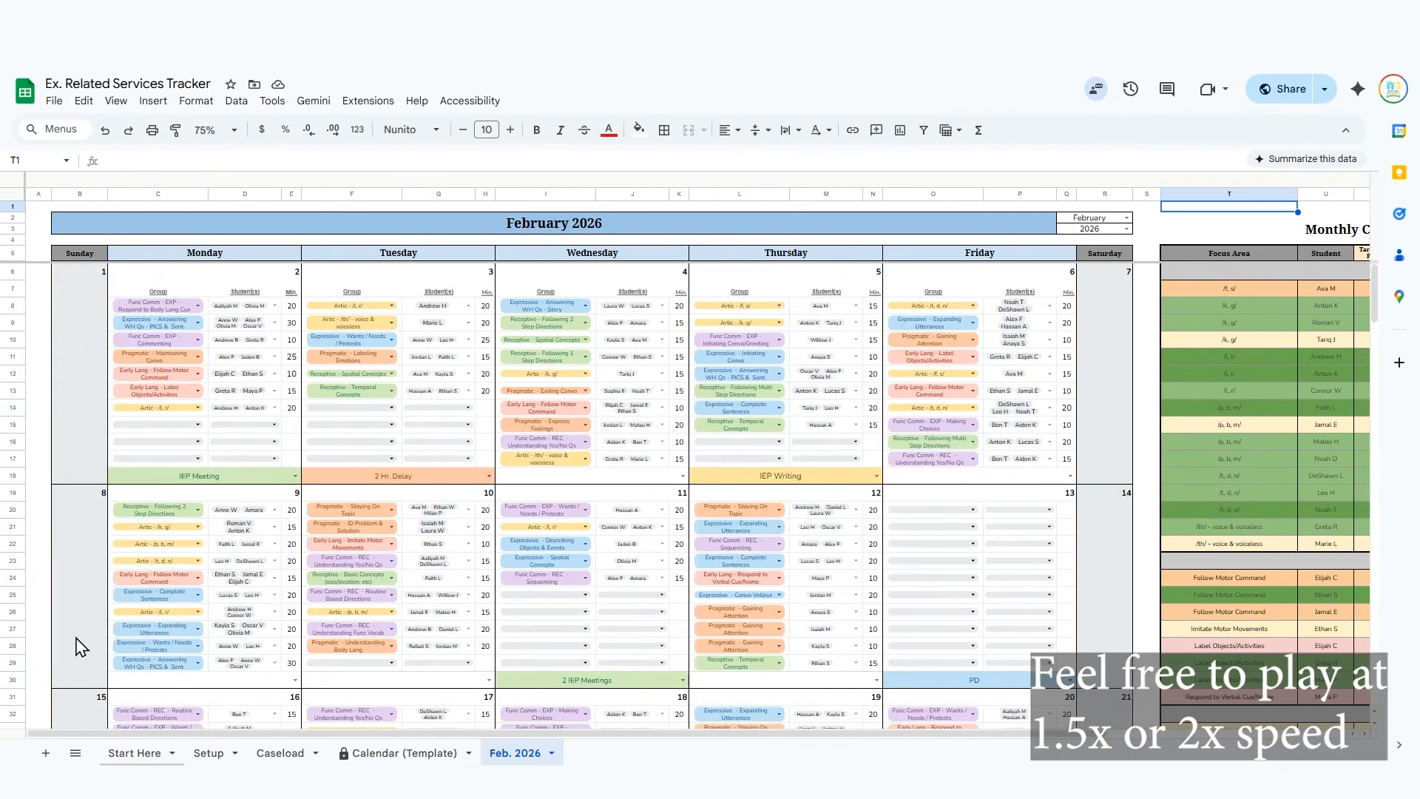
pyautogui.click(42, 681)
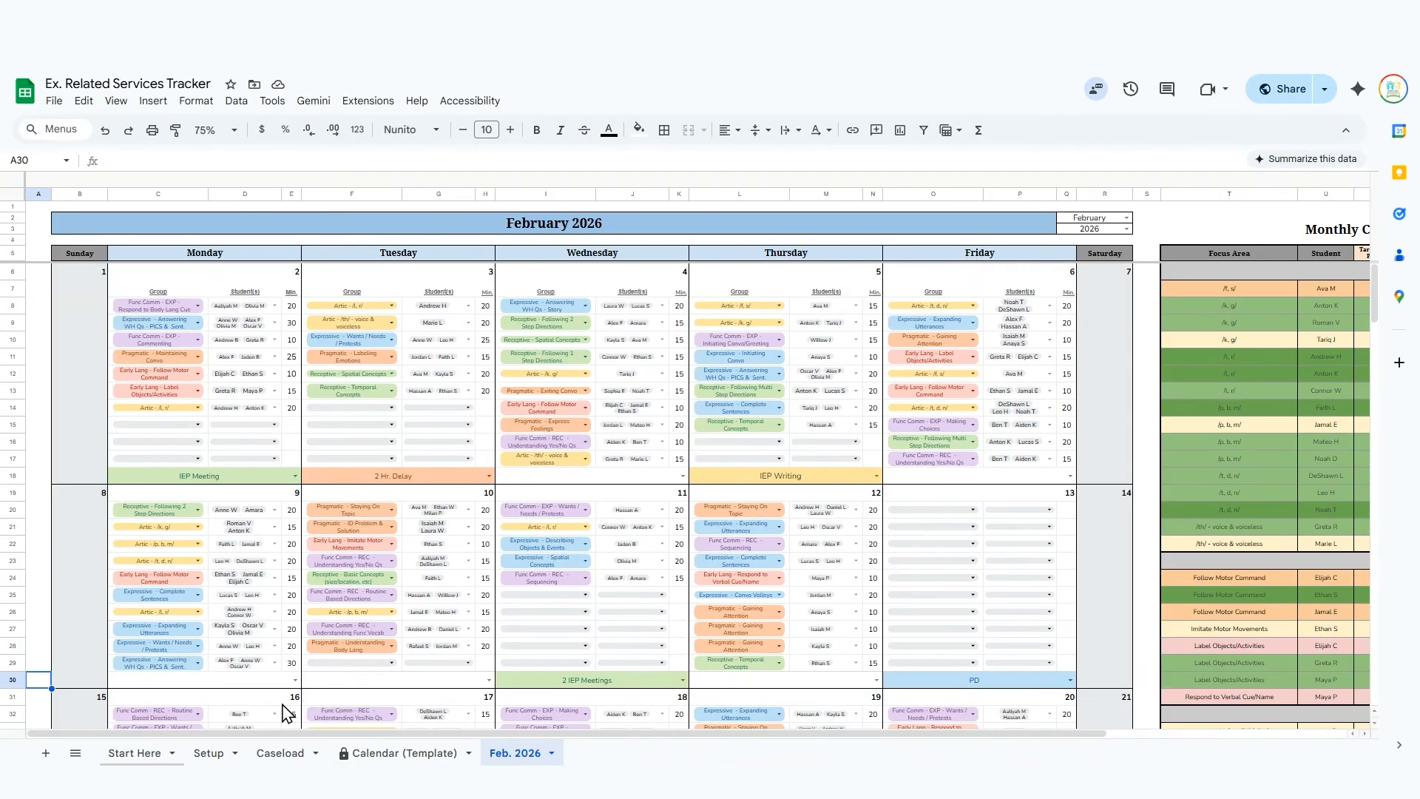
pyautogui.click(275, 755)
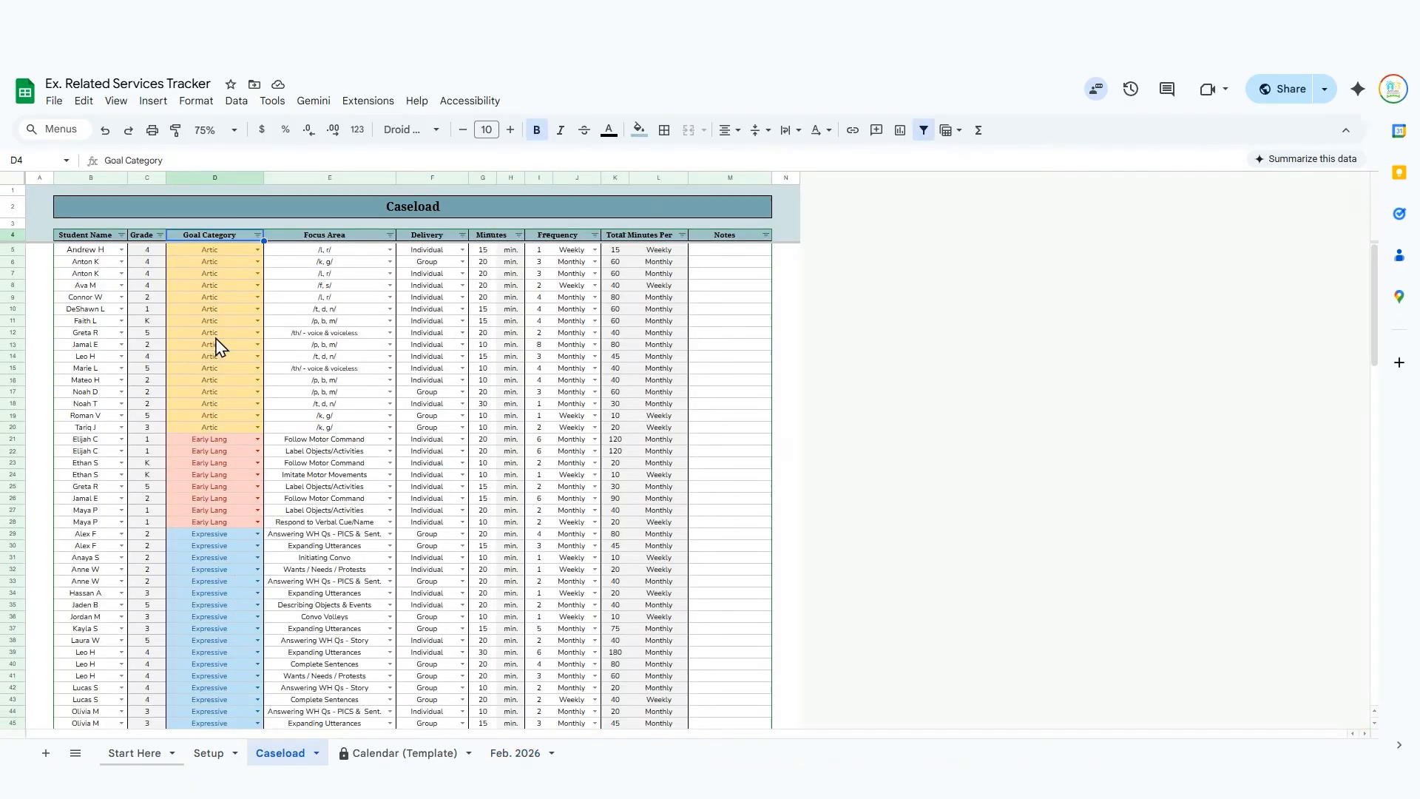
pyautogui.scroll(-10, 364, 365)
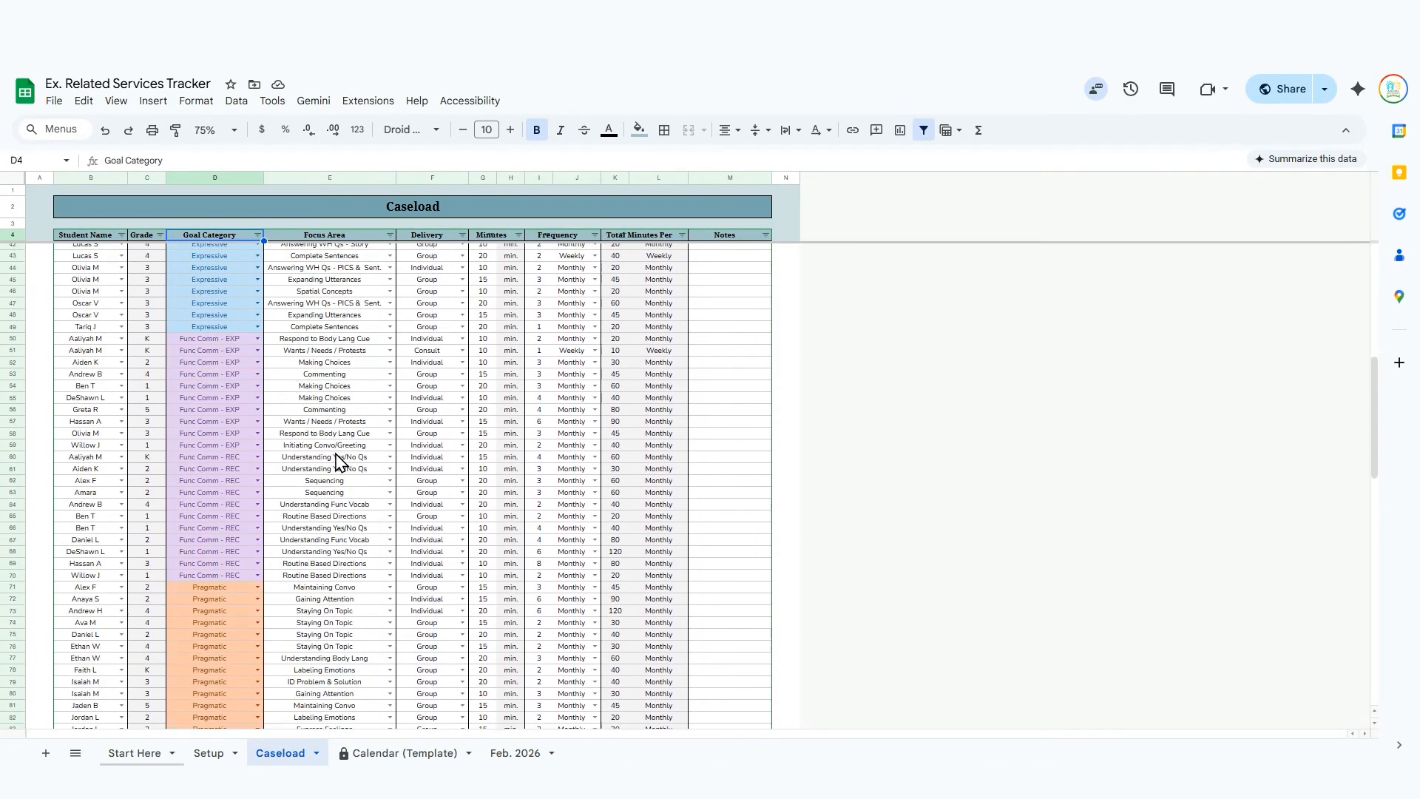
pyautogui.scroll(8, 219, 436)
pyautogui.scroll(2, 219, 436)
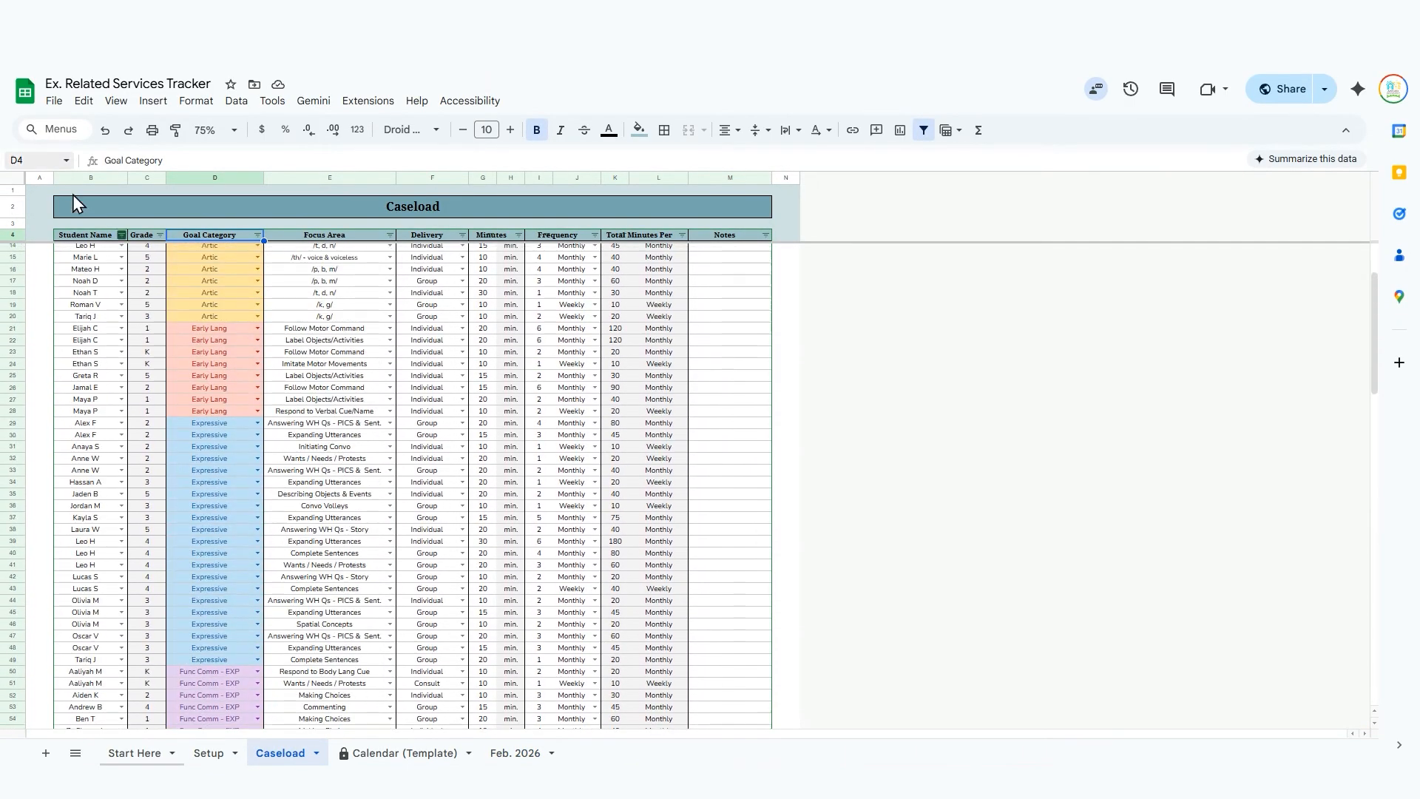
# Sort the Caseload list by Student Name from A to Z.
pyautogui.click(120, 235)
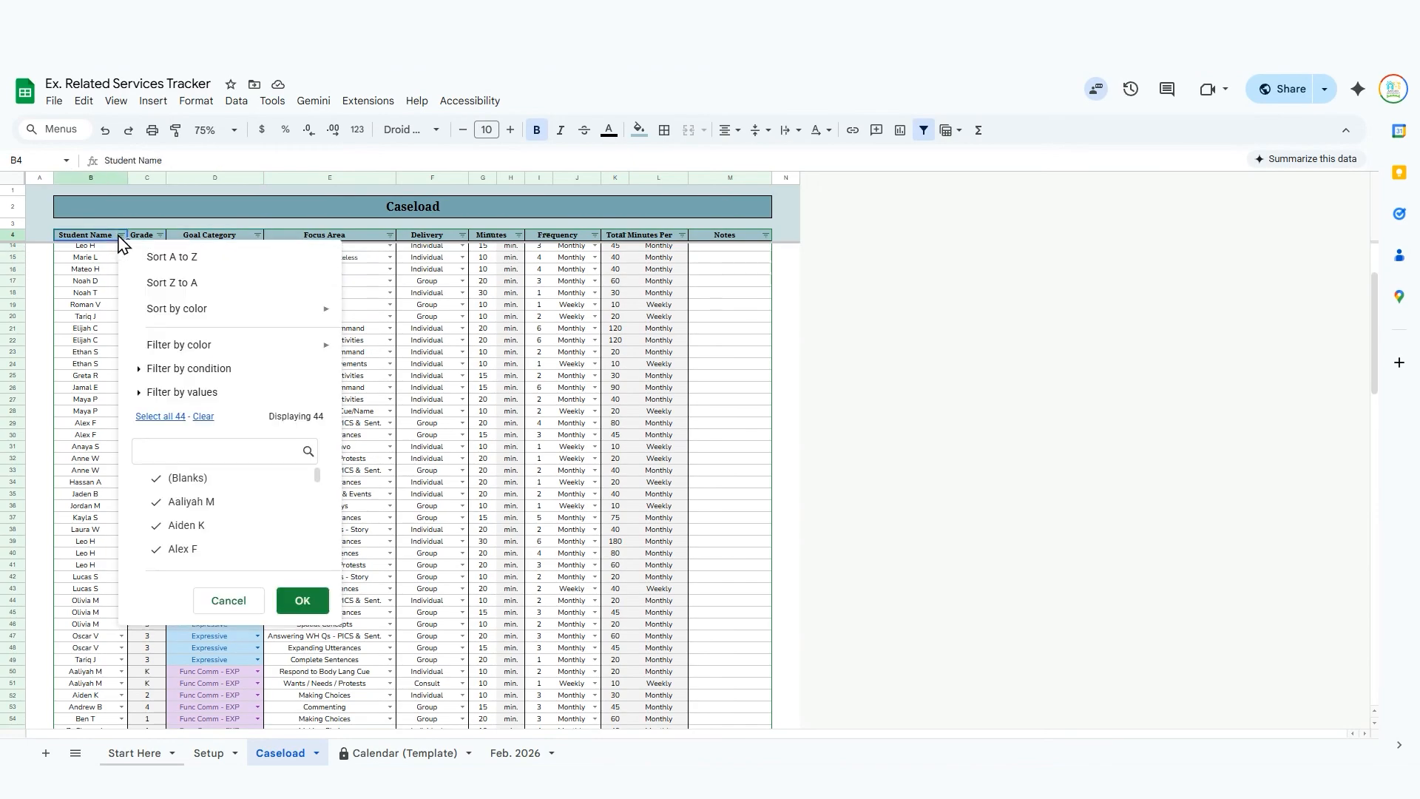
pyautogui.click(155, 256)
pyautogui.scroll(3, 92, 399)
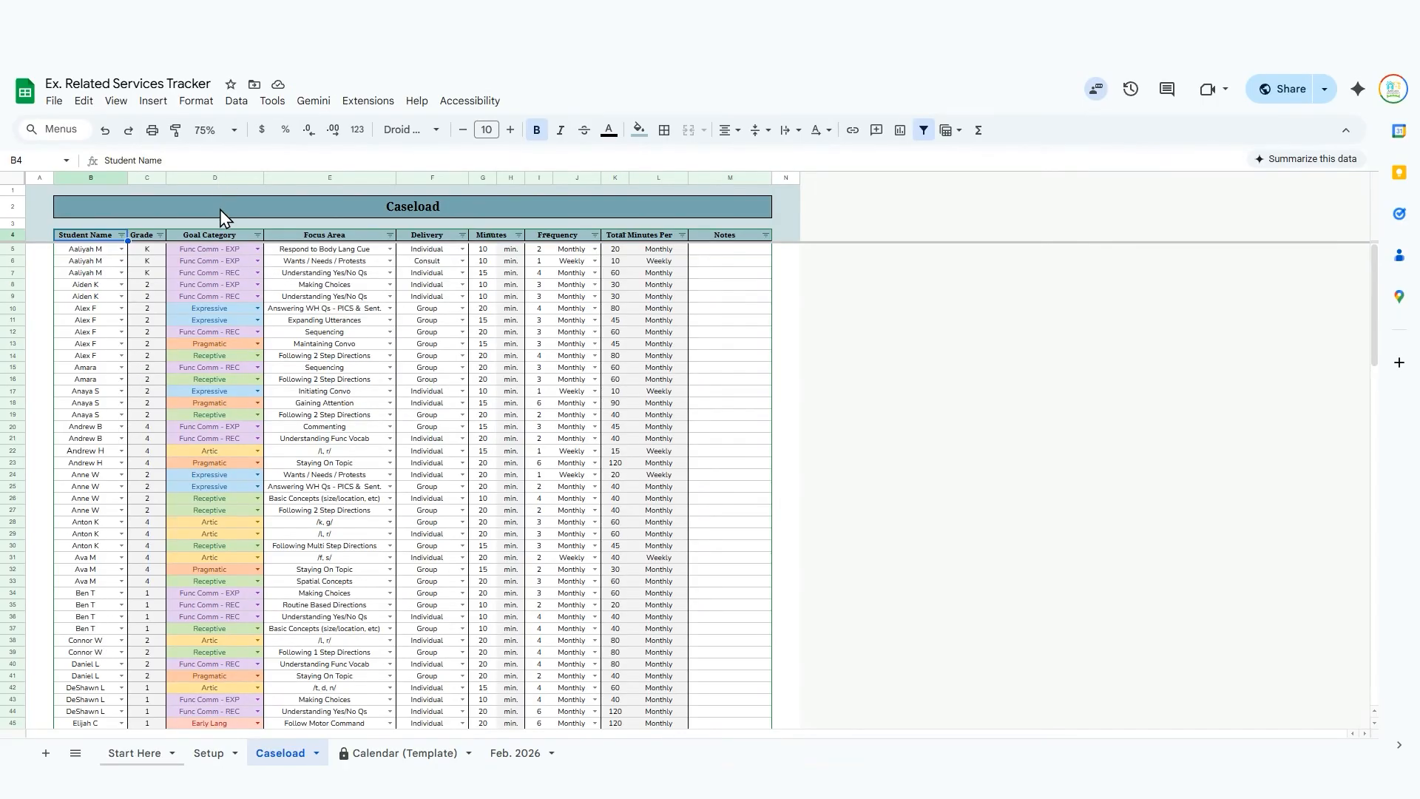
# Sort the Caseload list by Goal Category from A to Z and look over the regrouped rows.
pyautogui.click(259, 235)
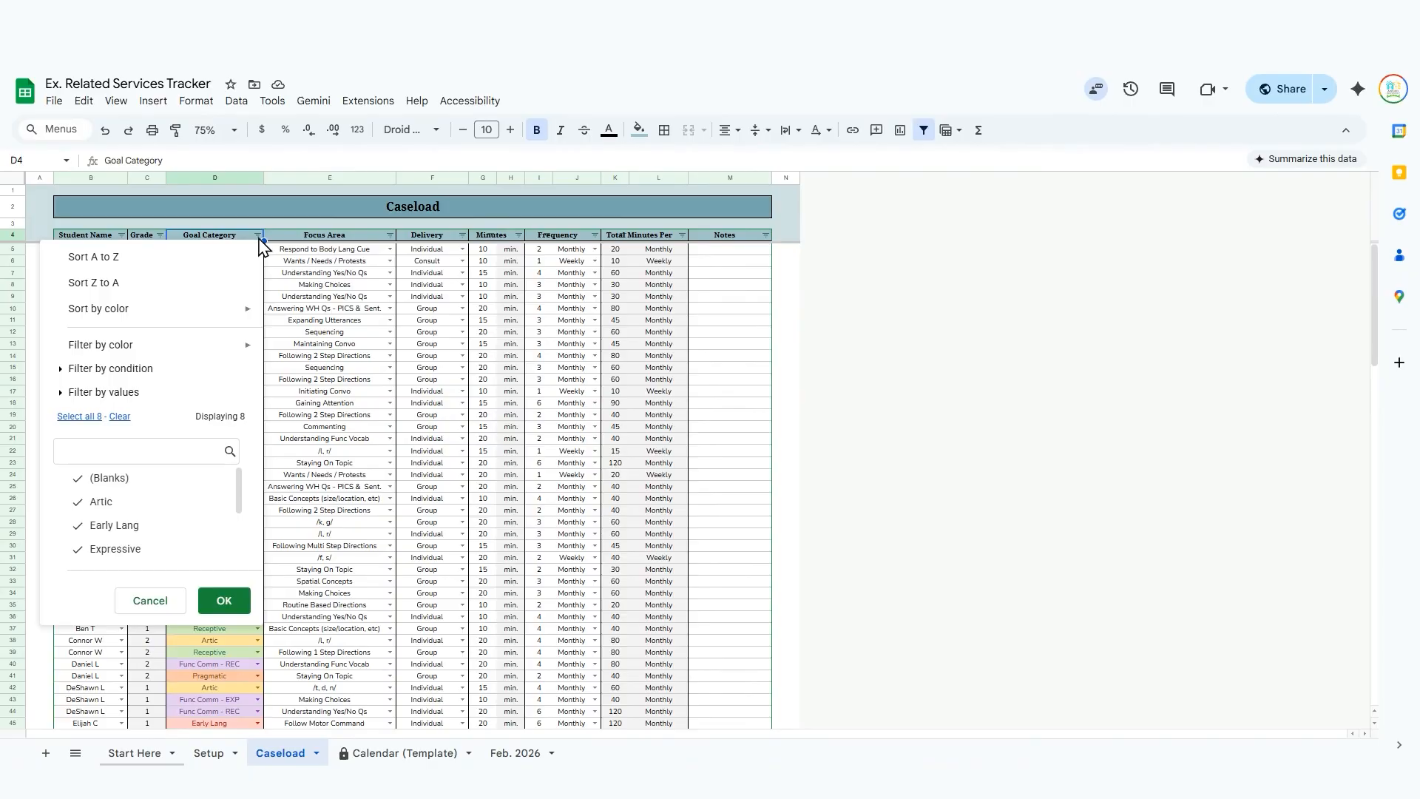
pyautogui.click(226, 259)
pyautogui.scroll(-10, 288, 437)
pyautogui.scroll(10, 431, 588)
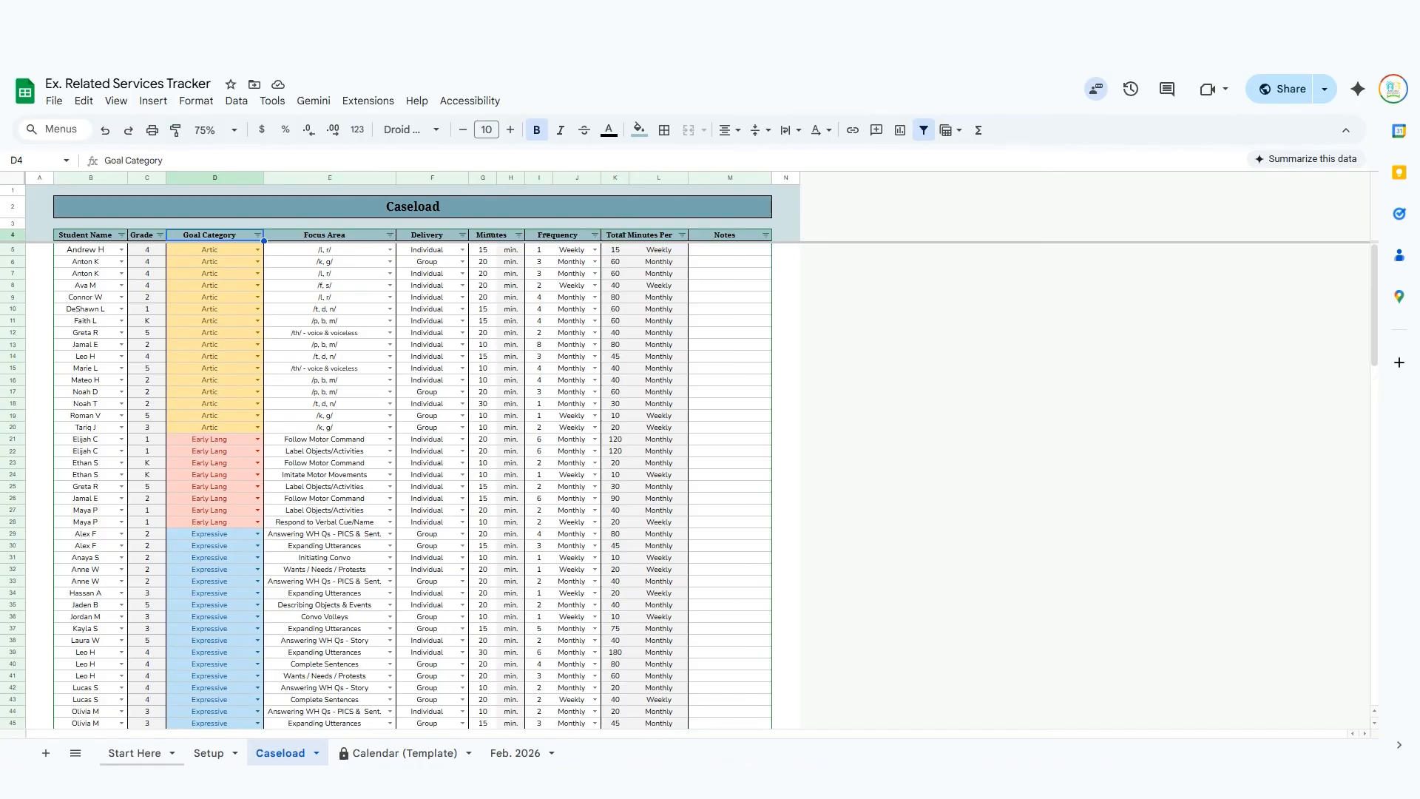
# Open the Feb. 2026 sheet and look across the weekday calendar and the Monthly Caseload Dashboard beside it.
pyautogui.click(530, 756)
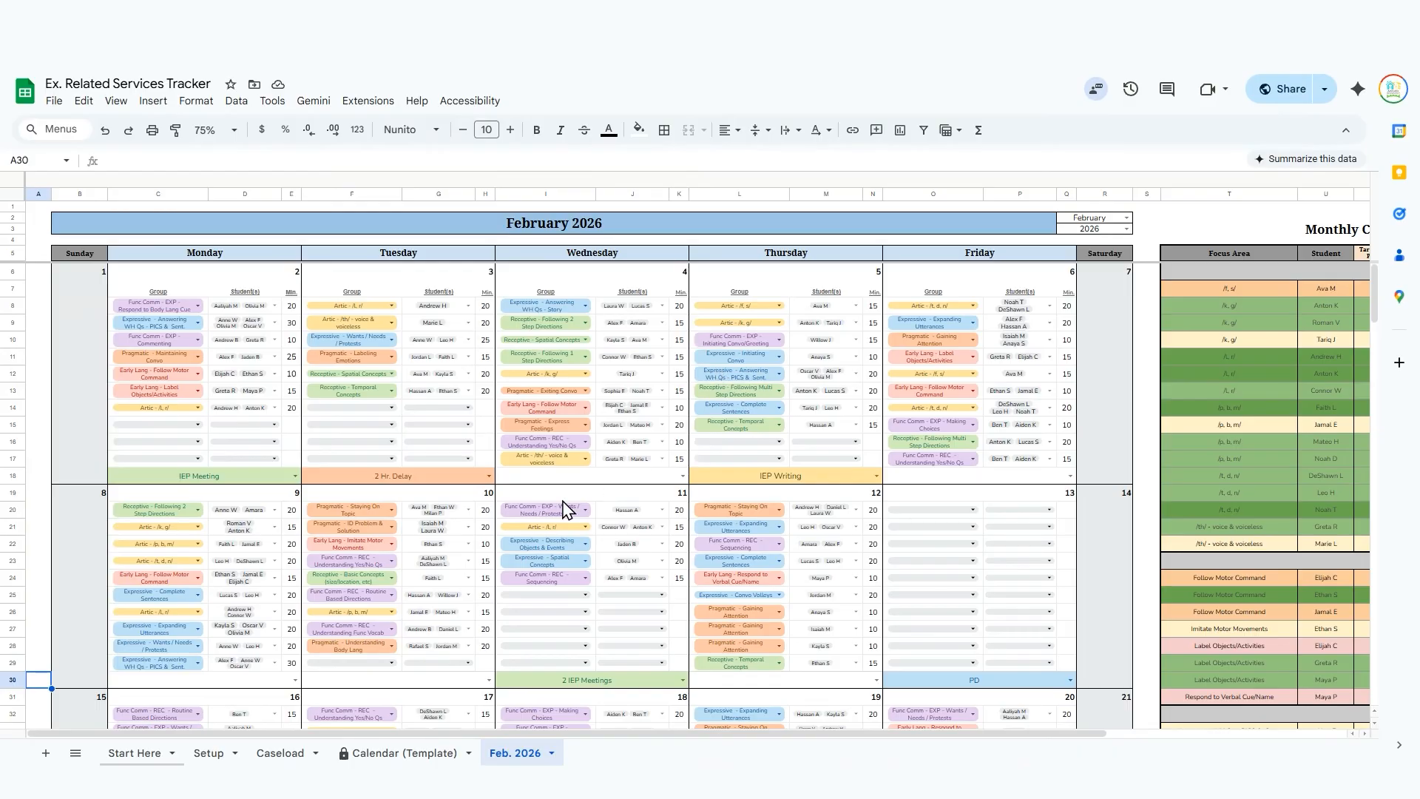
pyautogui.hscroll(3, 566, 518)
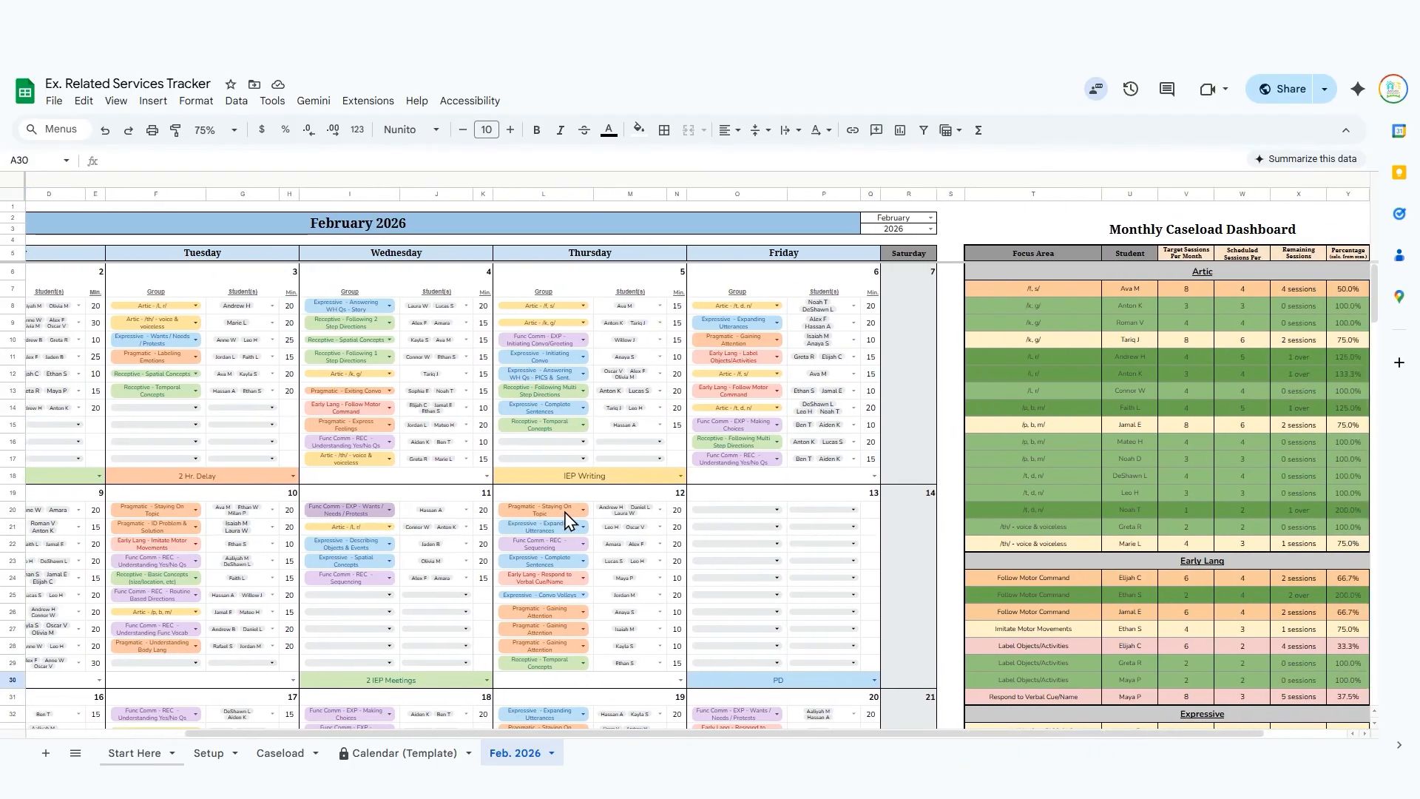
pyautogui.hscroll(-3, 568, 519)
pyautogui.hscroll(3, 571, 460)
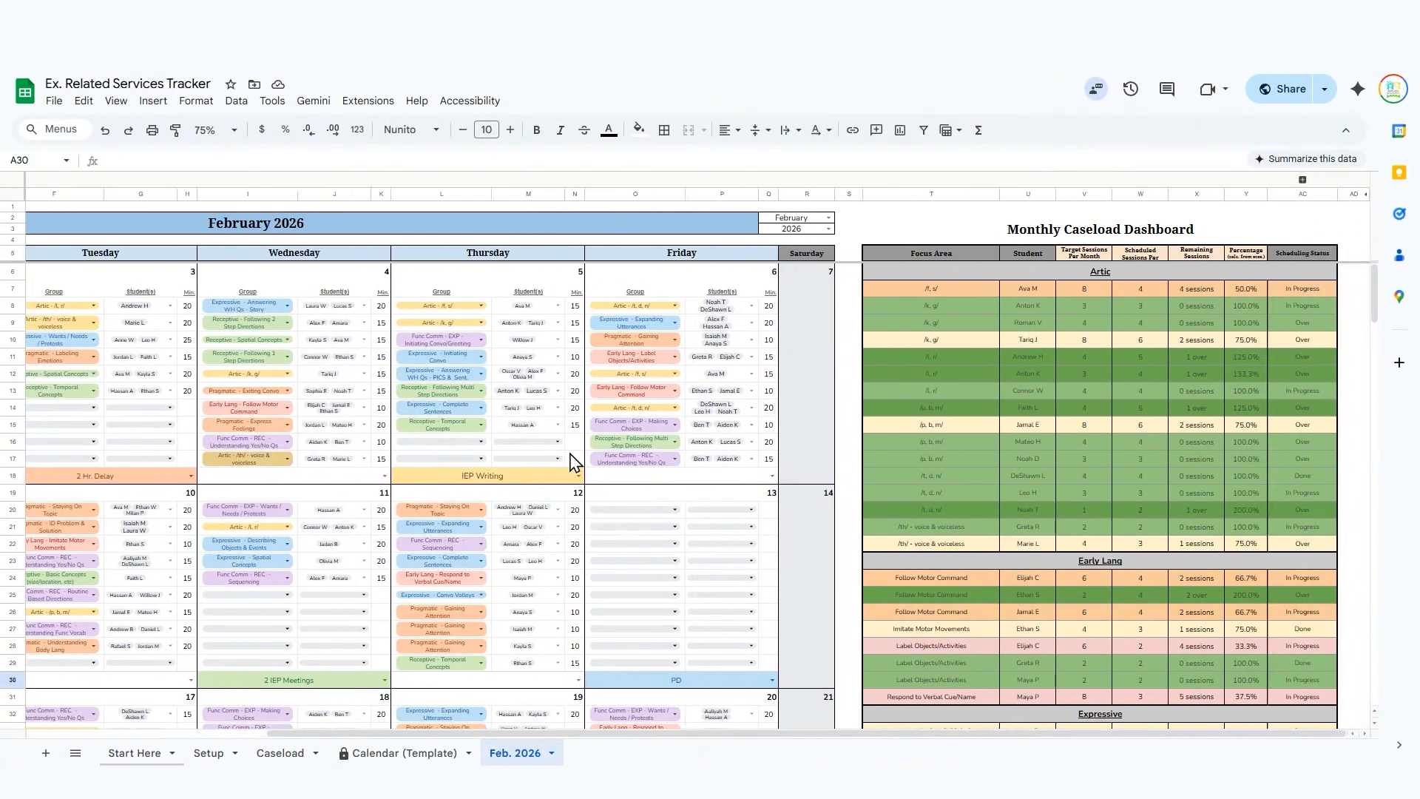
pyautogui.hscroll(-3, 571, 460)
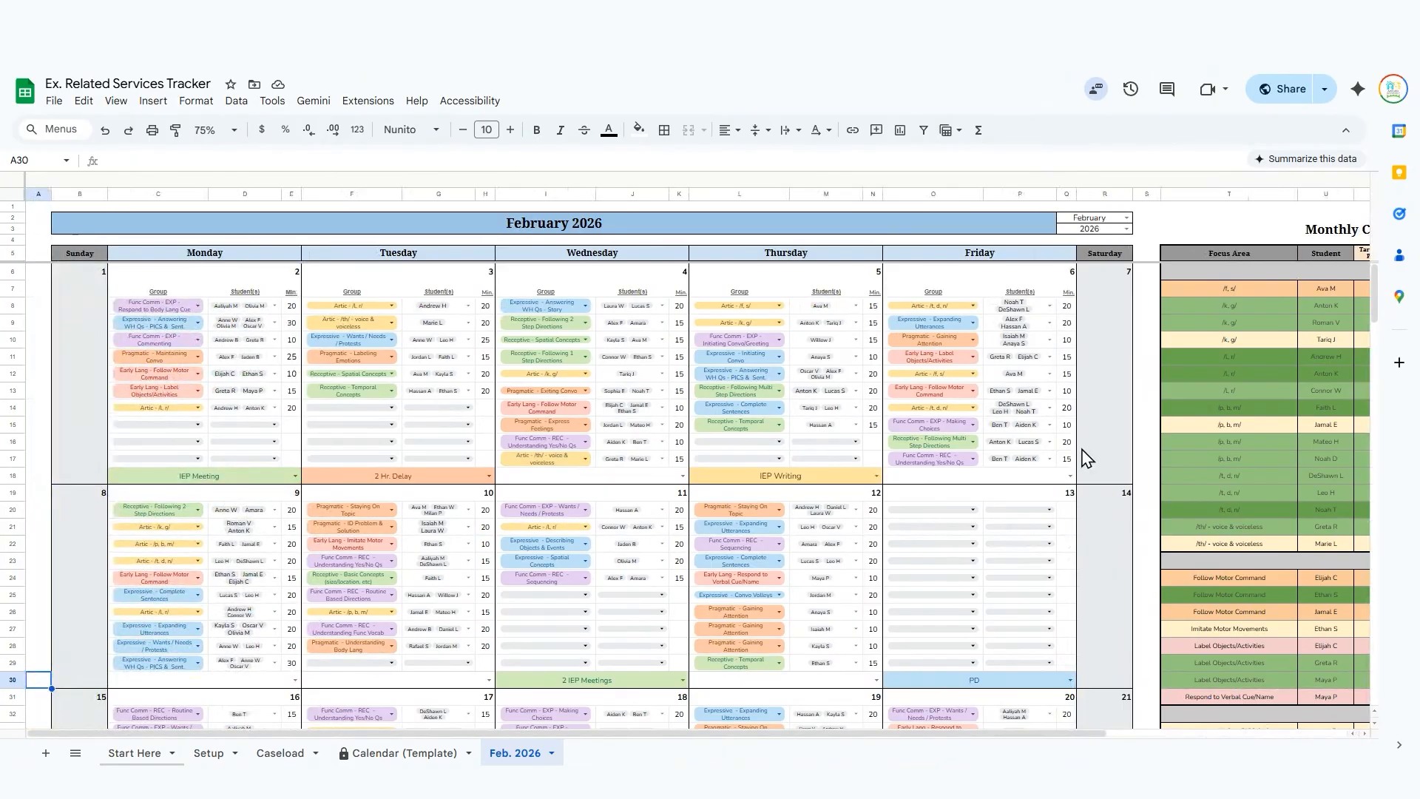
# Revisit the Caseload sheet briefly and examine session targets and scheduling status by goal category in the Feb. 2026 Monthly Caseload Dashboard.
pyautogui.click(279, 753)
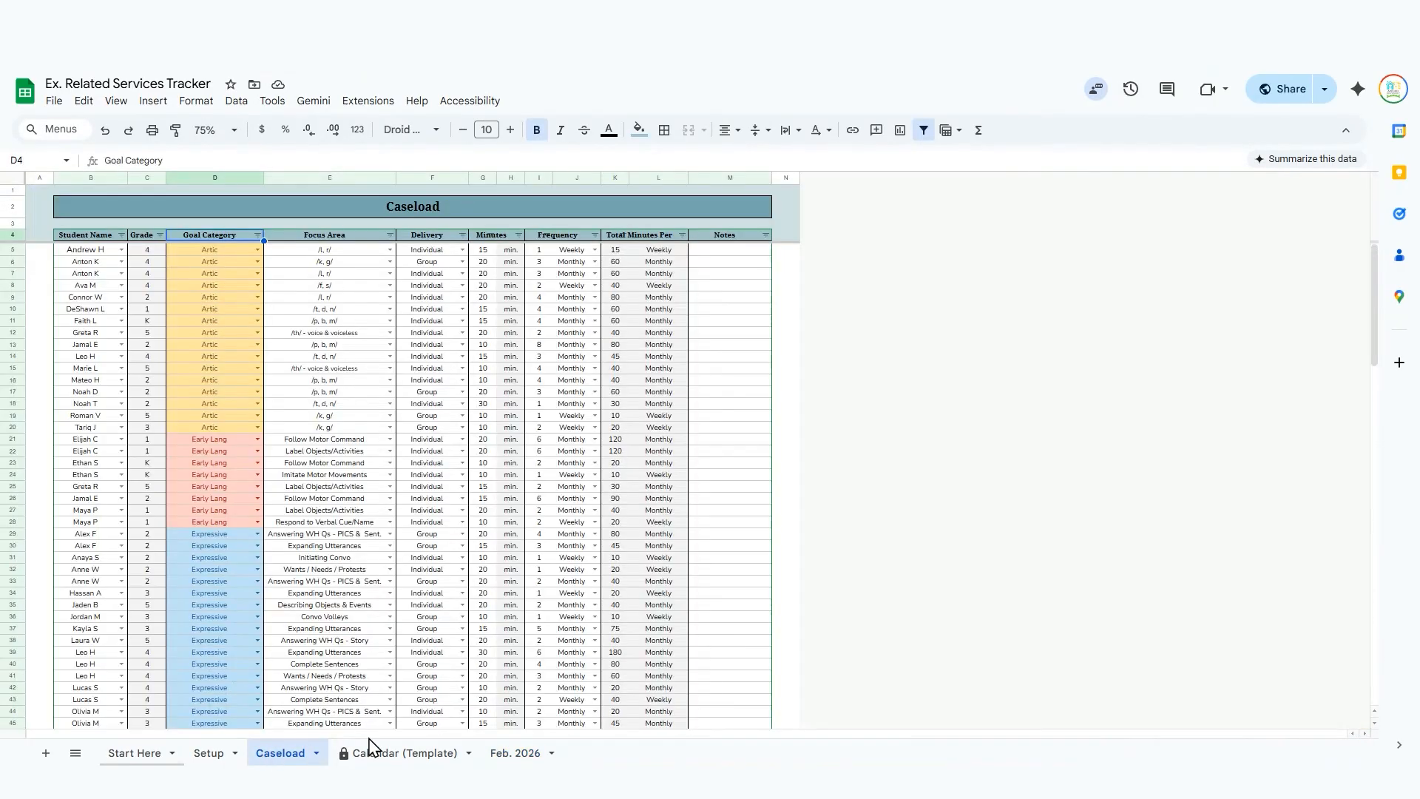
pyautogui.click(534, 755)
pyautogui.hscroll(3, 716, 399)
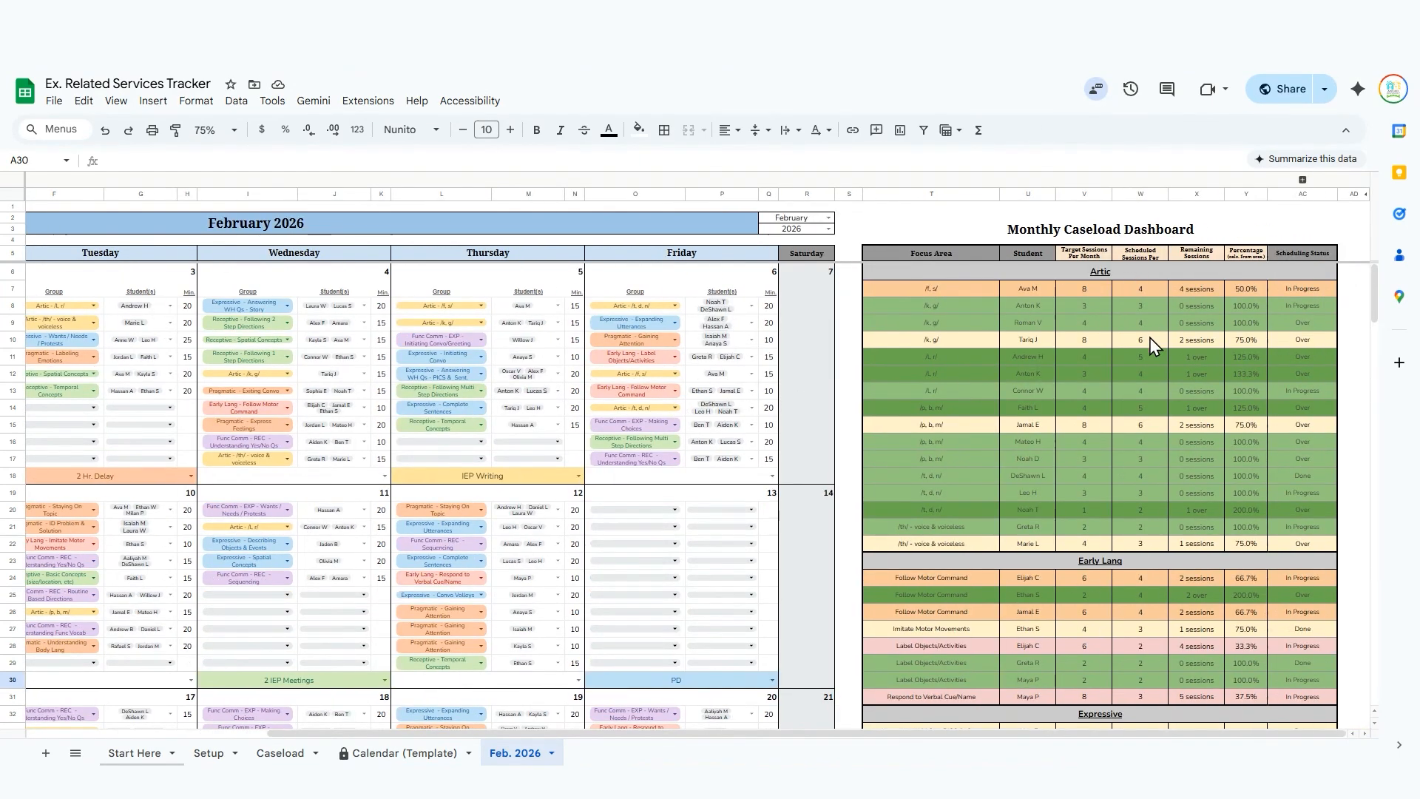
pyautogui.scroll(-8, 1142, 336)
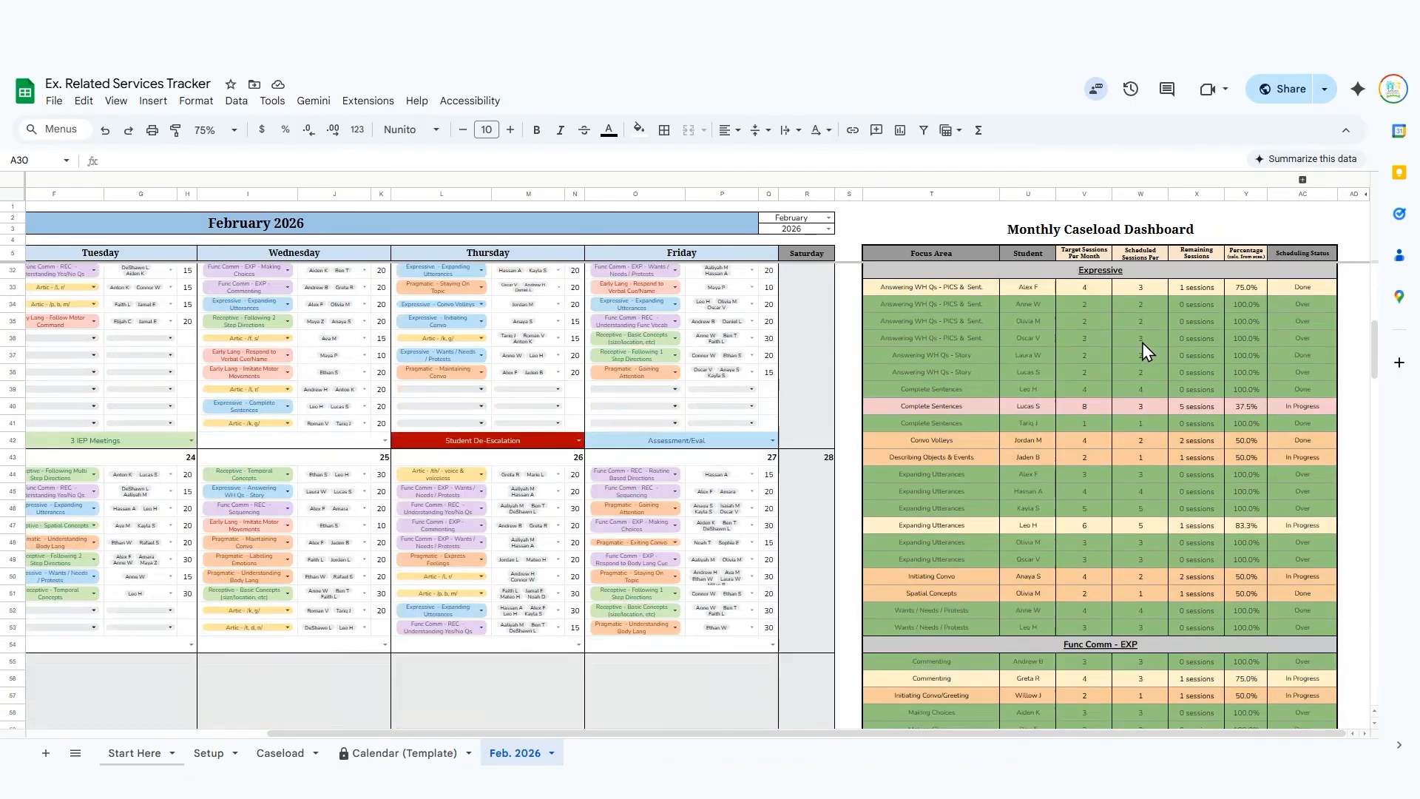
pyautogui.scroll(-4, 1141, 347)
pyautogui.scroll(8, 1144, 351)
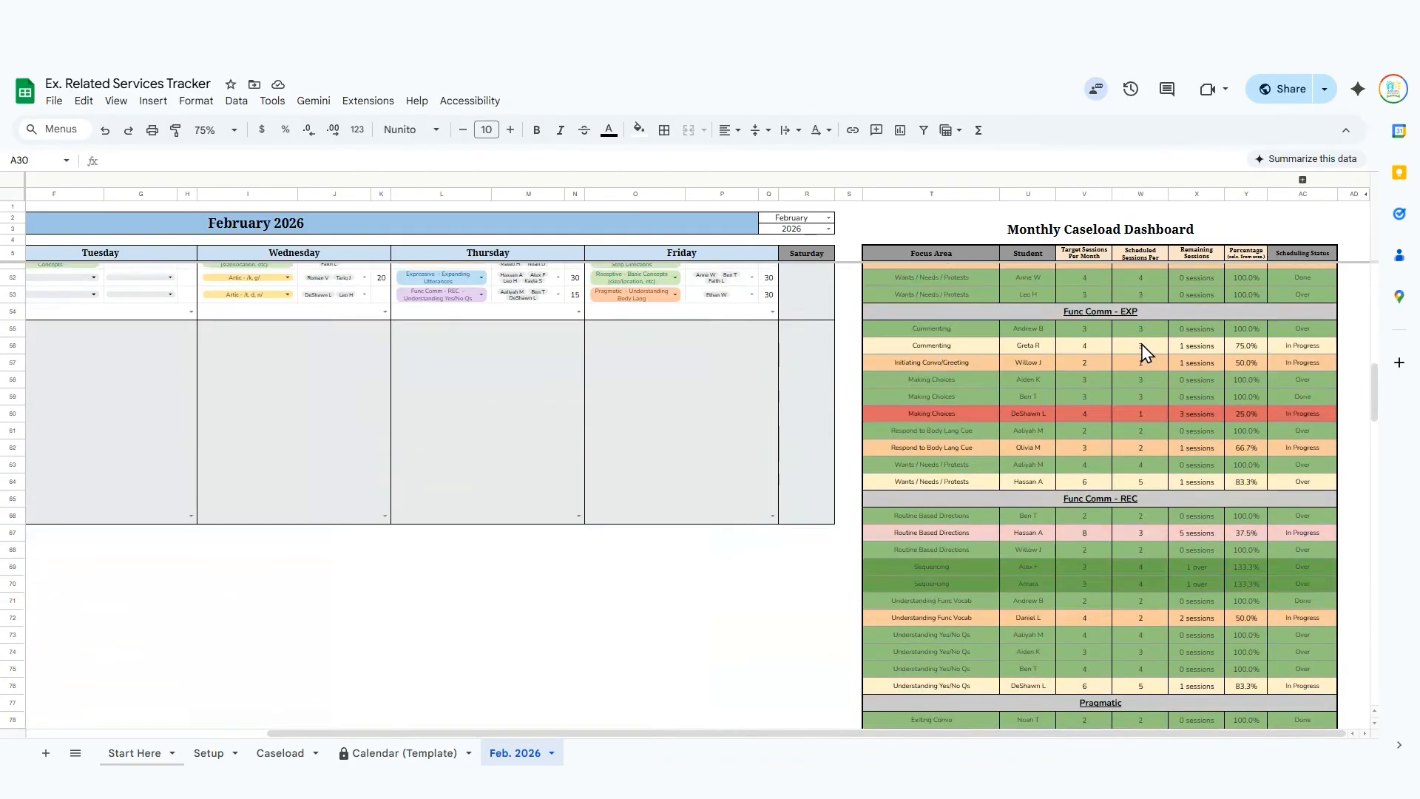
pyautogui.scroll(3, 1142, 352)
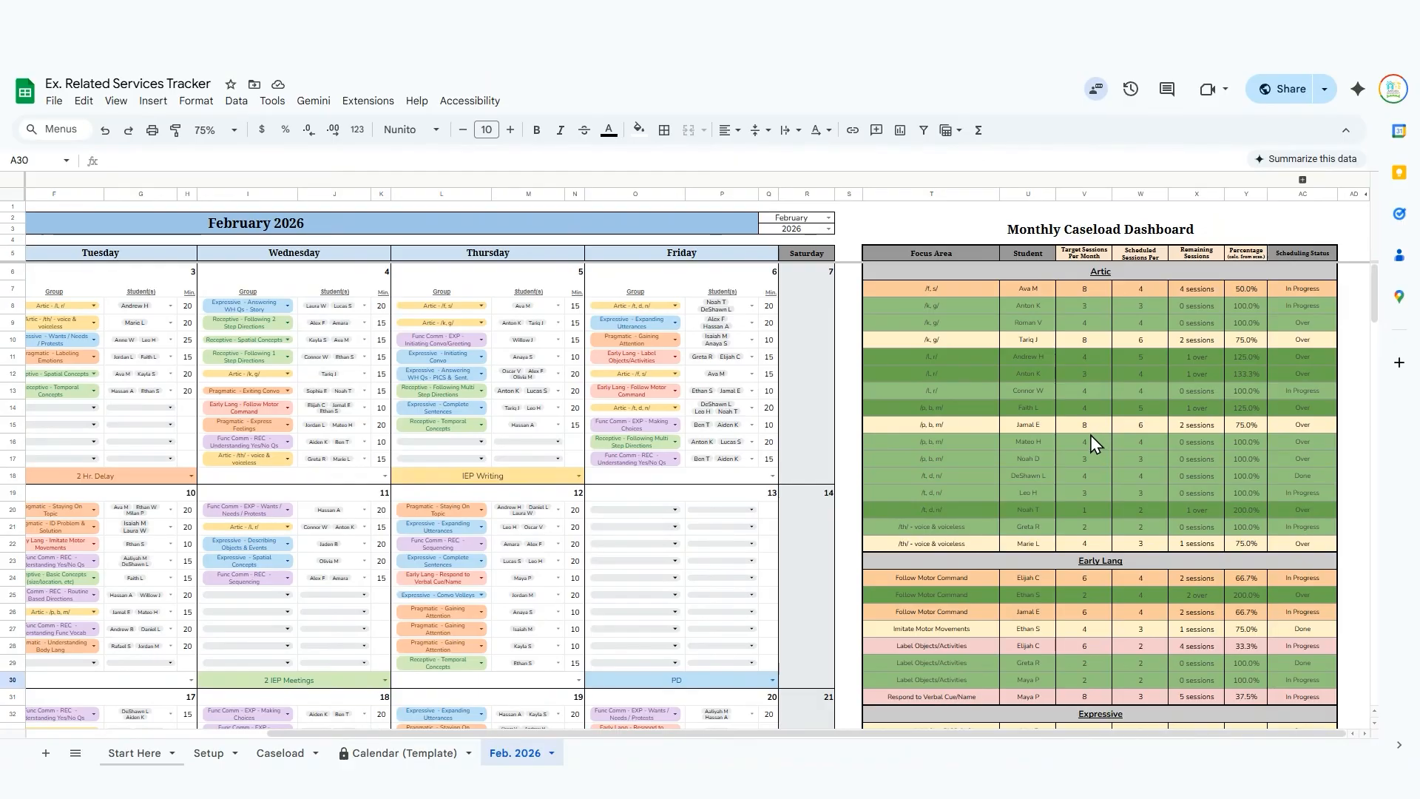
pyautogui.scroll(-4, 1089, 437)
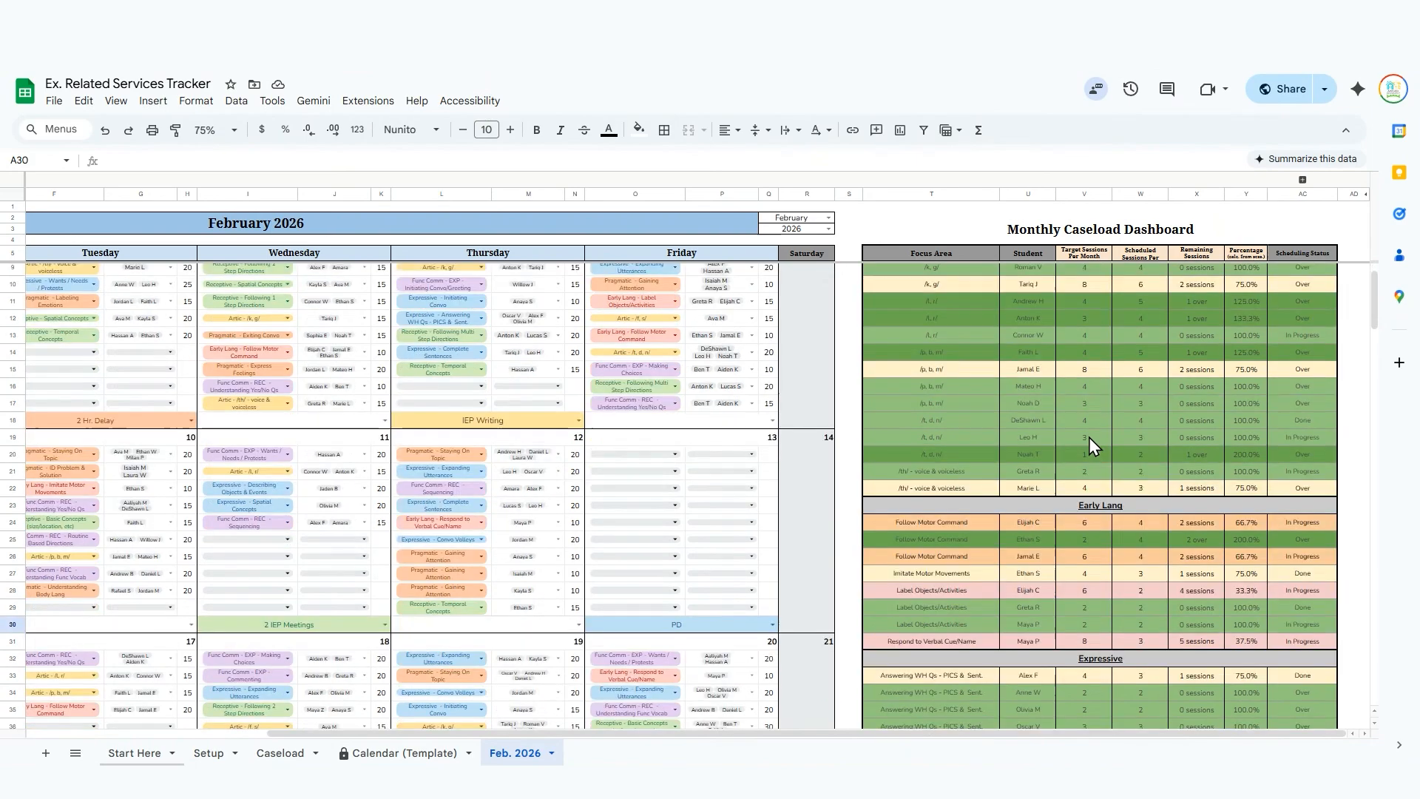
pyautogui.scroll(4, 1089, 437)
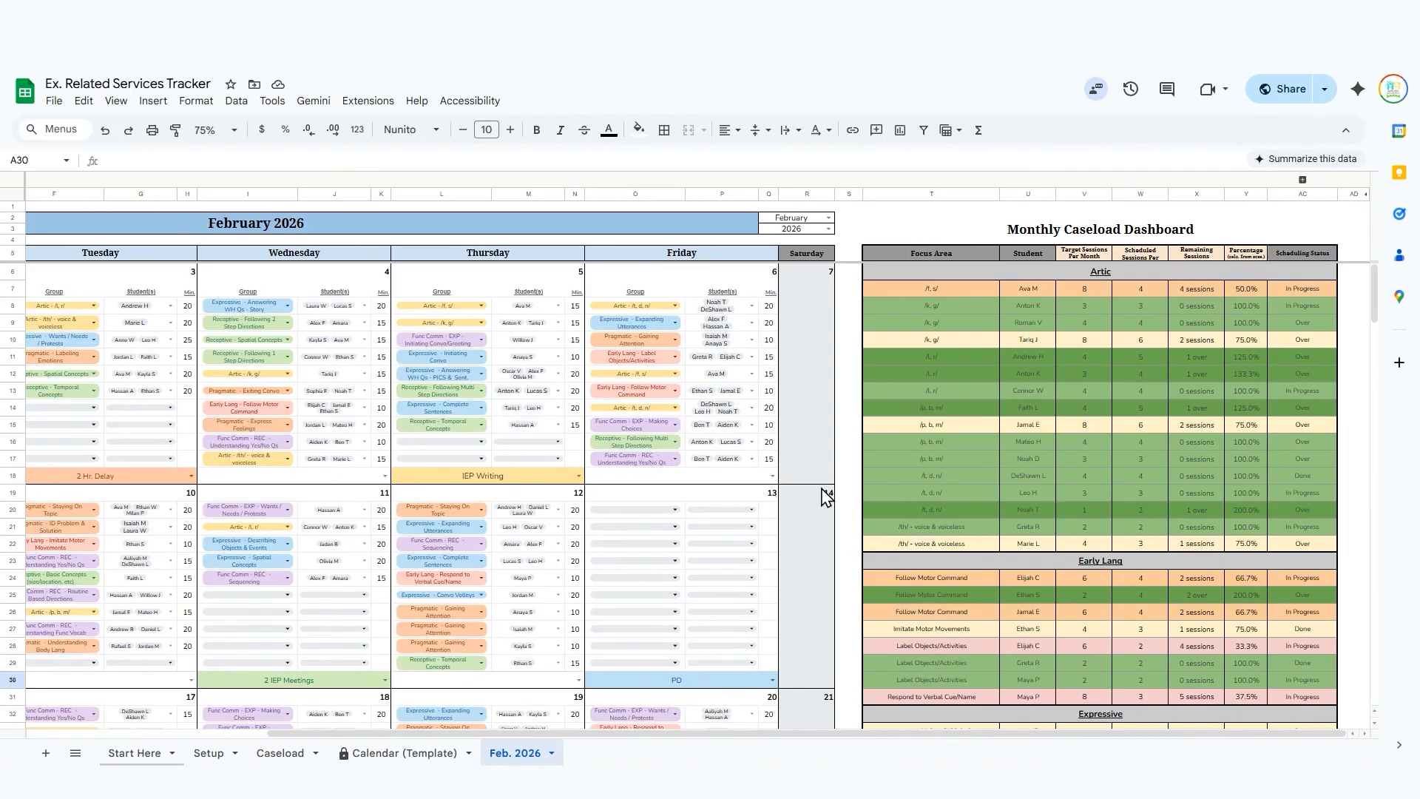
# Highlight Monday's Group, Student(s) and Minutes columns one after another in the February 2026 calendar.
pyautogui.hscroll(-5, 696, 516)
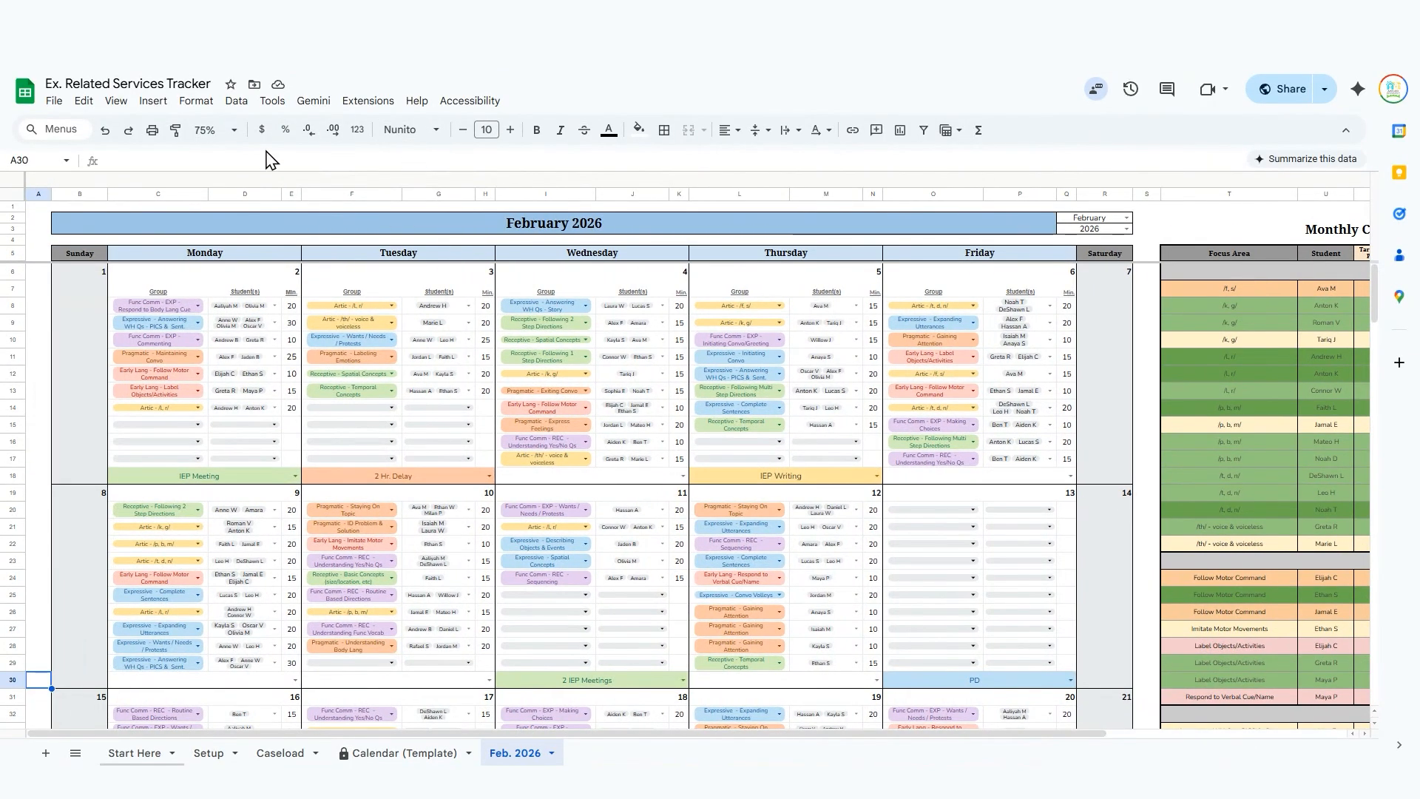
pyautogui.click(153, 194)
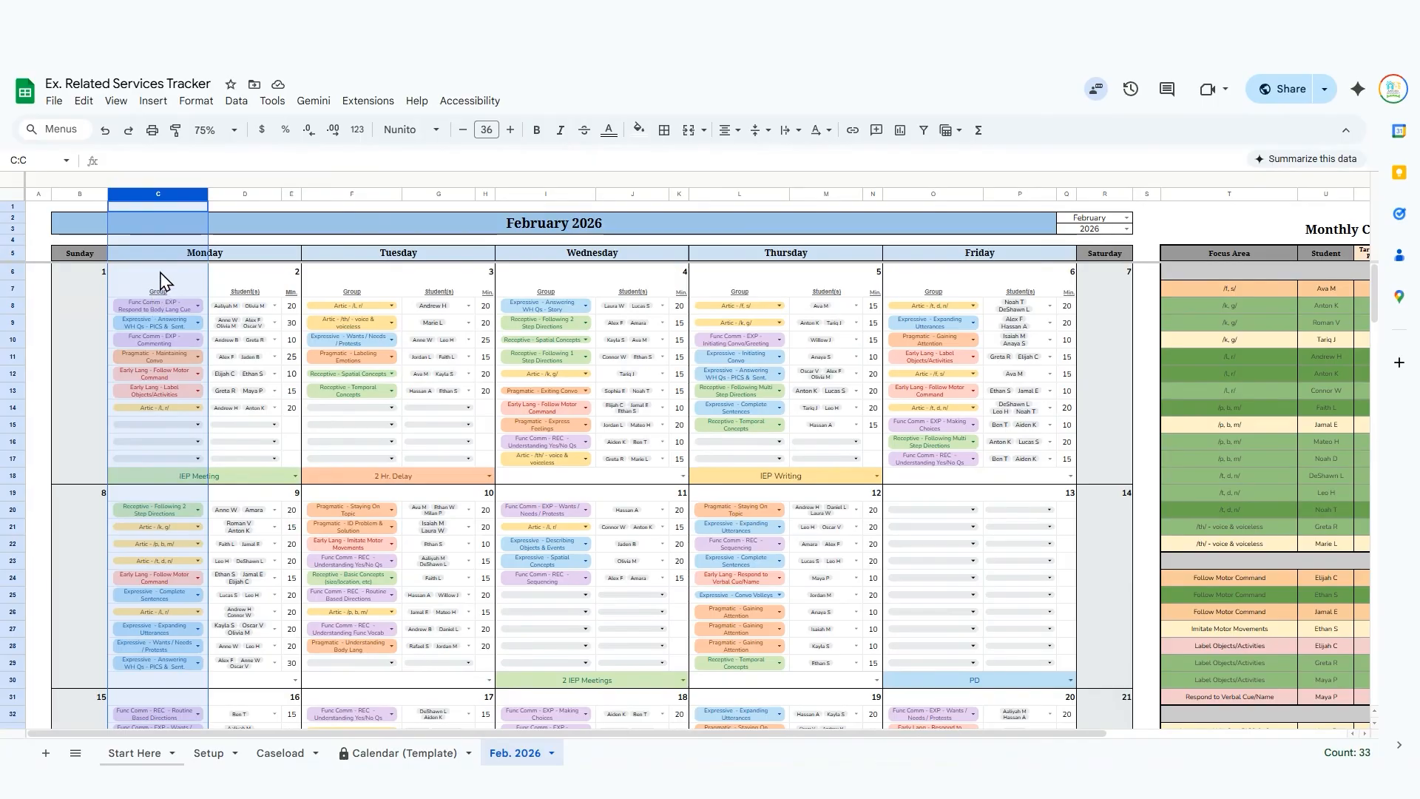
pyautogui.click(251, 196)
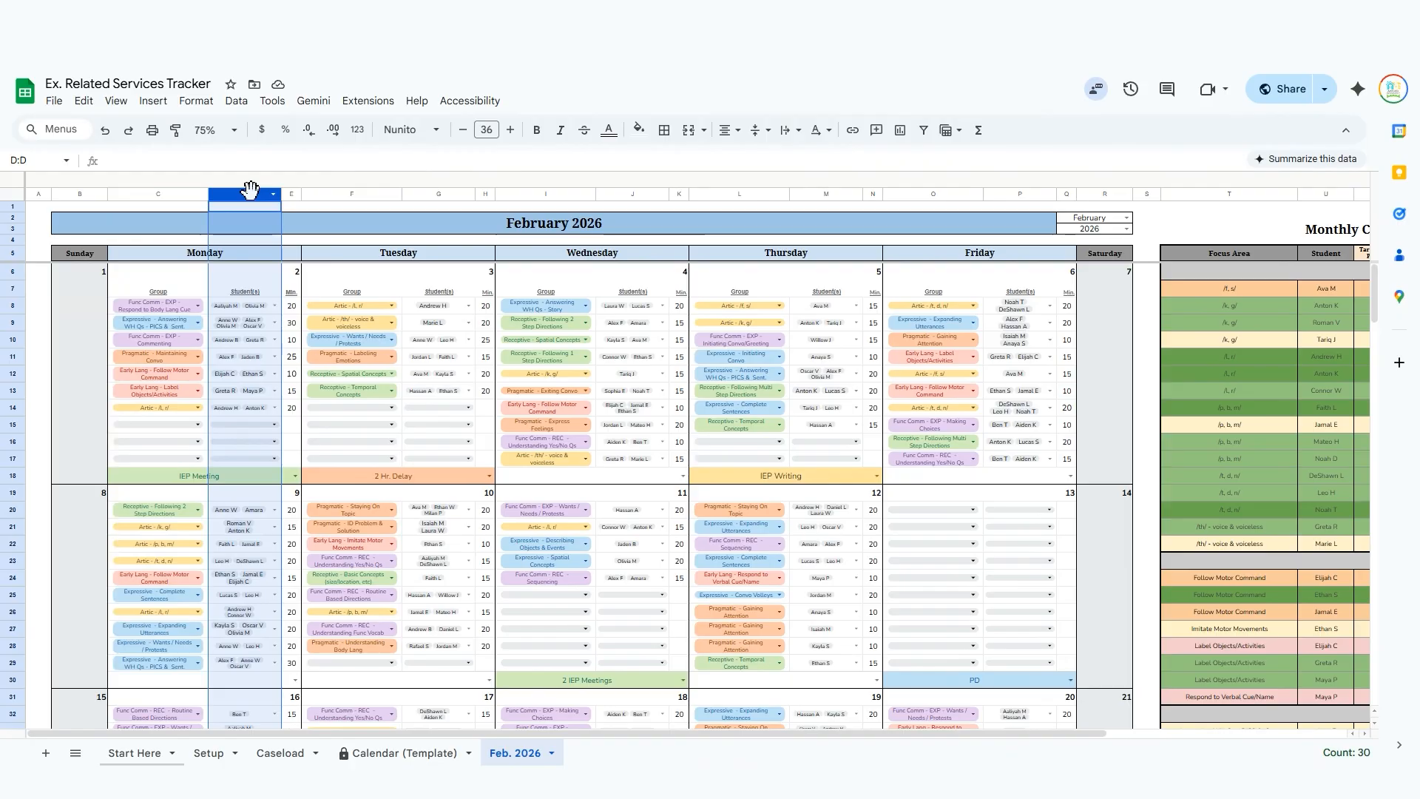
pyautogui.click(291, 191)
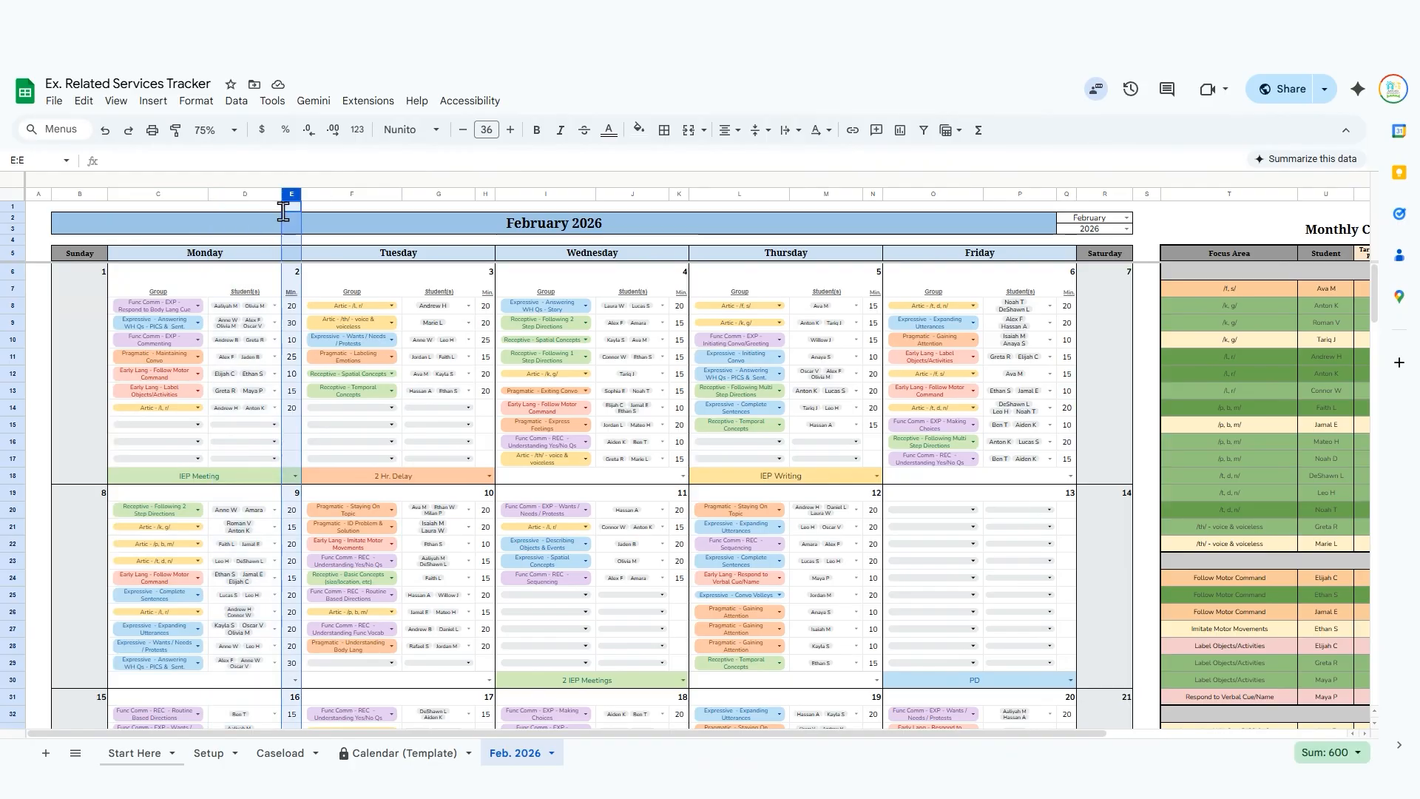
# Select the 2 Hr. Delay note under February 3, and view the event options for February 4 without choosing one.
pyautogui.click(434, 476)
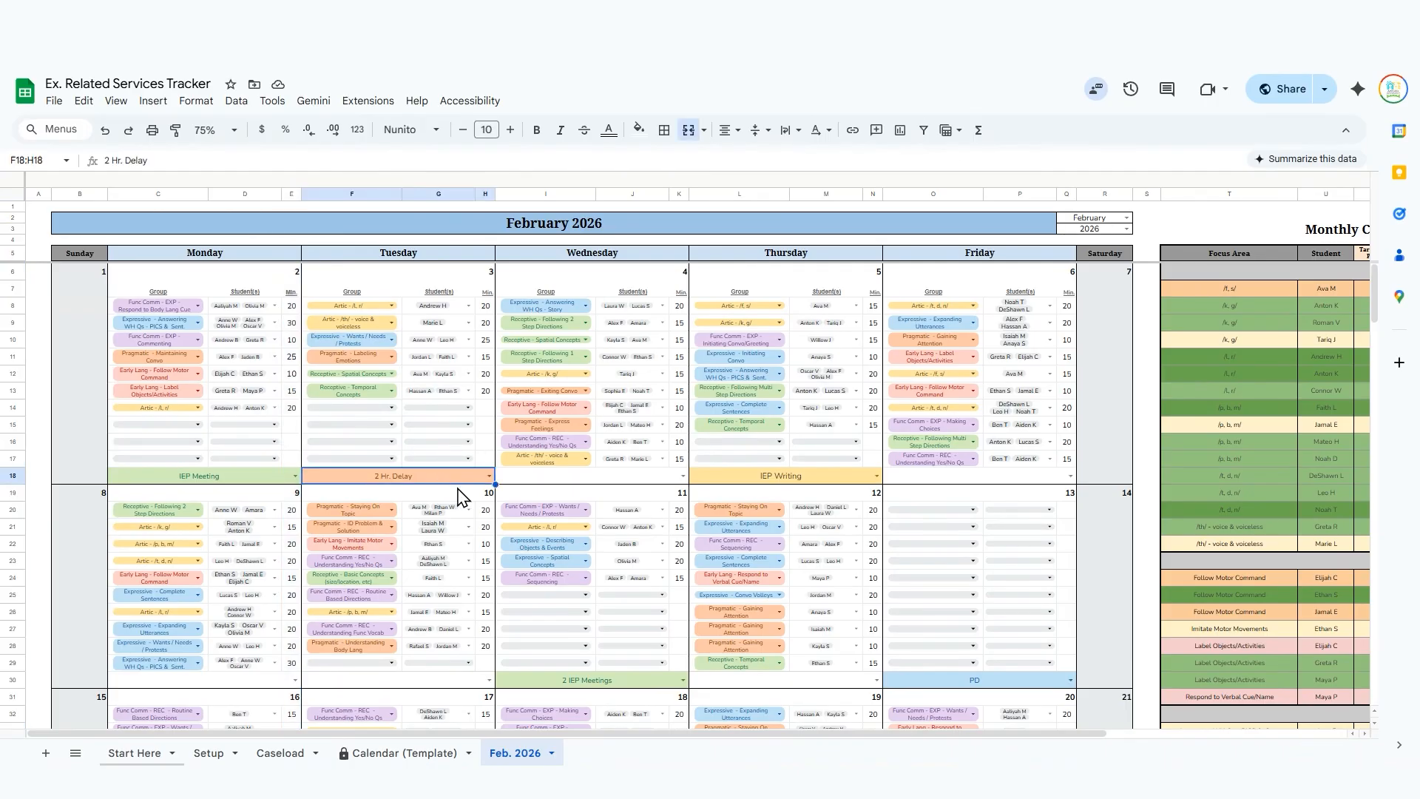
pyautogui.click(684, 476)
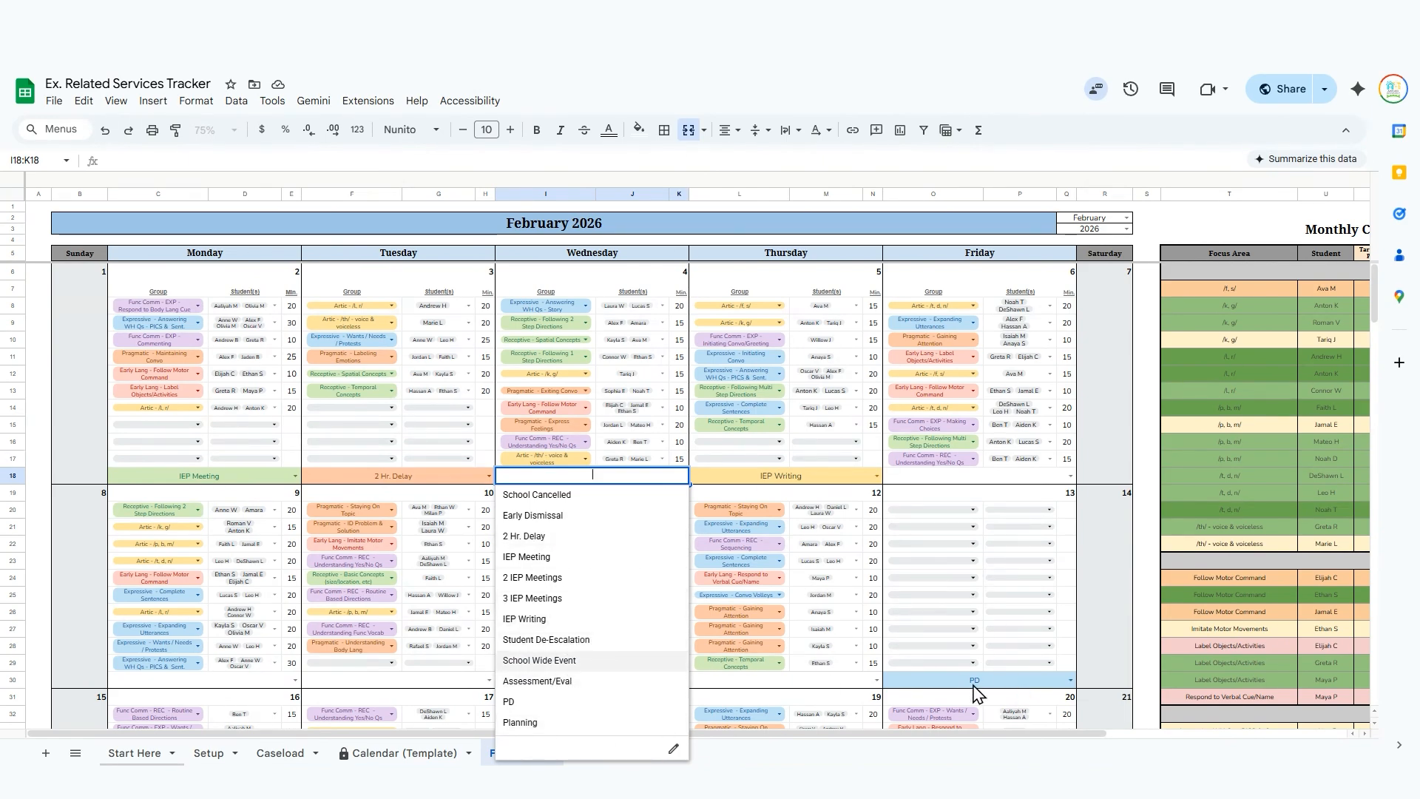
pyautogui.click(1151, 222)
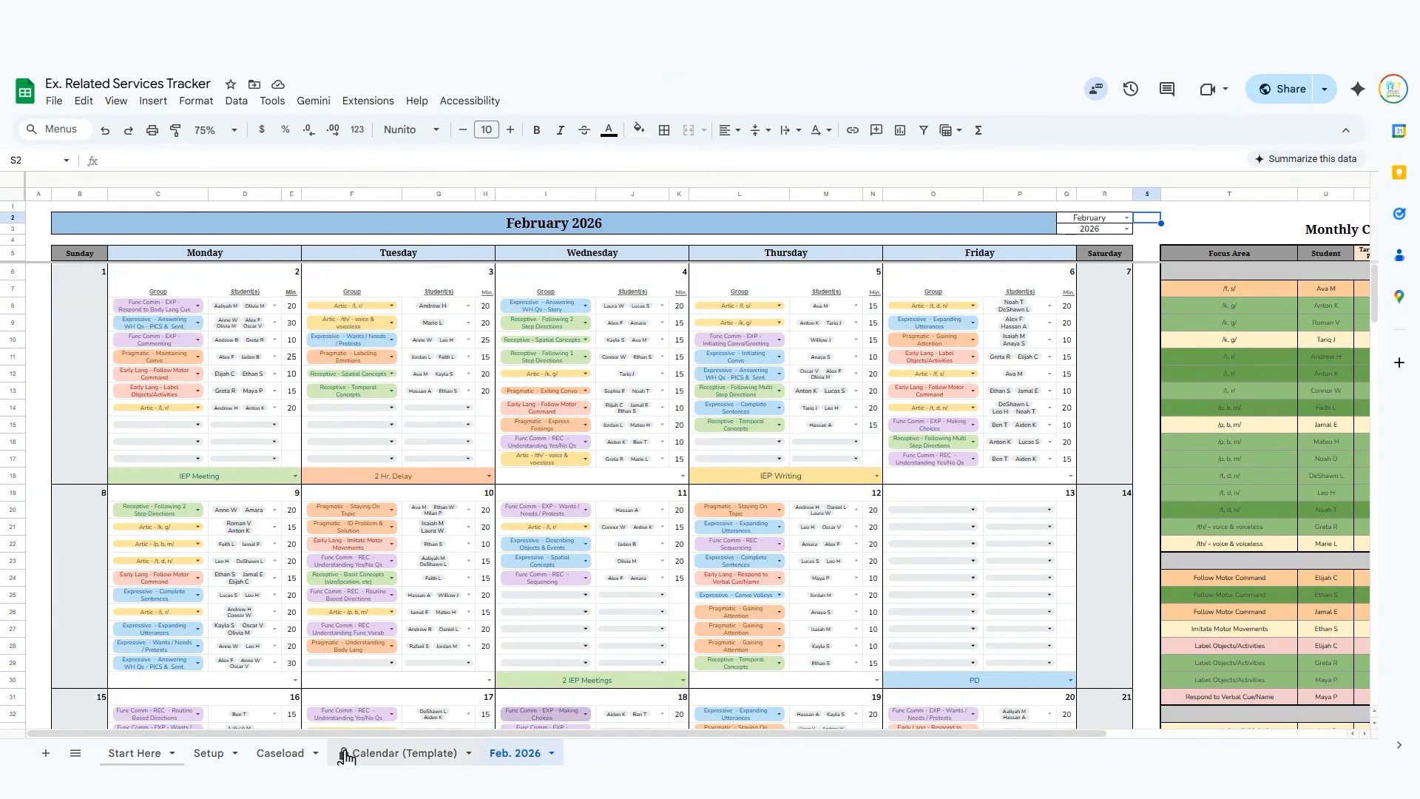
# Compare the Caseload sheet with the Feb. 2026 calendar and look through the dashboard's sections down to Pragmatic.
pyautogui.click(279, 754)
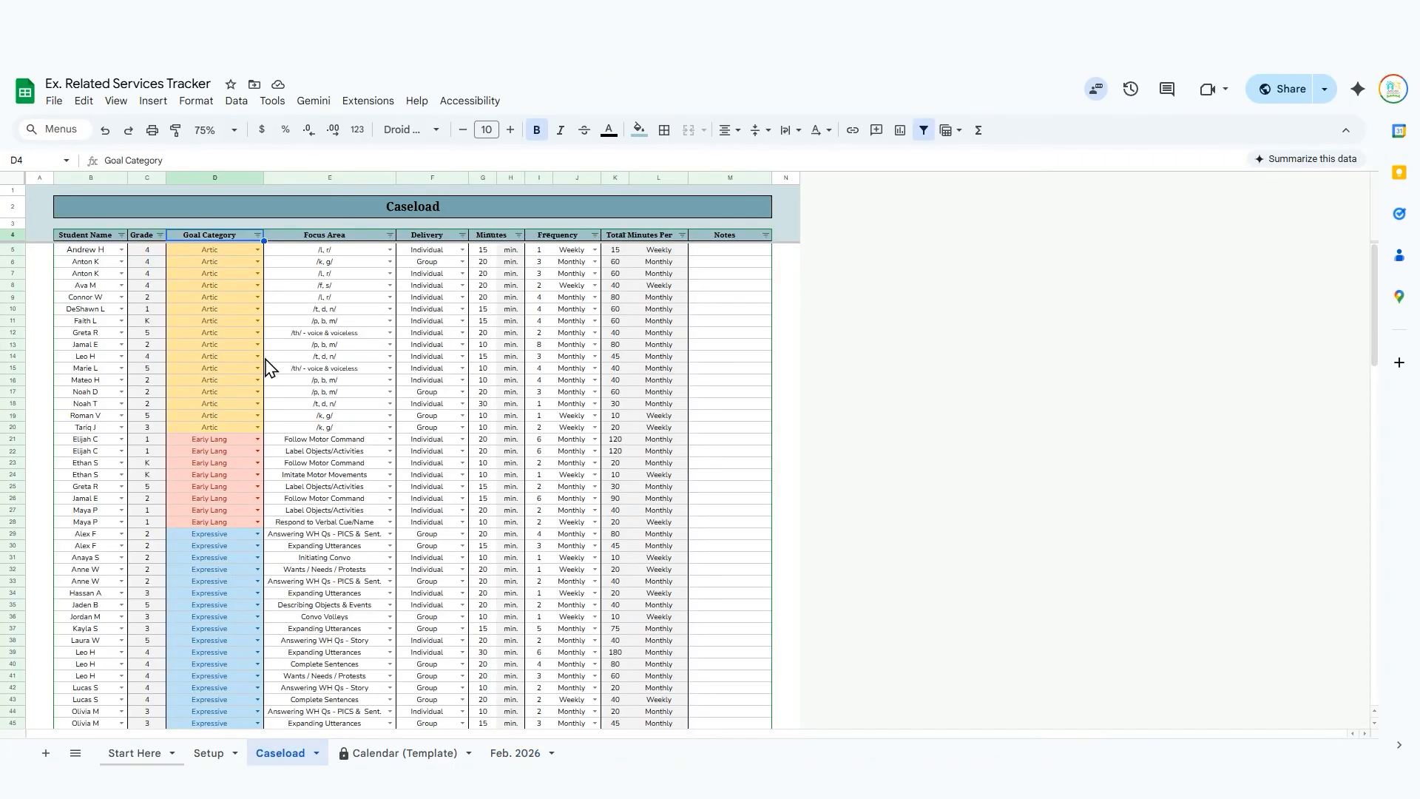
pyautogui.click(544, 753)
pyautogui.hscroll(5, 621, 510)
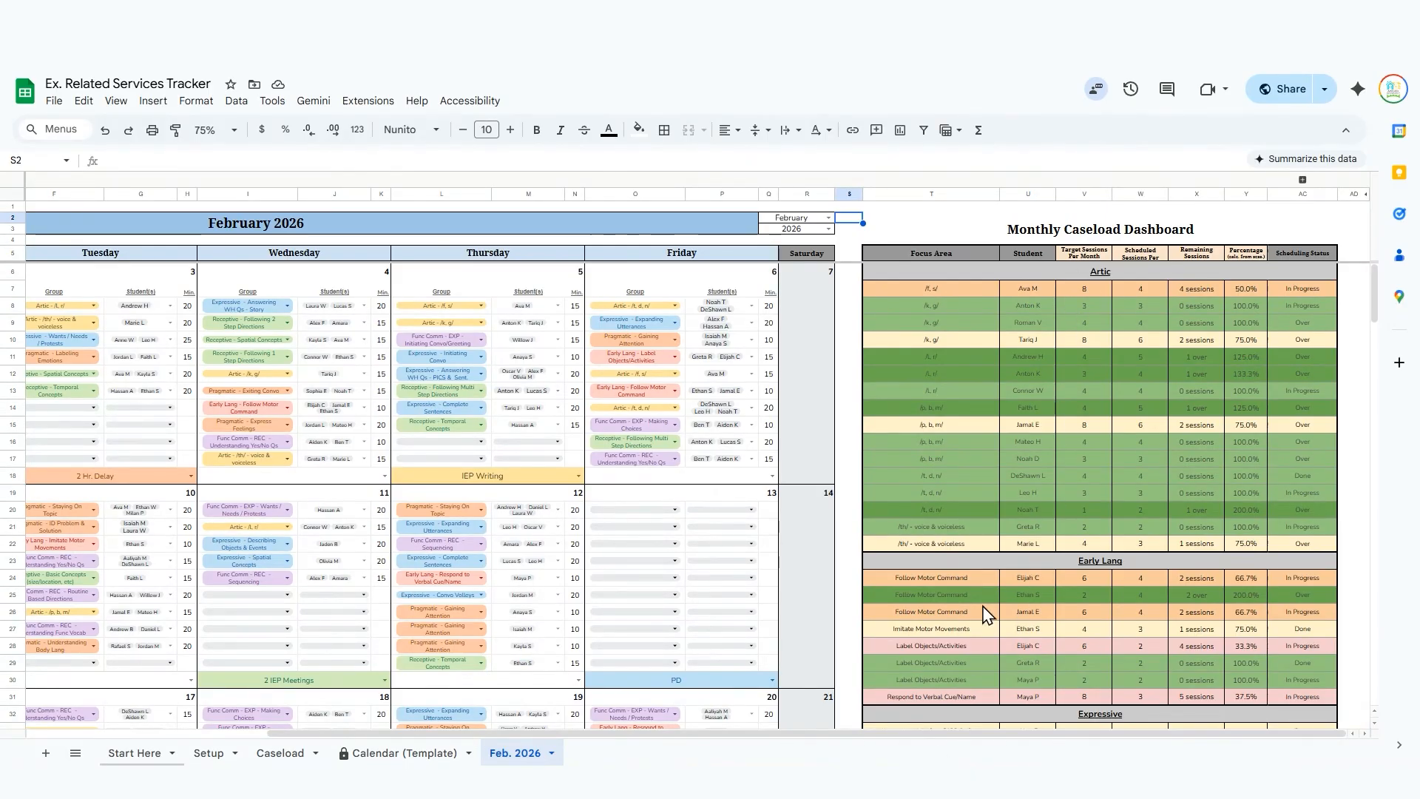
pyautogui.hscroll(-5, 1009, 362)
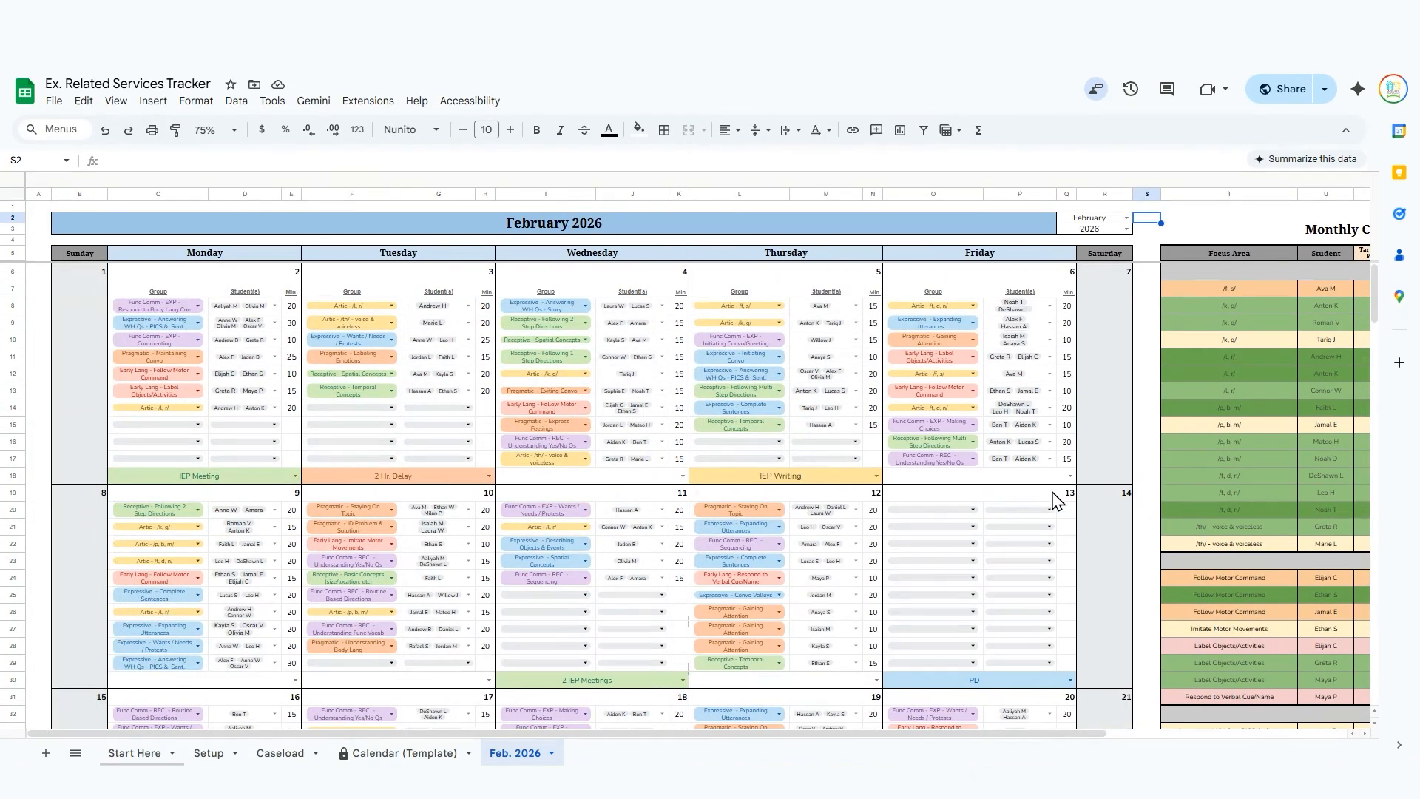
pyautogui.hscroll(5, 1049, 493)
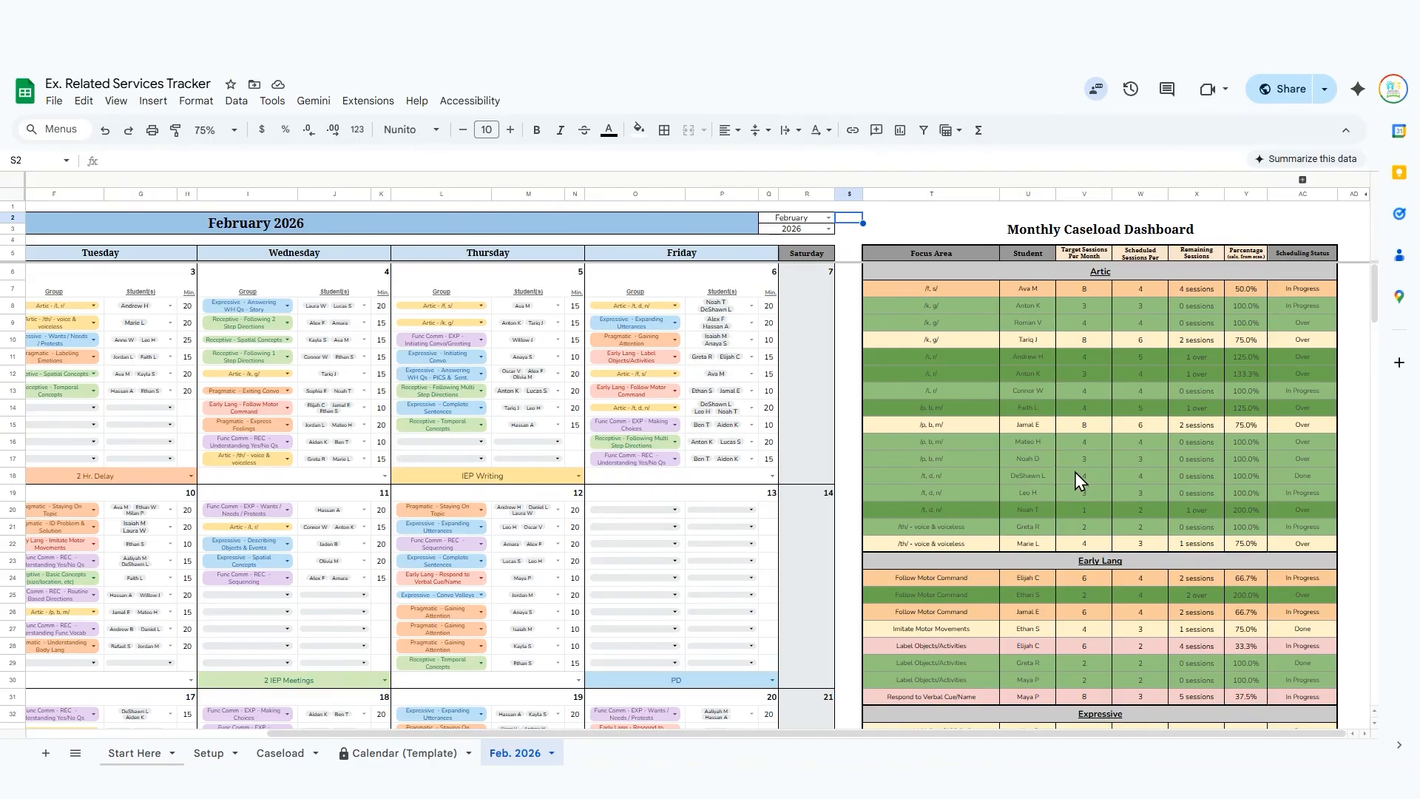
pyautogui.scroll(-10, 1075, 472)
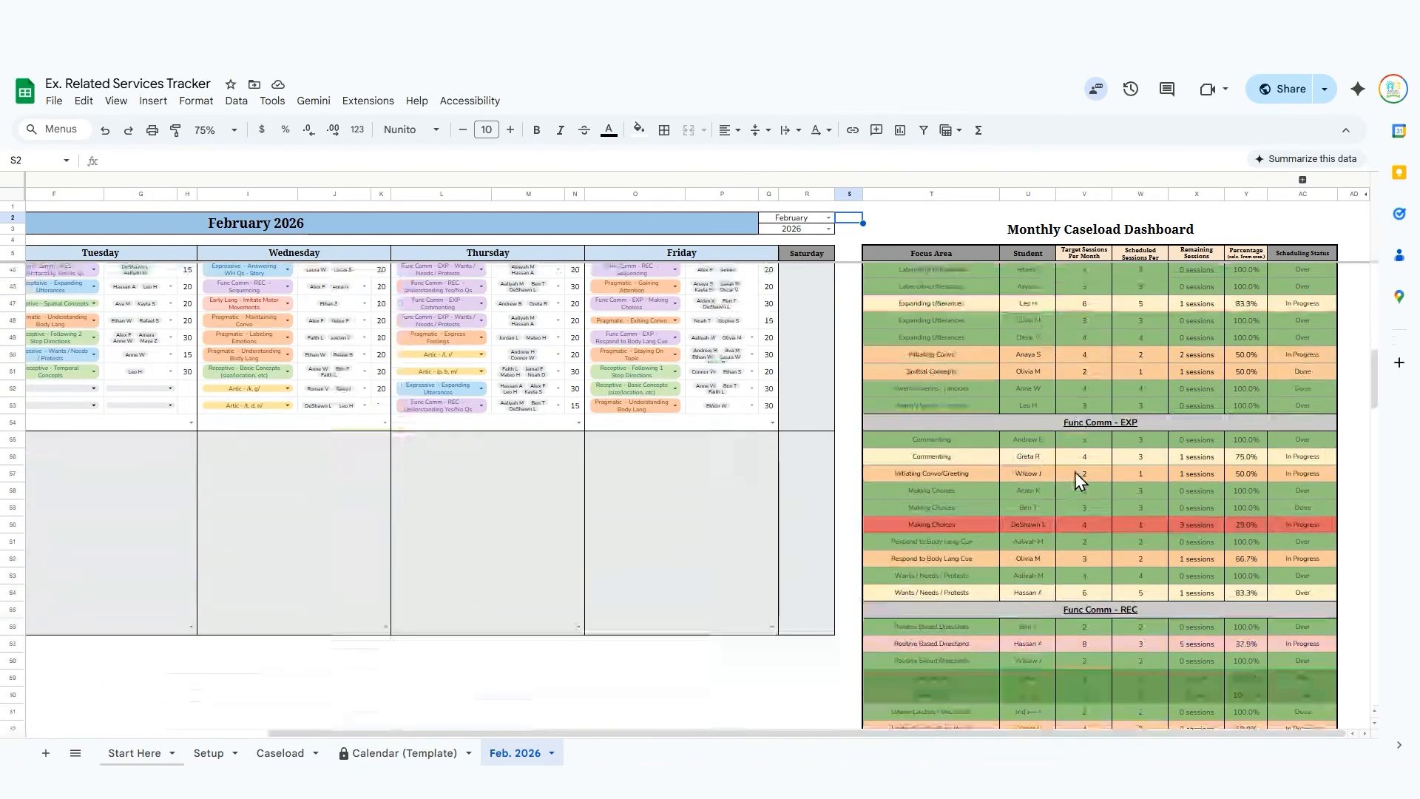
pyautogui.scroll(-5, 1077, 474)
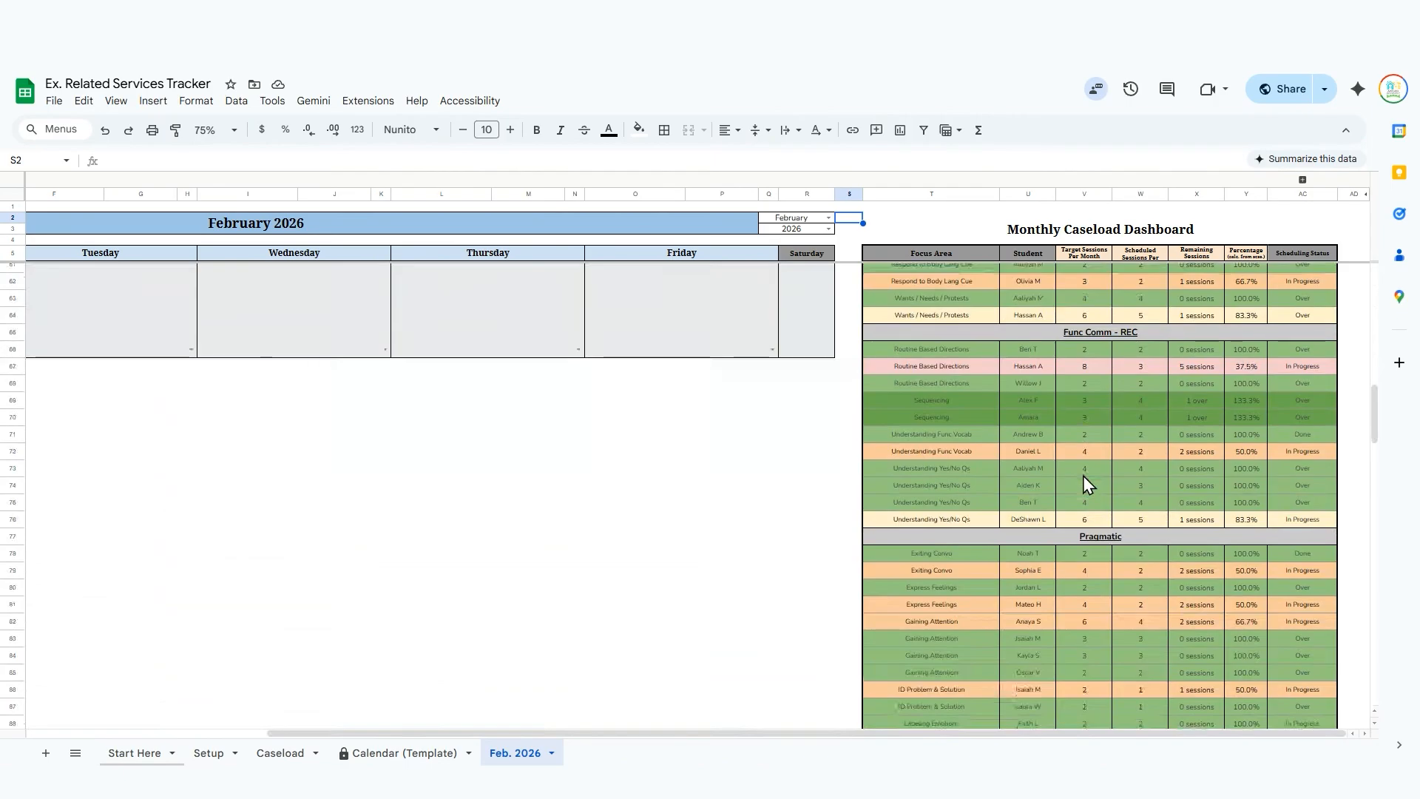
pyautogui.scroll(15, 1084, 478)
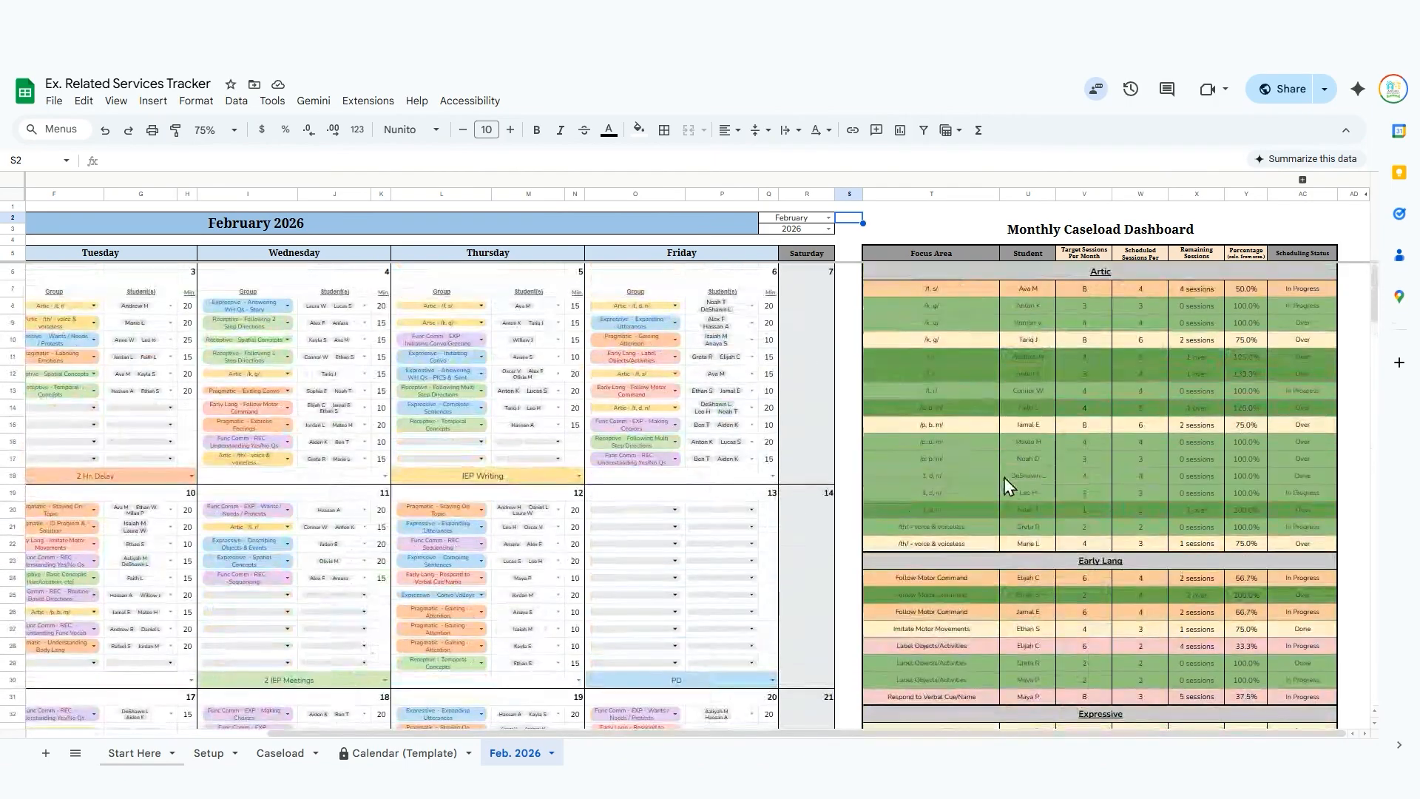
# Look through the later weeks of the February 2026 calendar and their daily event notes.
pyautogui.hscroll(-5, 1046, 484)
pyautogui.scroll(-3, 814, 501)
pyautogui.scroll(-3, 814, 507)
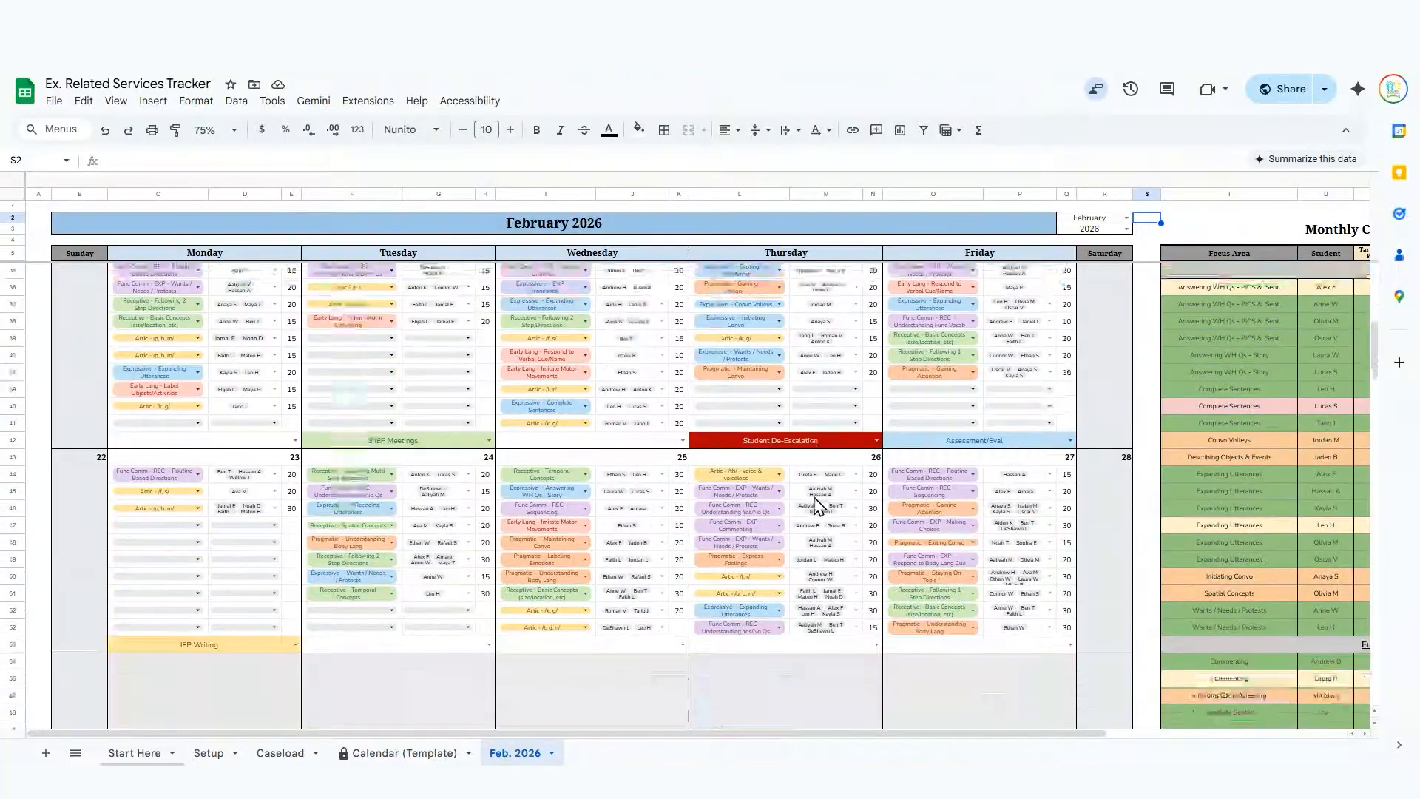
# Look over the first weeks of the February 2026 calendar and the Monthly Caseload Dashboard beside it.
pyautogui.scroll(5, 814, 506)
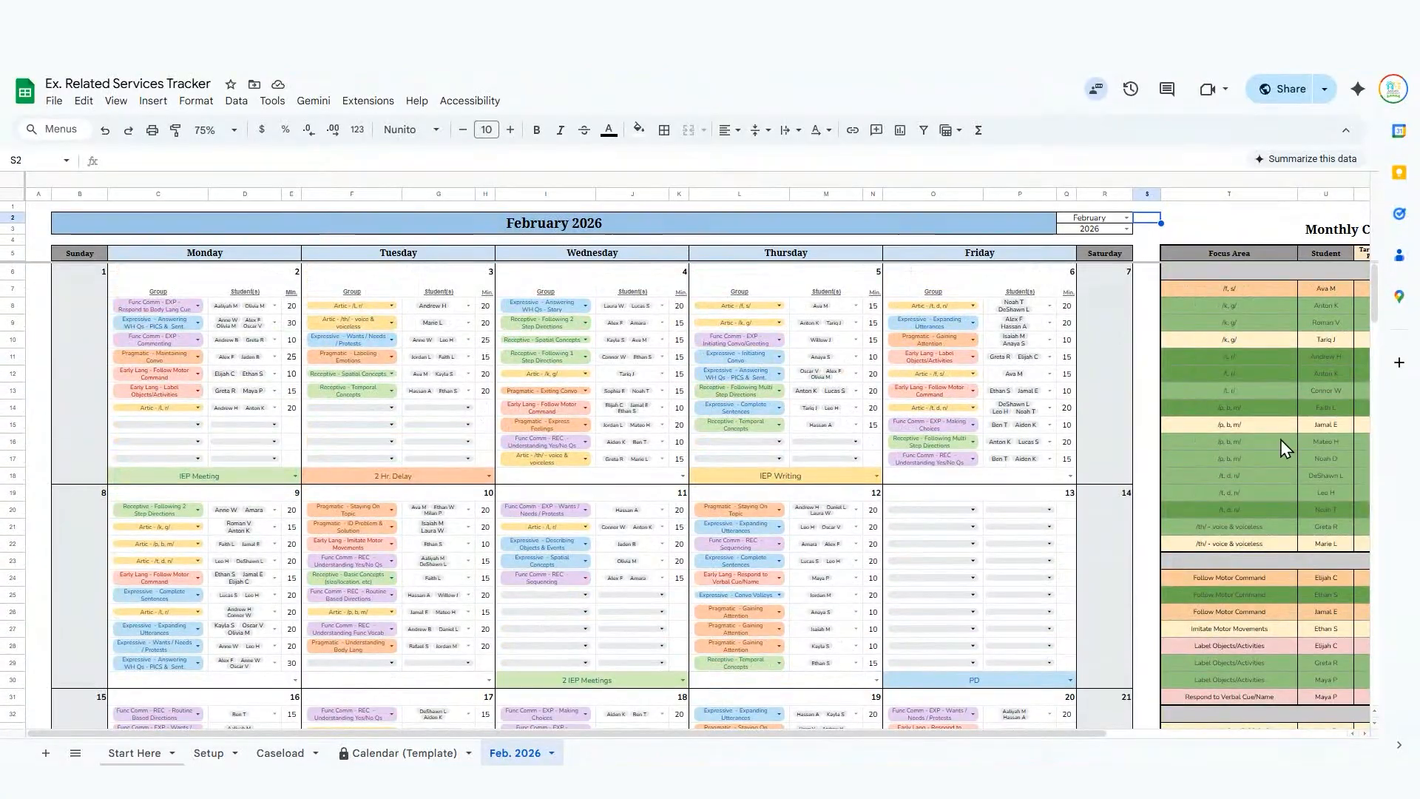
pyautogui.scroll(-1, 1246, 422)
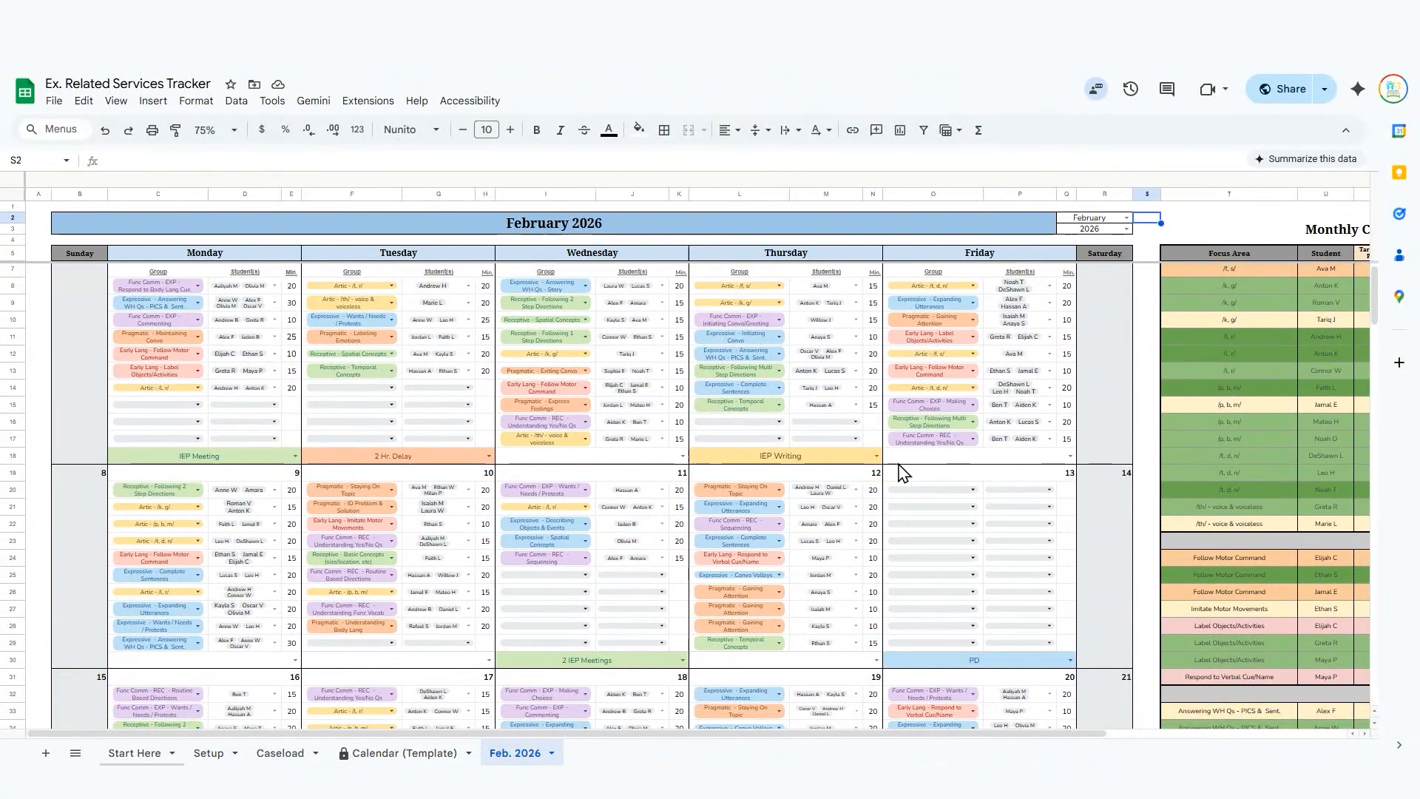
pyautogui.hscroll(1, 1090, 519)
pyautogui.hscroll(-1, 1088, 517)
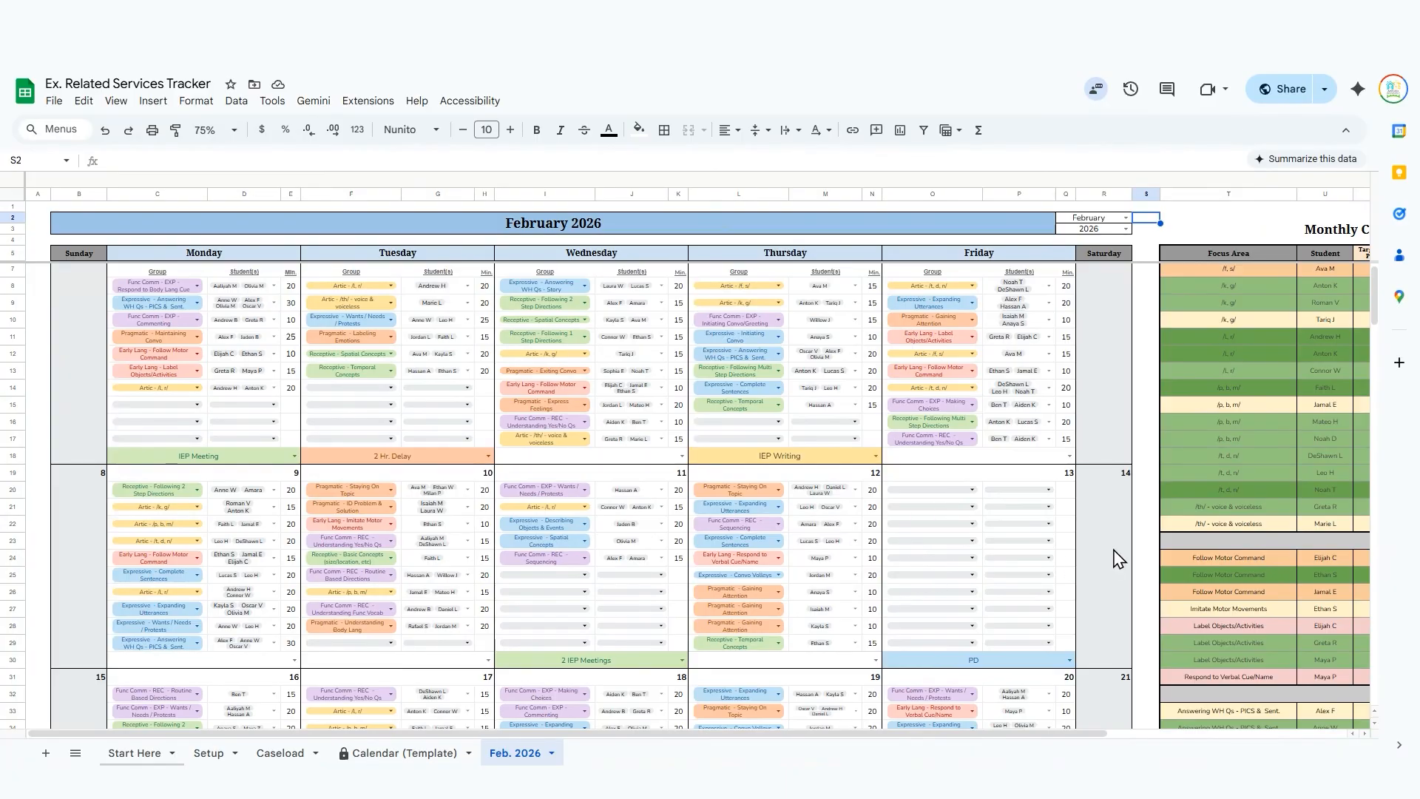
pyautogui.hscroll(1, 1154, 510)
pyautogui.hscroll(4, 1154, 510)
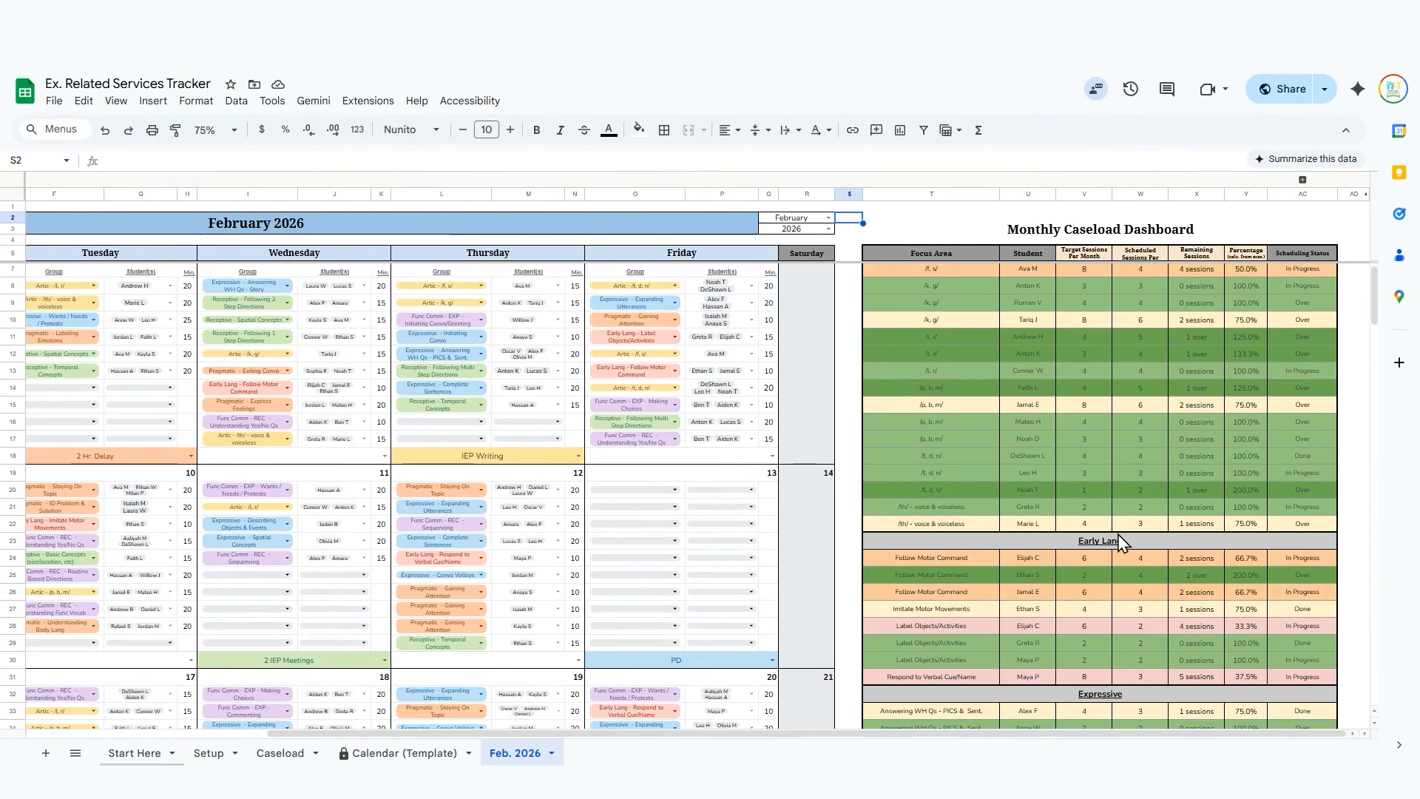
# Examine the Monthly Caseload Dashboard's sections from Artic through Receptive, and compare them with the February 2026 calendar.
pyautogui.scroll(-10, 1120, 544)
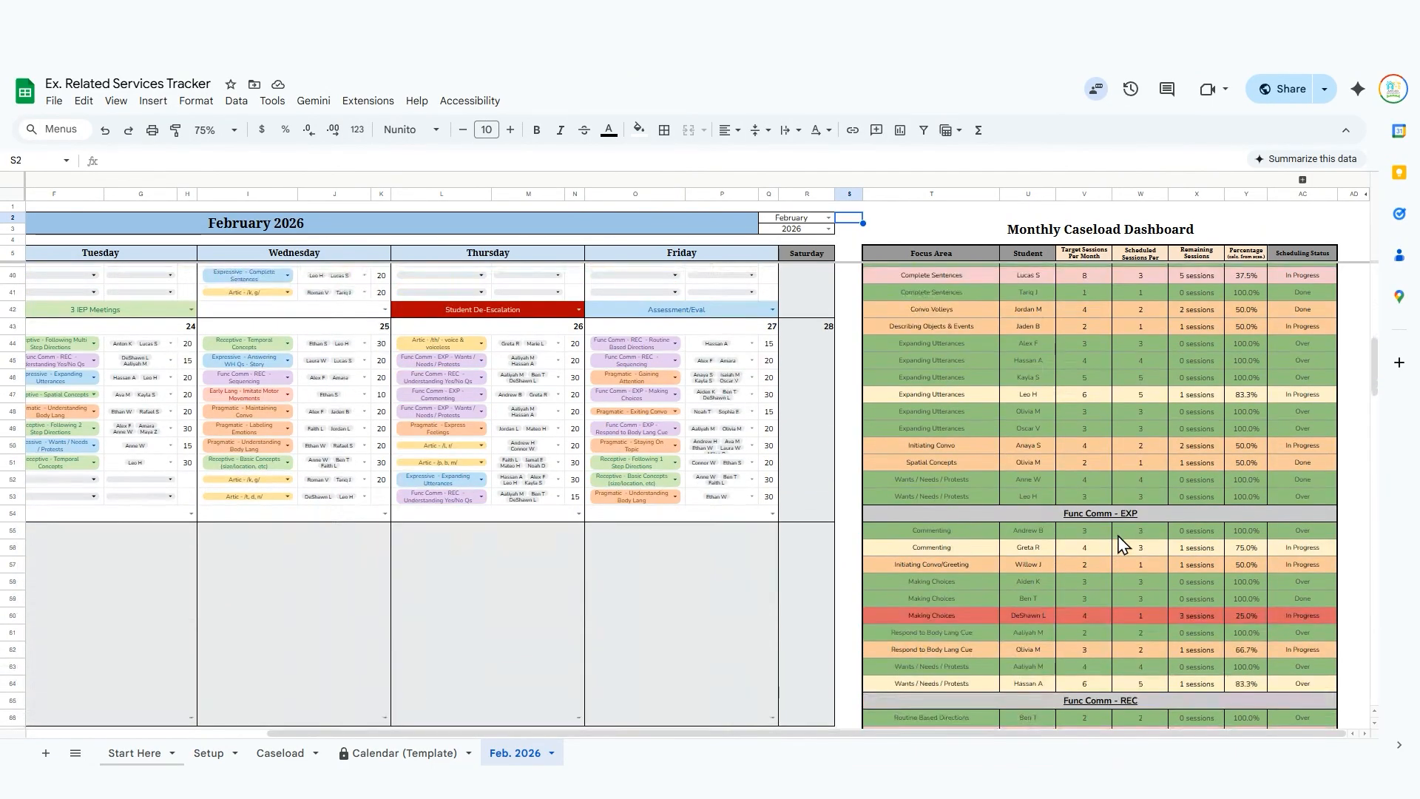
pyautogui.scroll(-3, 1120, 543)
pyautogui.scroll(-3, 1115, 556)
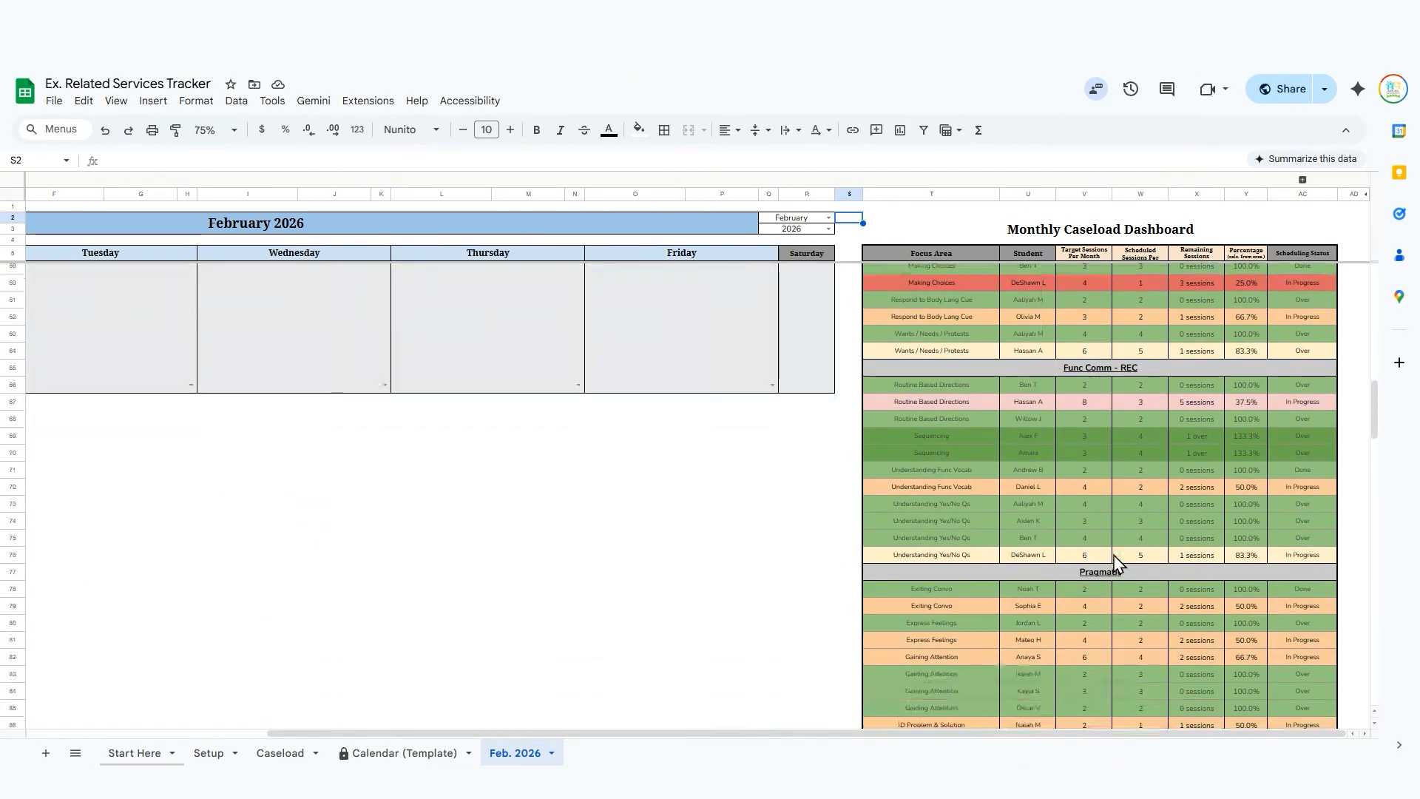
pyautogui.scroll(-8, 1103, 557)
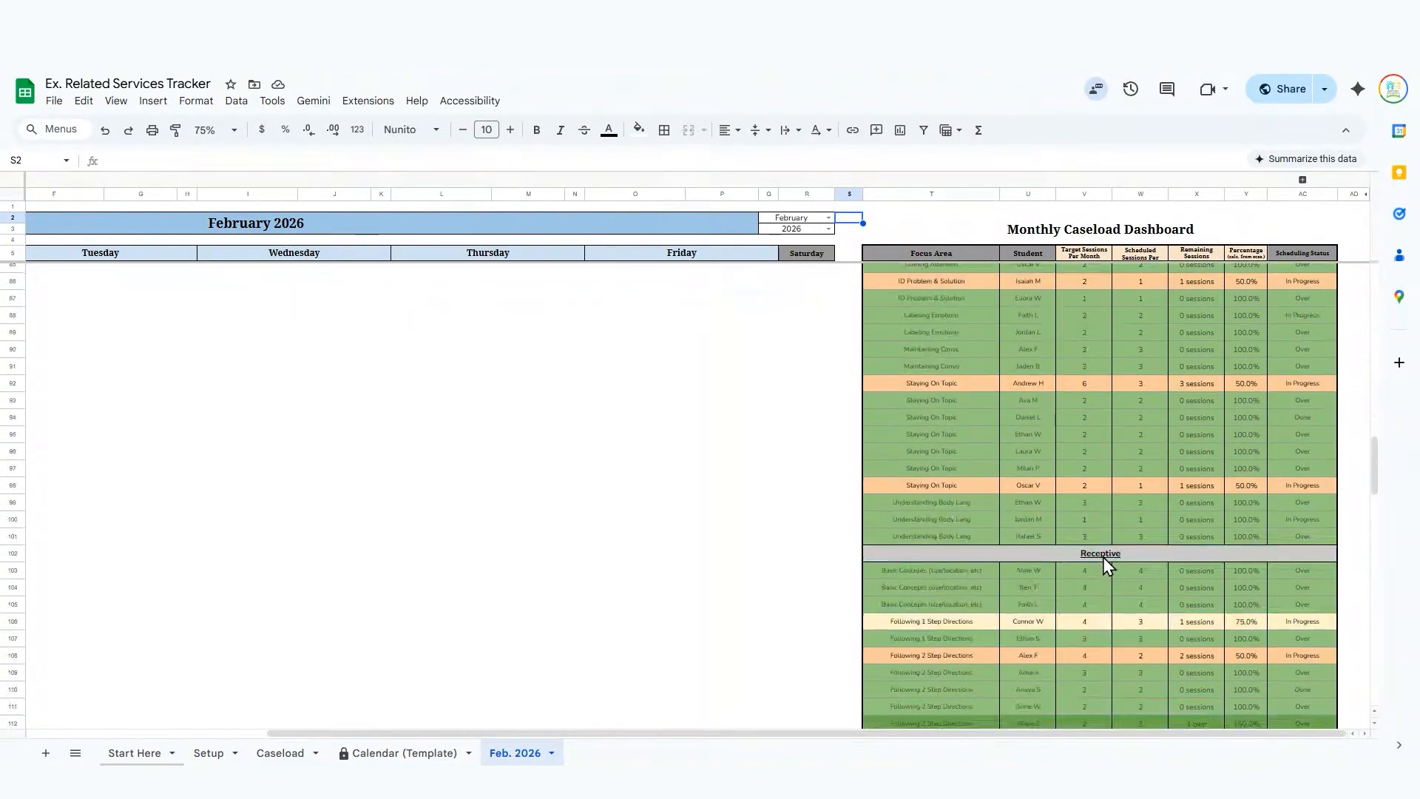
pyautogui.scroll(-3, 1103, 557)
pyautogui.scroll(1, 1103, 557)
pyautogui.scroll(5, 1103, 556)
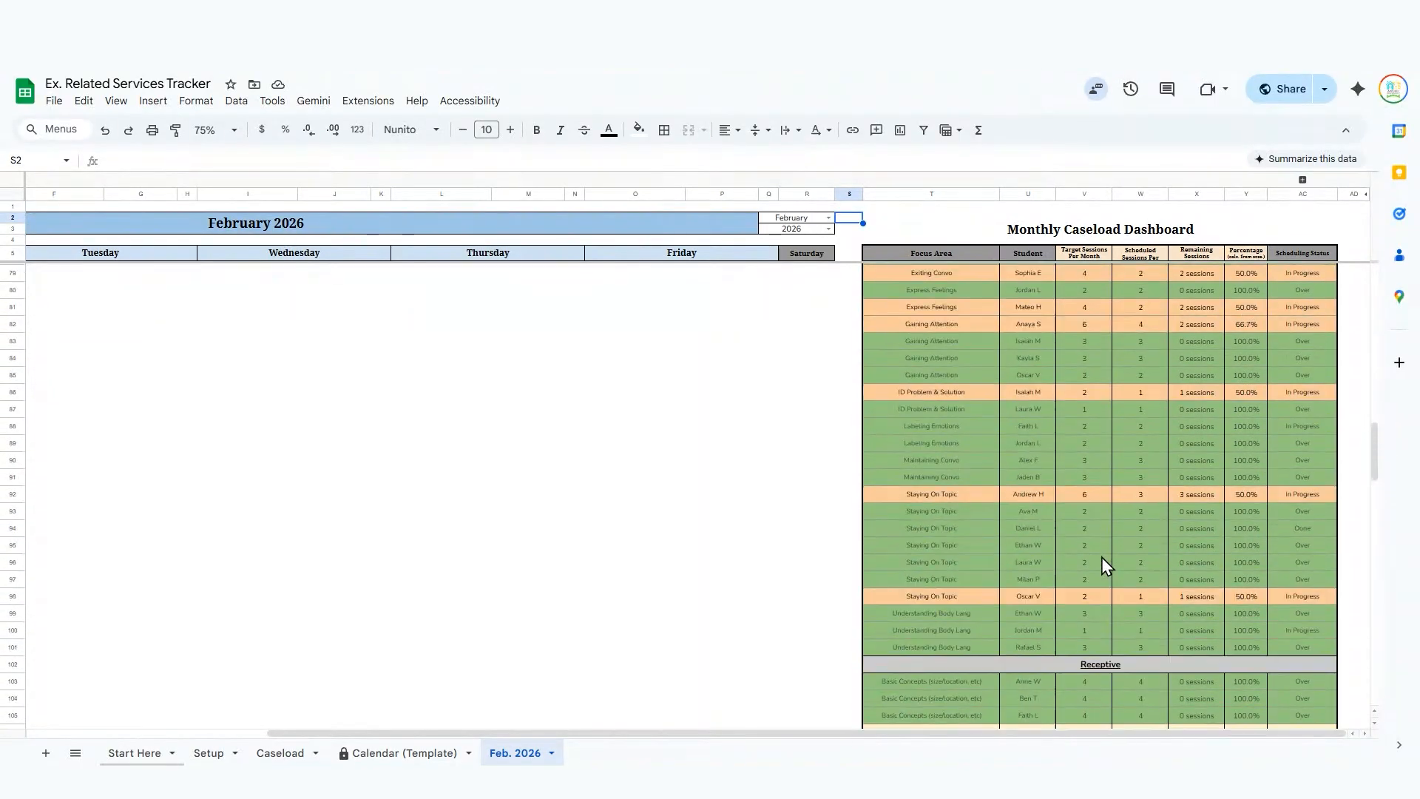
pyautogui.scroll(15, 1091, 554)
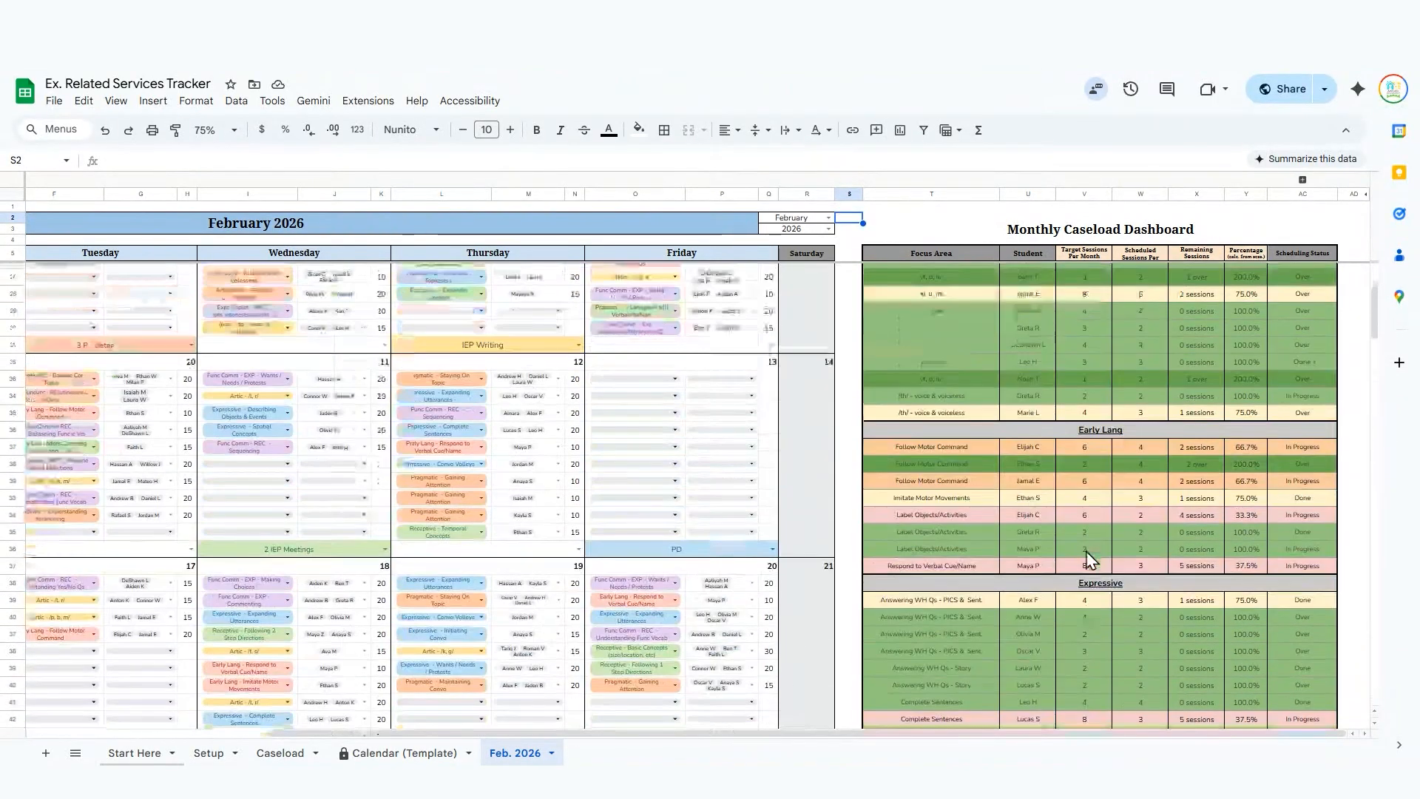
pyautogui.scroll(3, 1086, 552)
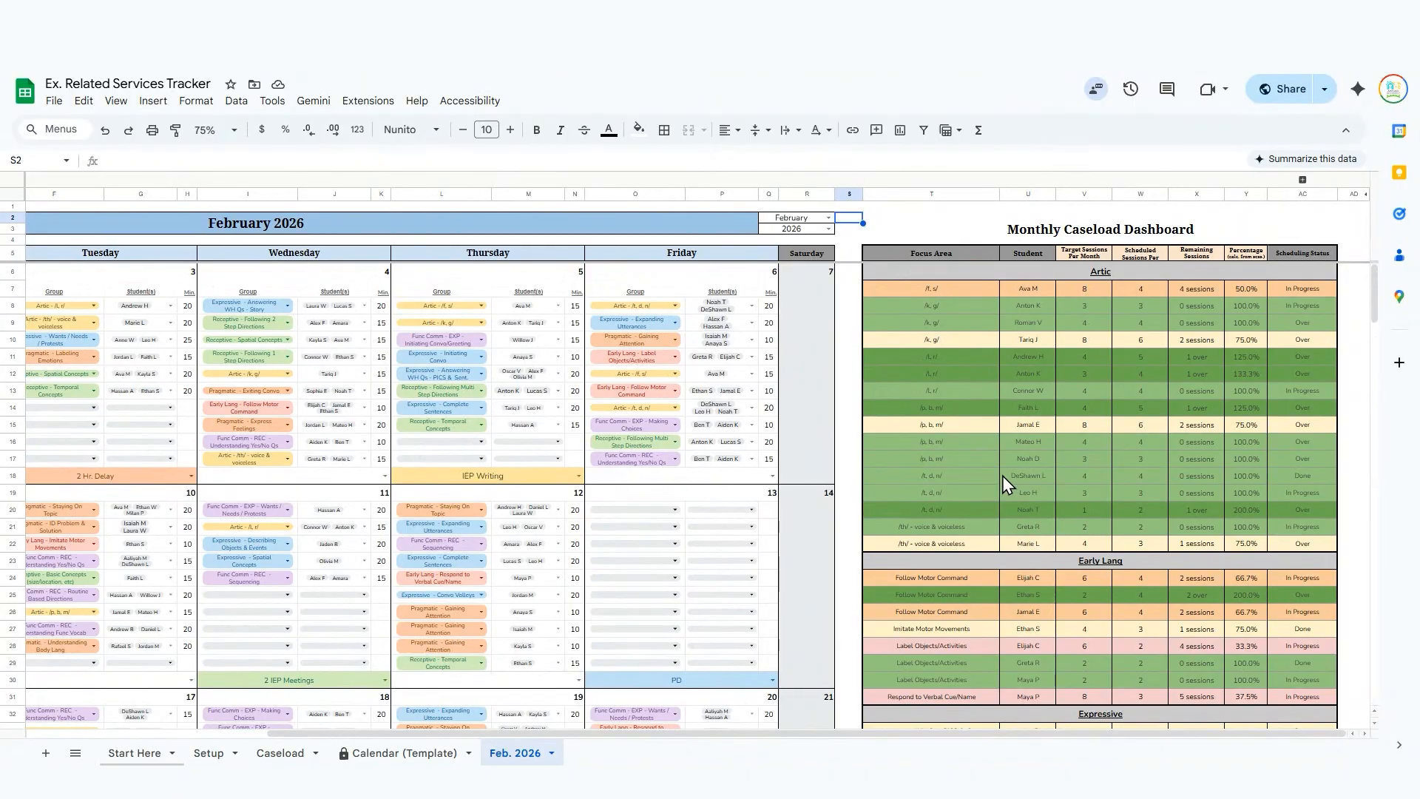
pyautogui.hscroll(-5, 954, 466)
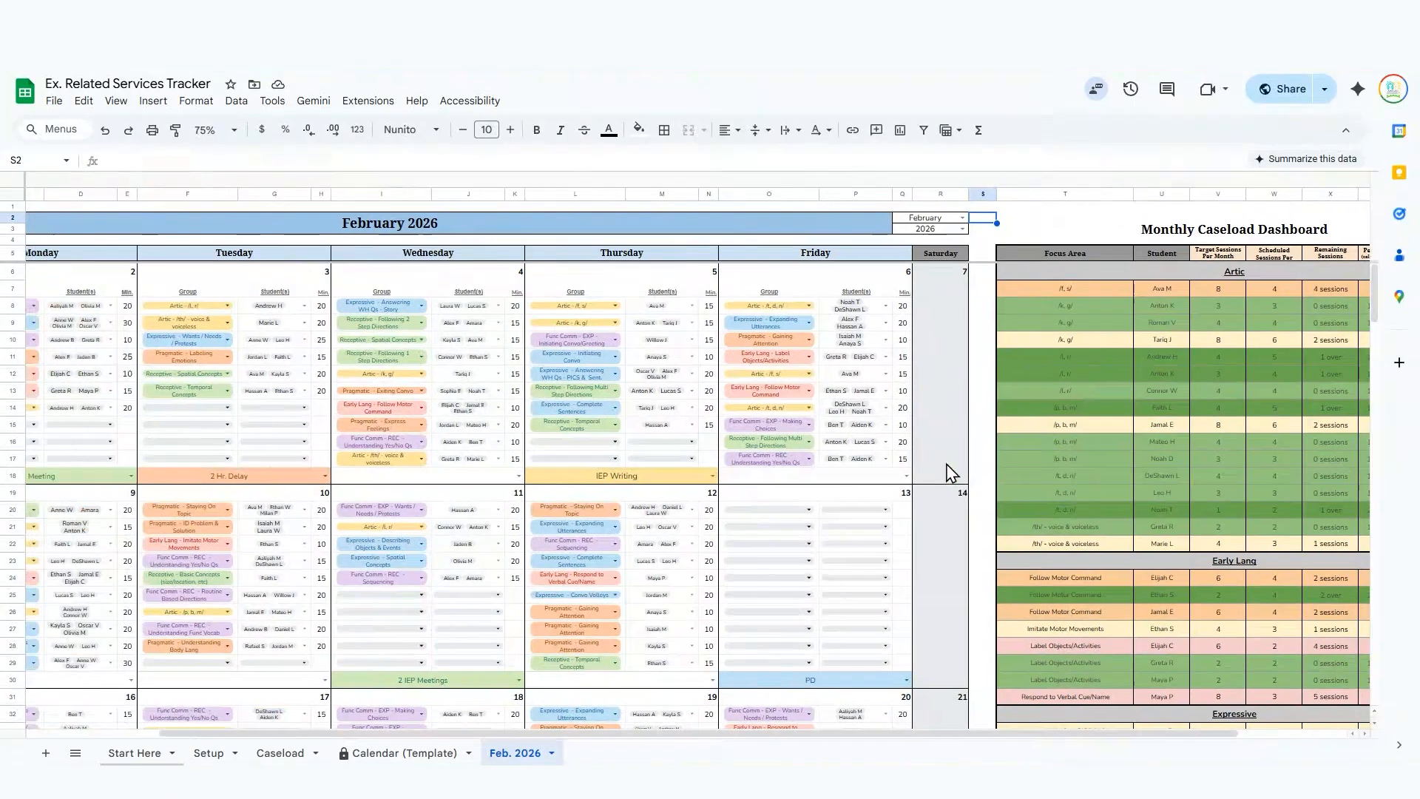
pyautogui.hscroll(5, 947, 463)
pyautogui.hscroll(-5, 947, 464)
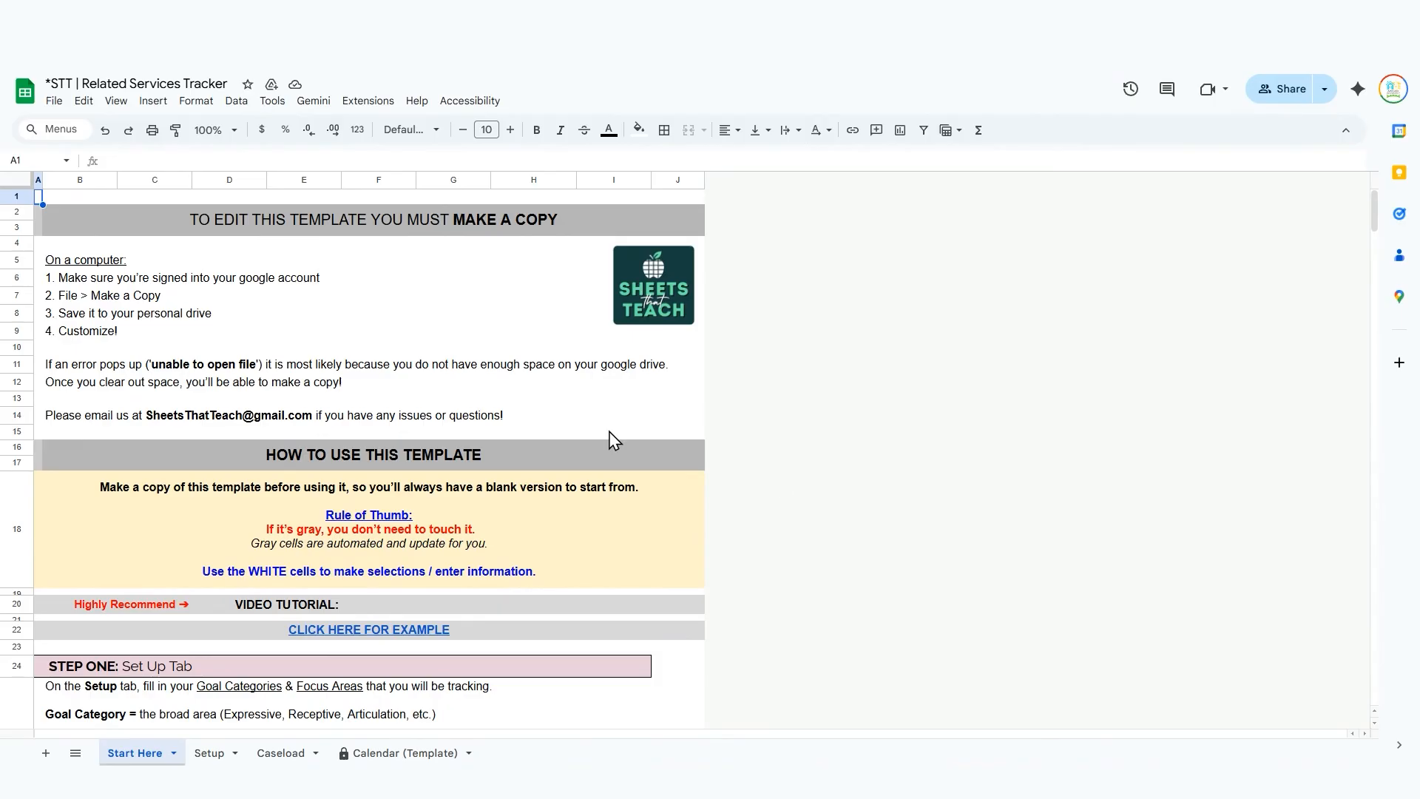
# Read through the Start Here instructions in the *STT | Related Services Tracker template, down to the Caseload example and back.
pyautogui.scroll(-3, 427, 458)
pyautogui.scroll(3, 427, 473)
pyautogui.scroll(-15, 434, 474)
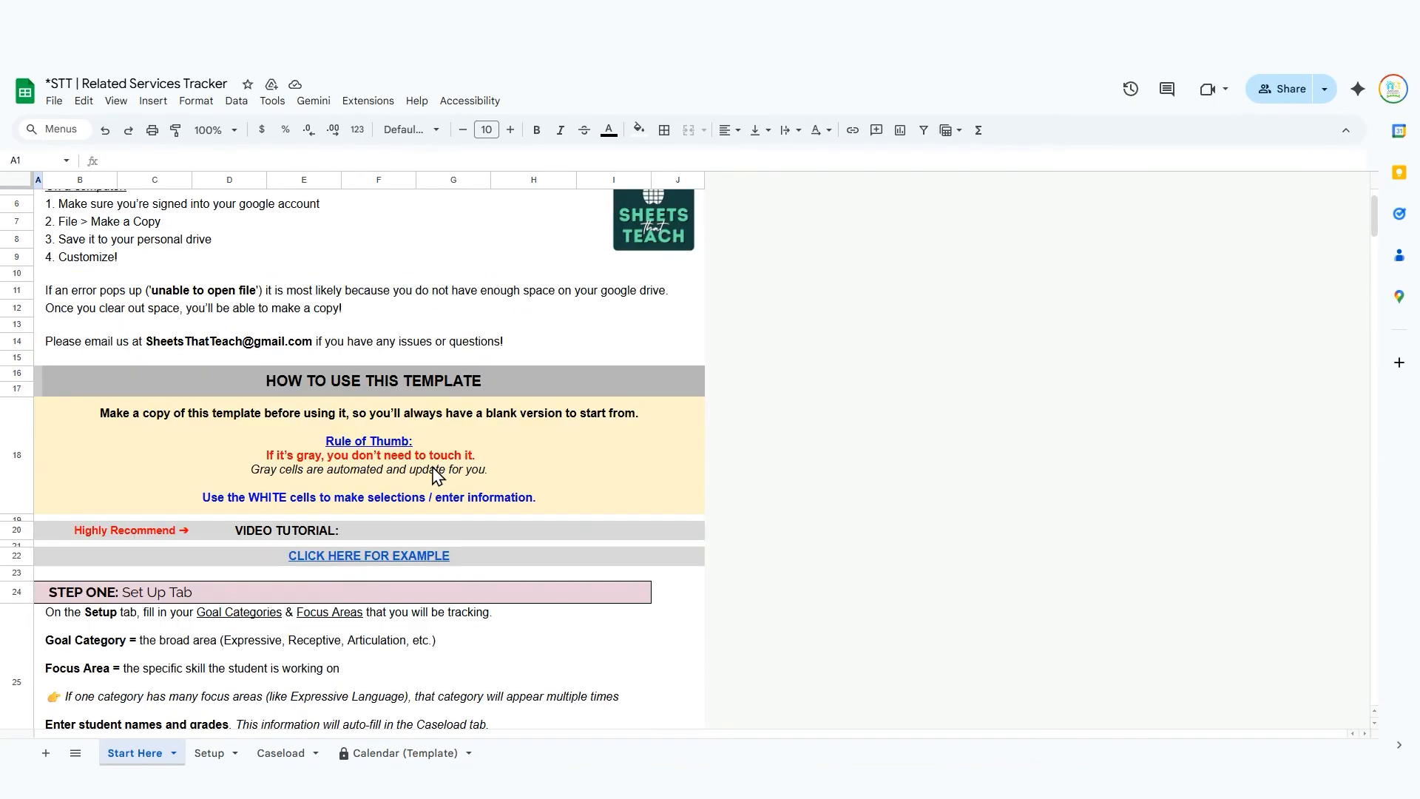
pyautogui.scroll(-10, 433, 481)
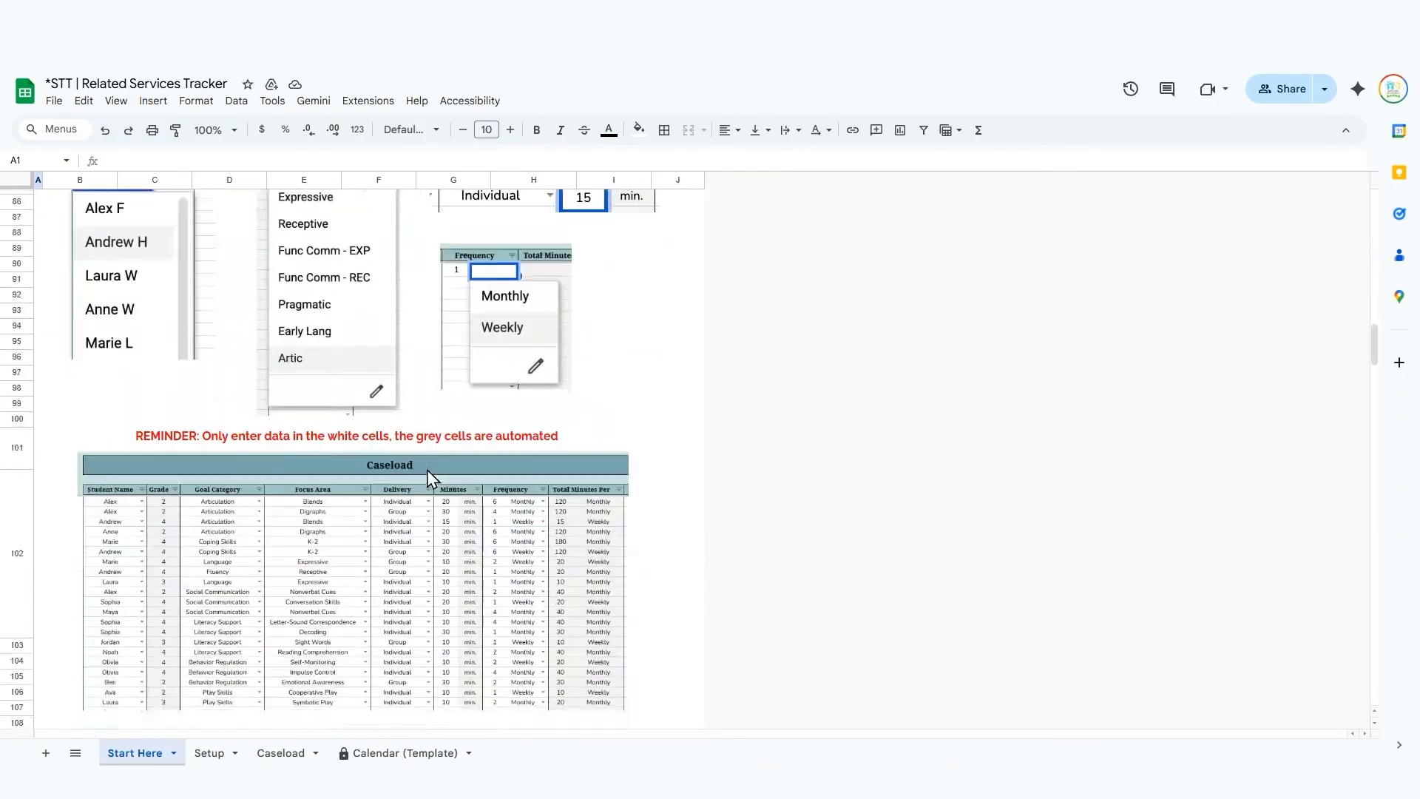
pyautogui.scroll(5, 429, 487)
pyautogui.scroll(20, 426, 489)
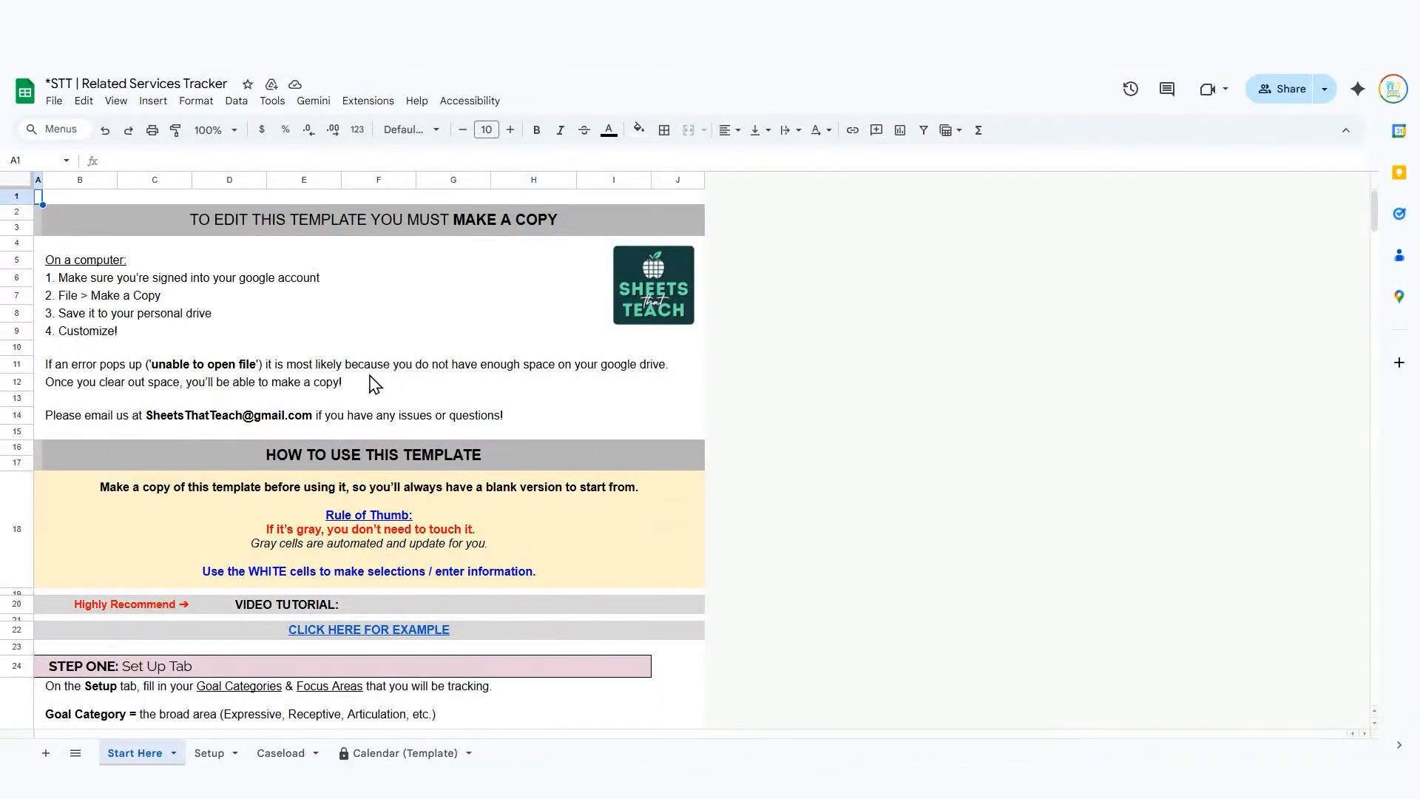
# Make a copy of the template named "vid example | Related Services Tracker" and open the copy's Setup sheet.
pyautogui.click(278, 490)
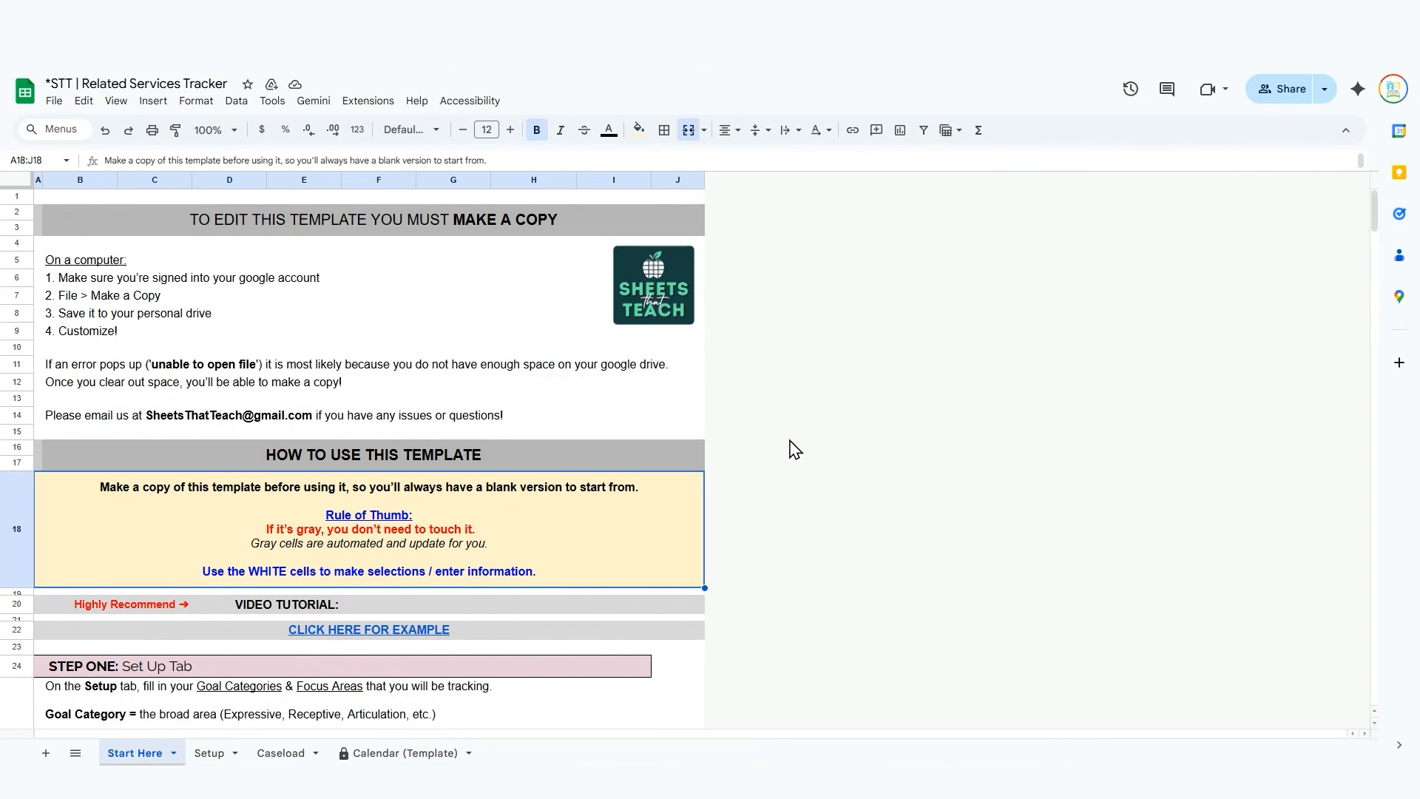
pyautogui.click(54, 109)
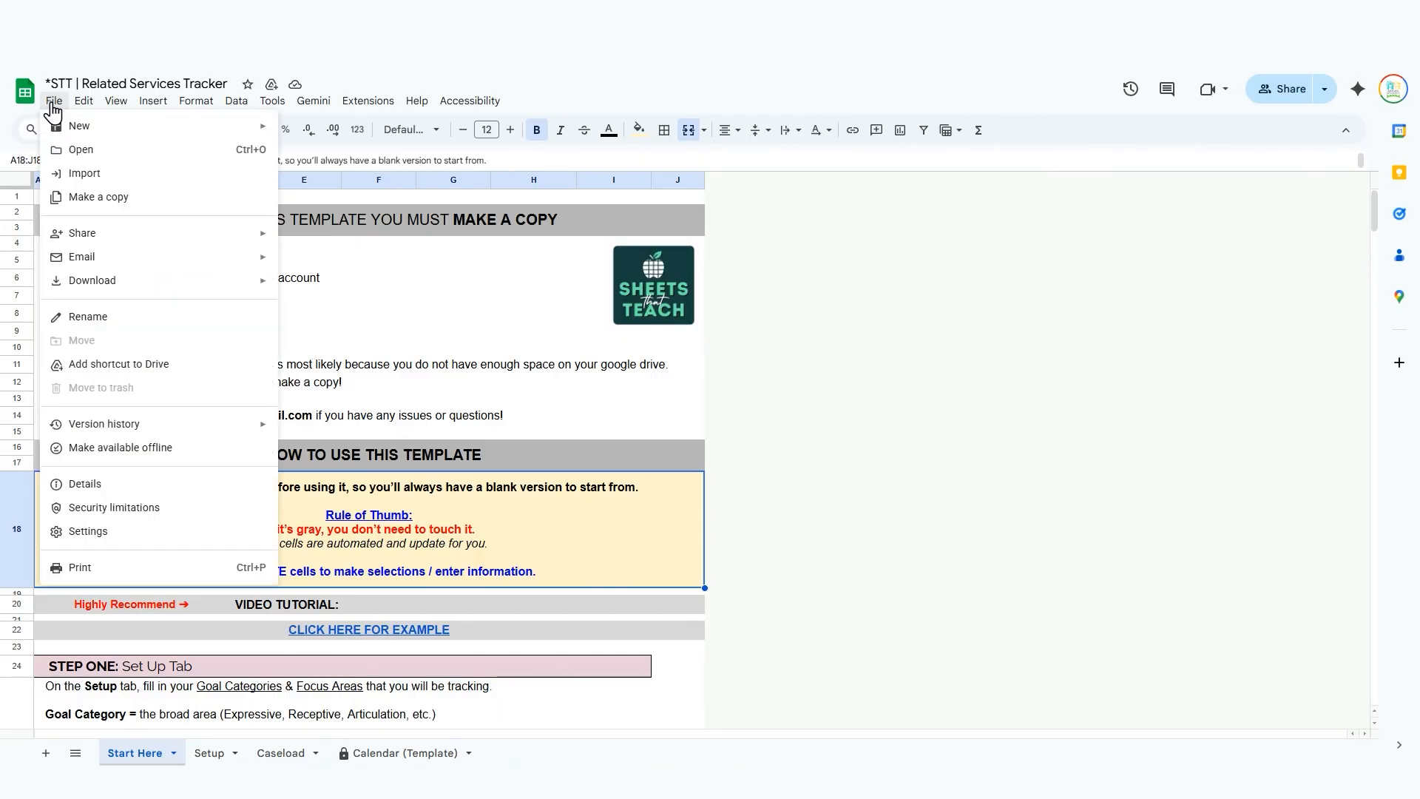
pyautogui.click(115, 198)
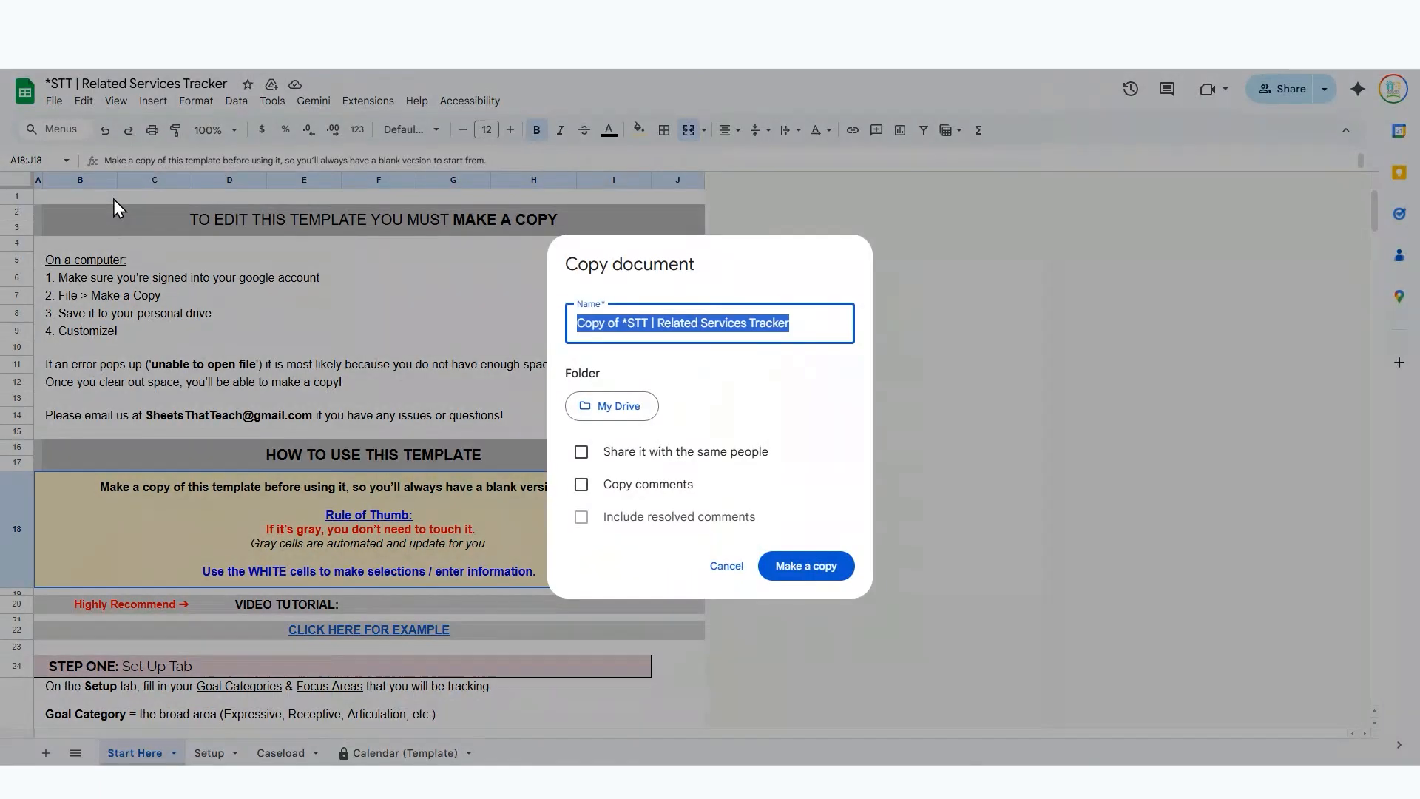
pyautogui.click(637, 318)
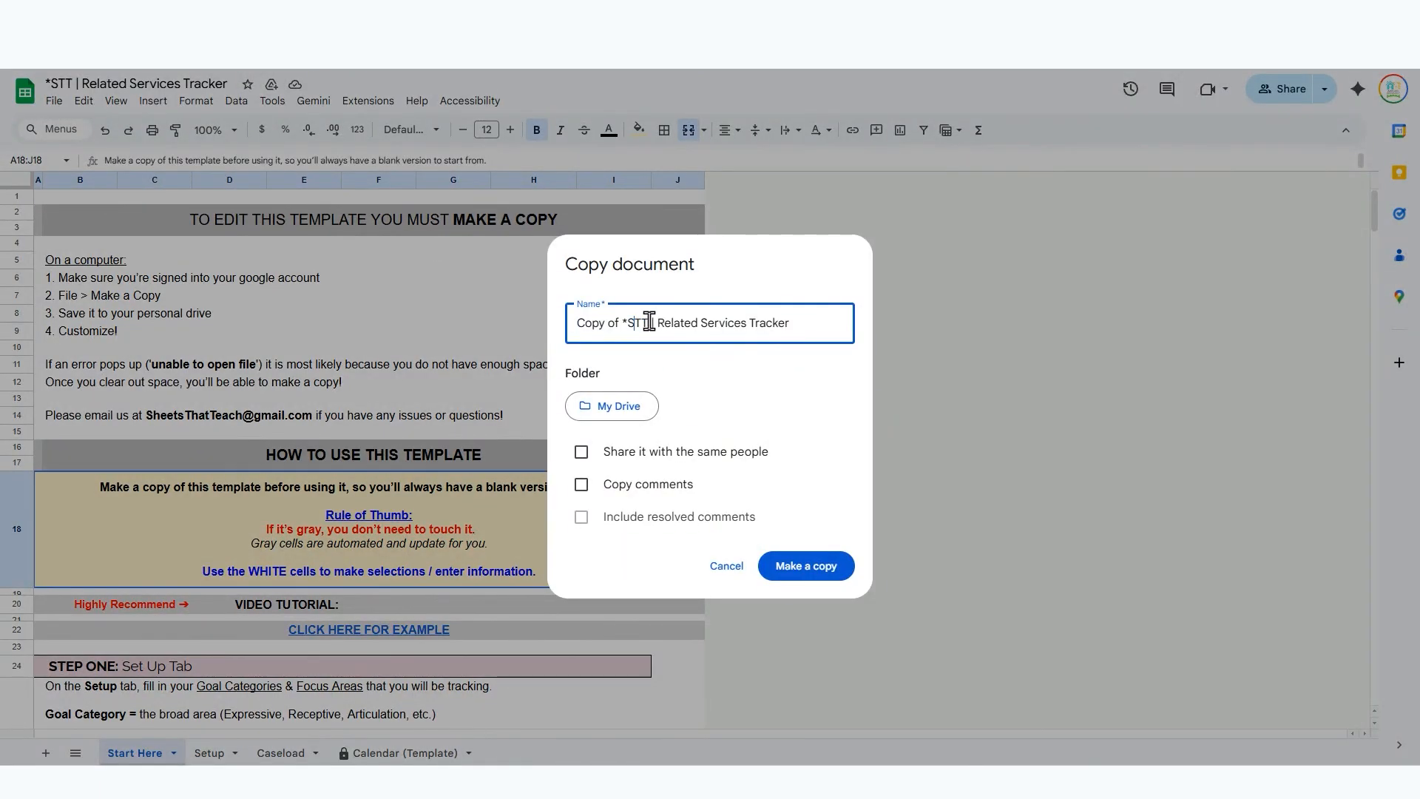
pyautogui.moveTo(652, 323); pyautogui.dragTo(511, 336)
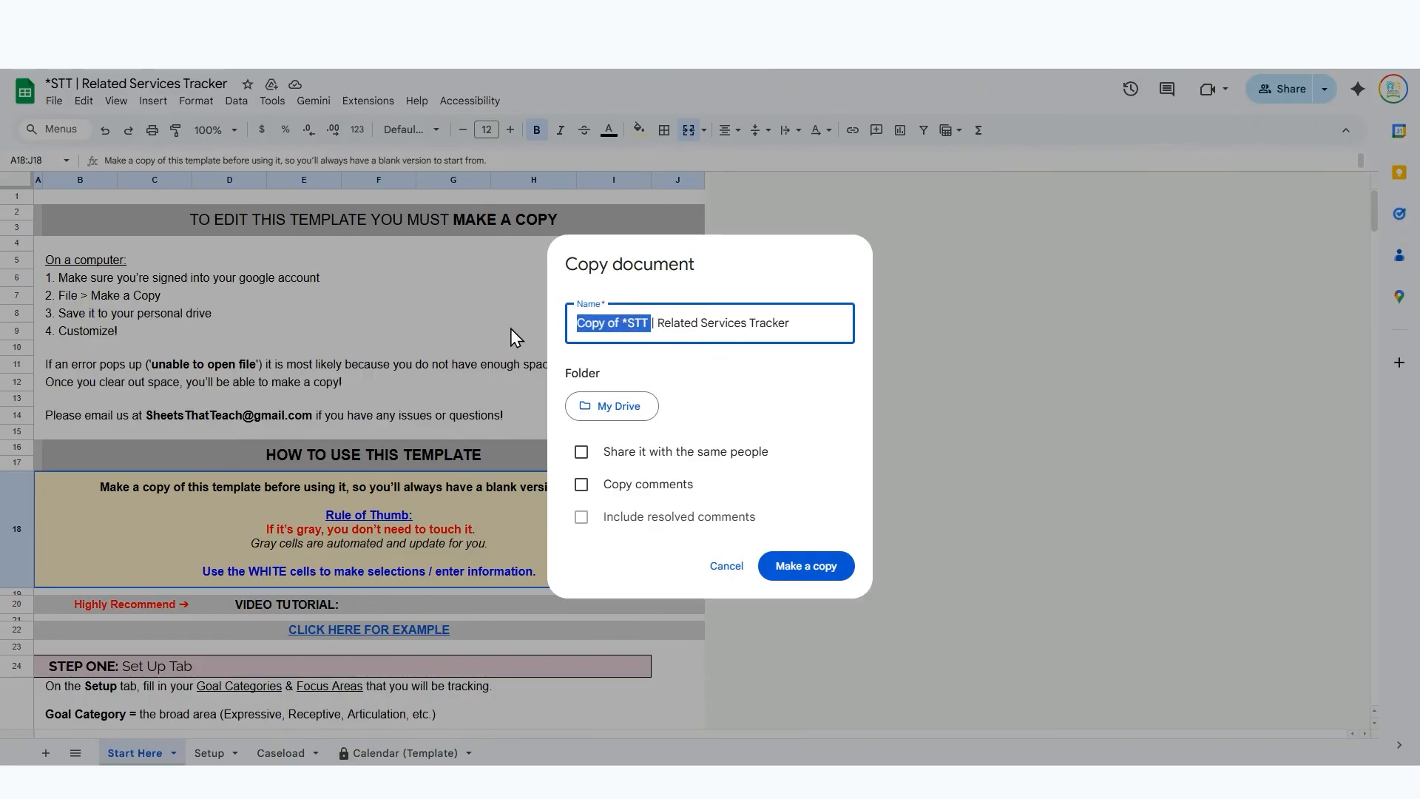
pyautogui.write('vid example')
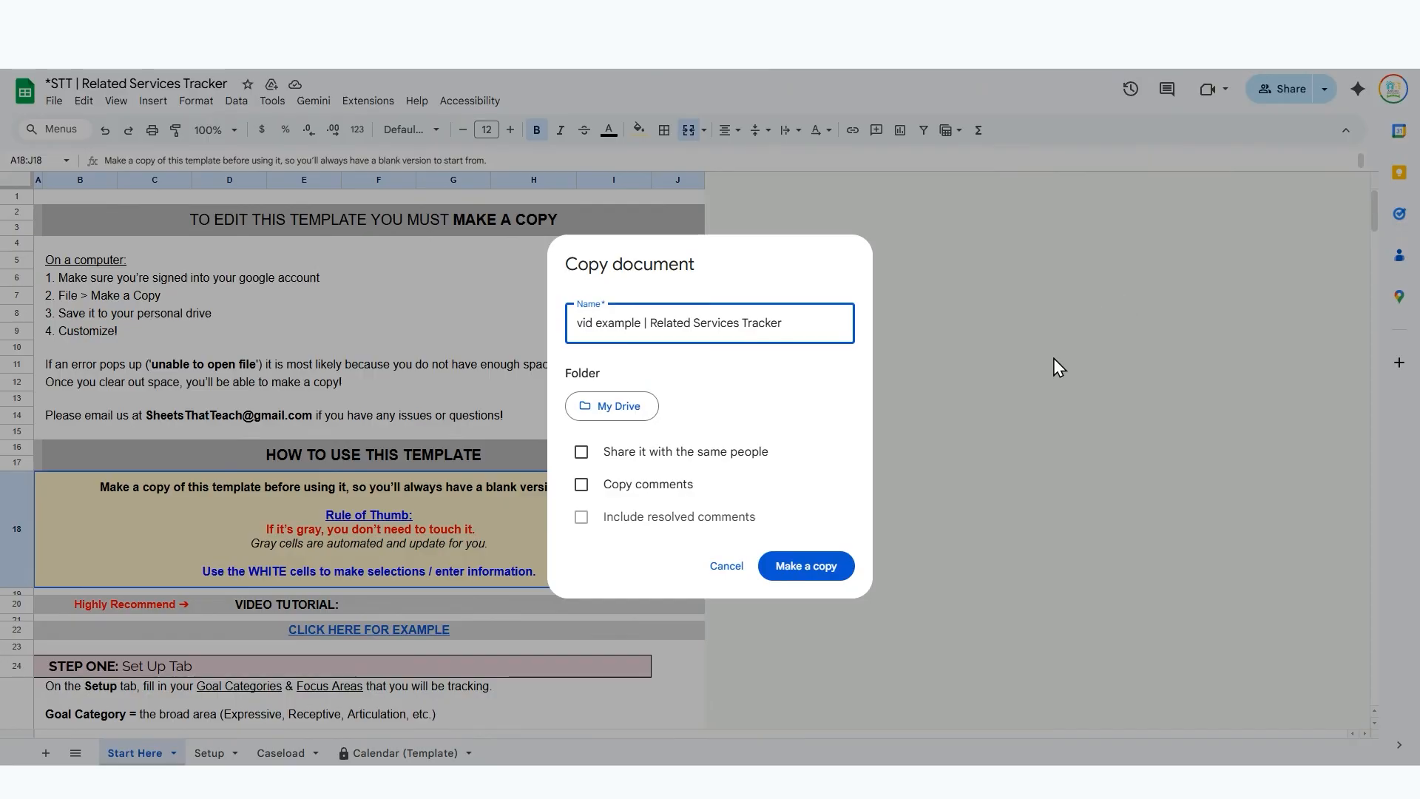
pyautogui.click(804, 575)
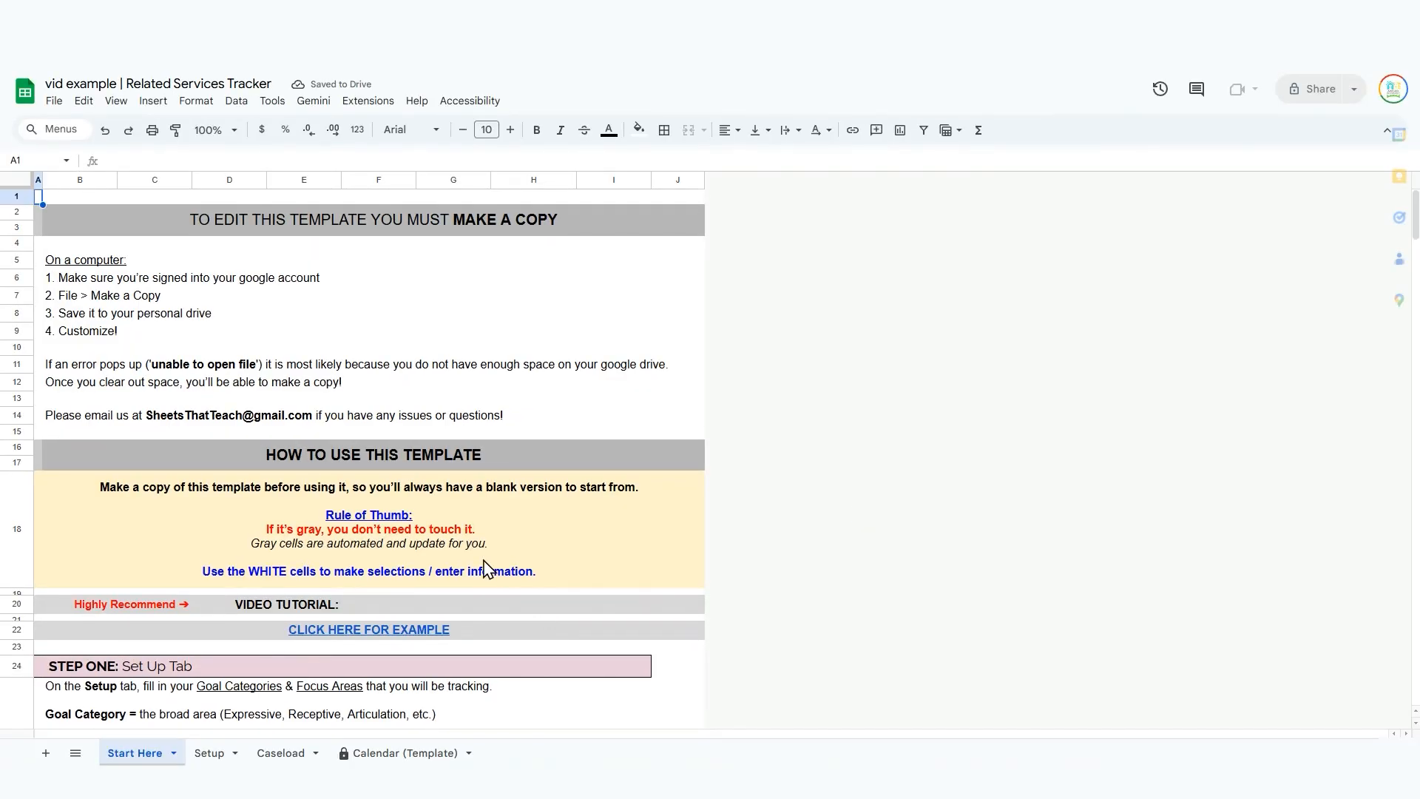
pyautogui.click(220, 753)
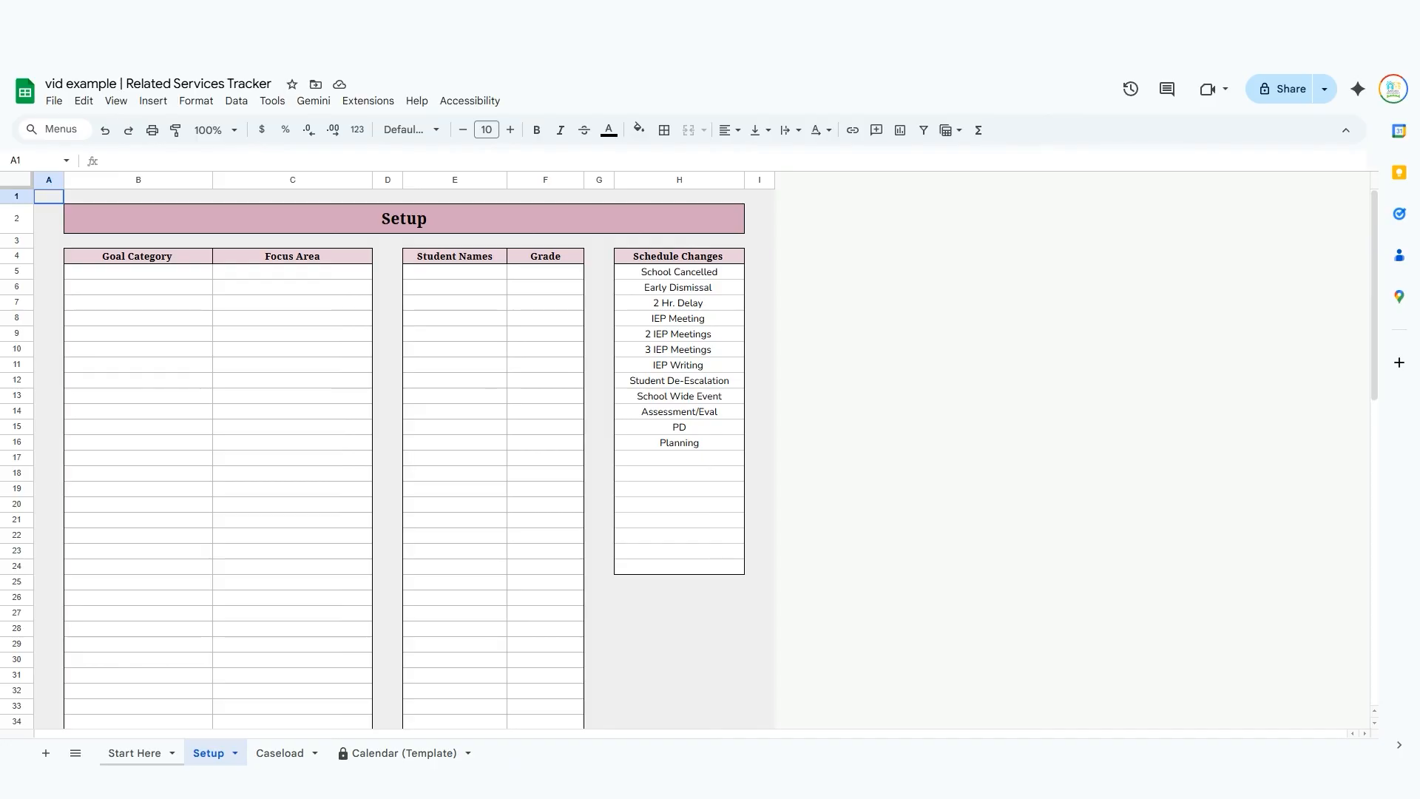
# Switch to [ARCHIVE Related Services Tracker] and highlight the Setup sheet's Goal Category and Focus Area columns in turn.
pyautogui.click(799, 15)
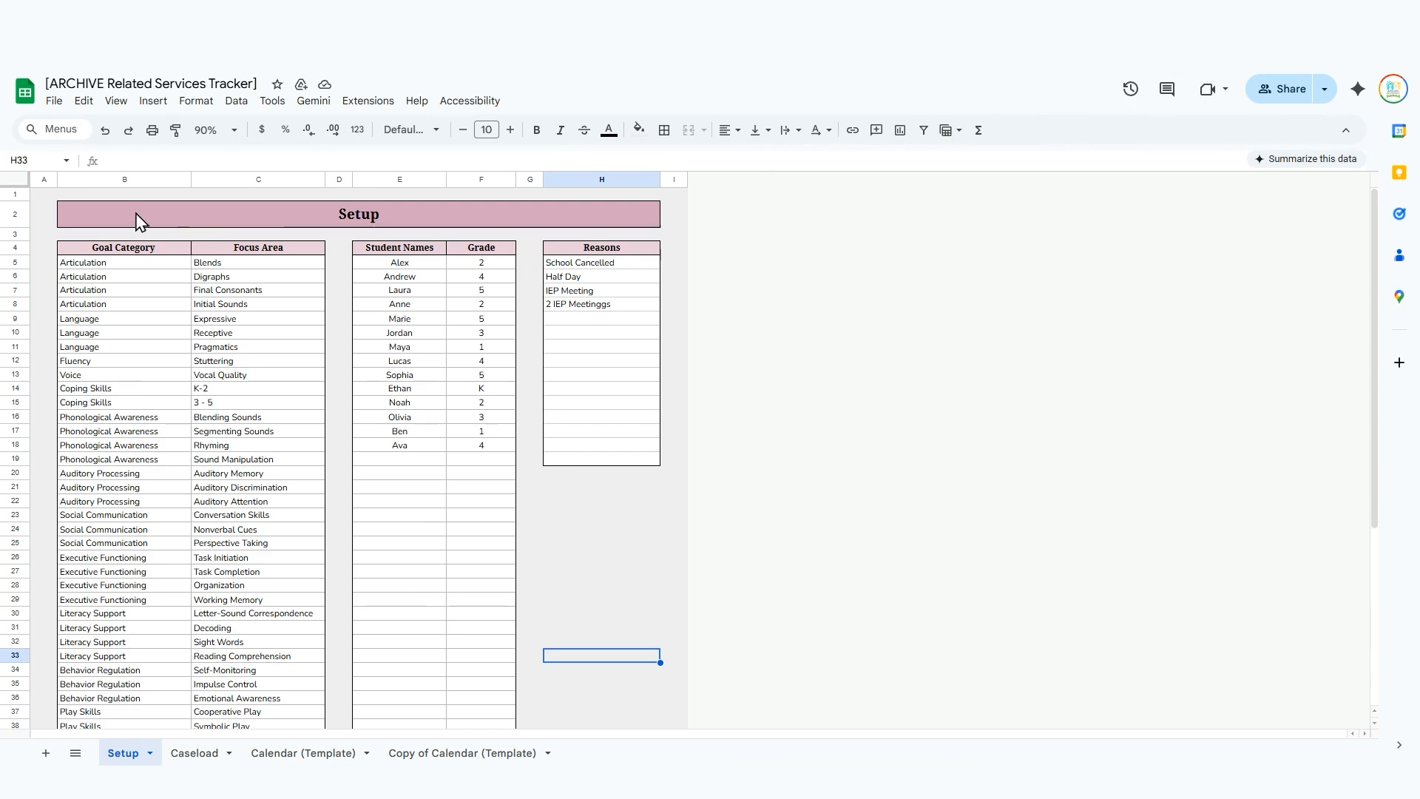
pyautogui.click(141, 179)
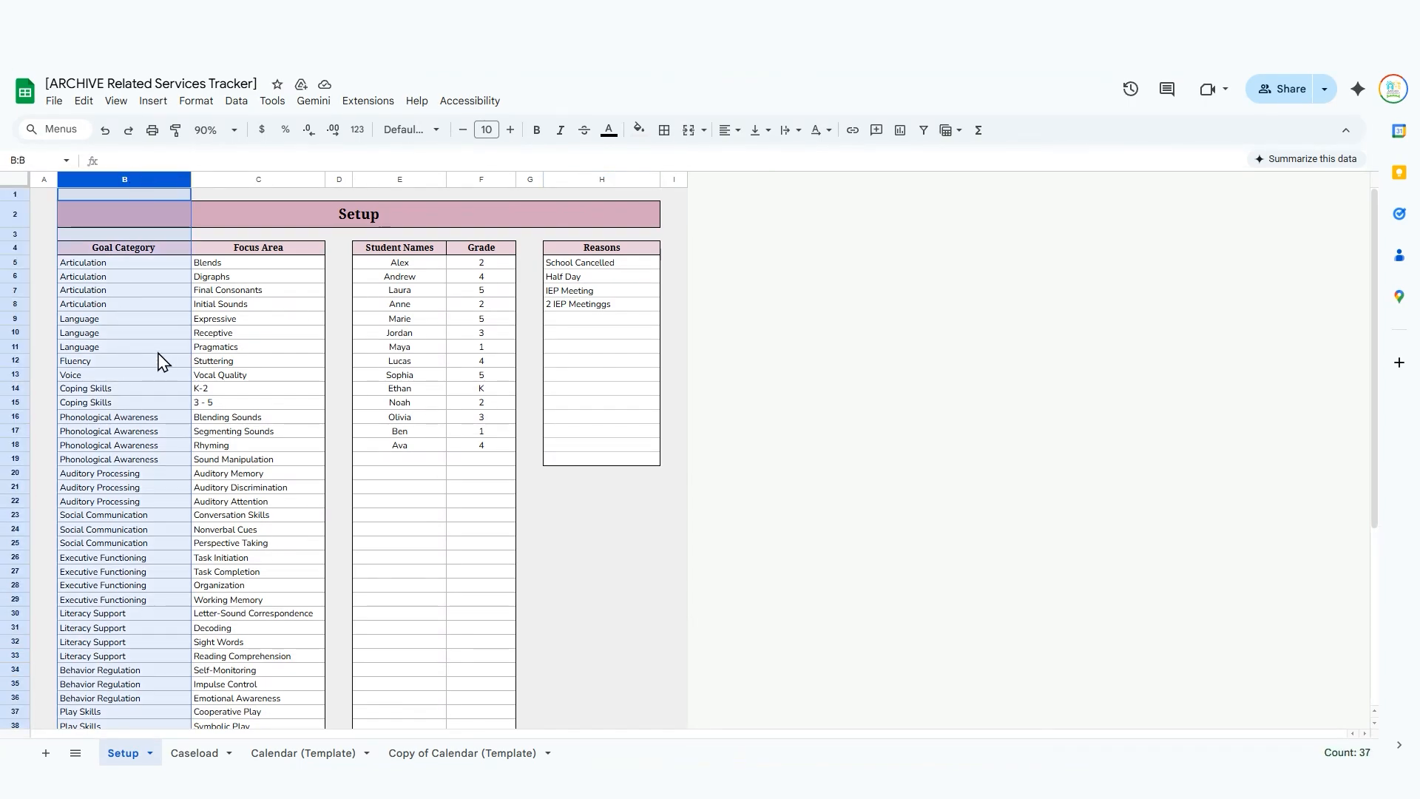
pyautogui.click(213, 179)
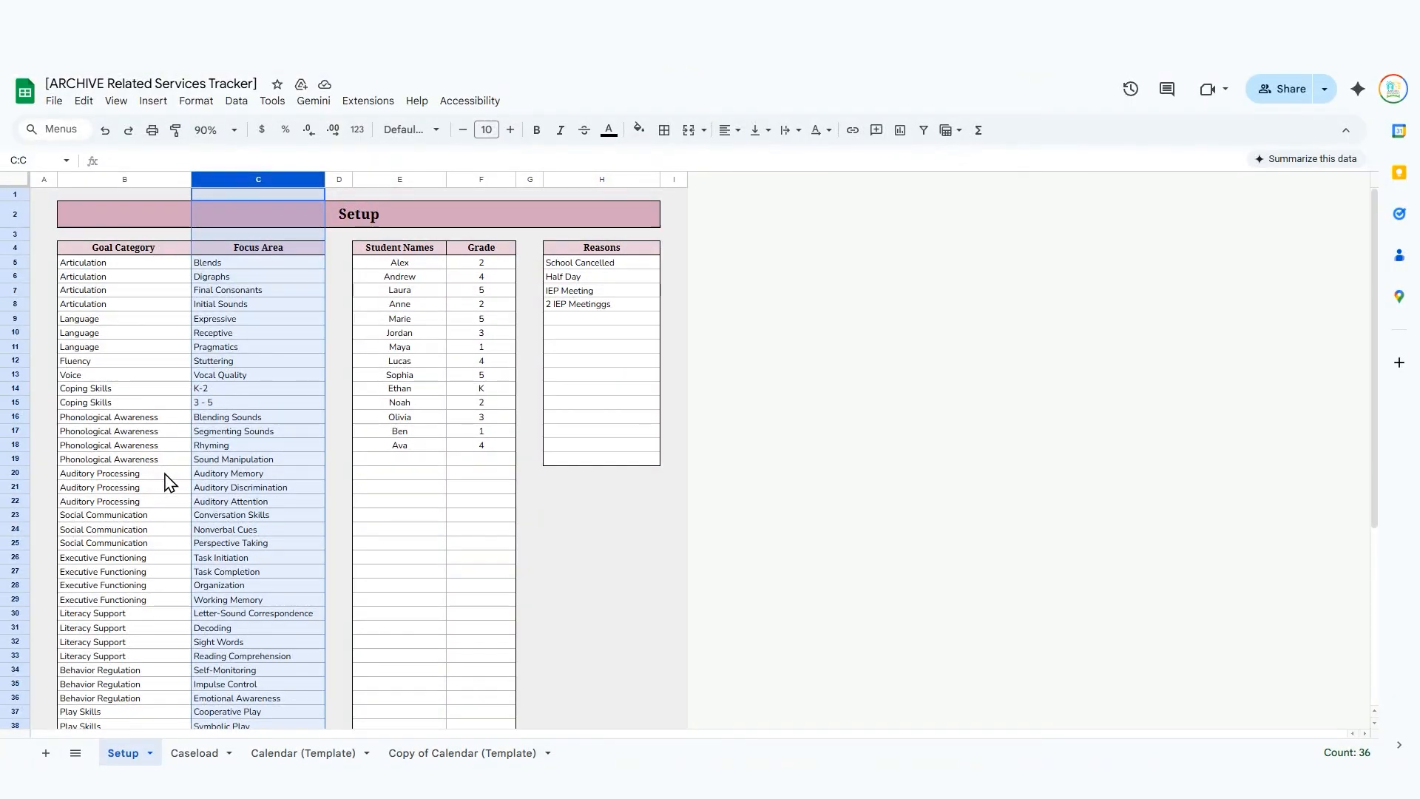
pyautogui.scroll(-2, 221, 596)
pyautogui.scroll(2, 220, 595)
# Switch to Ex. Related Services Tracker and view its Caseload and Setup sheets.
pyautogui.click(625, 15)
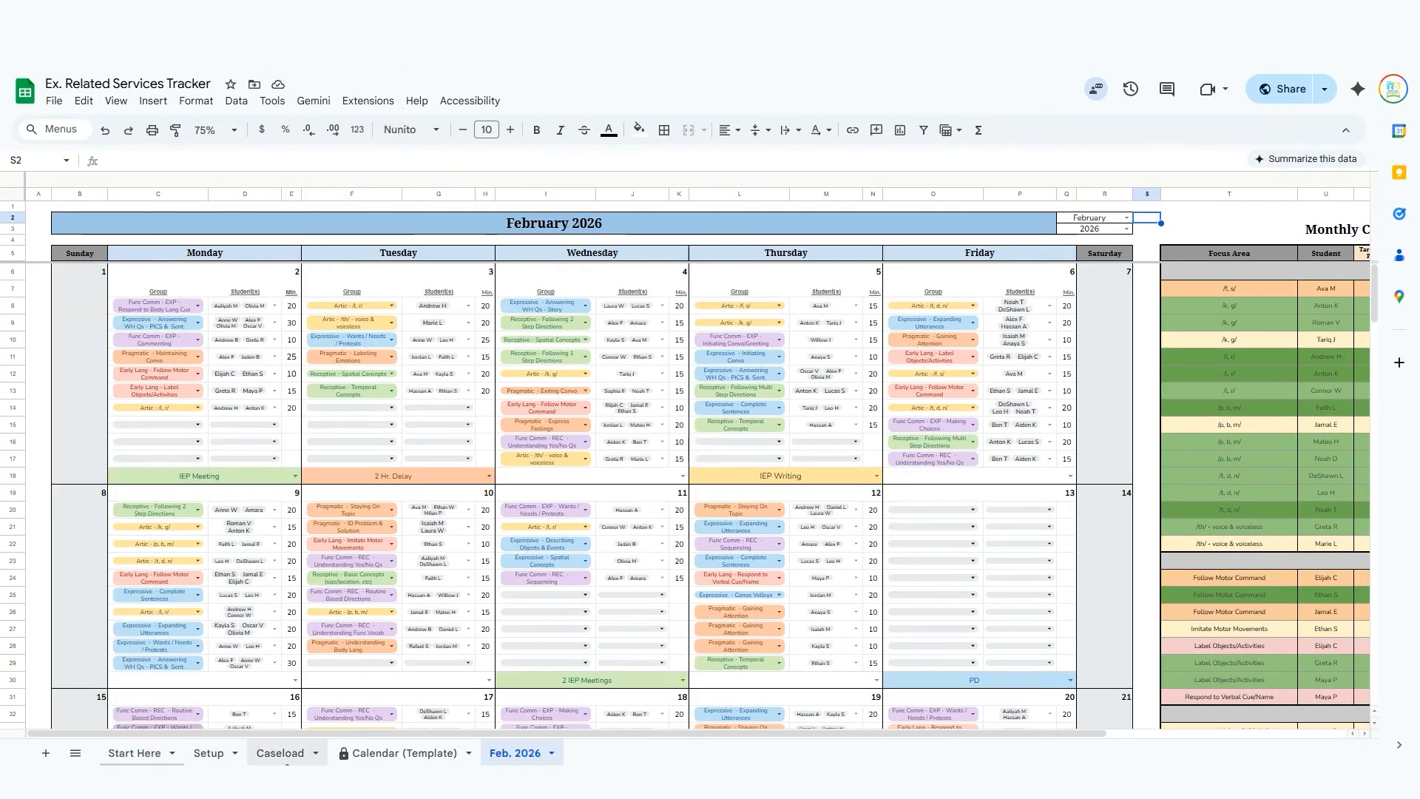
pyautogui.click(281, 753)
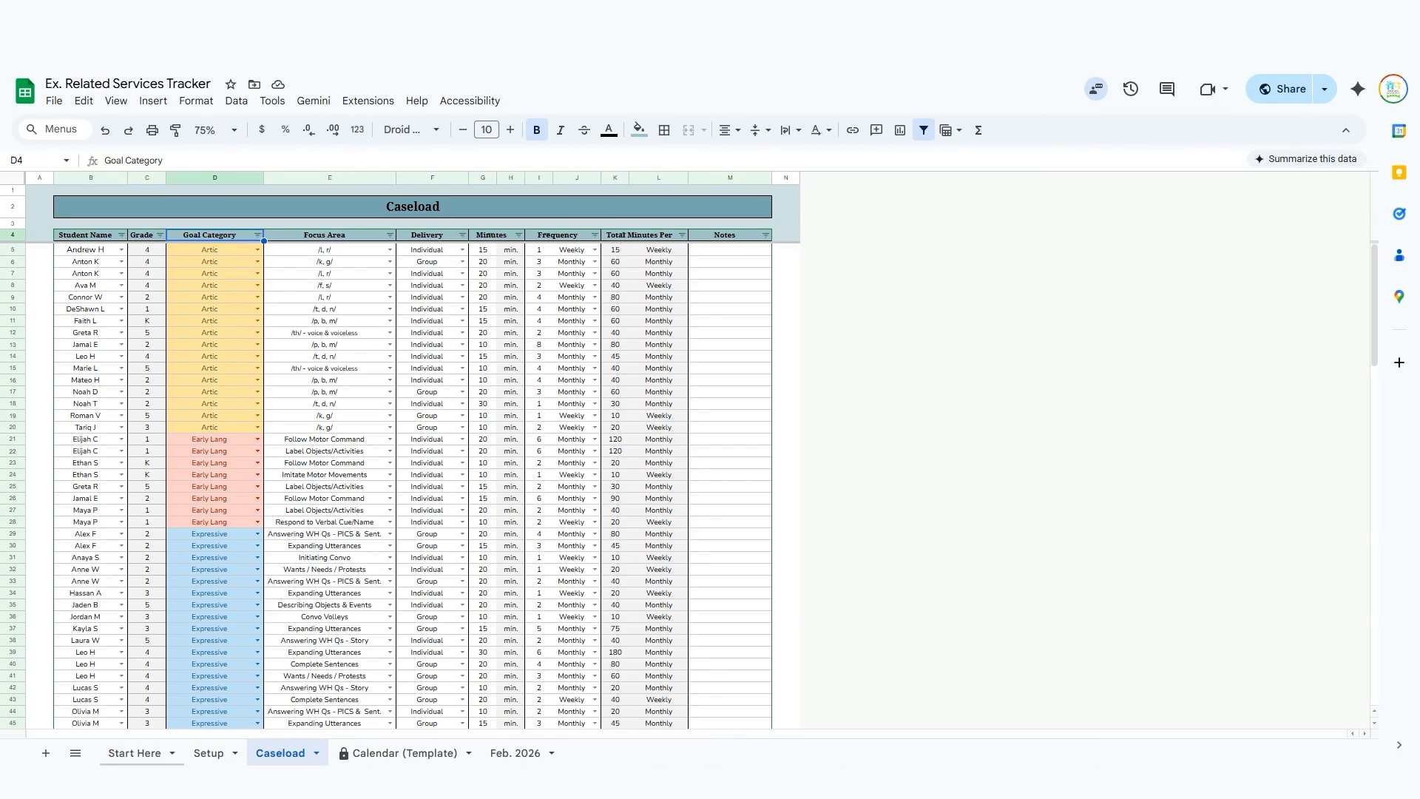
pyautogui.click(208, 753)
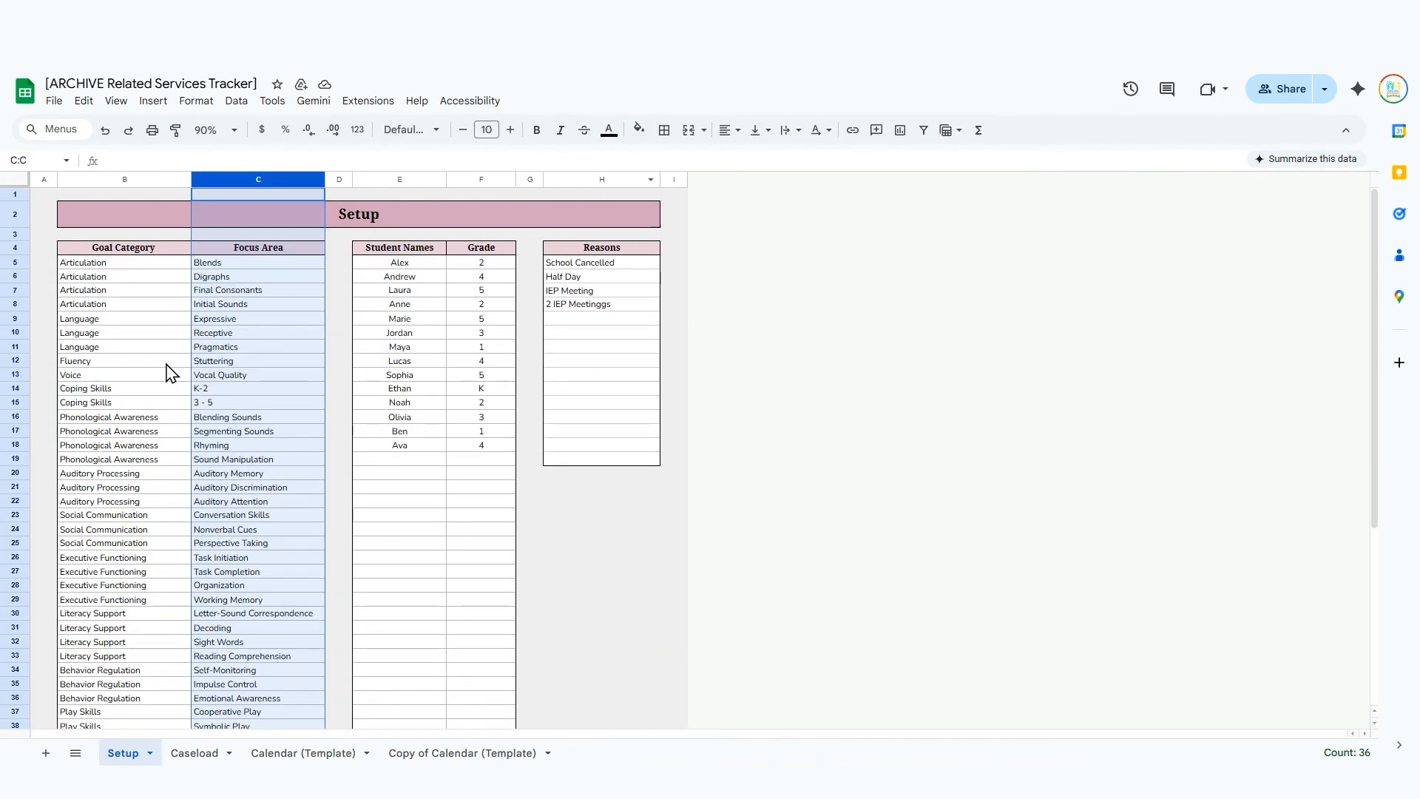
# Clear the column highlight in the archived tracker's Setup sheet and look through its goal categories and focus areas.
pyautogui.click(138, 378)
pyautogui.click(473, 658)
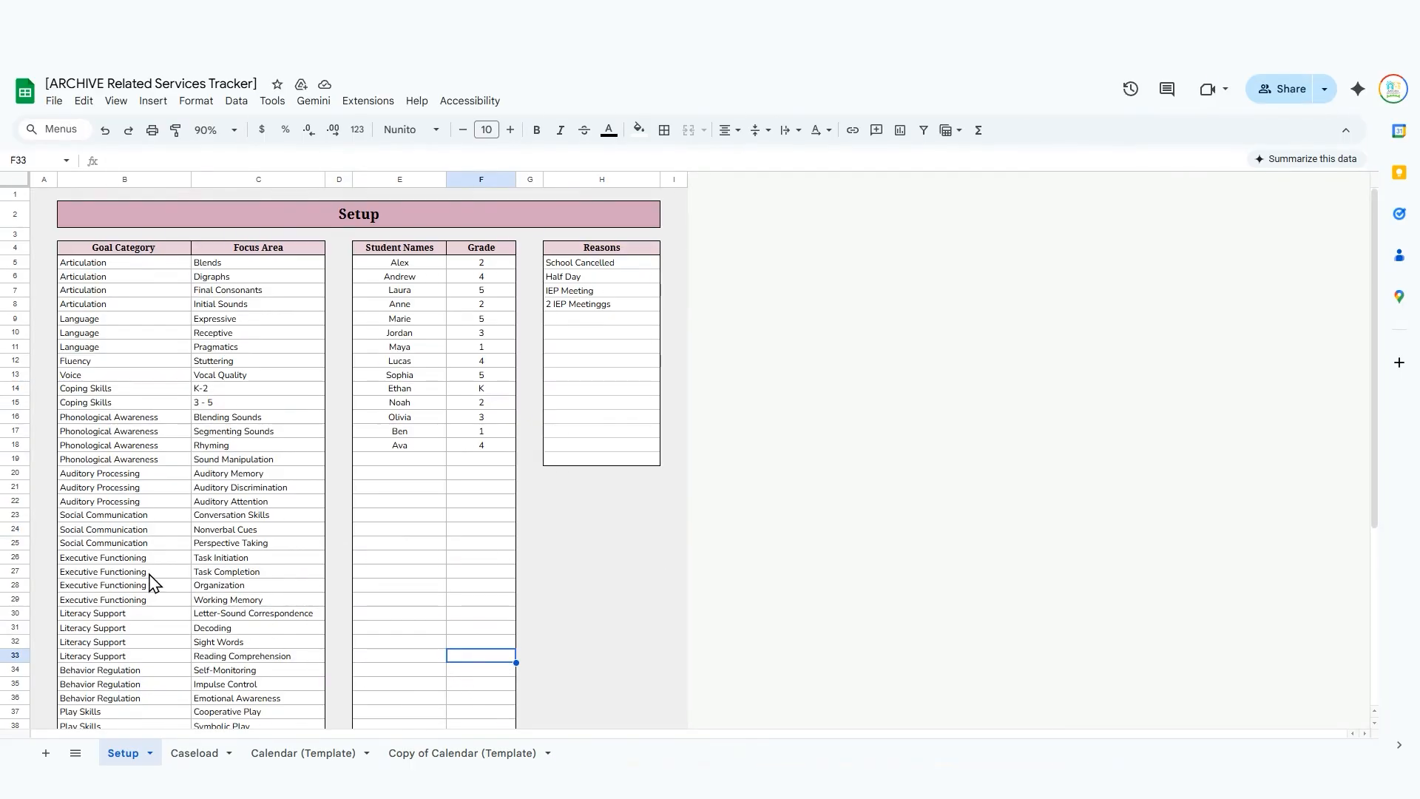
pyautogui.scroll(-5, 152, 584)
pyautogui.scroll(5, 152, 583)
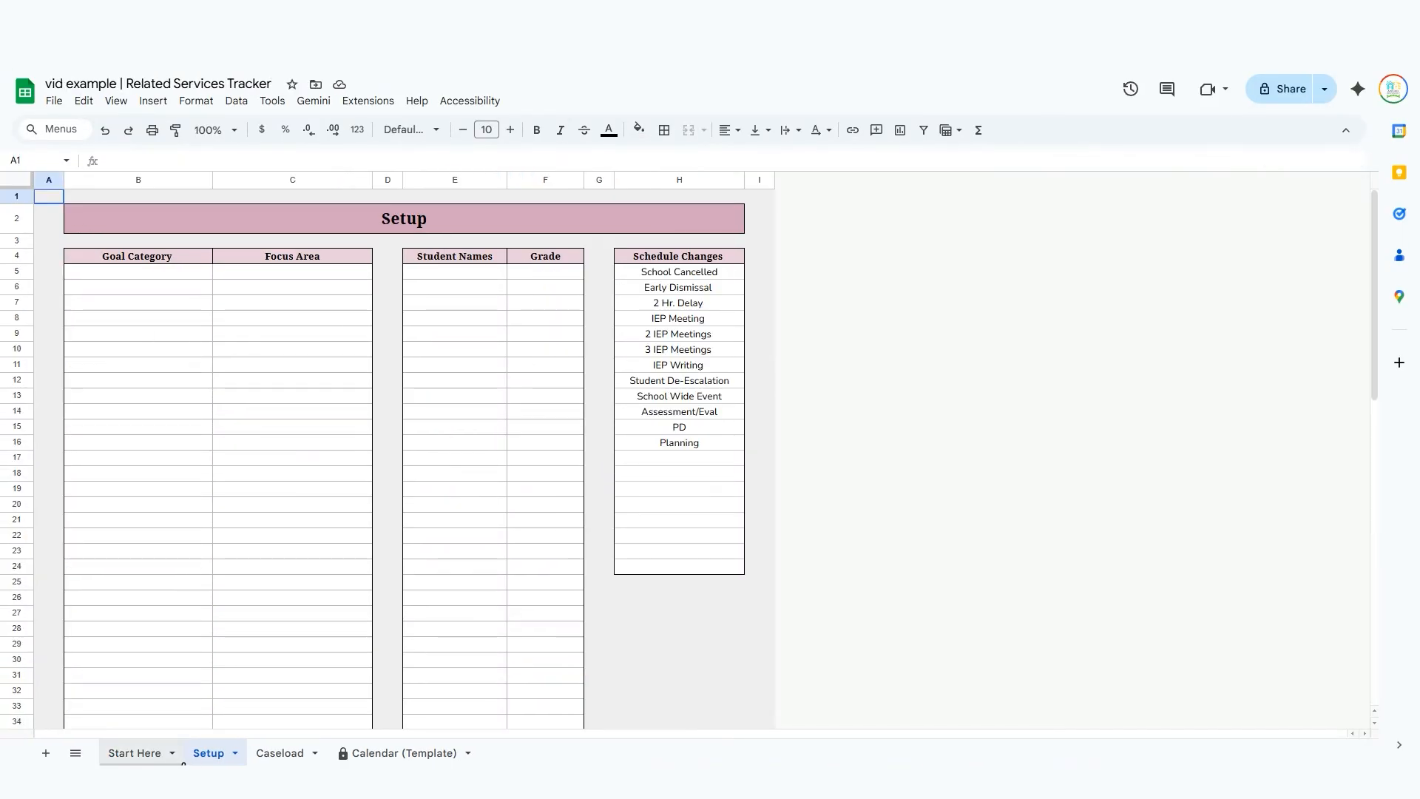
# Hide the Start Here sheet in the vid example | Related Services Tracker copy.
pyautogui.click(178, 759)
pyautogui.click(173, 754)
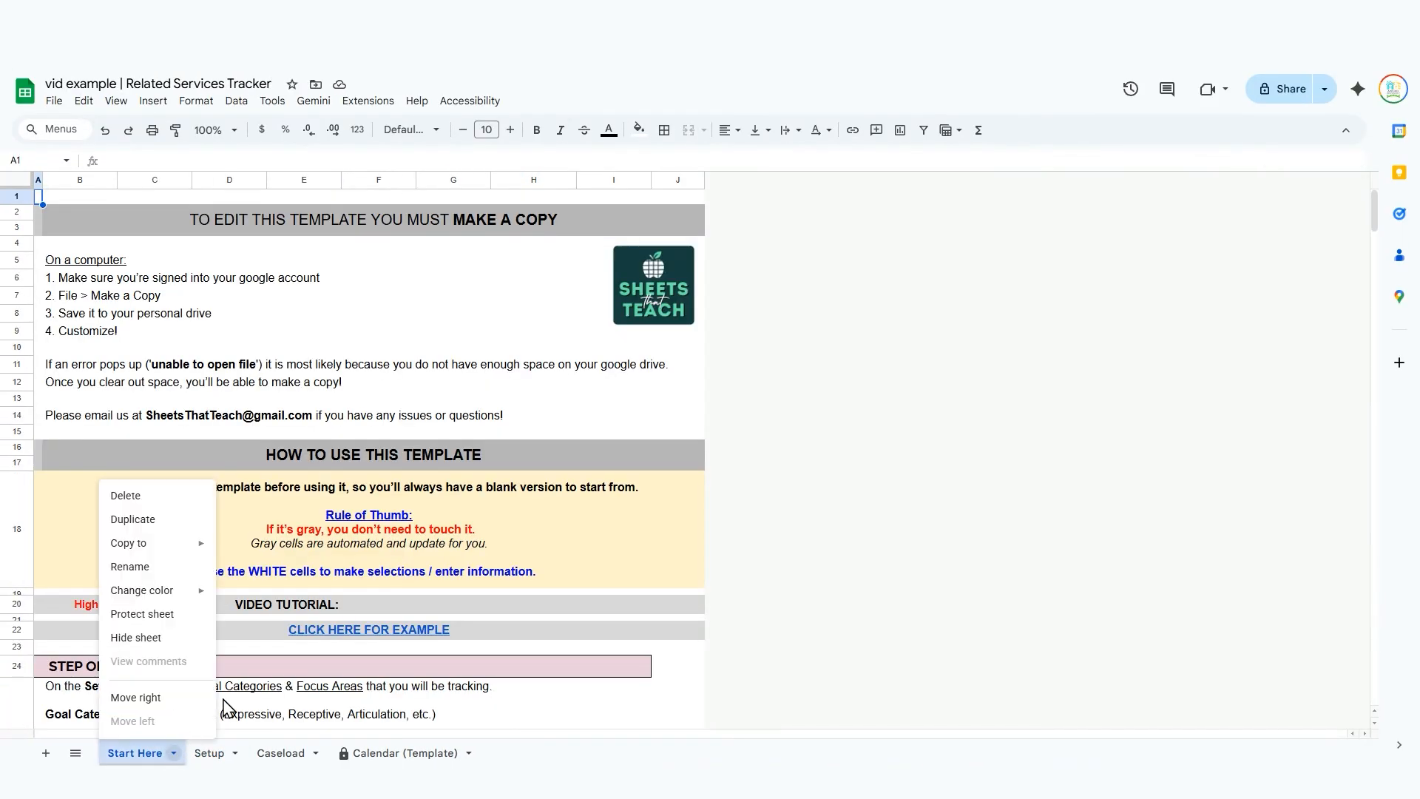
pyautogui.click(159, 639)
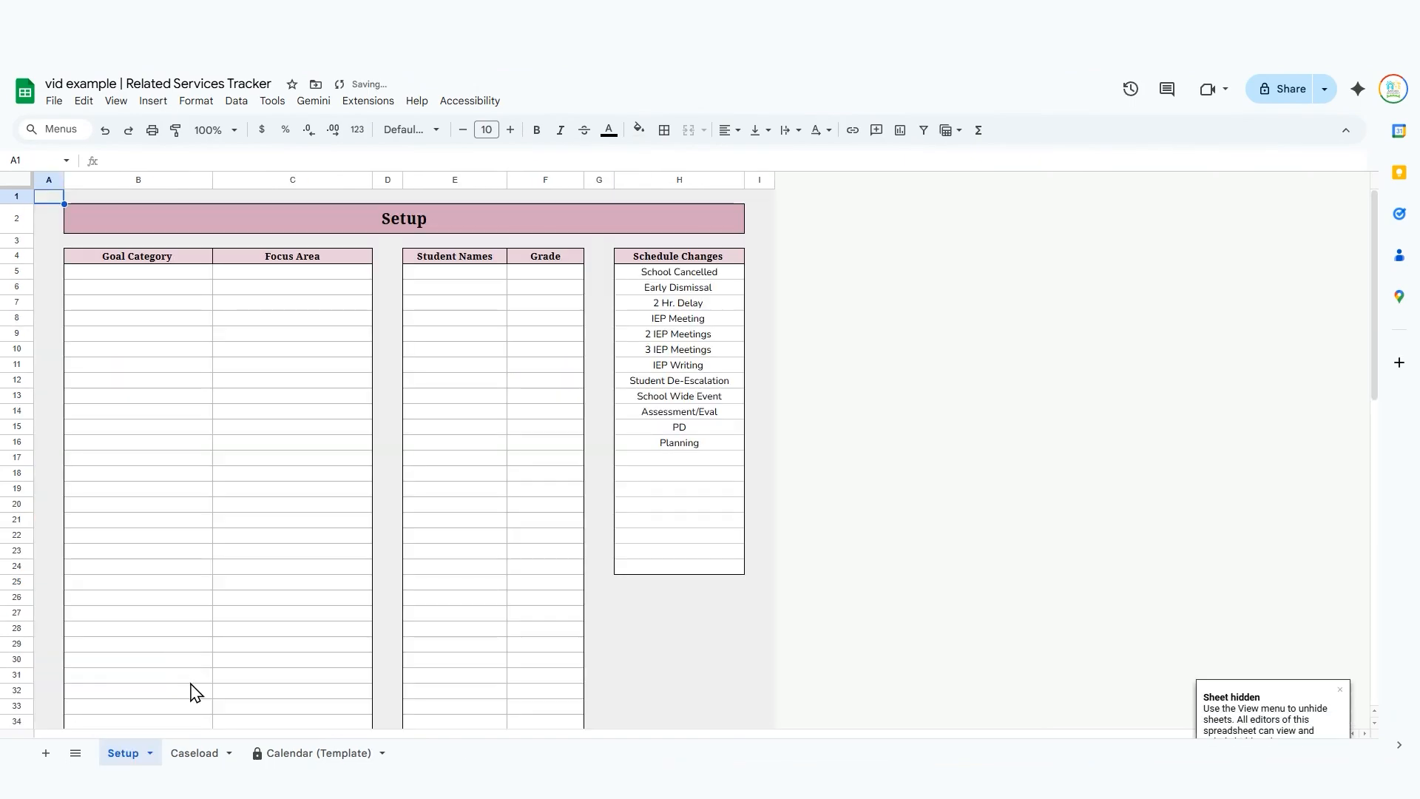
# Add the goal category Expressive with the focus area Wants / Needs / Protests in row 5 of the Setup sheet.
pyautogui.click(184, 287)
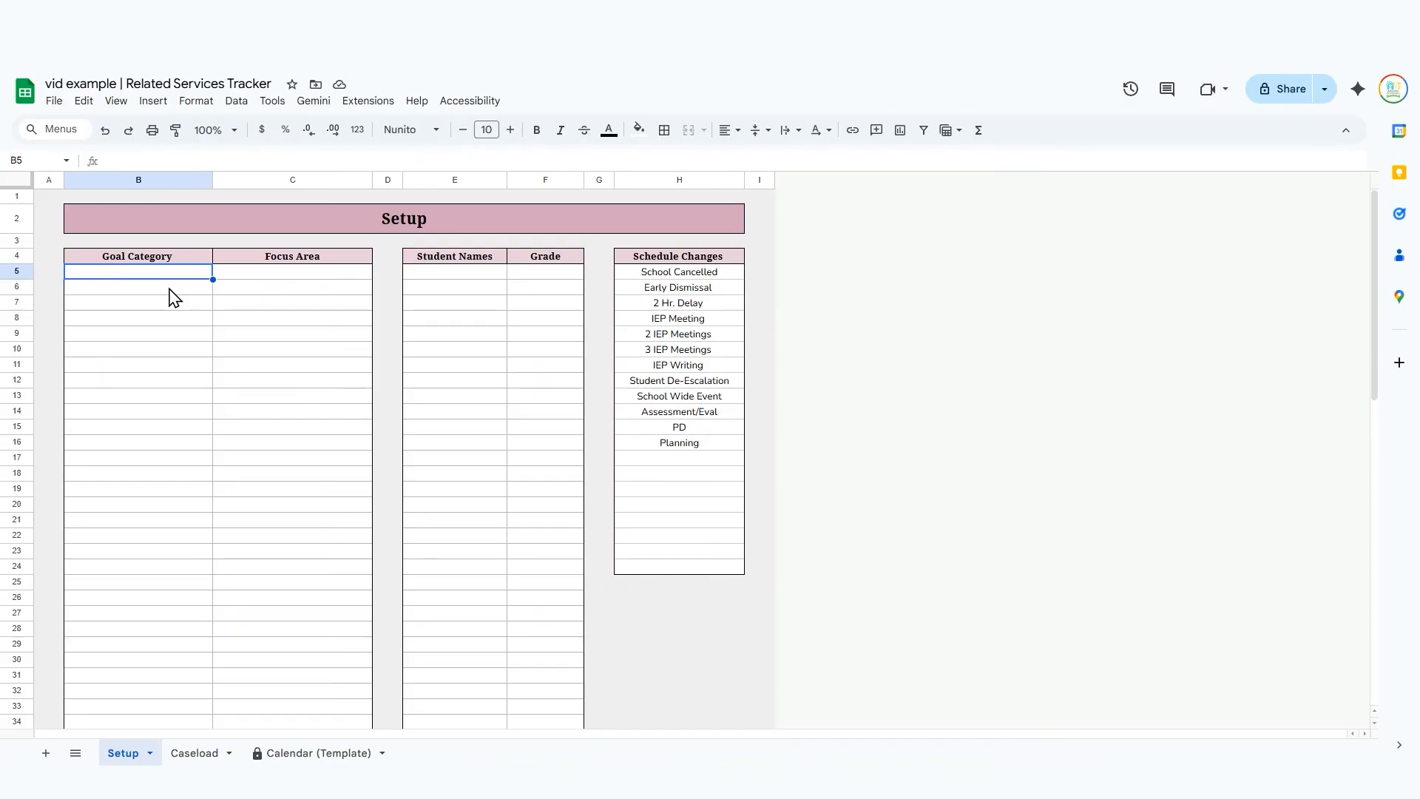
pyautogui.write('Expressive')
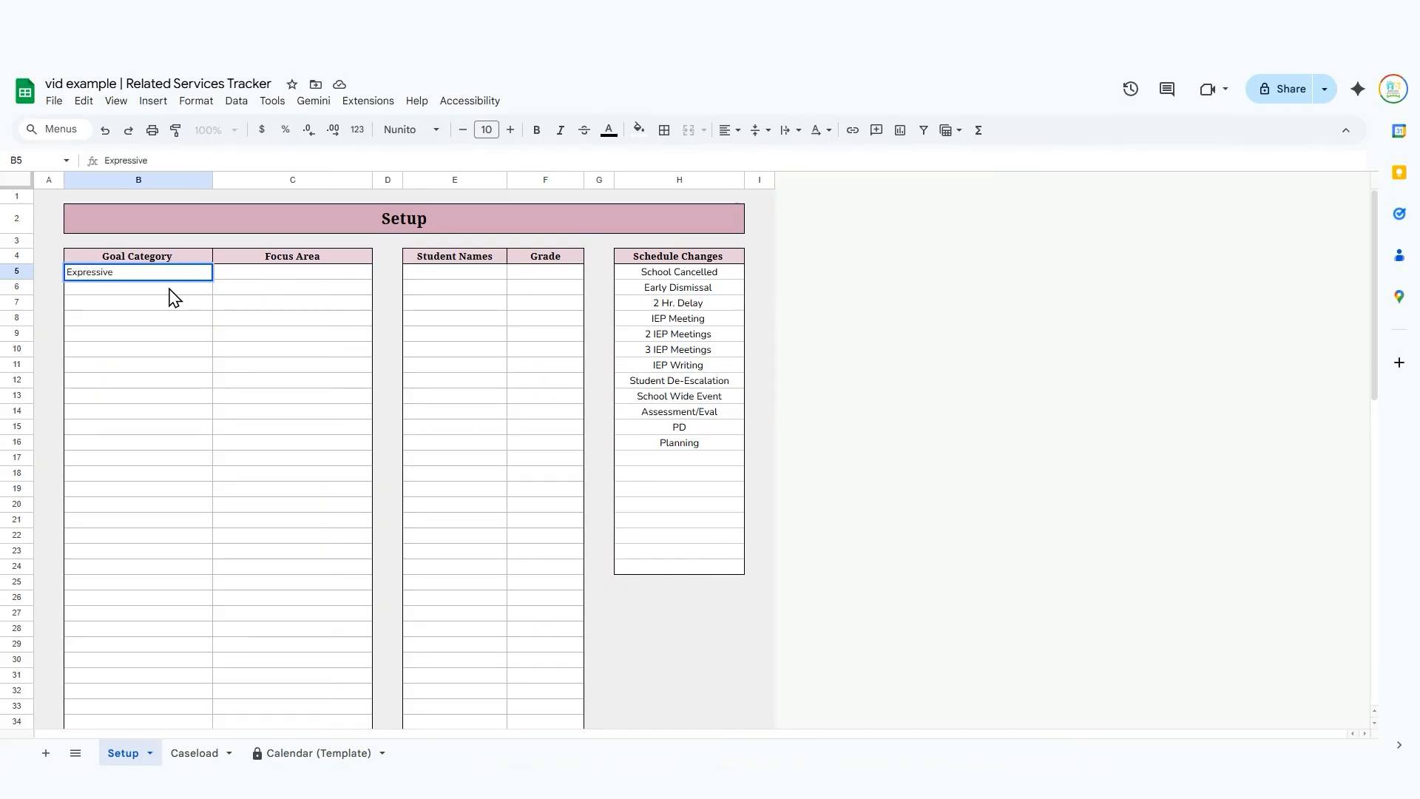
pyautogui.press('Tab')
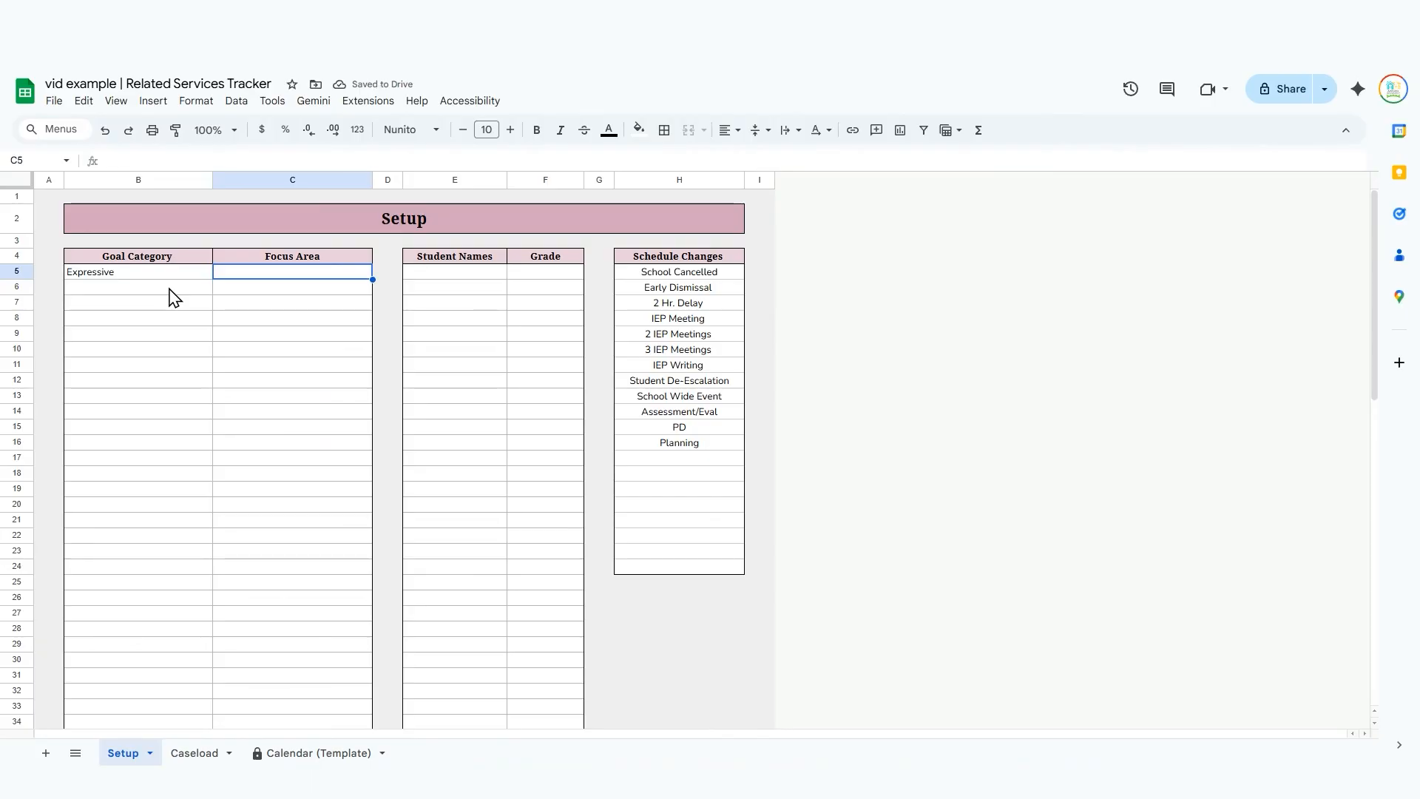
pyautogui.write('Wants / ')
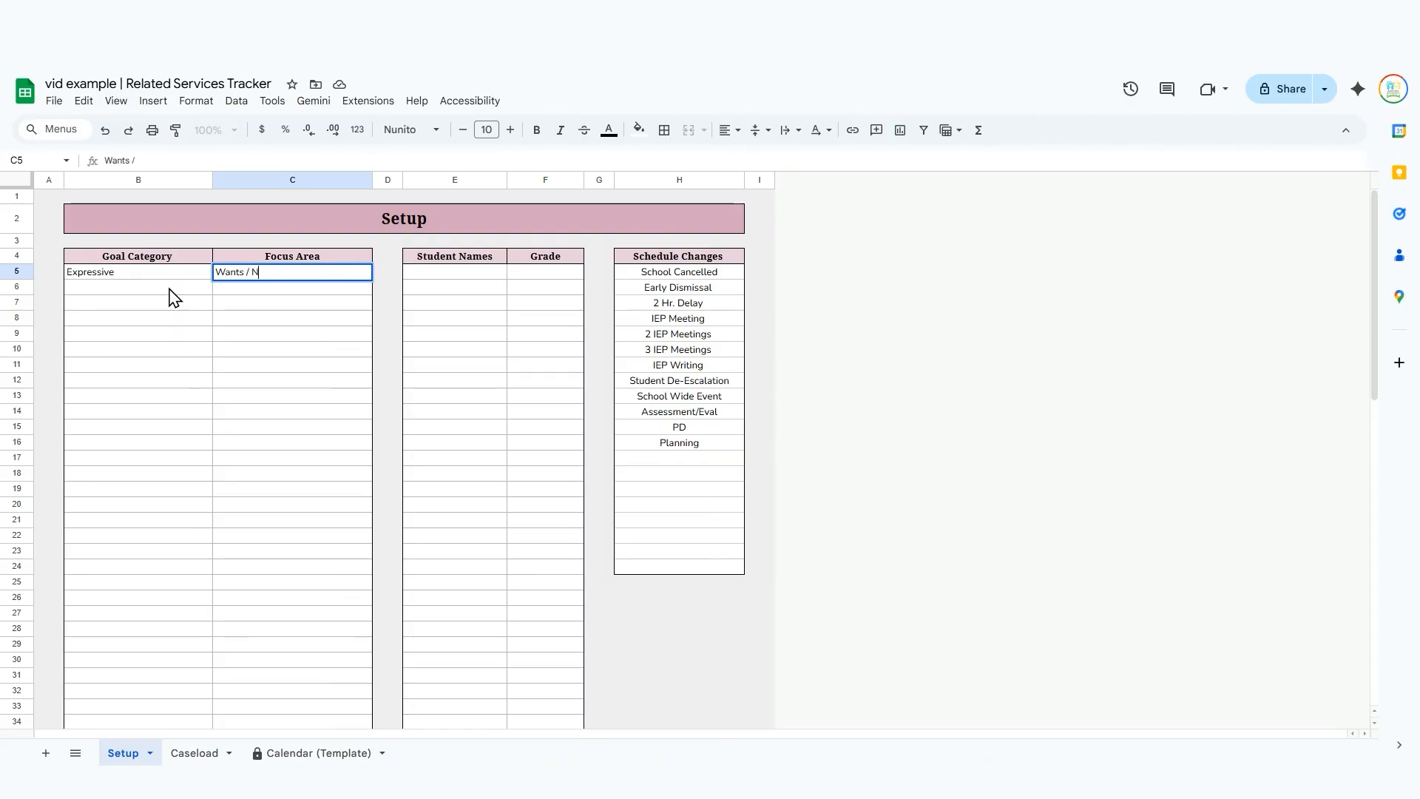
pyautogui.write('Needs / Protests')
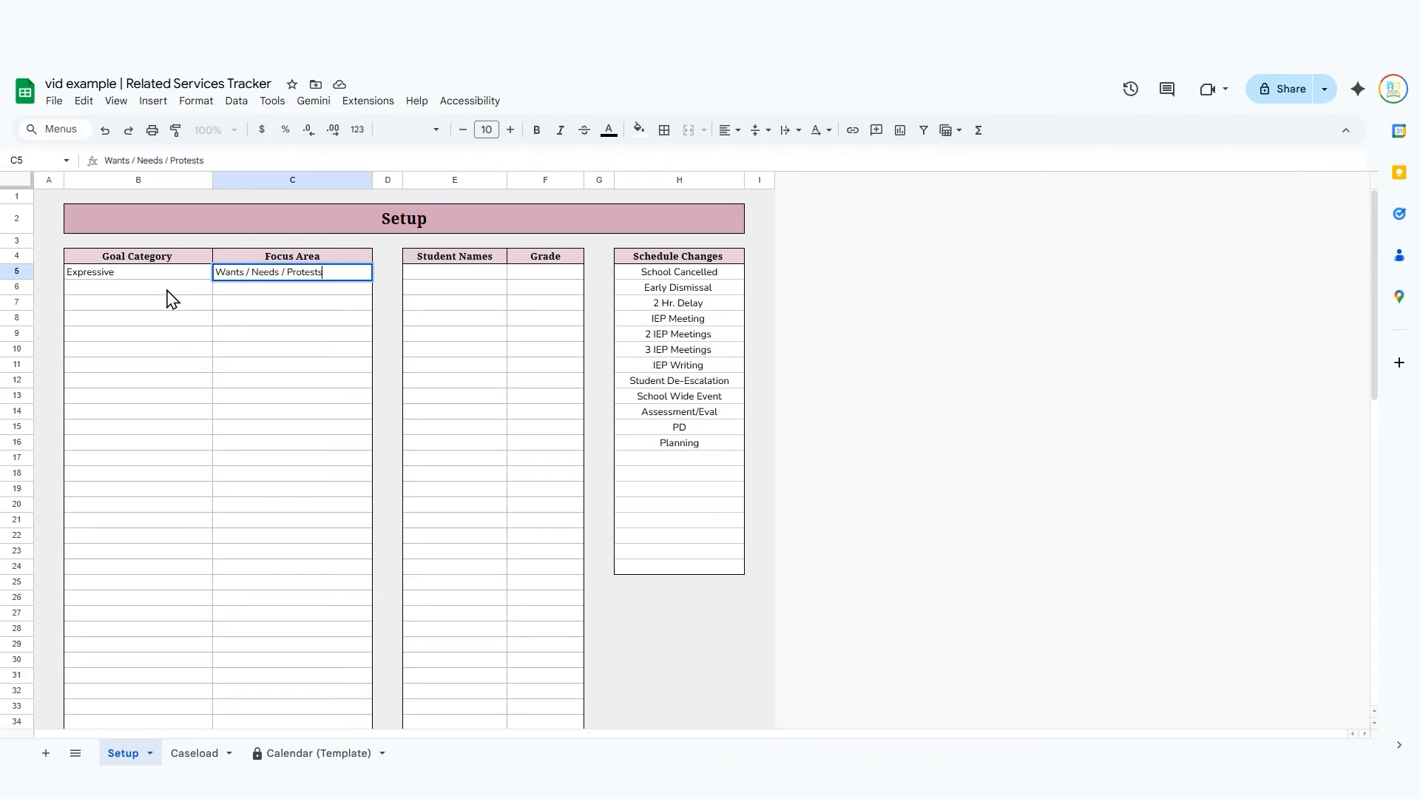
# Add a second Expressive goal category in row 6 with the focus area Sequencing.
pyautogui.click(167, 292)
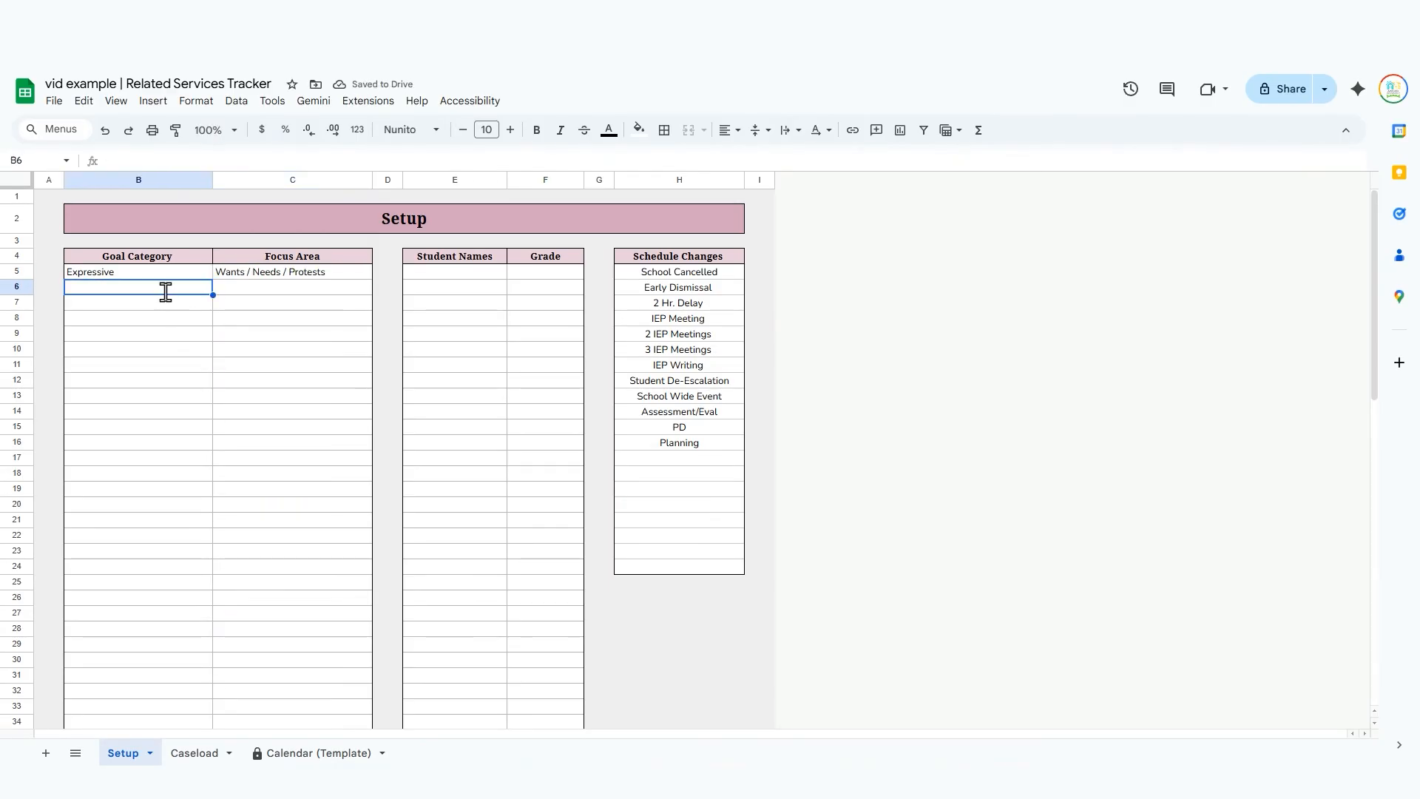
pyautogui.write('Exp')
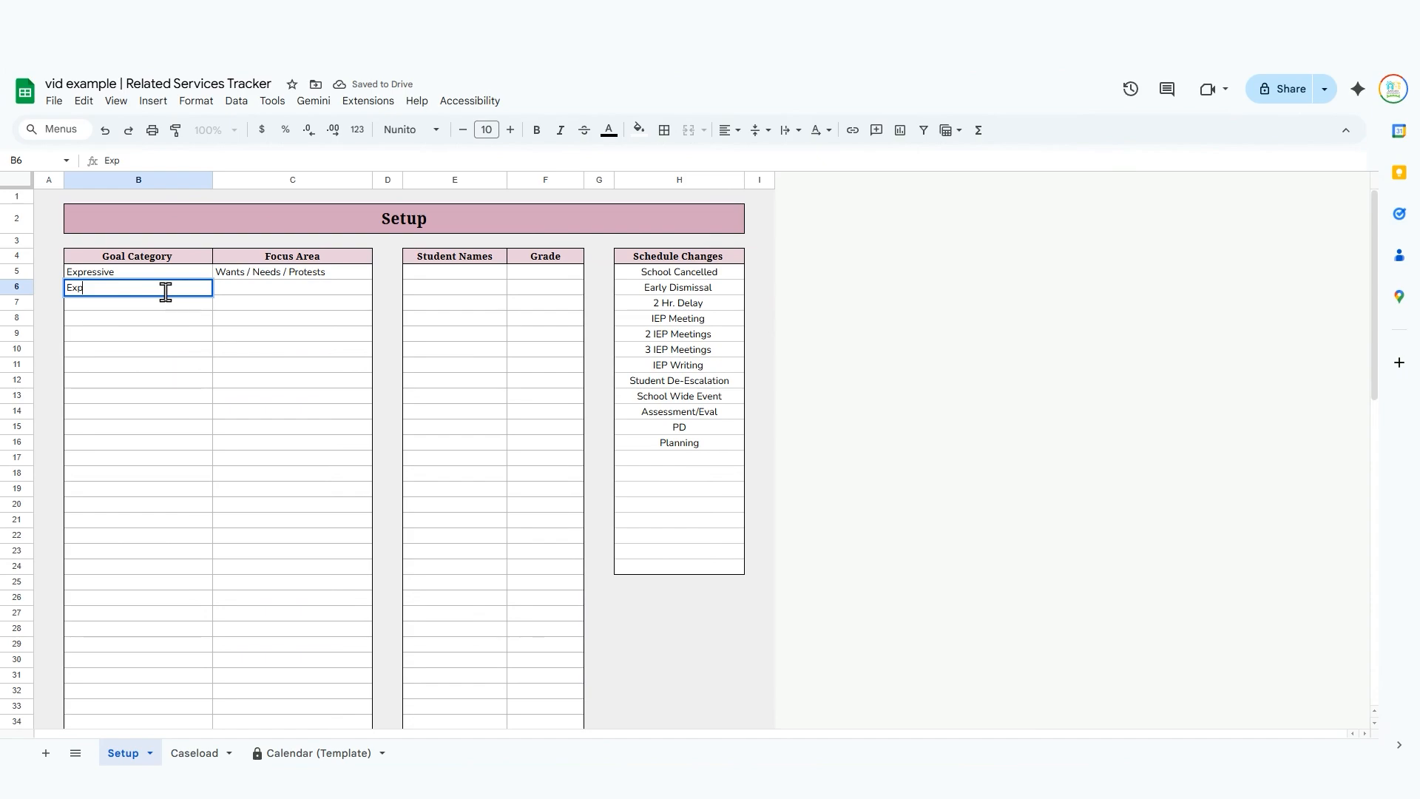
pyautogui.write('wrressive')
pyautogui.press('Tab')
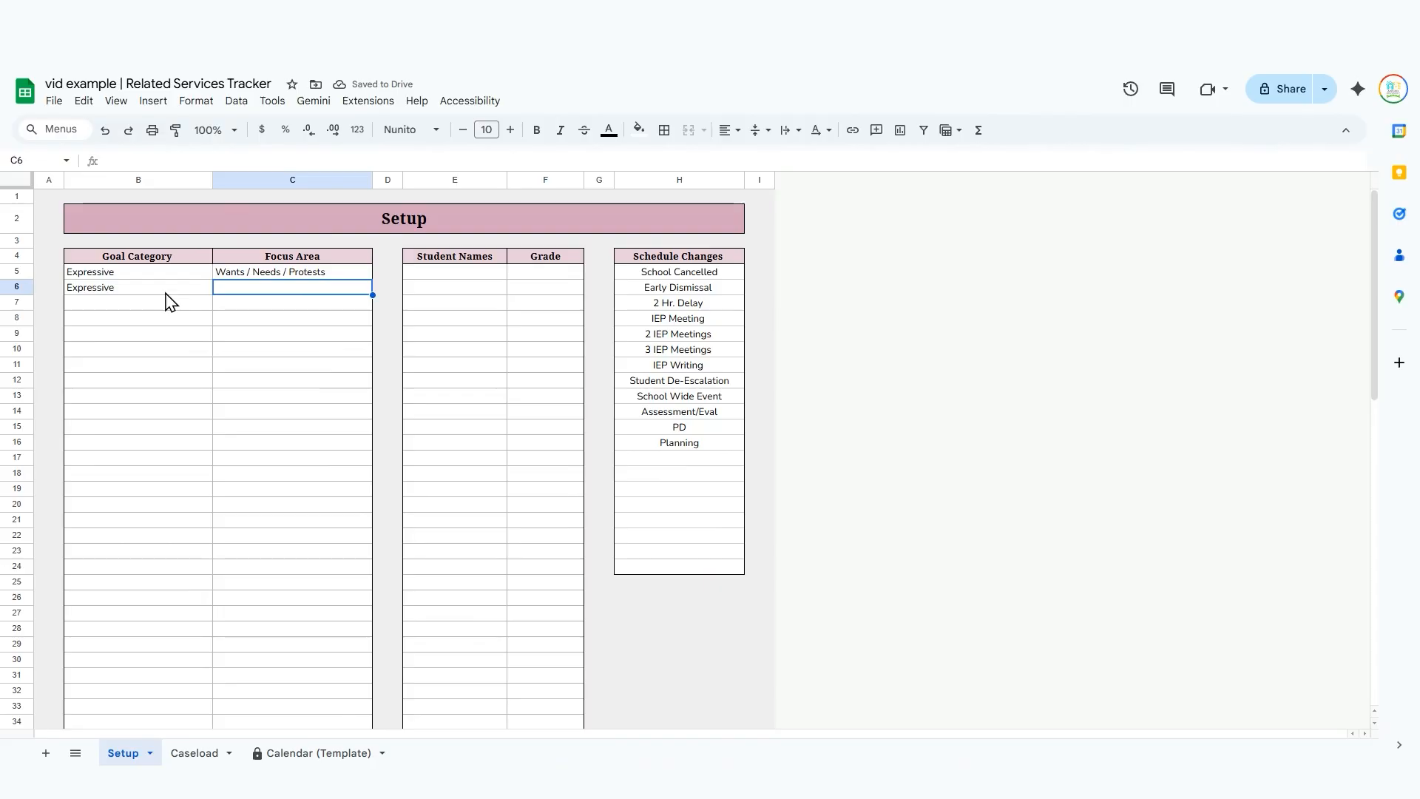
pyautogui.write('Seq')
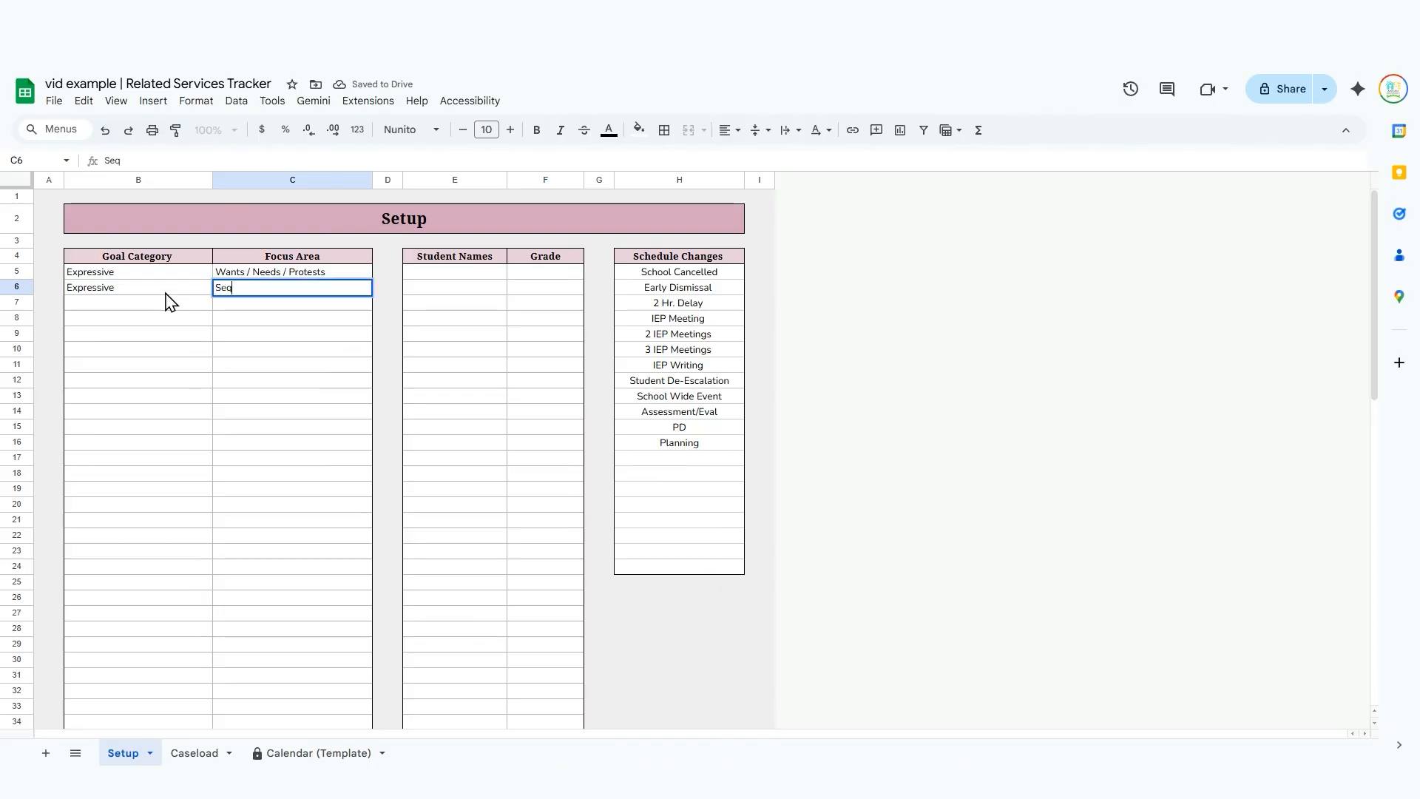
pyautogui.write('uencing')
pyautogui.press('Return')
# Add a third Expressive goal category in row 7 with the focus area Prepositional Phrases.
pyautogui.click(170, 302)
pyautogui.write('Ex')
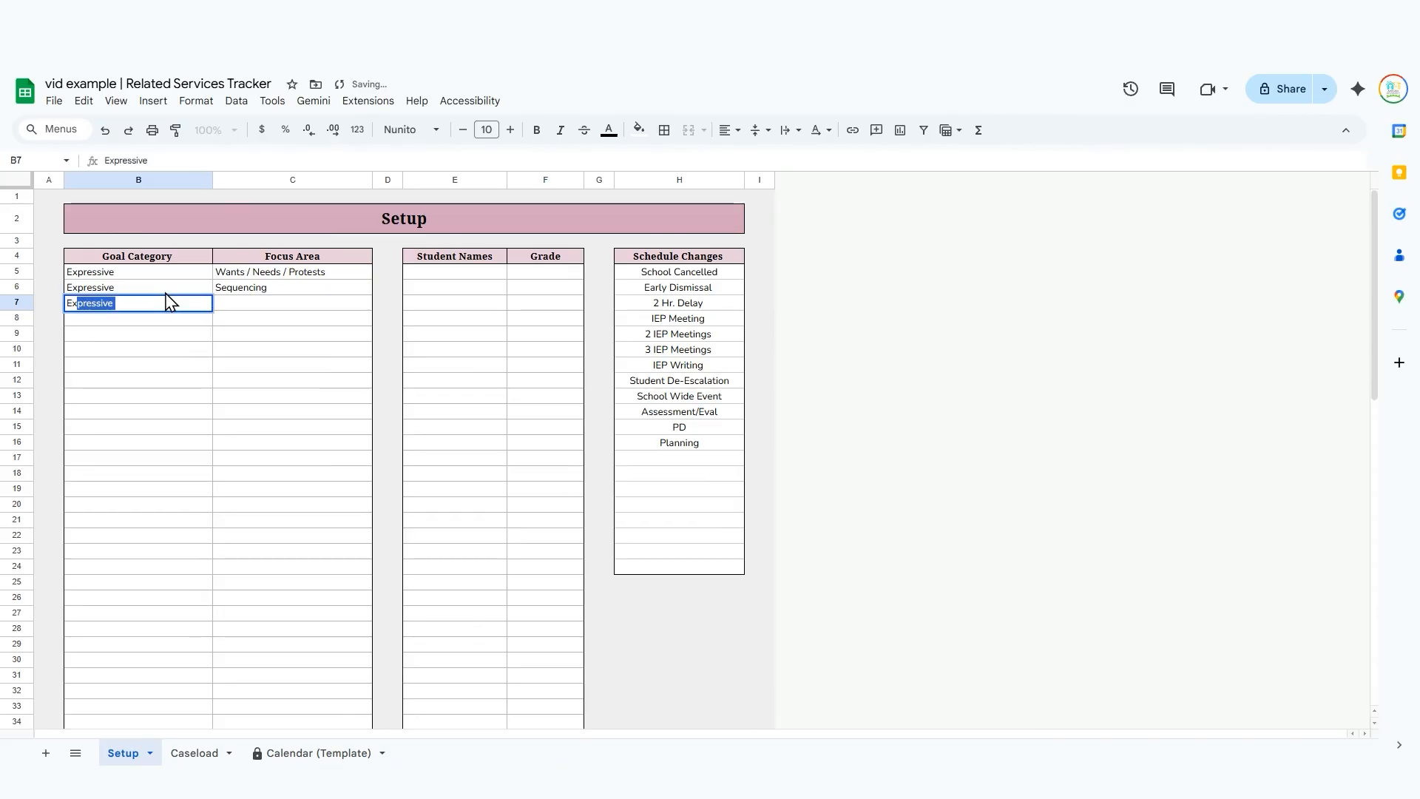
pyautogui.press('Tab')
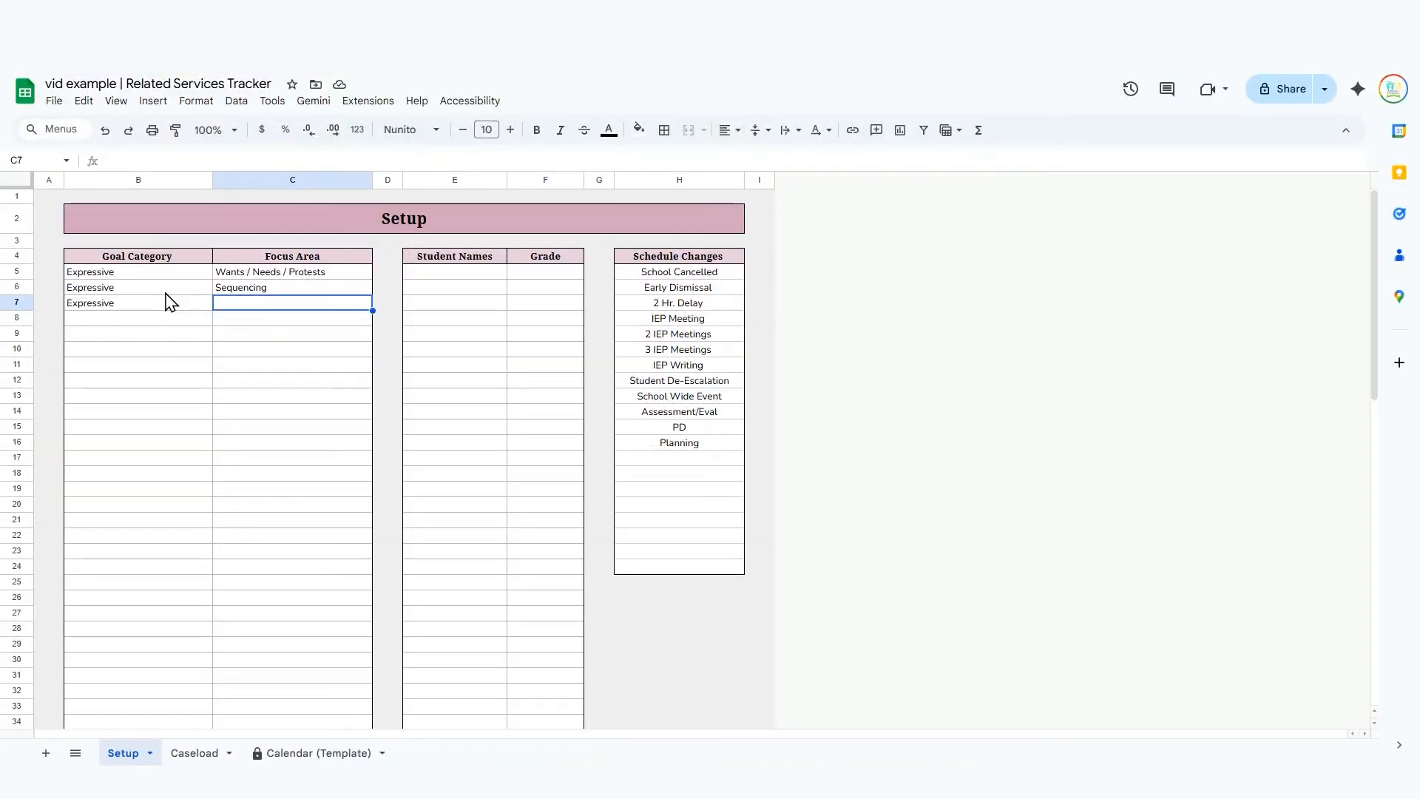
pyautogui.write('Prep')
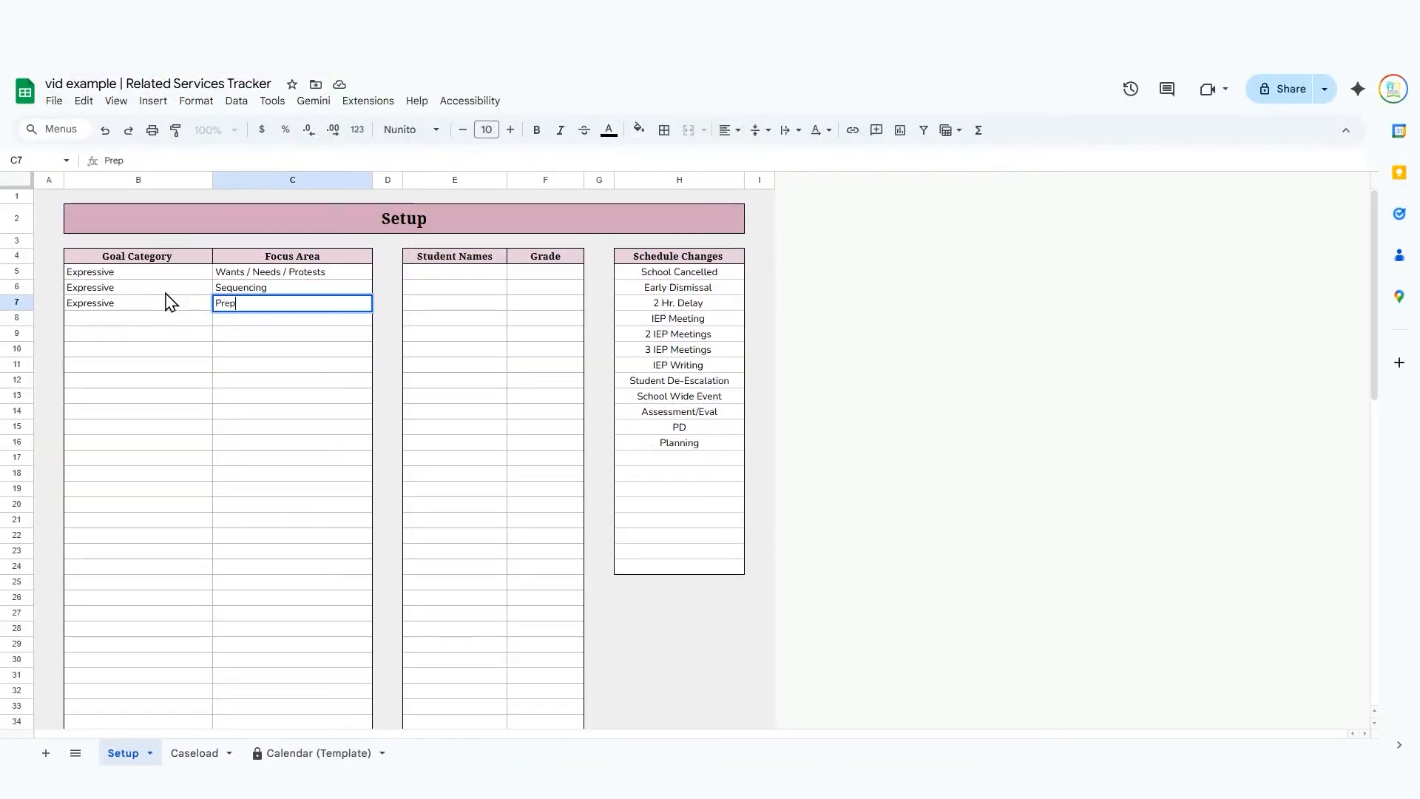
pyautogui.write('ositional ')
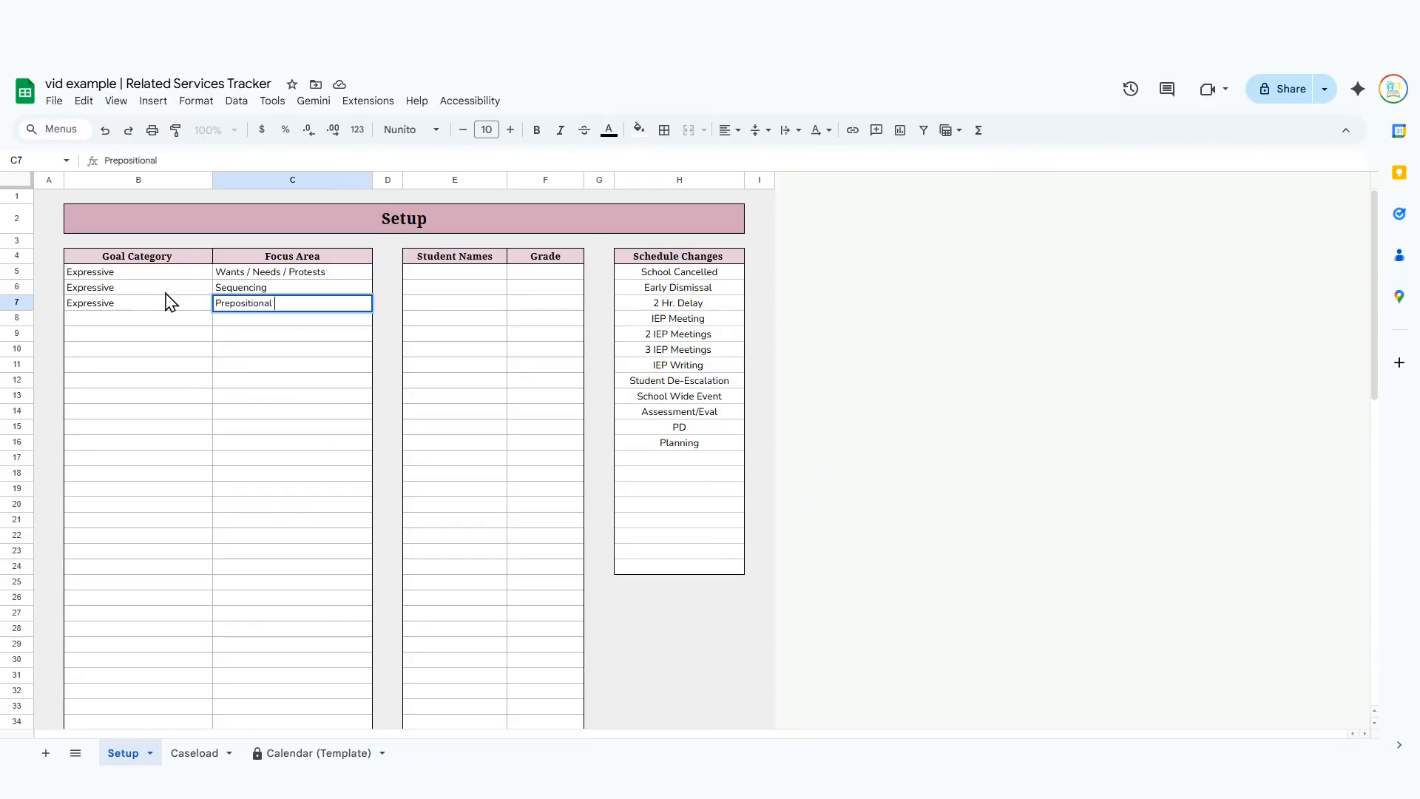
pyautogui.write('Phrases')
pyautogui.press('Return')
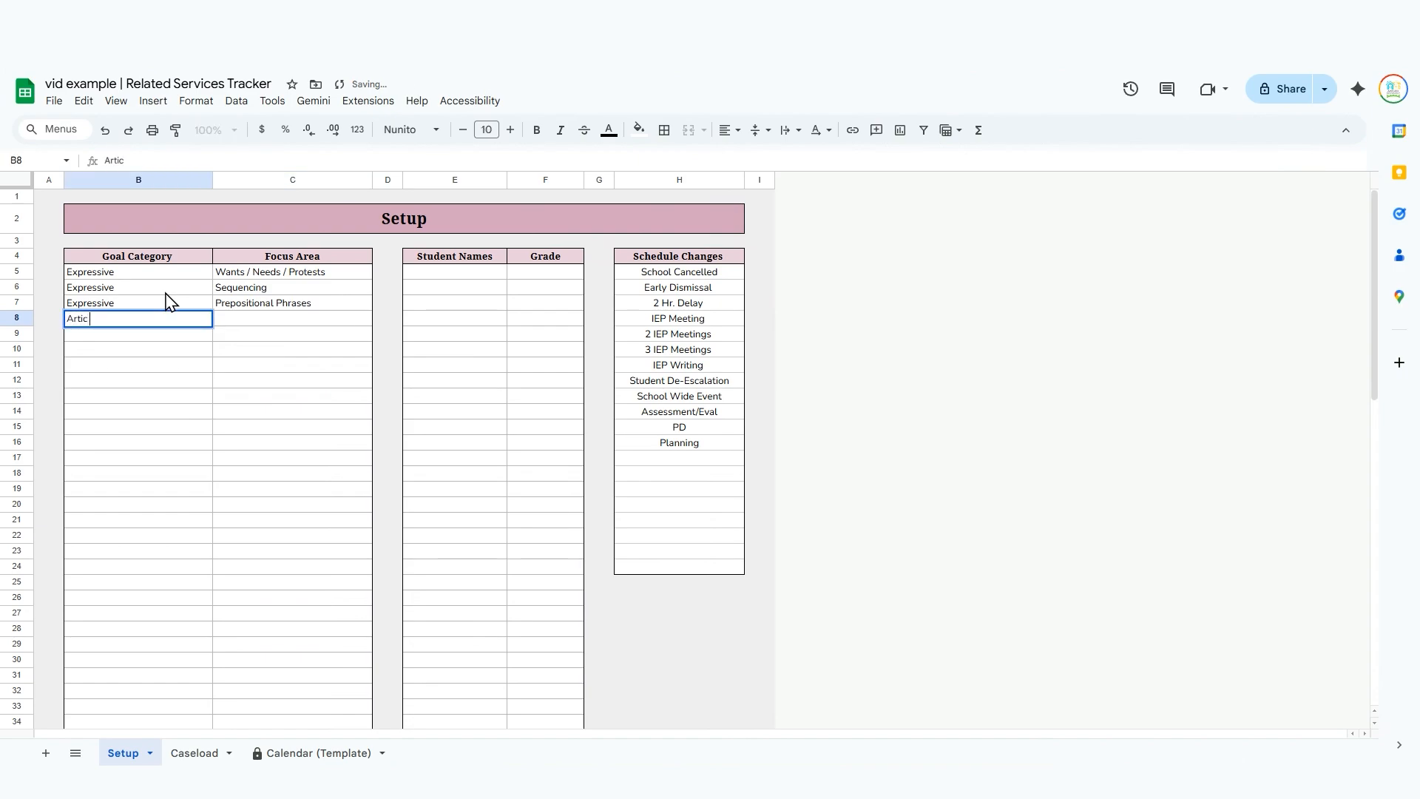
# Enter Artic with the focus area /l, r/ in row 8, and repeat the Artic goal category in row 9.
pyautogui.press('Tab')
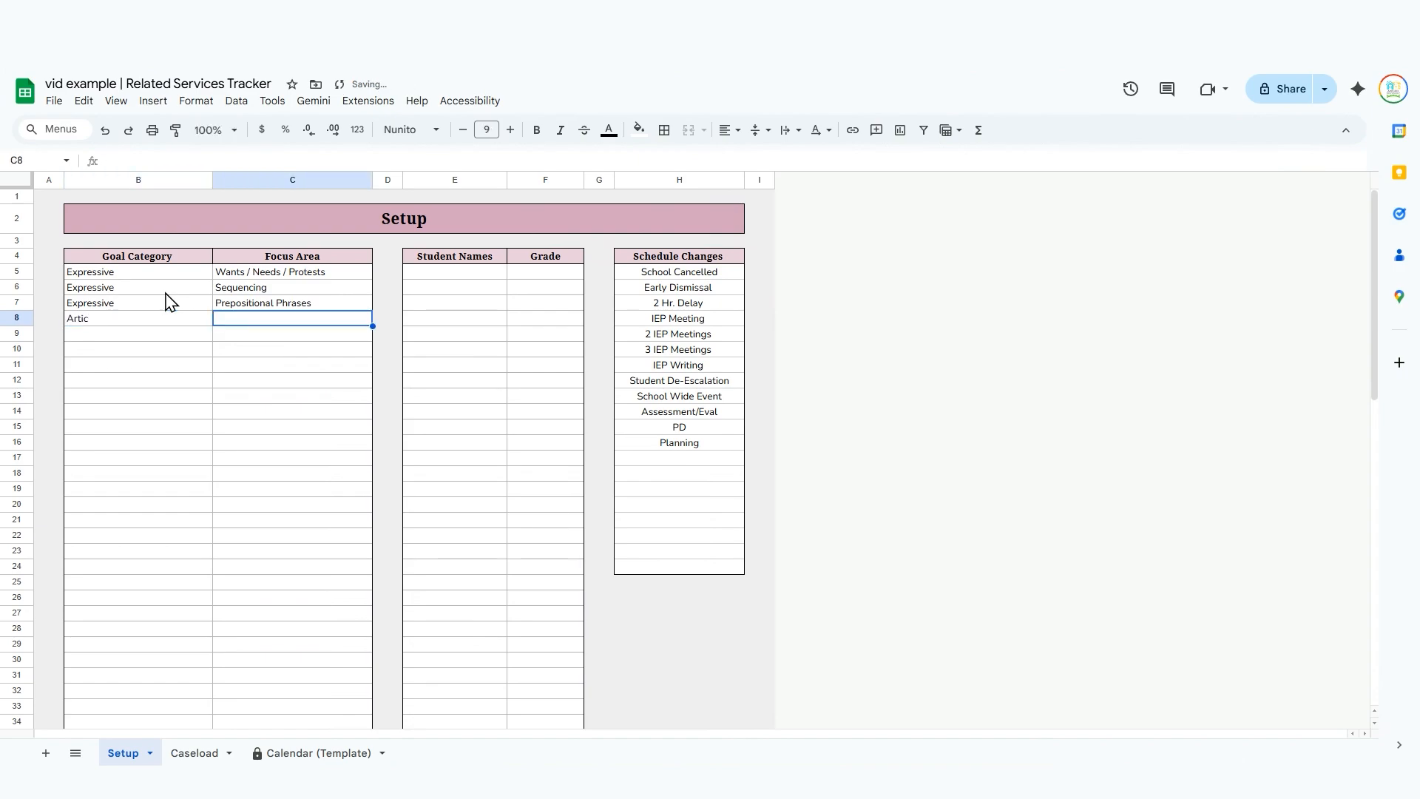
pyautogui.write('/l')
pyautogui.write('/')
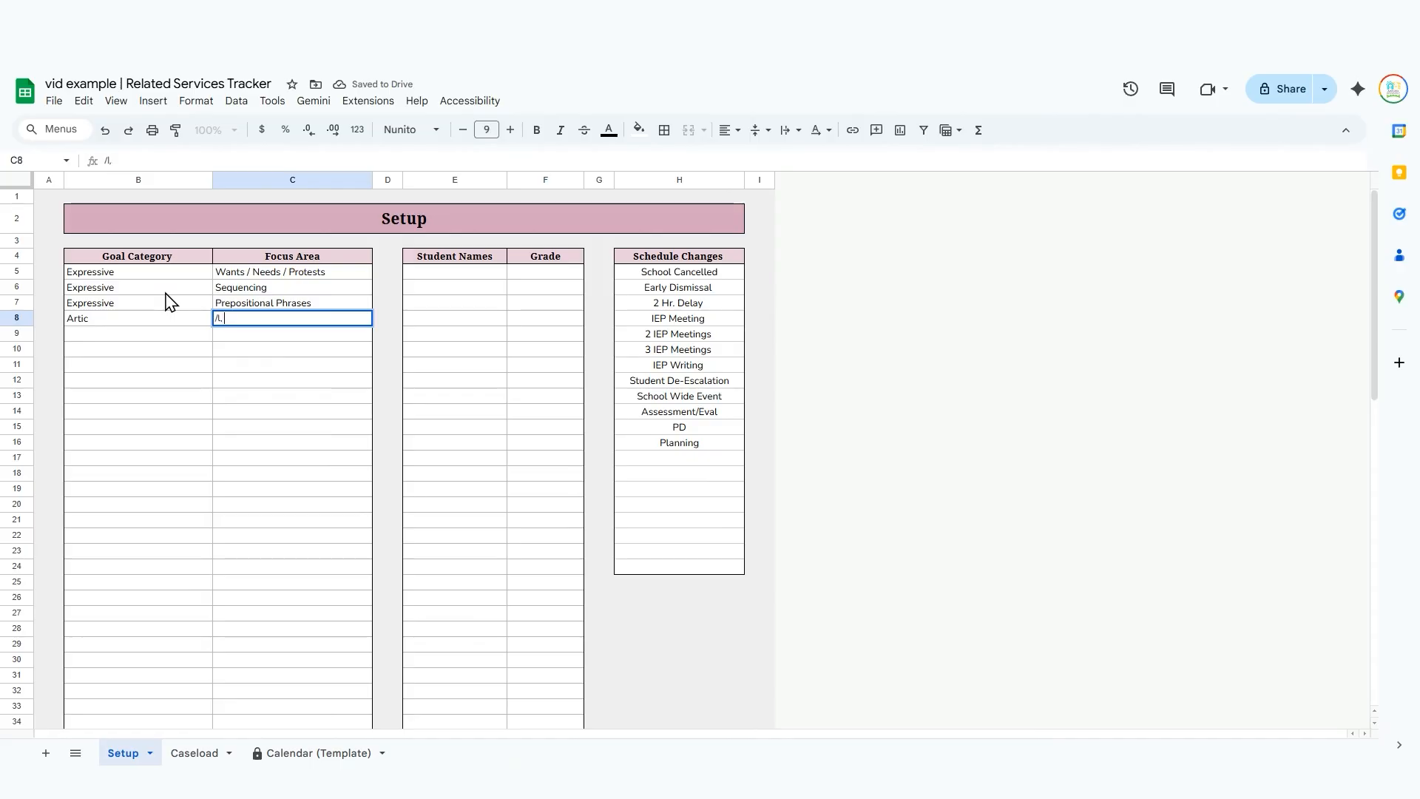
pyautogui.press('Return')
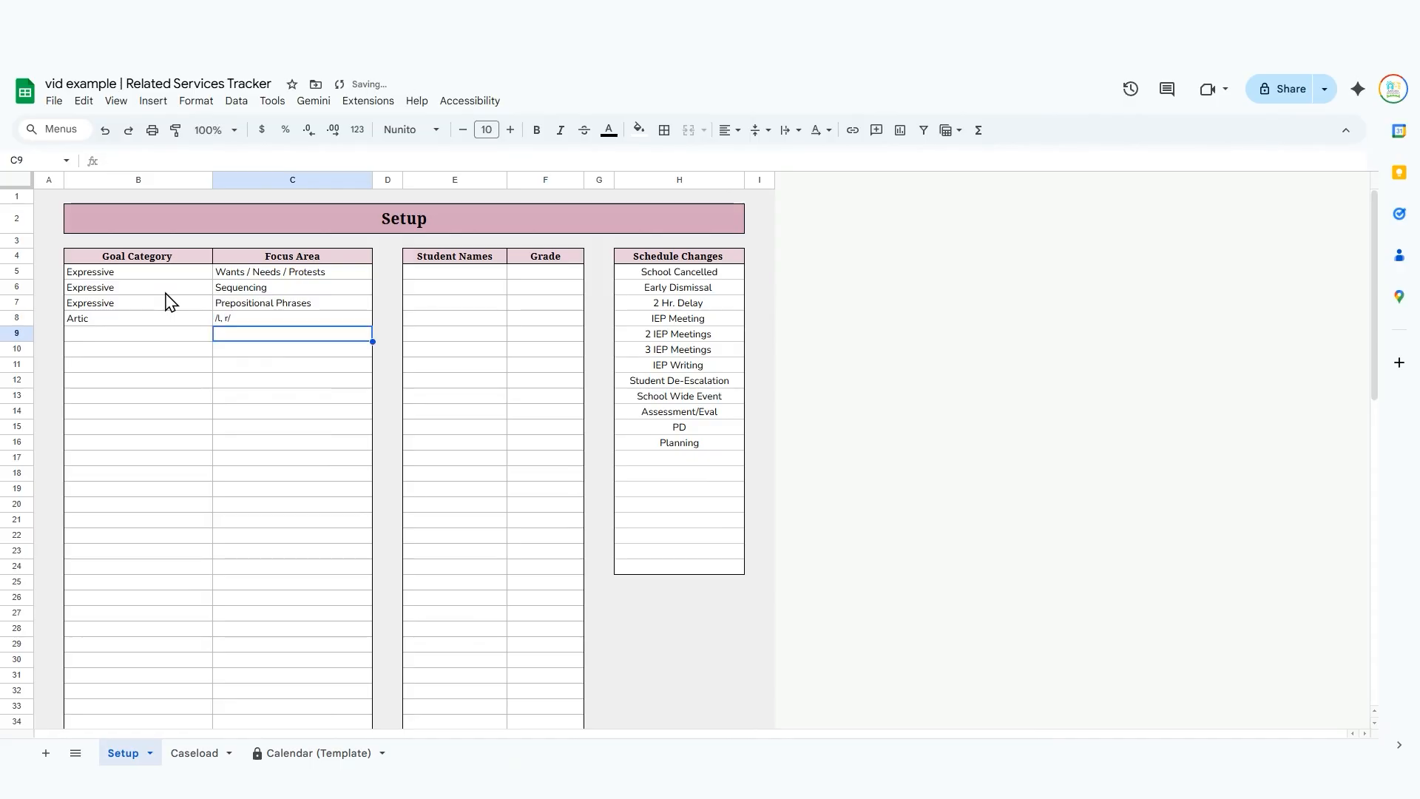
pyautogui.write('Artic')
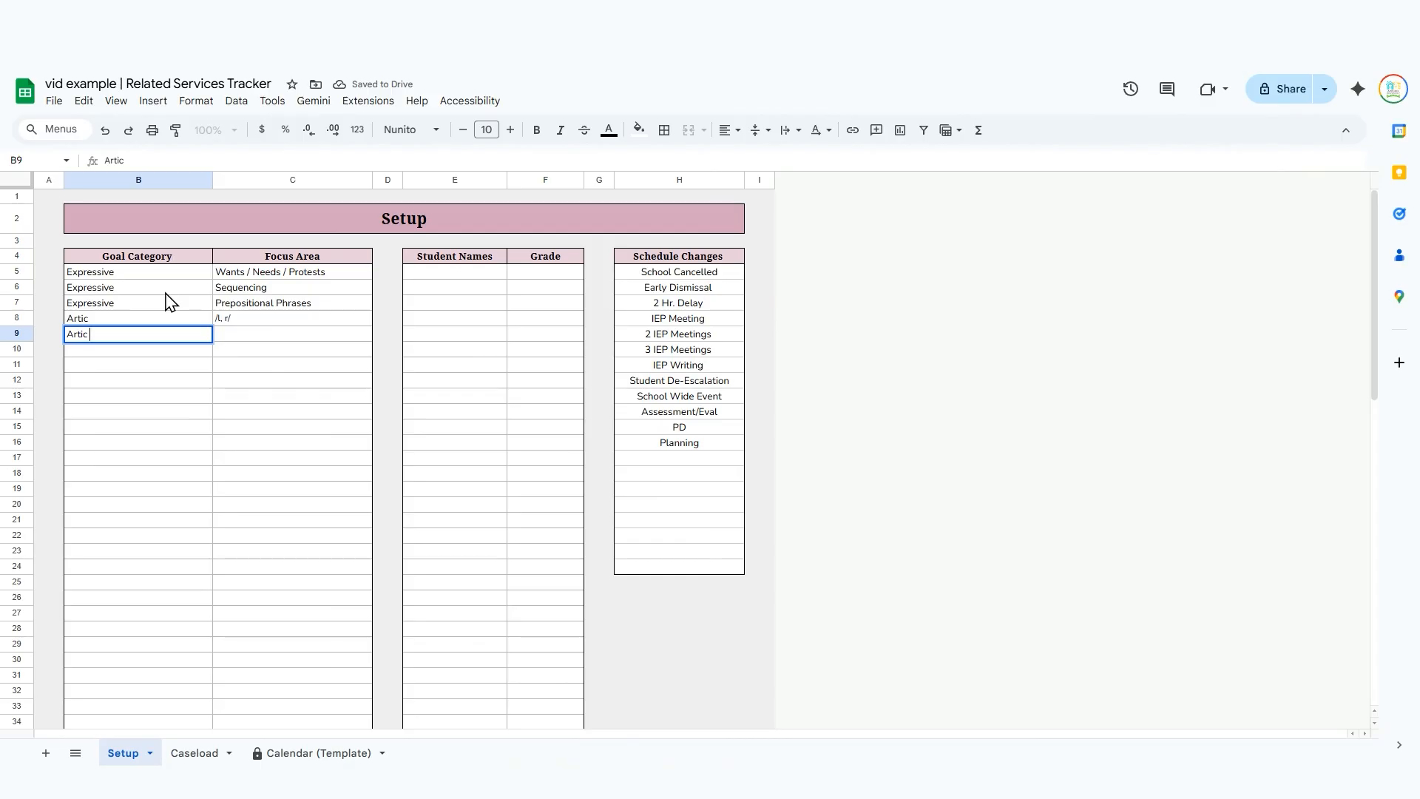
pyautogui.press('Tab')
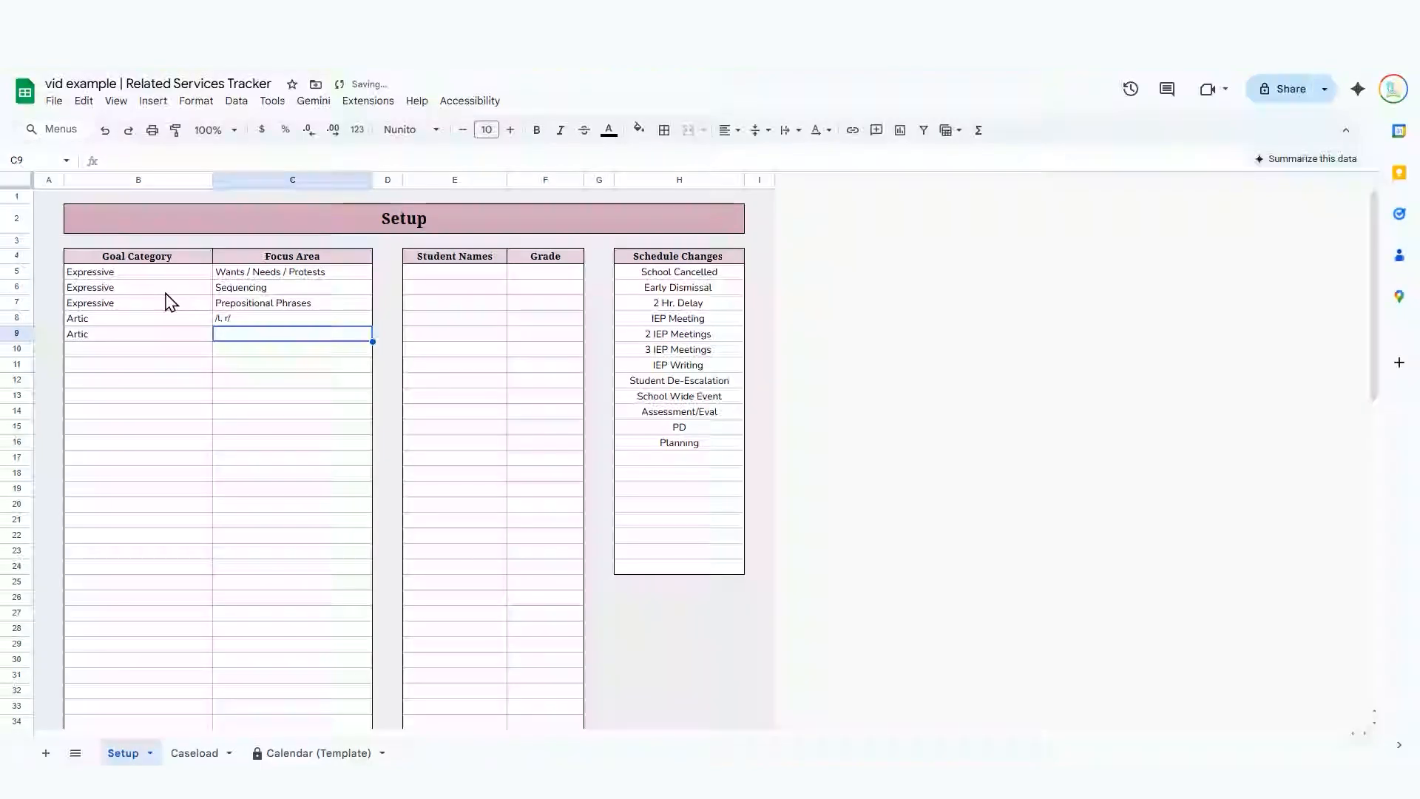
# Go through the repeated Artic and Expressive entries in the Goal Category column.
pyautogui.click(114, 320)
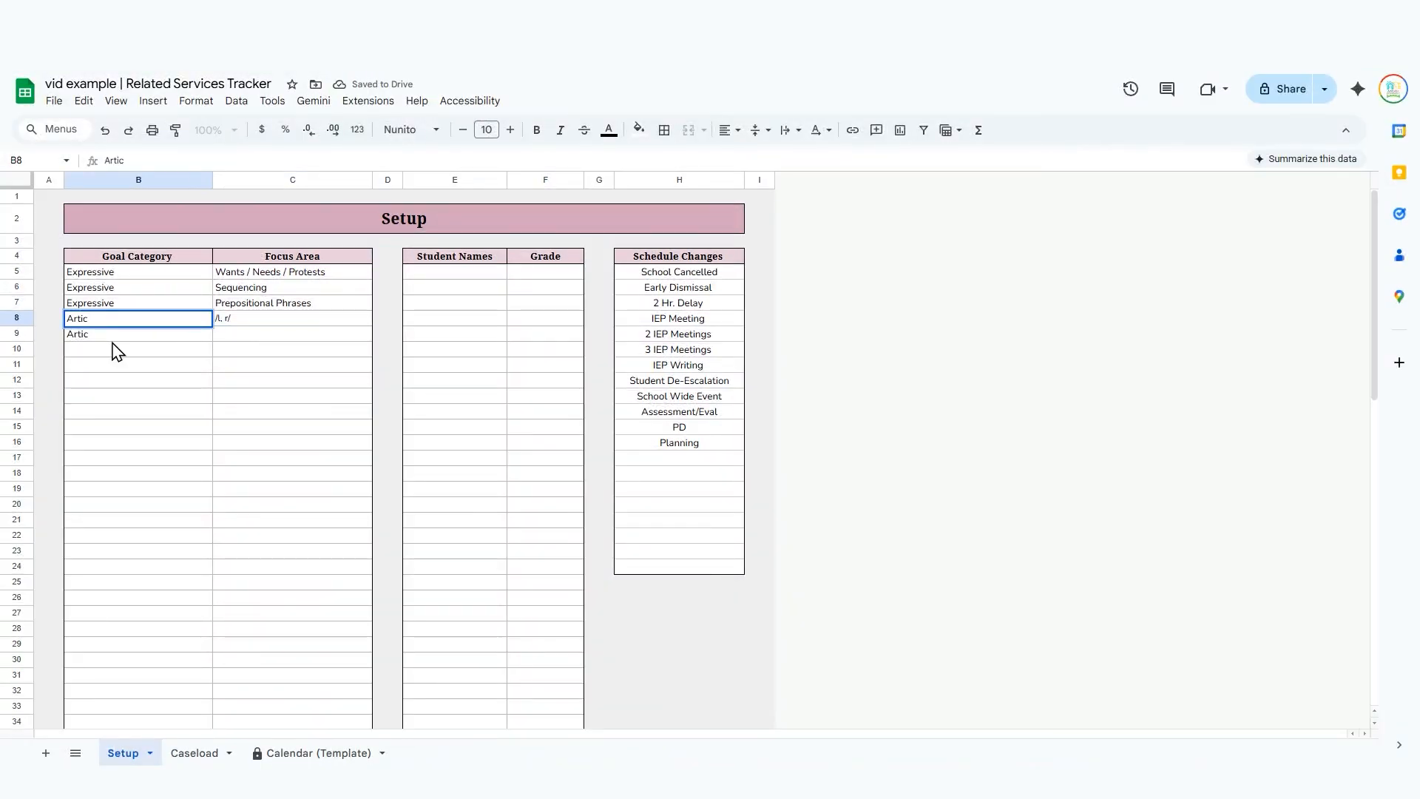
pyautogui.doubleClick(116, 333)
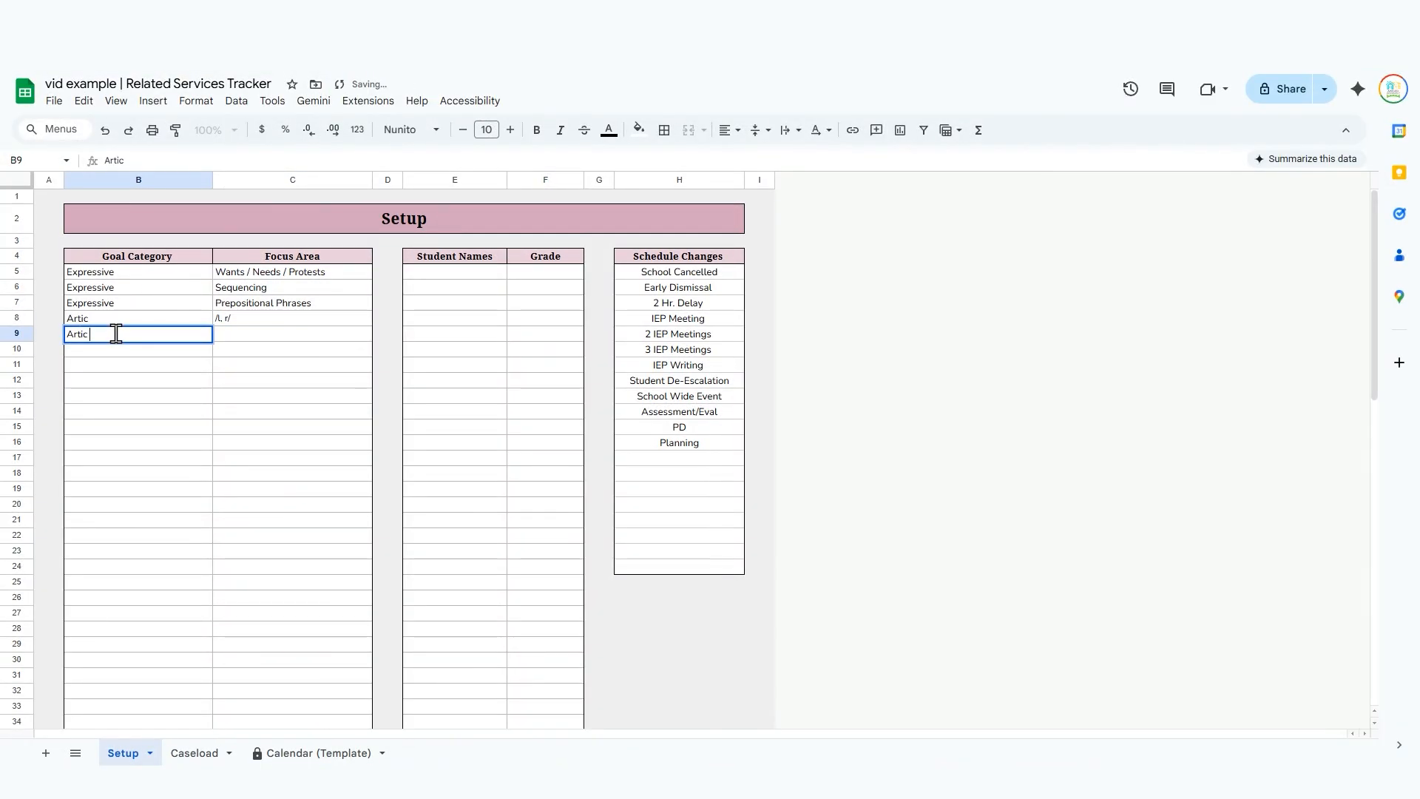
pyautogui.doubleClick(137, 275)
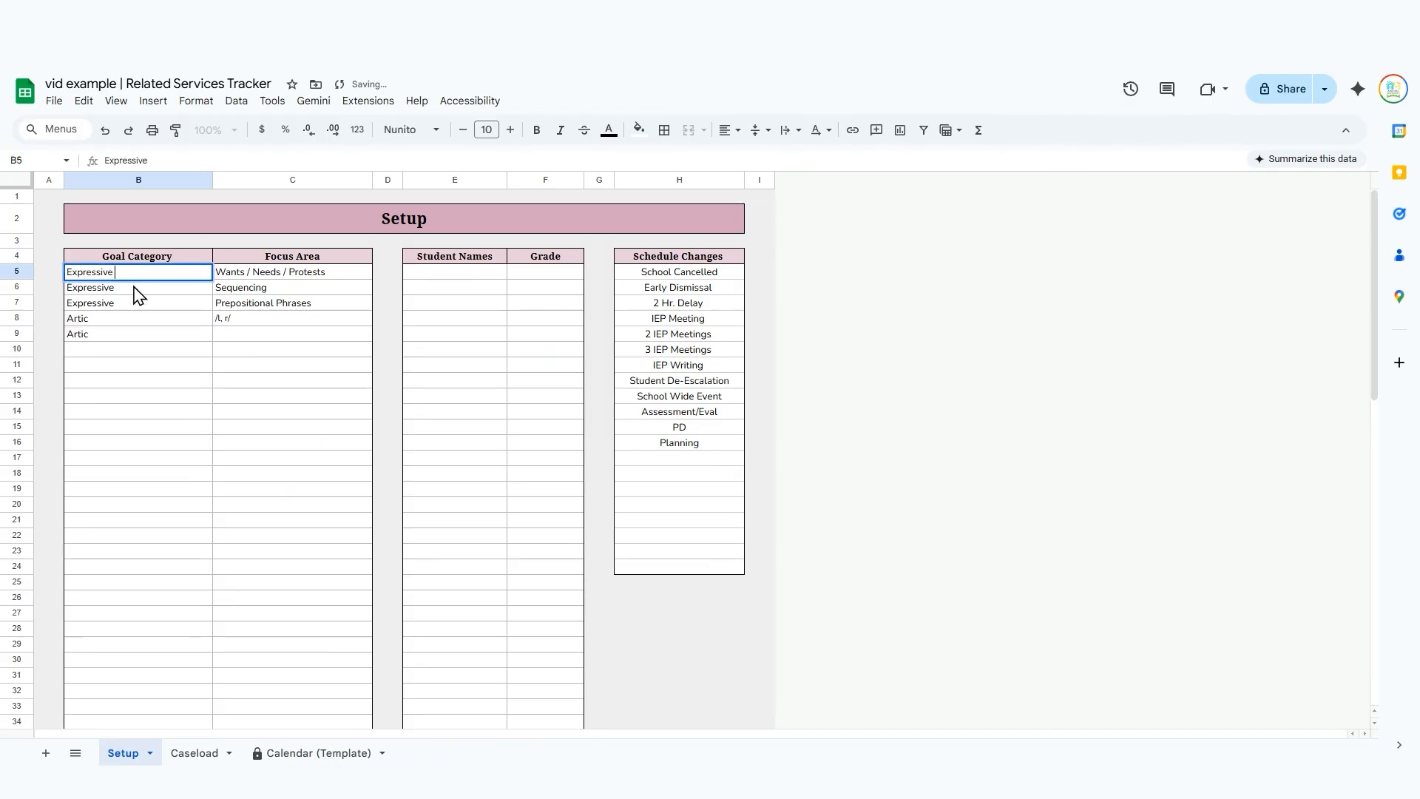
pyautogui.doubleClick(138, 287)
pyautogui.doubleClick(127, 304)
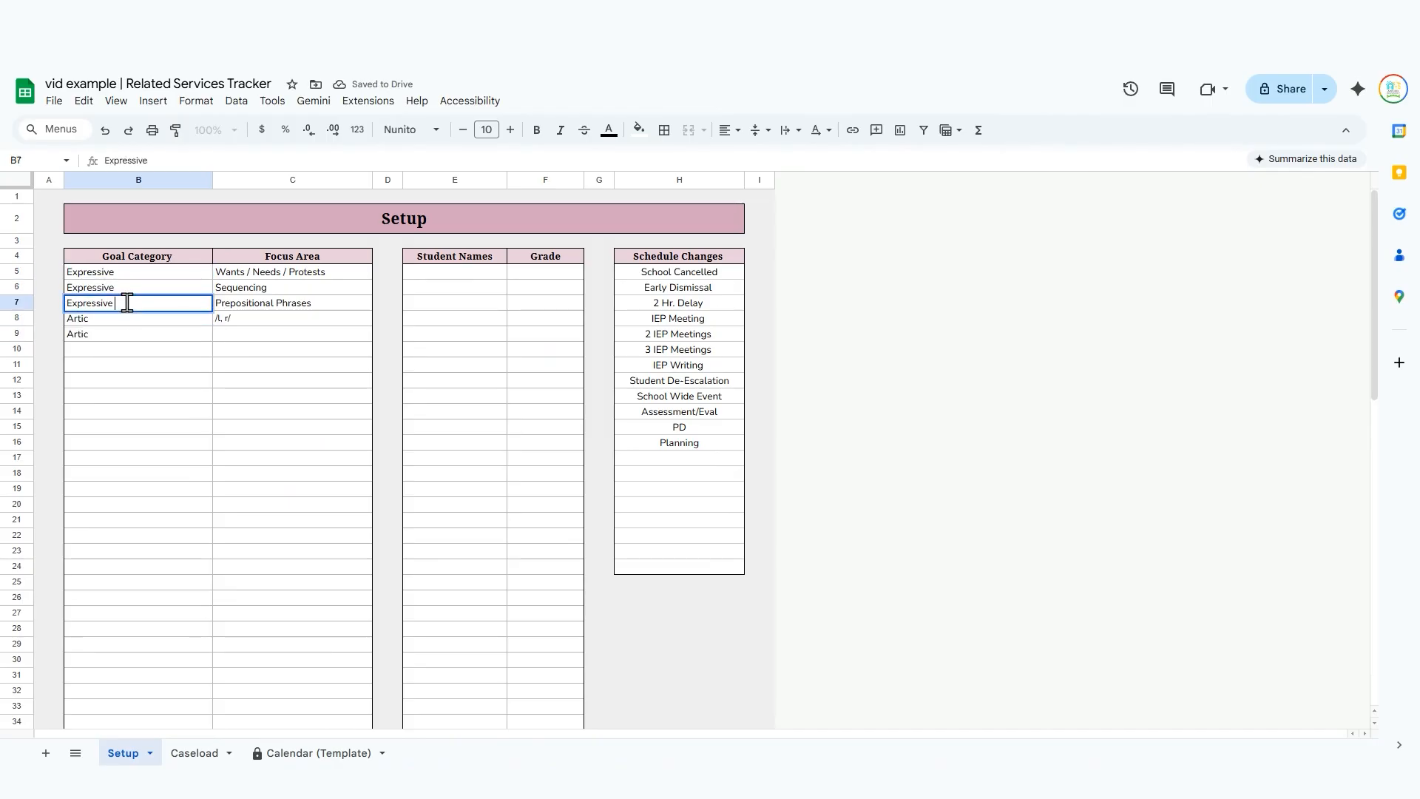
pyautogui.doubleClick(132, 272)
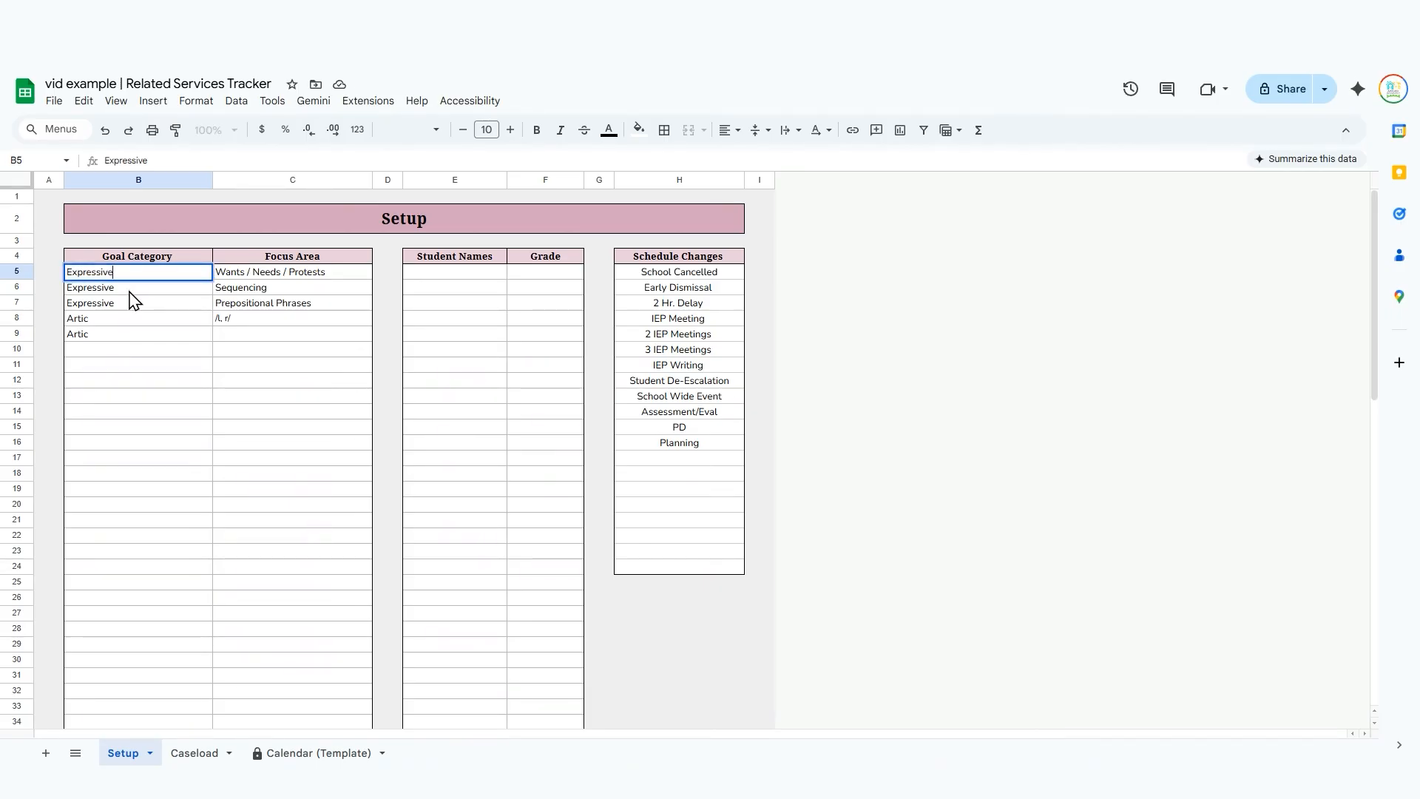
pyautogui.doubleClick(130, 289)
pyautogui.doubleClick(133, 305)
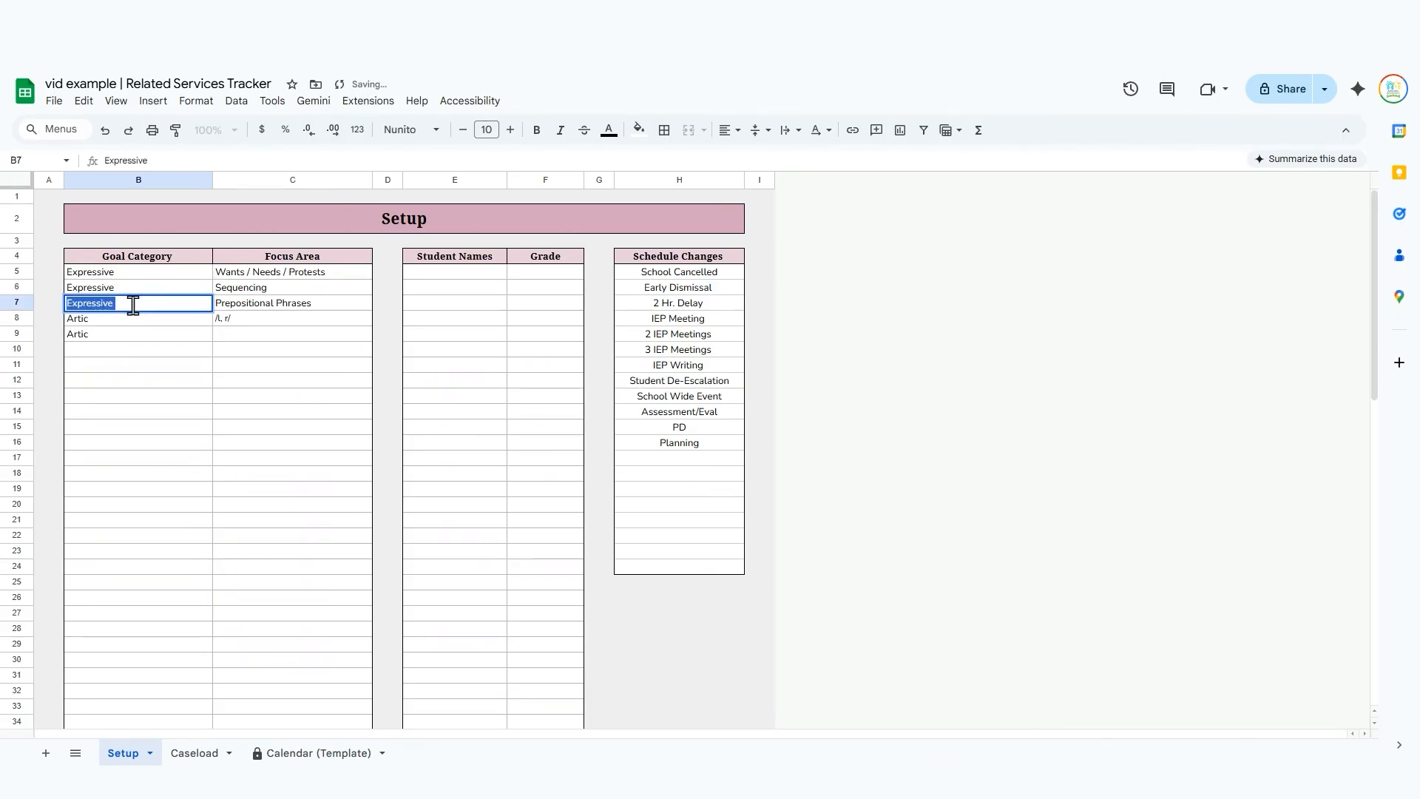
# Set the focus area of the second Artic entry in row 9 to /k, g/.
pyautogui.click(280, 341)
pyautogui.write('/k, g/')
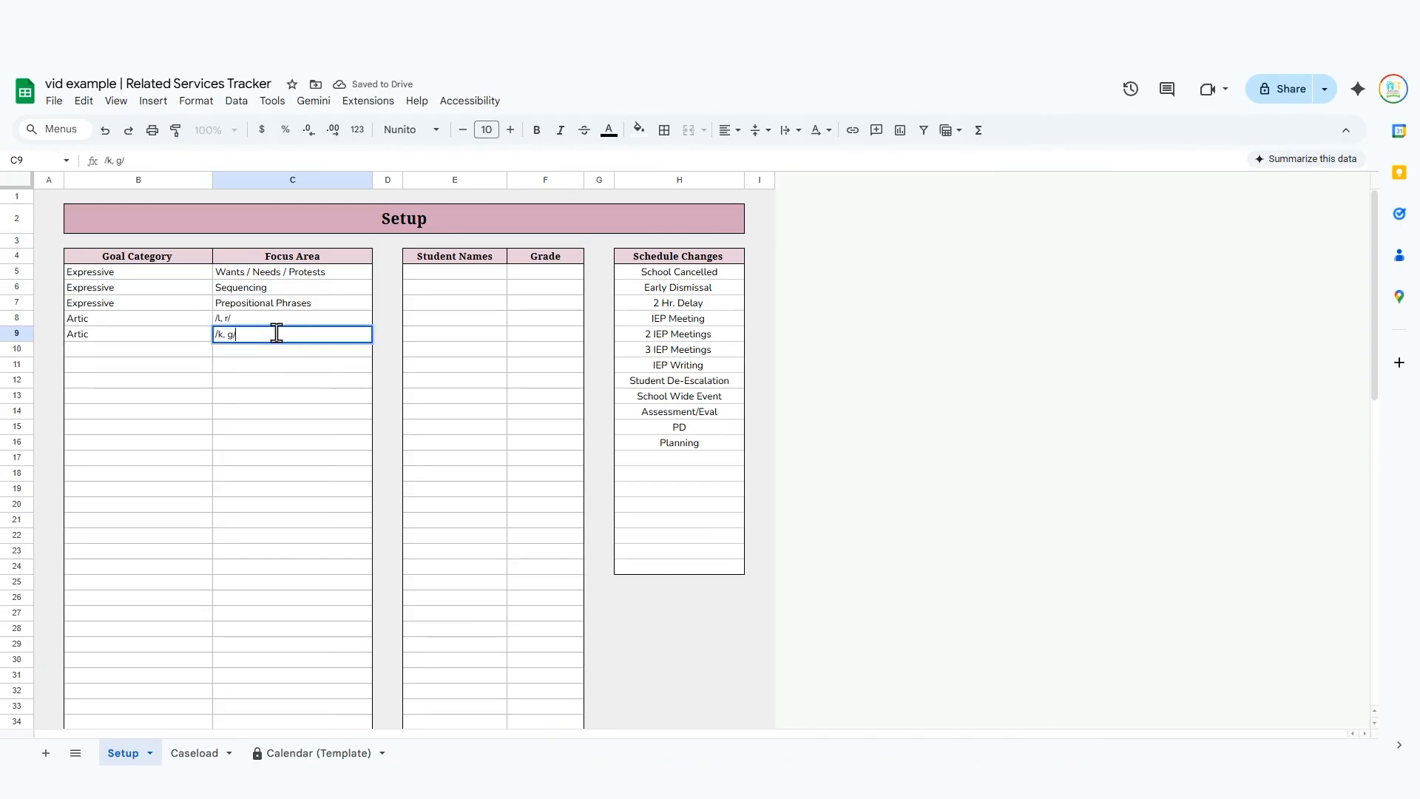
pyautogui.click(183, 412)
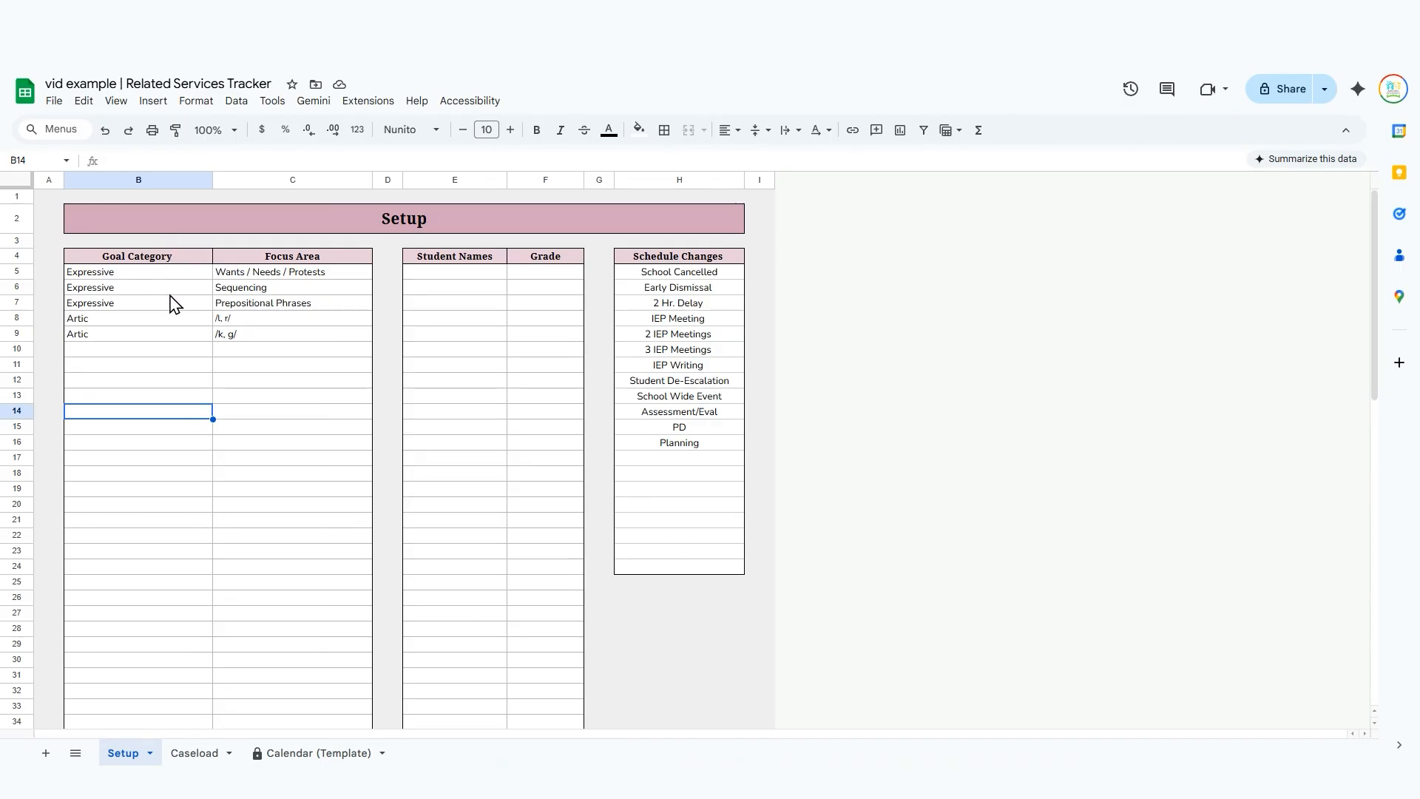
# Enter the first student's name and grade 2 in row 5 of the Setup sheet's student list.
pyautogui.click(486, 281)
pyautogui.click(452, 179)
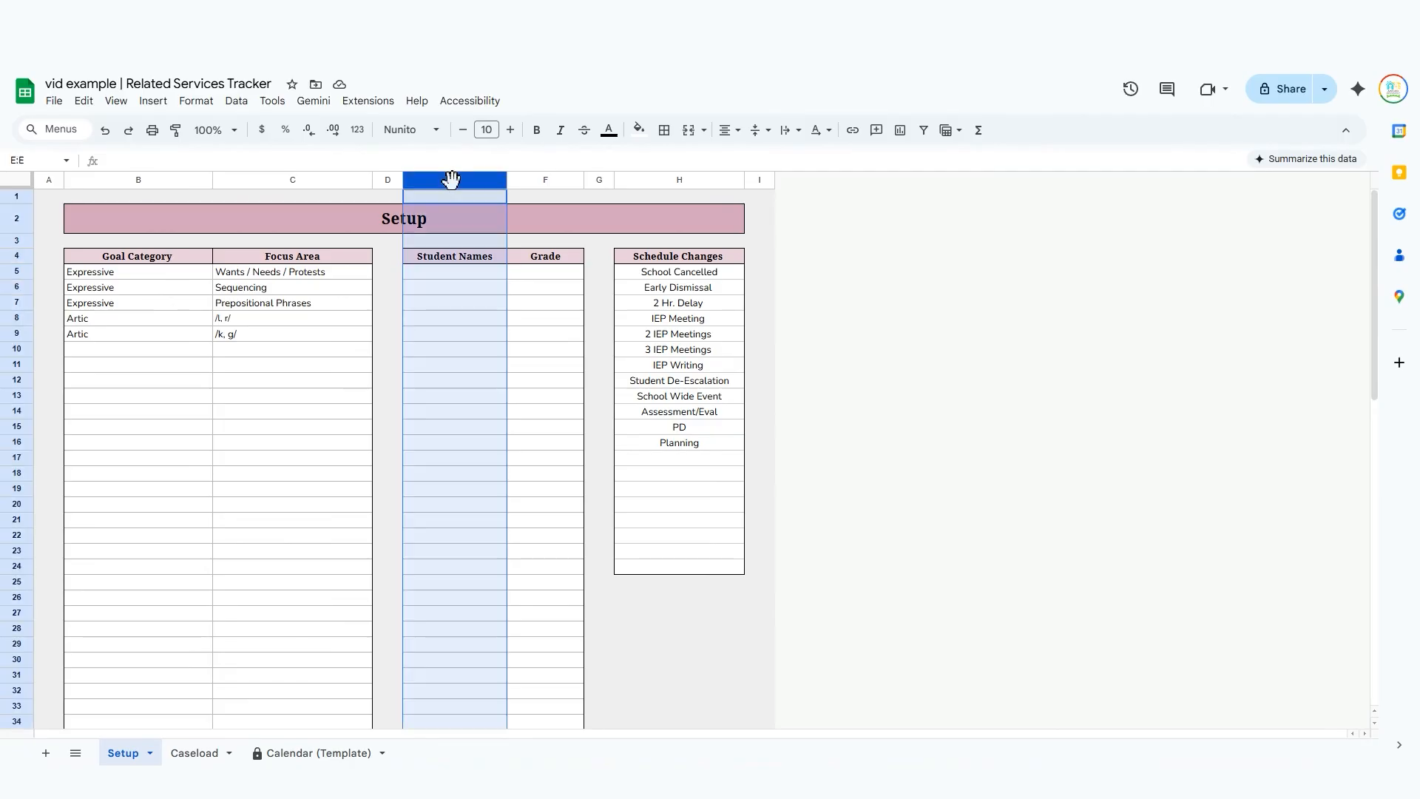
pyautogui.click(466, 277)
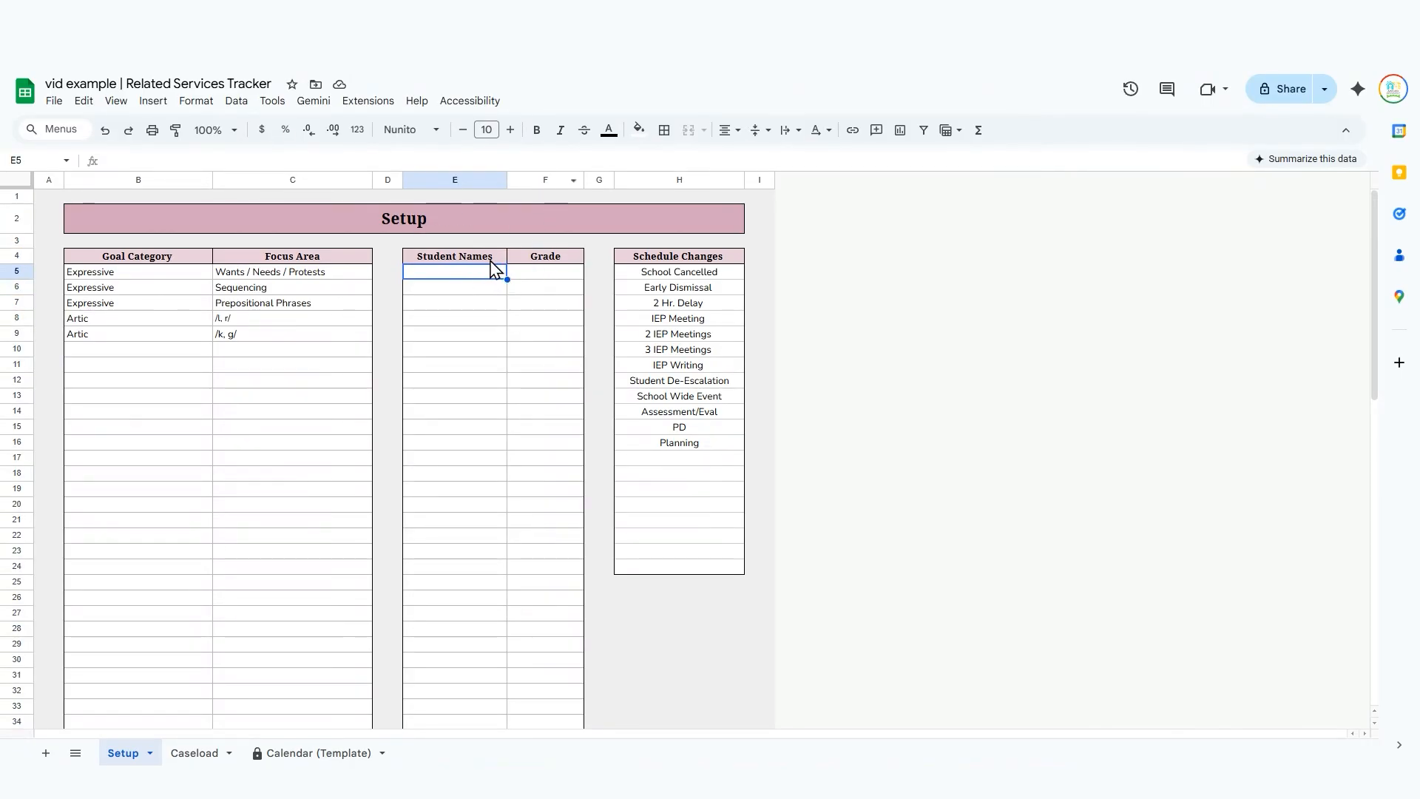
pyautogui.write('Bob')
pyautogui.press('Tab')
pyautogui.write('2')
pyautogui.press('Return')
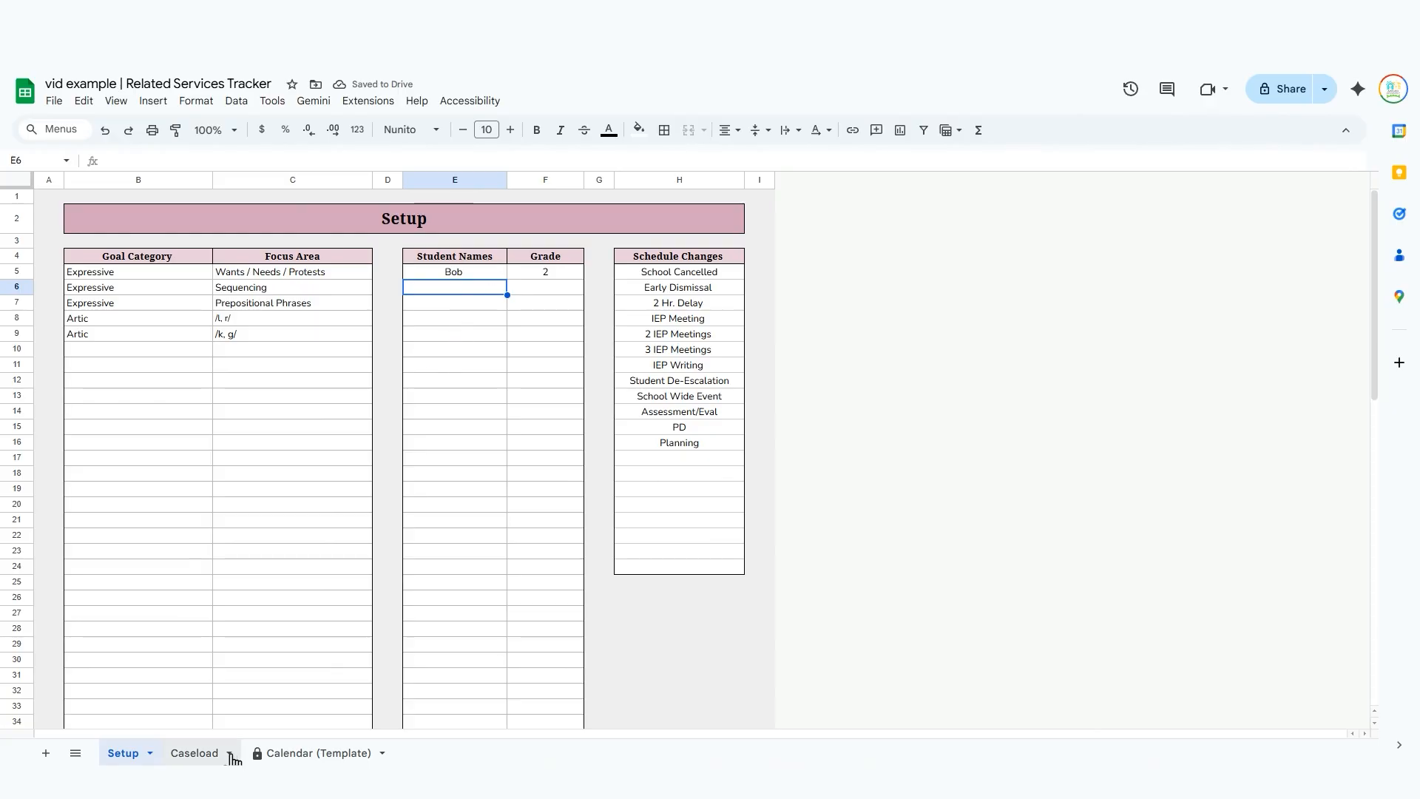
# View the Caseload sheet briefly, return to Setup, and add the second student's name with grade 3 in row 6.
pyautogui.click(196, 752)
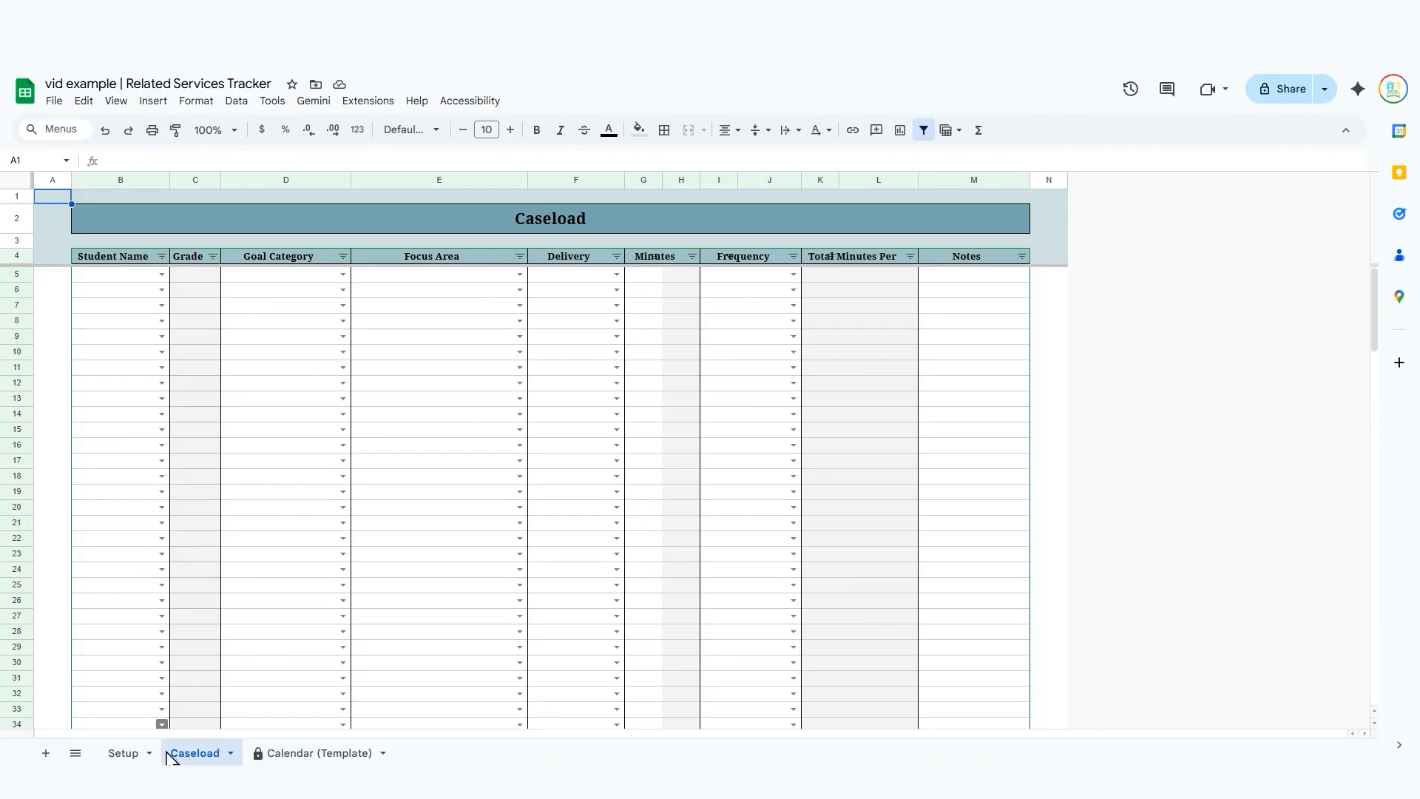
pyautogui.click(124, 753)
pyautogui.write('Sally')
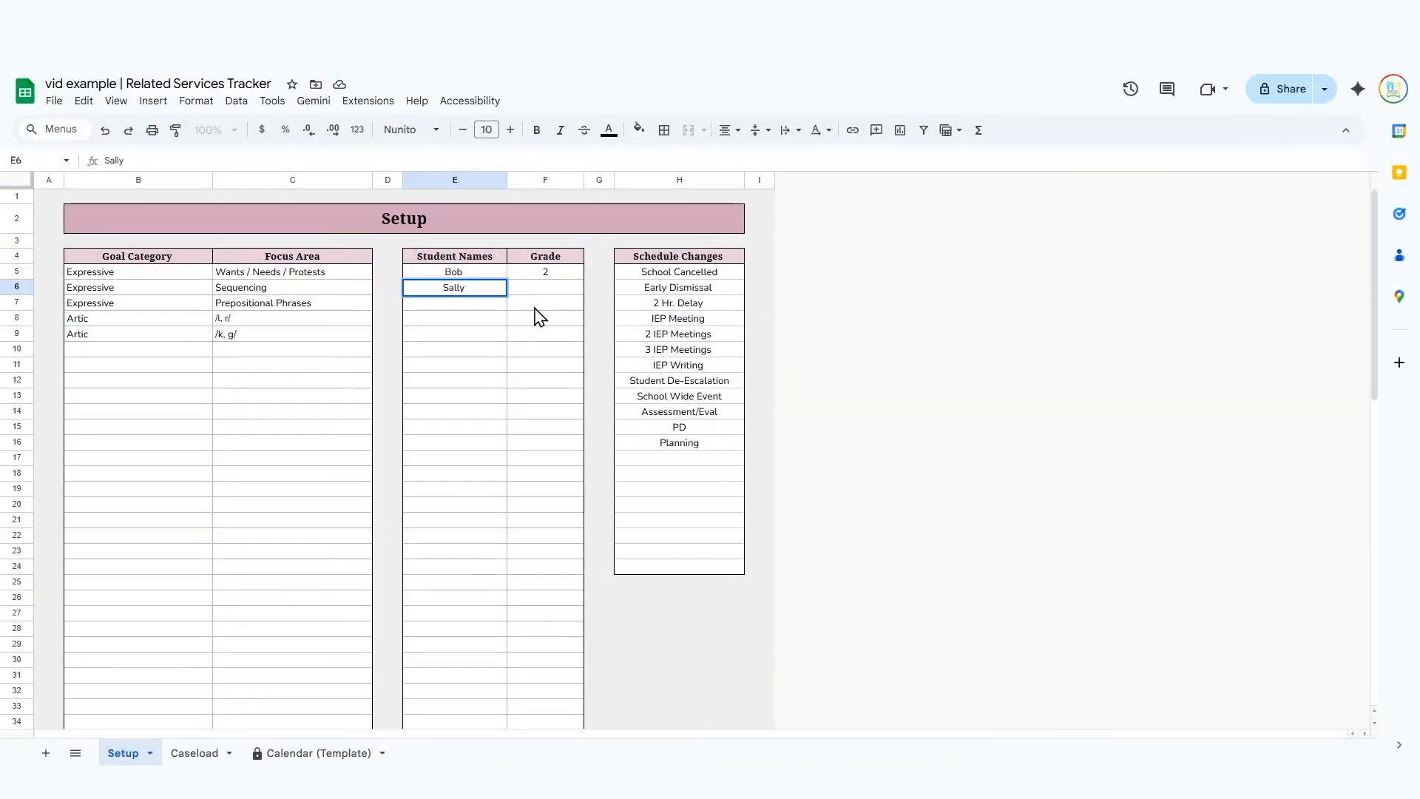
pyautogui.press('Tab')
pyautogui.write('3')
pyautogui.click(535, 309)
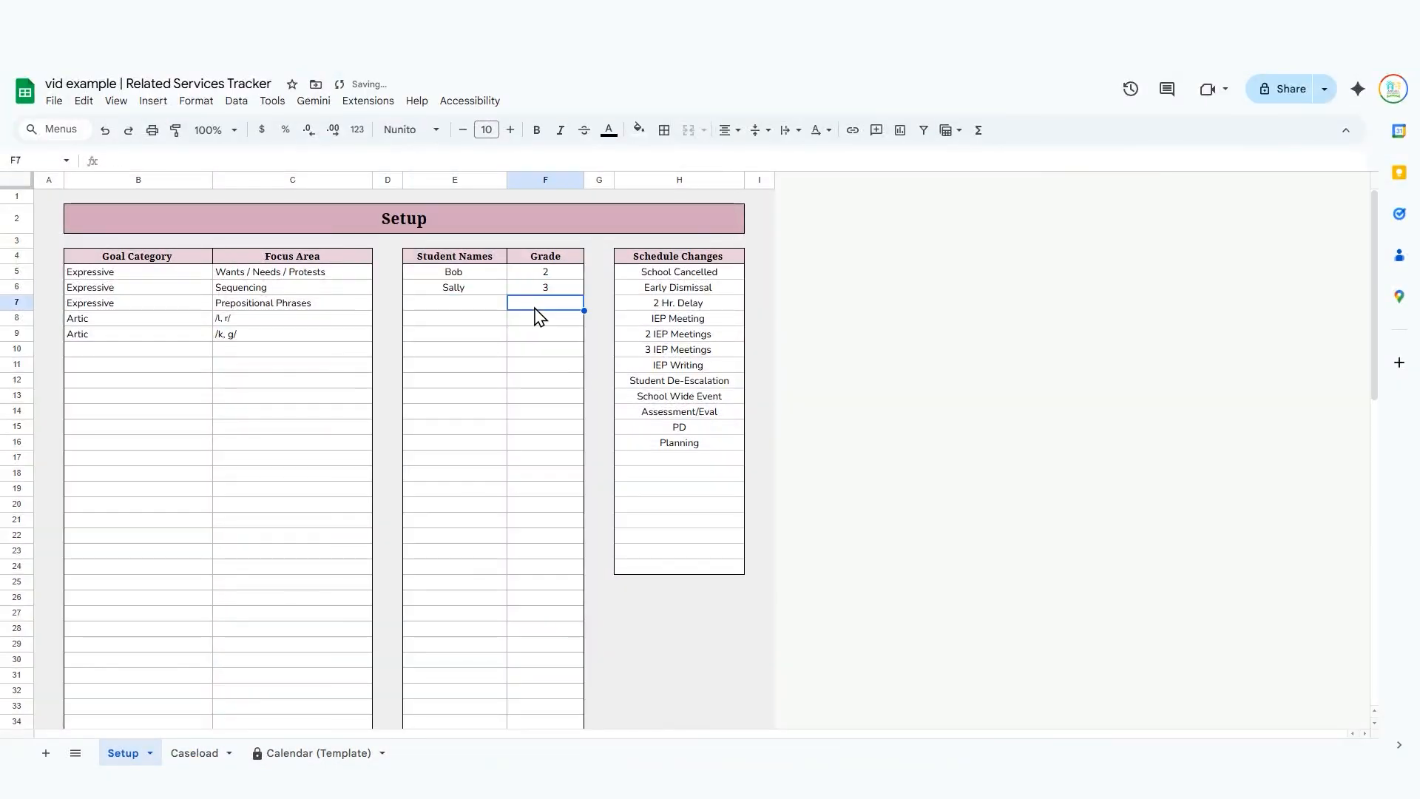
# Add the third student's name with grade 2 in row 7 of the student list.
pyautogui.press('Left')
pyautogui.write('Sam')
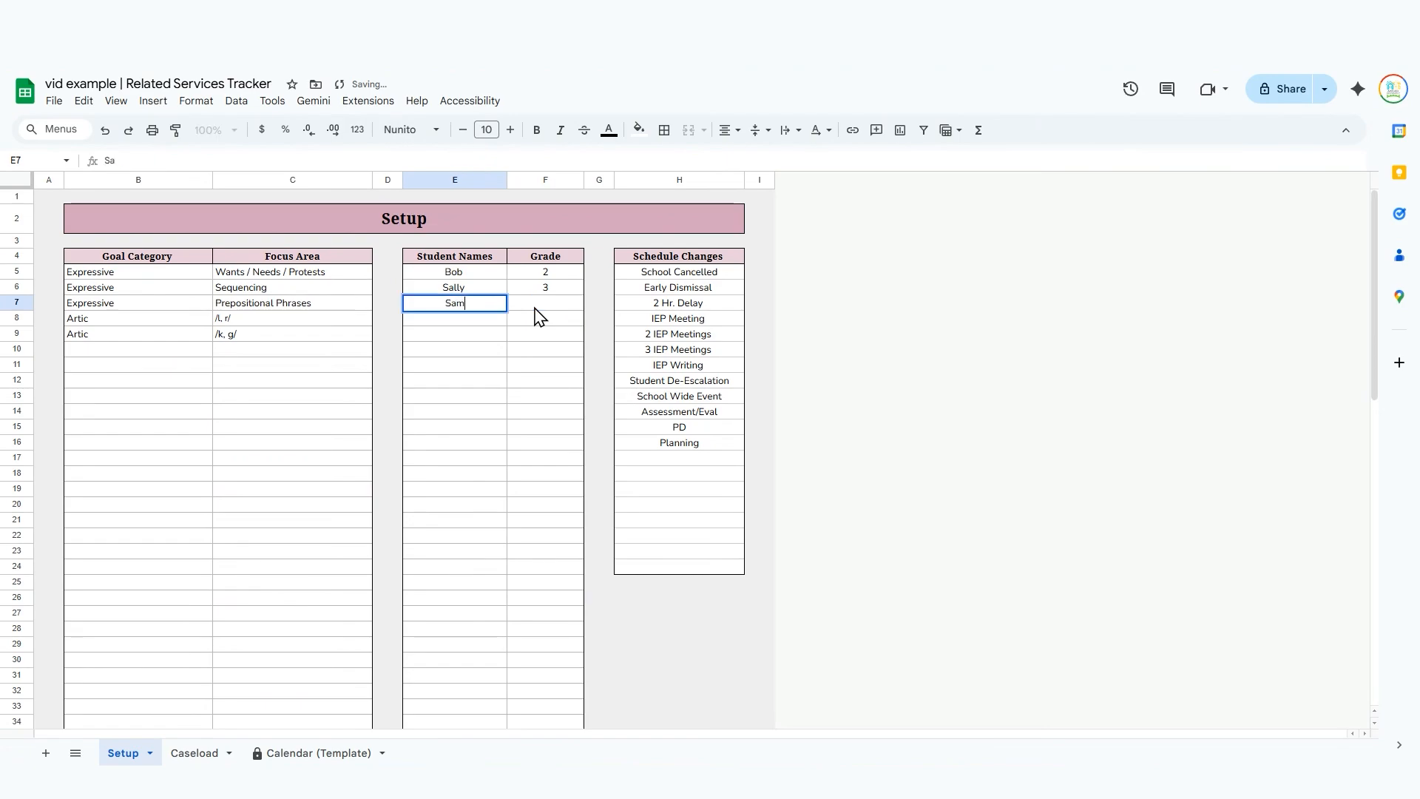
pyautogui.press('Tab')
pyautogui.write('2')
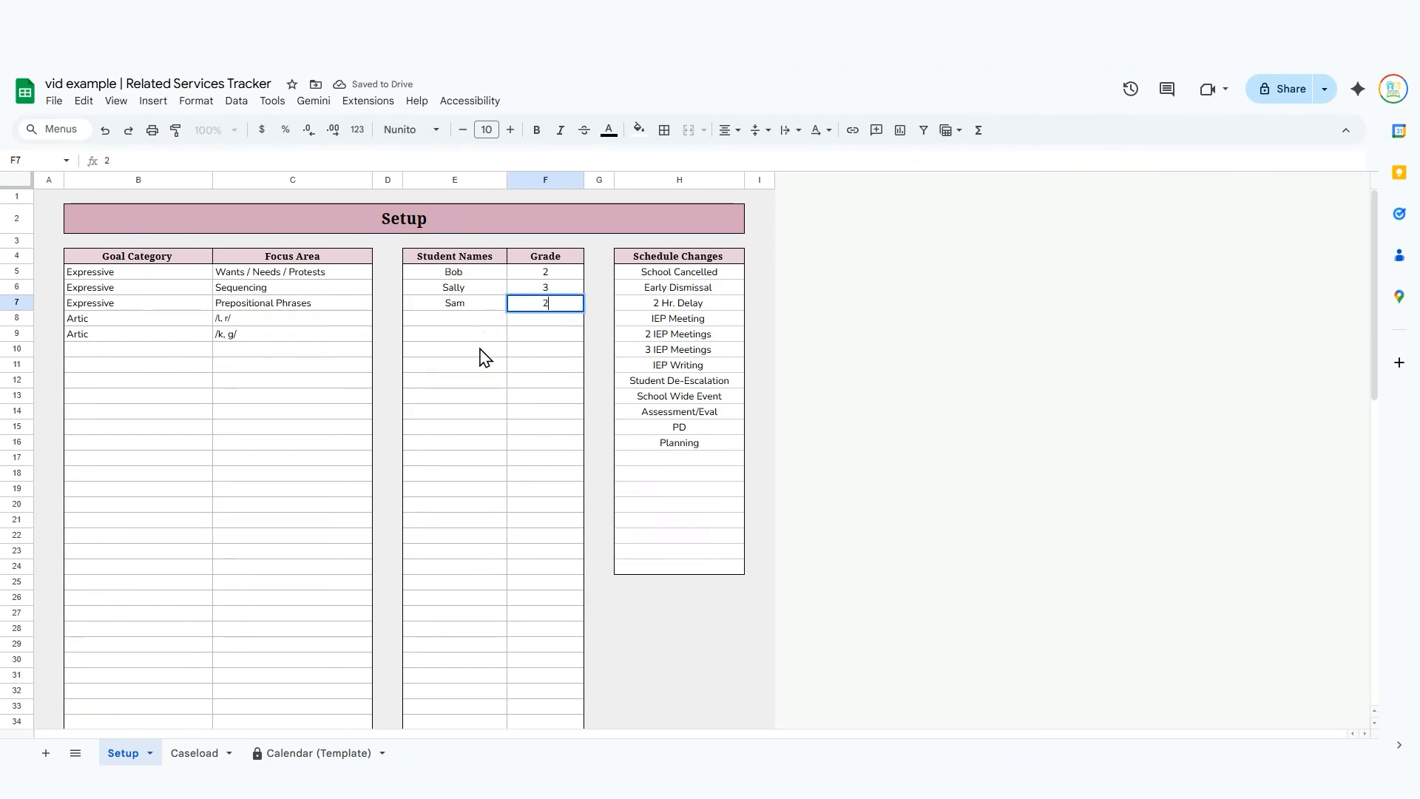
# Review the Schedule Changes column on Setup and the schedule change choices for a day in the example tracker's February 2026 calendar.
pyautogui.click(477, 349)
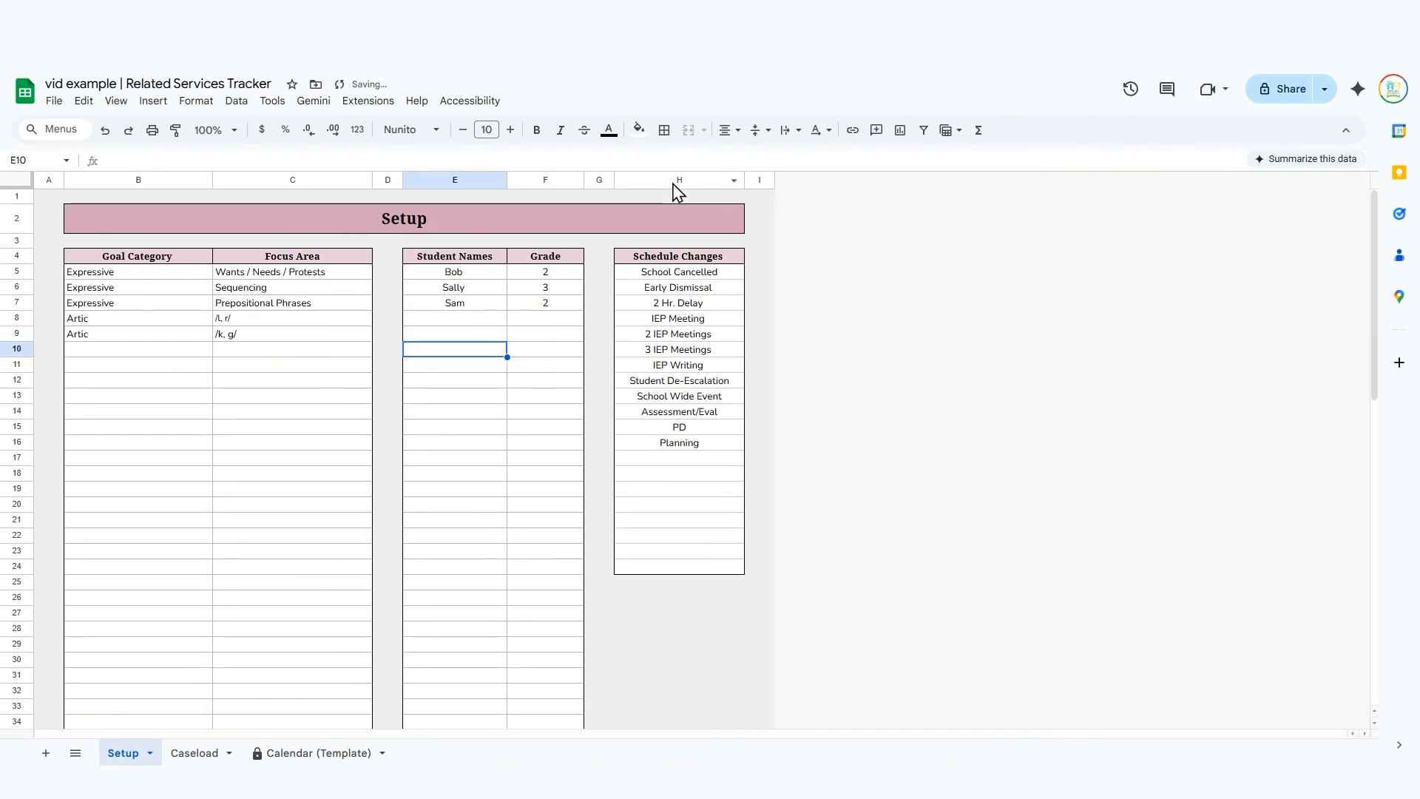
pyautogui.click(671, 180)
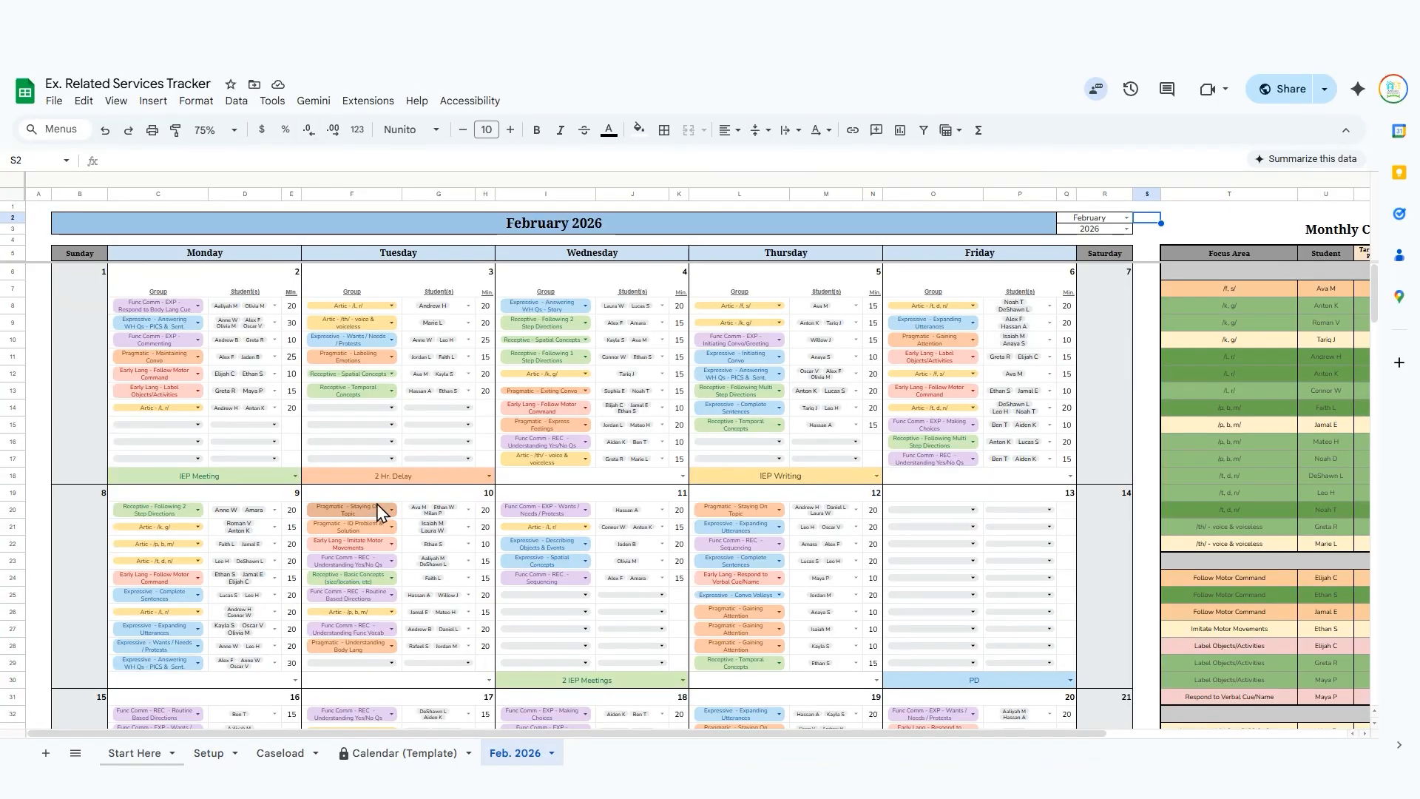
pyautogui.click(489, 475)
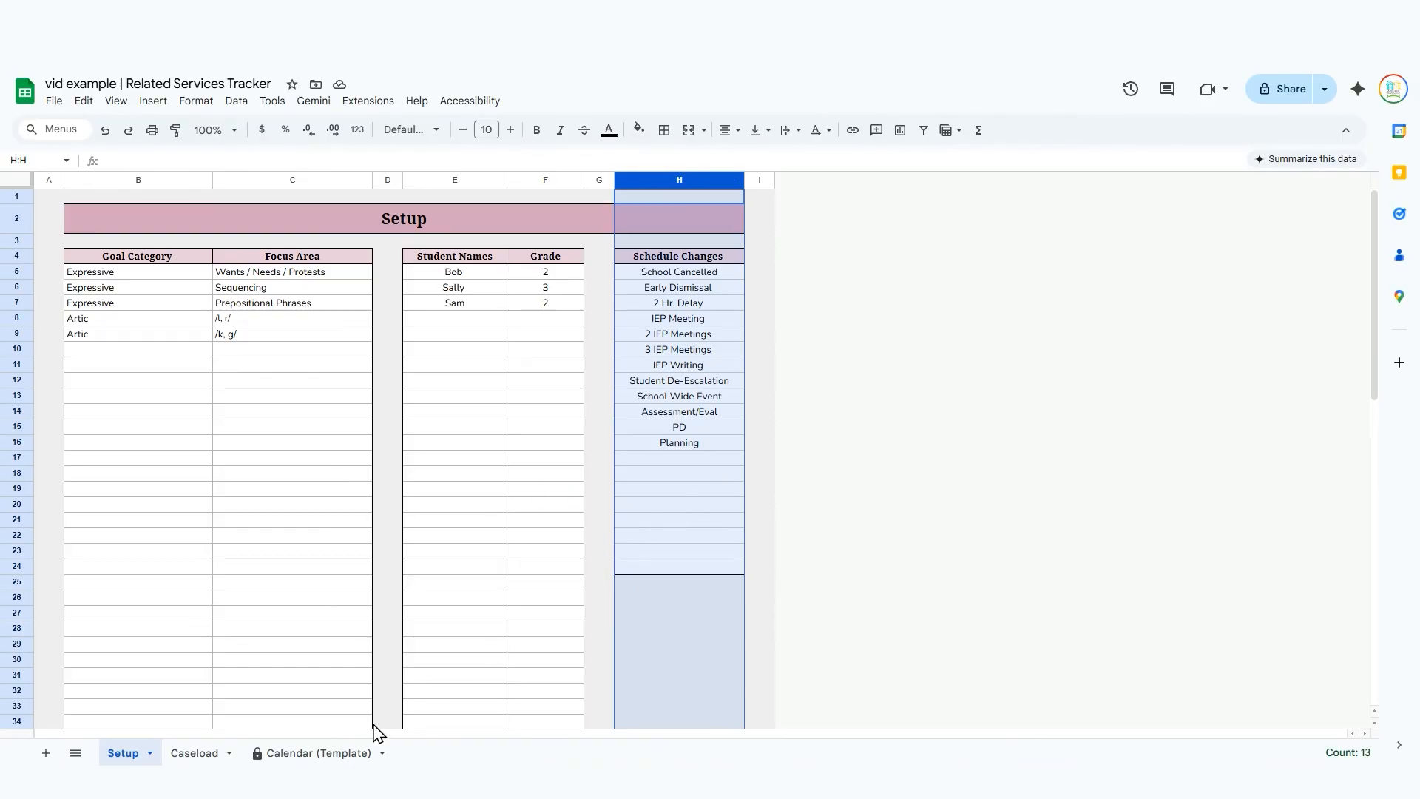
# Choose the first student's name in row 5 of the Caseload sheet.
pyautogui.click(194, 754)
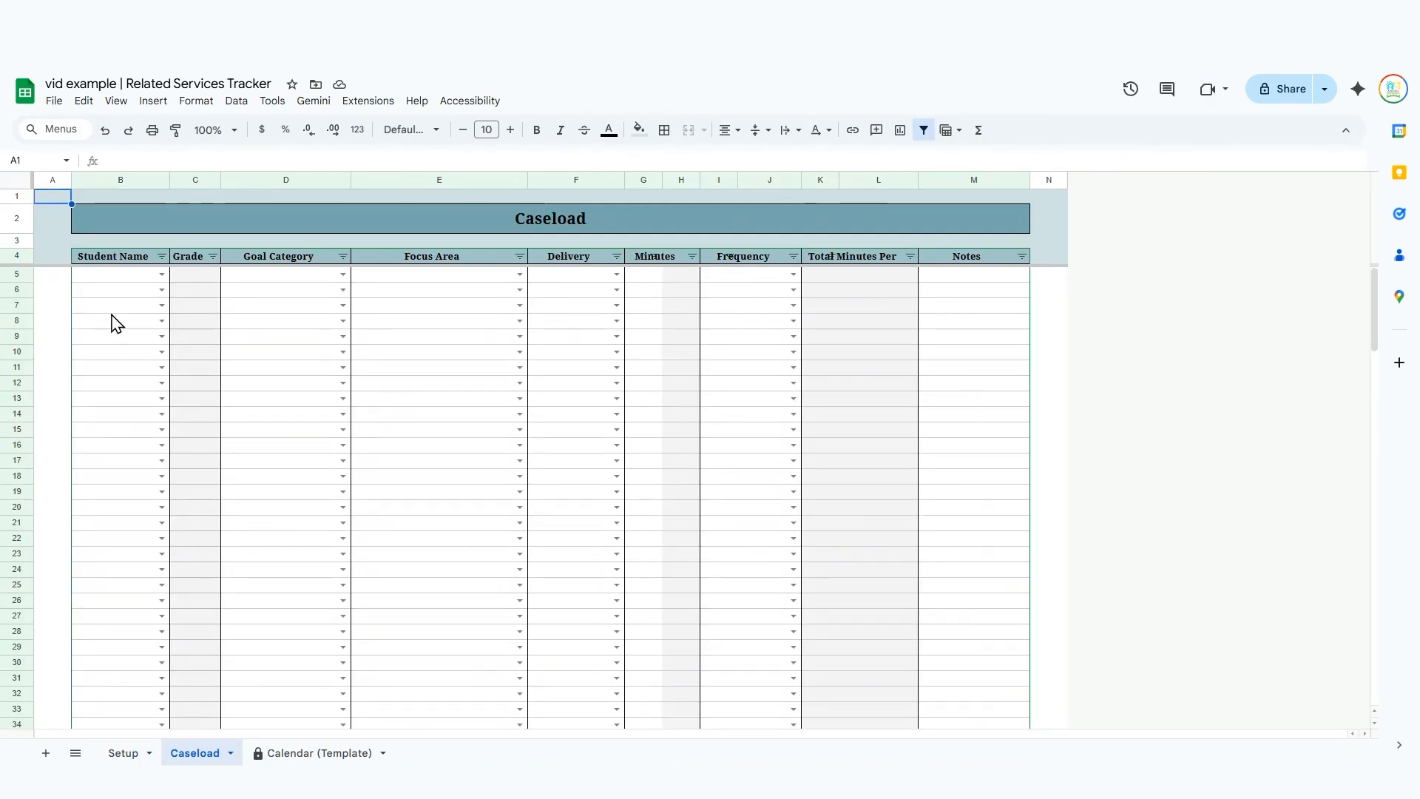
pyautogui.click(118, 278)
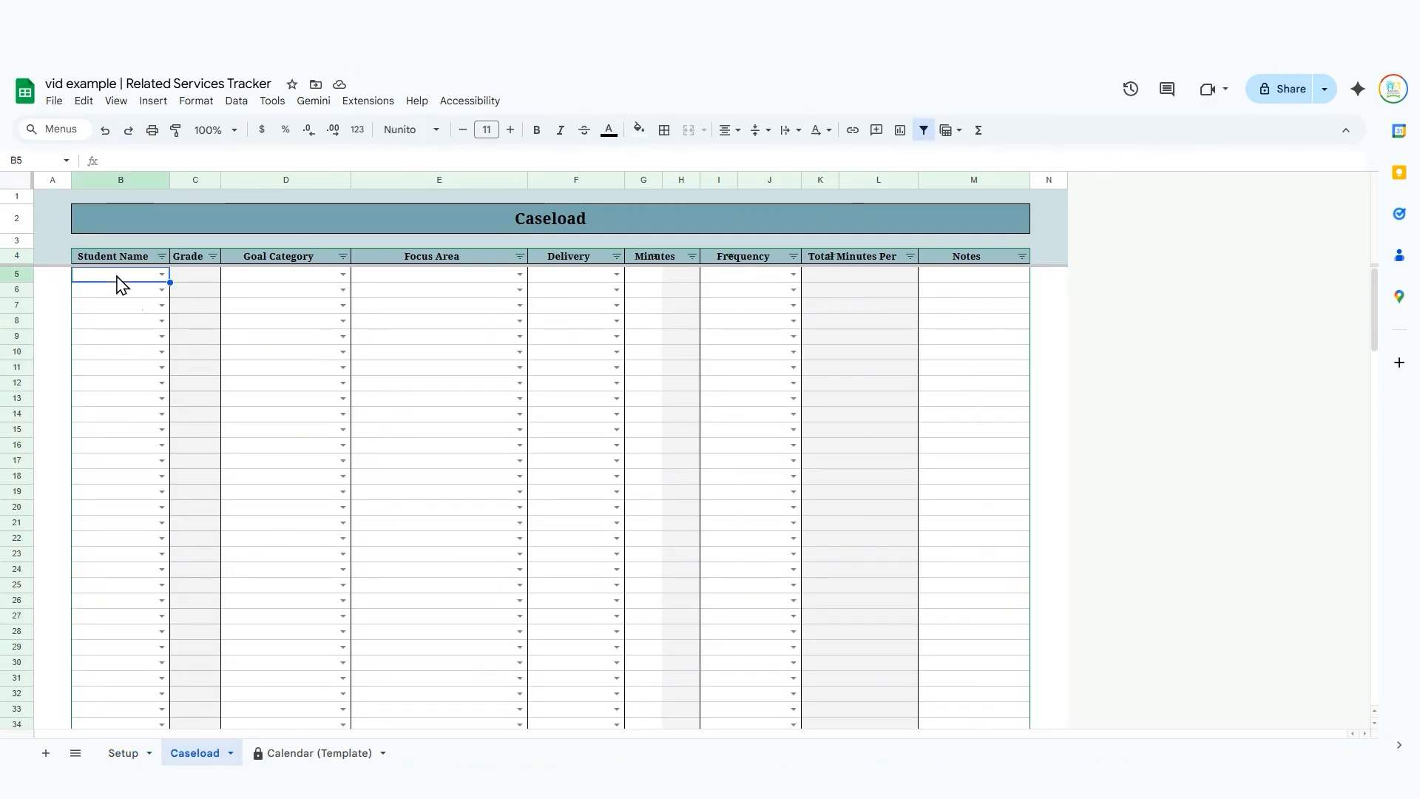
pyautogui.write('bob')
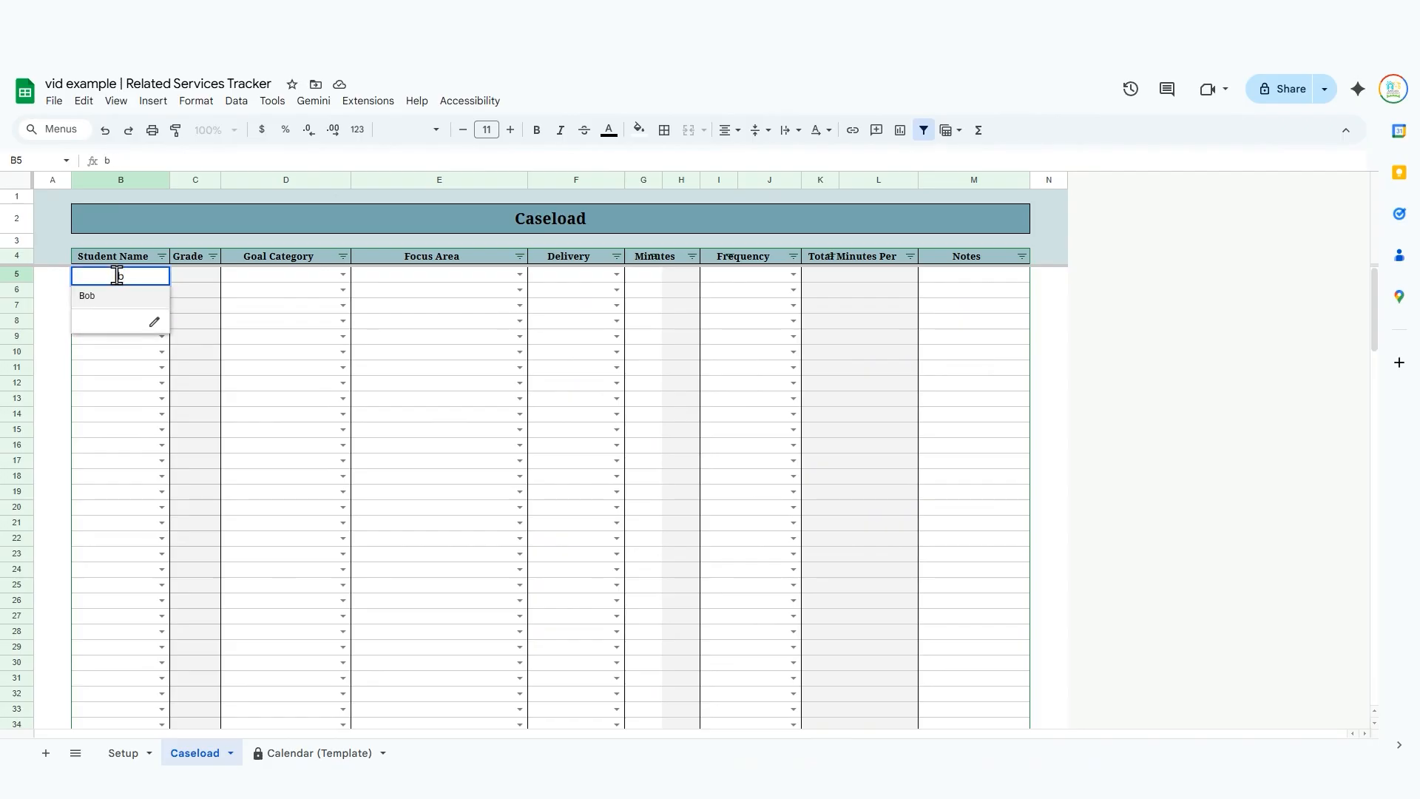
pyautogui.press('Return')
pyautogui.click(121, 282)
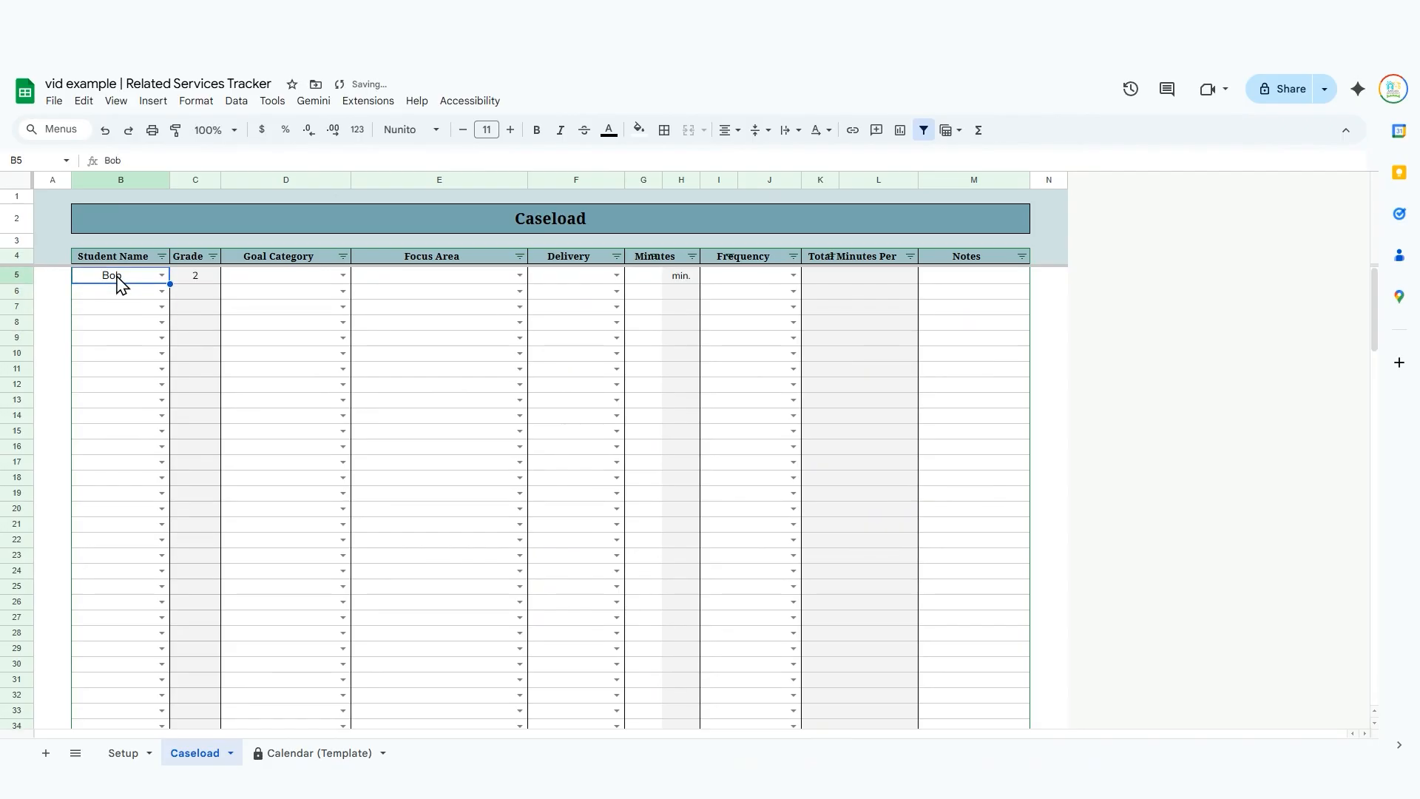
# Set the first student's goal category in row 5 to Expressive.
pyautogui.press('Tab')
pyautogui.press('Tab')
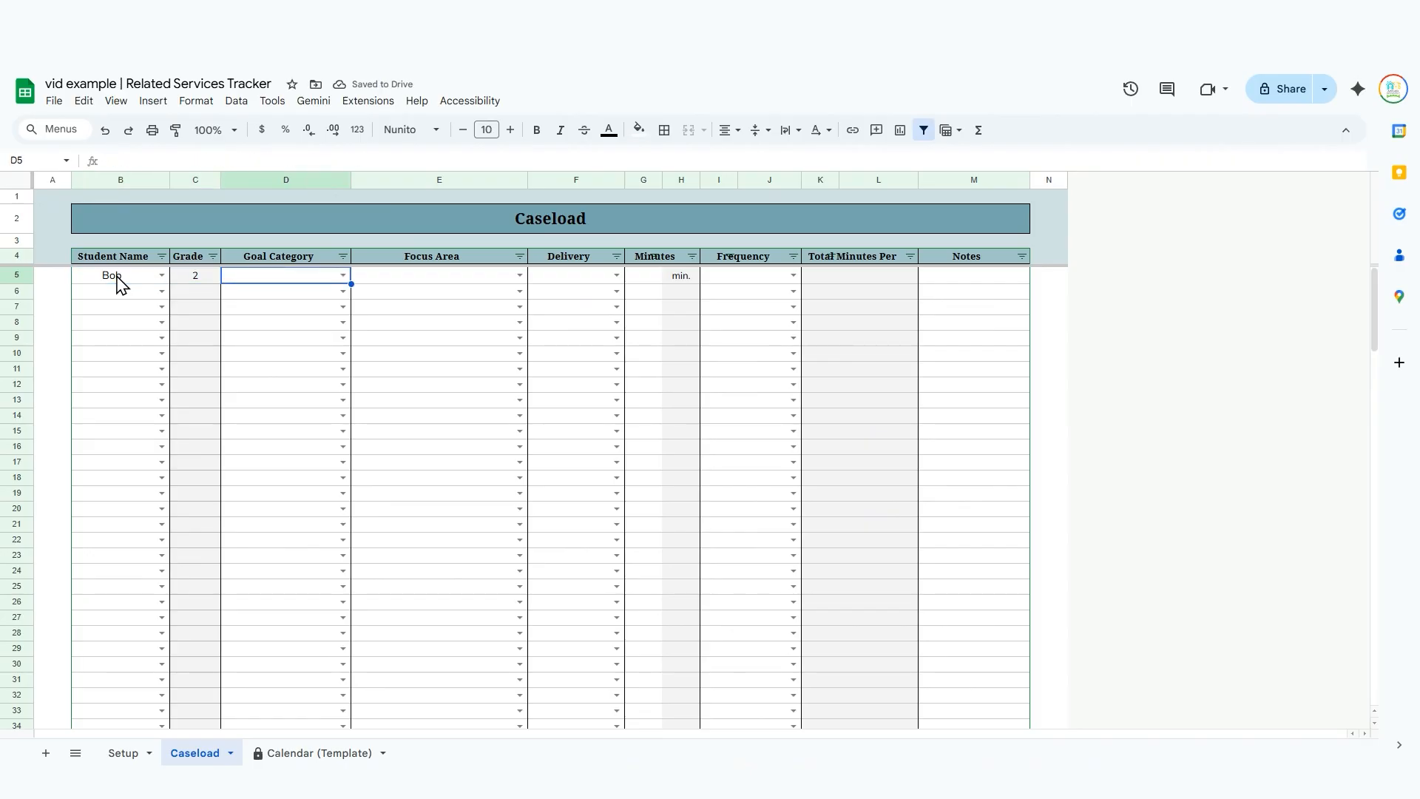
pyautogui.press('Return')
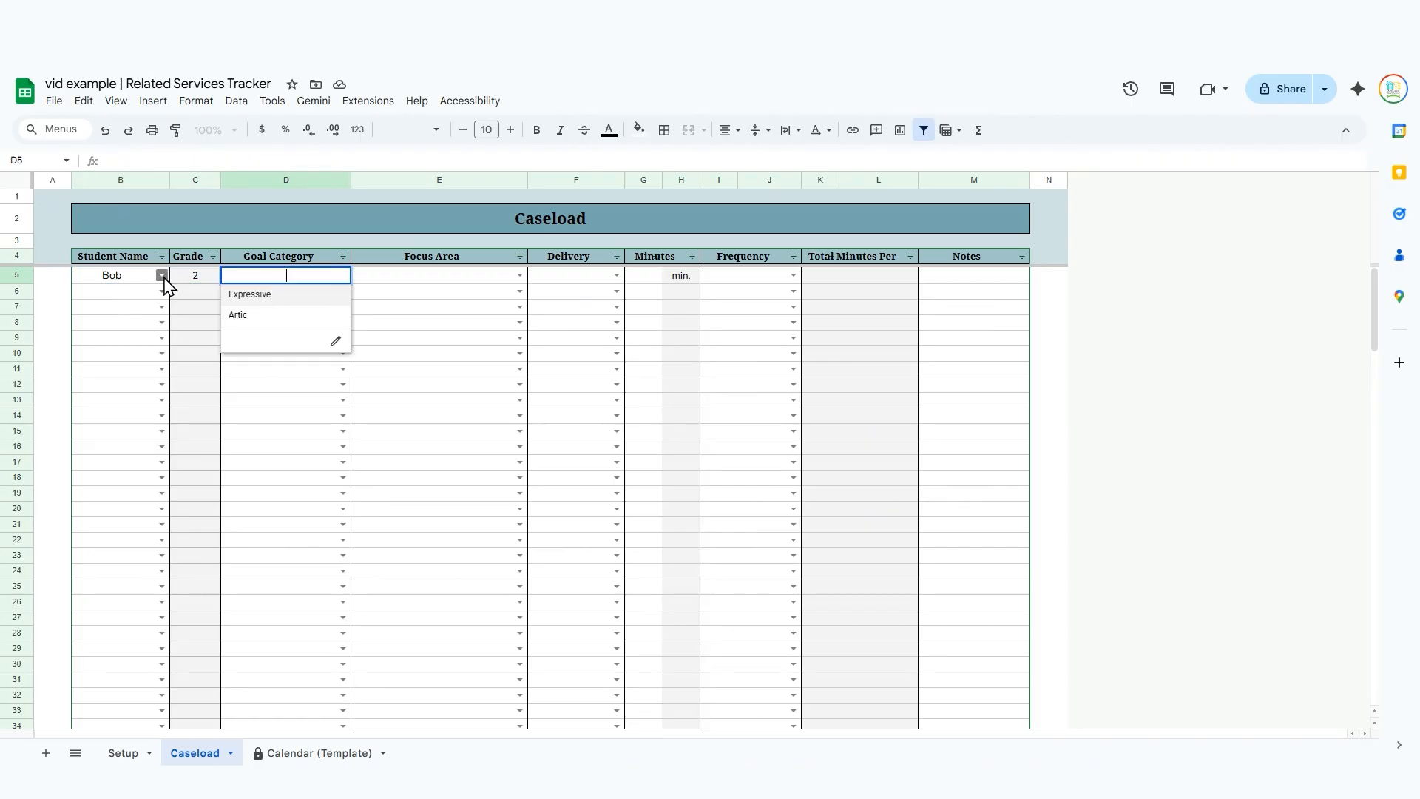
pyautogui.click(285, 295)
# Set the first student's focus area in row 5 to Sequencing.
pyautogui.press('Tab')
pyautogui.click(520, 276)
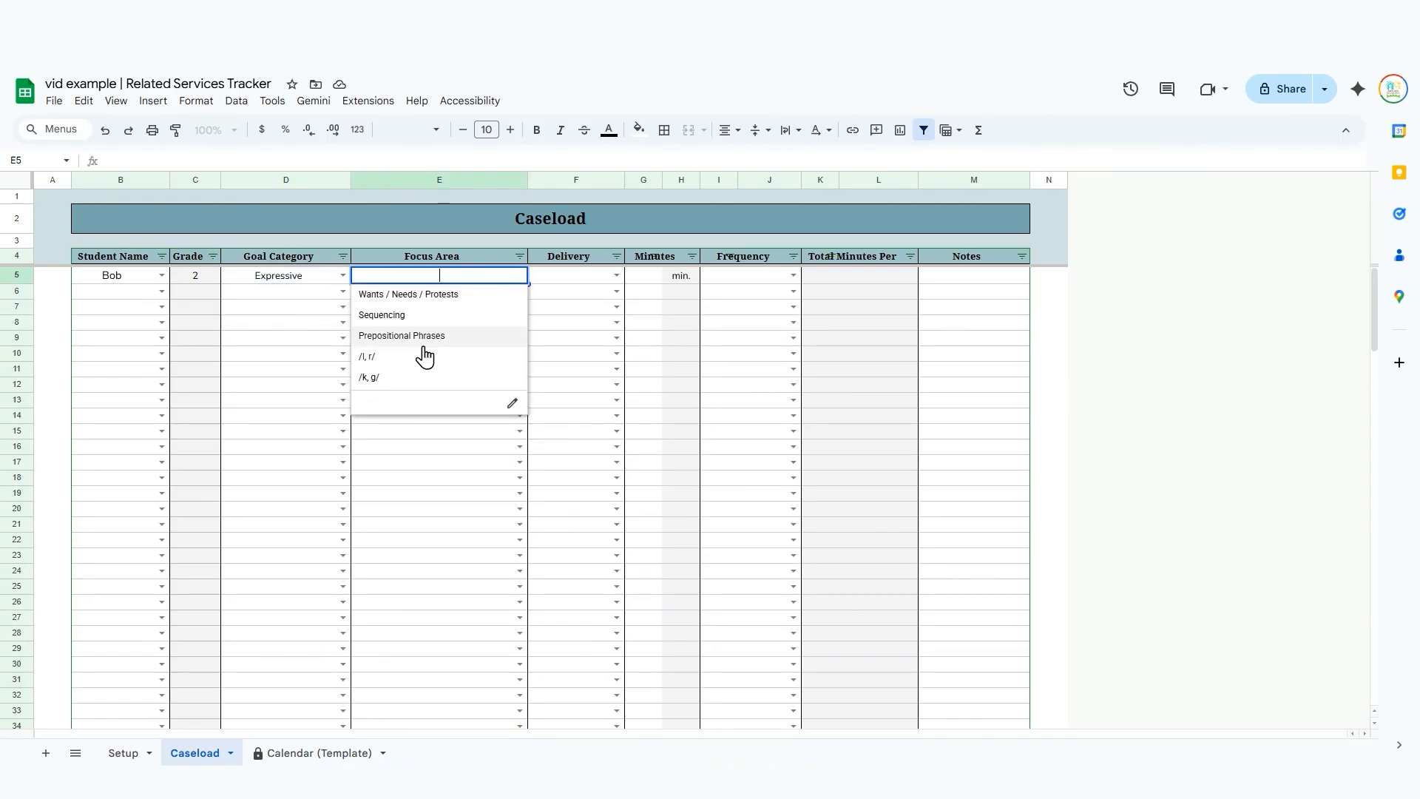
pyautogui.click(423, 468)
pyautogui.click(477, 279)
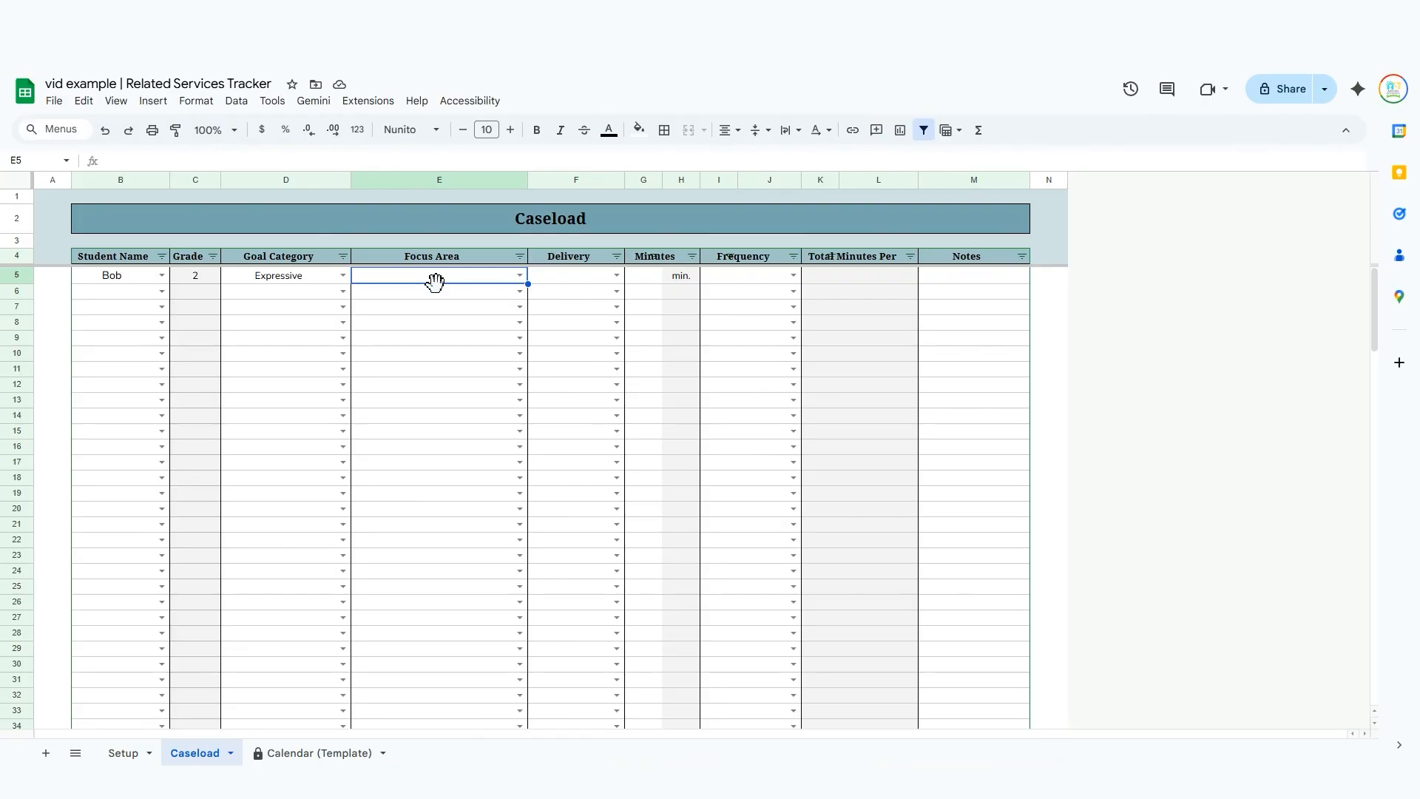
pyautogui.write('se')
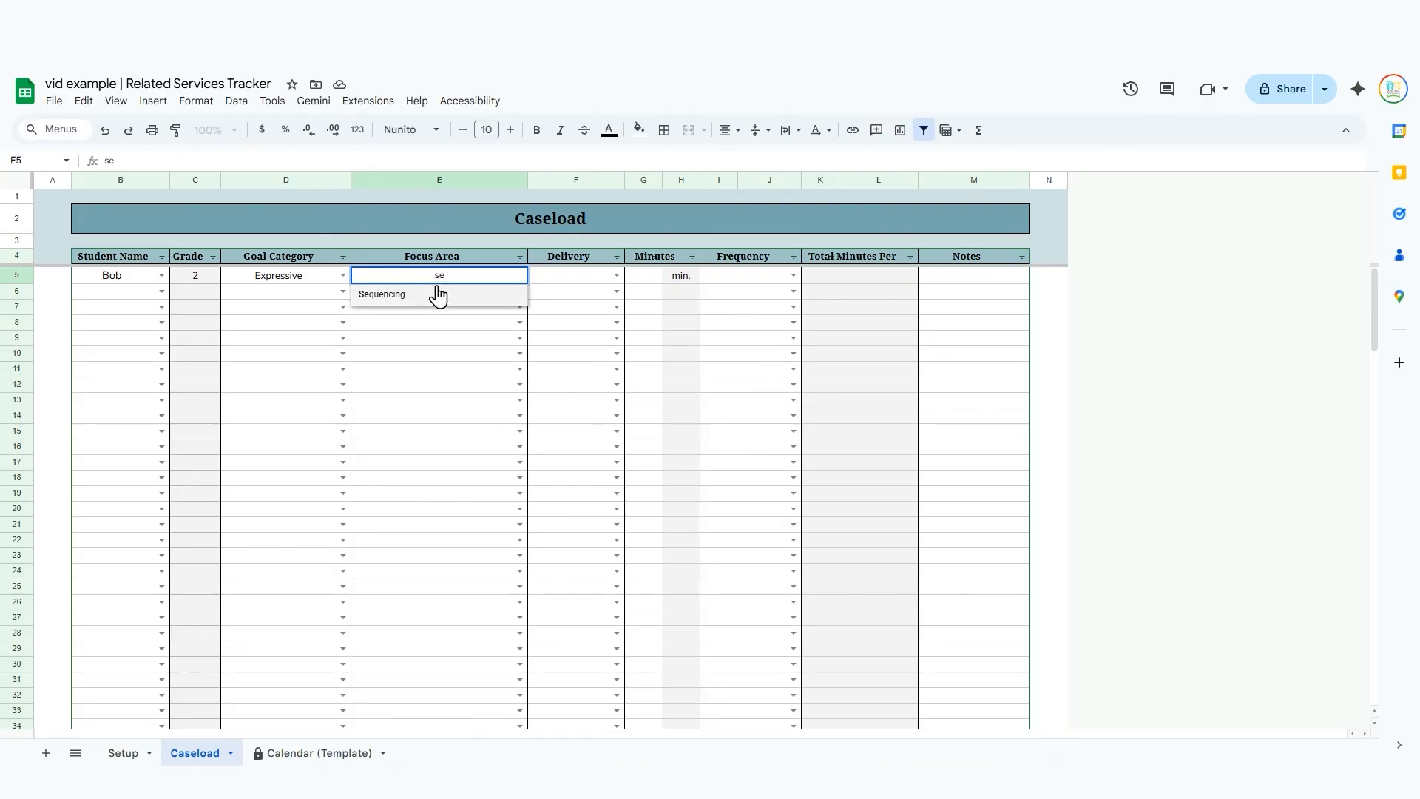
pyautogui.press('Return')
pyautogui.click(434, 282)
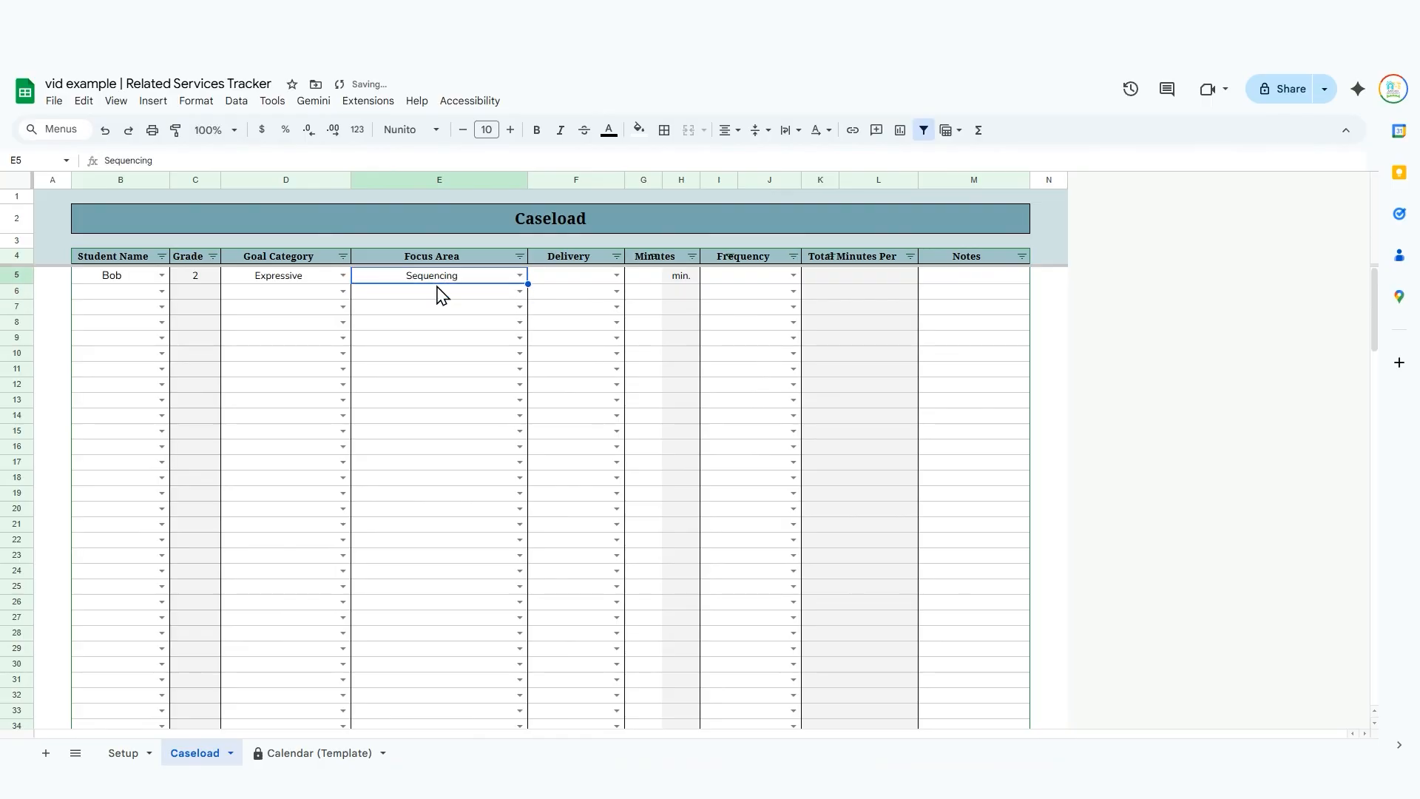
# Set the first student's service delivery in row 5 to Group.
pyautogui.press('Right')
pyautogui.press('Return')
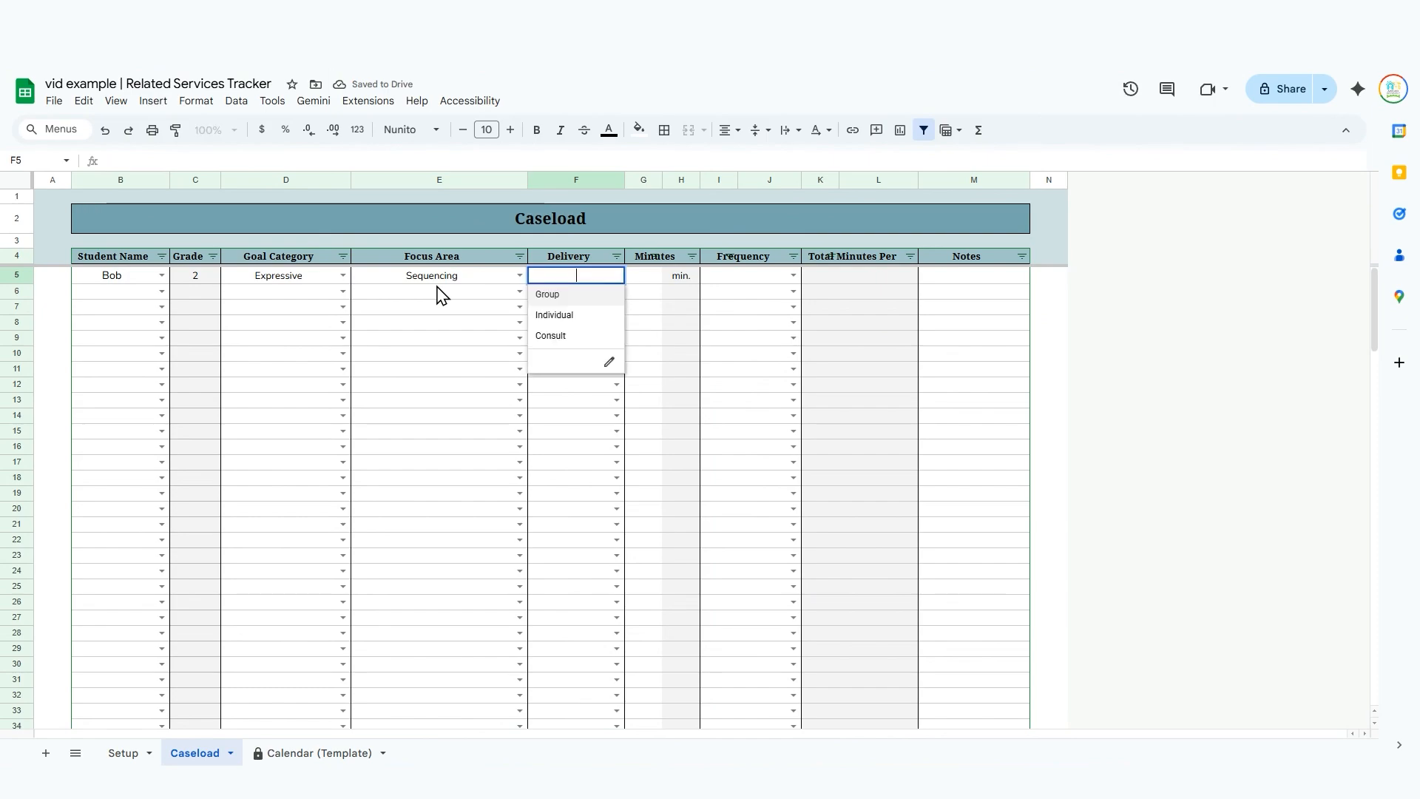
pyautogui.press('Return')
pyautogui.press('Up')
pyautogui.press('Right')
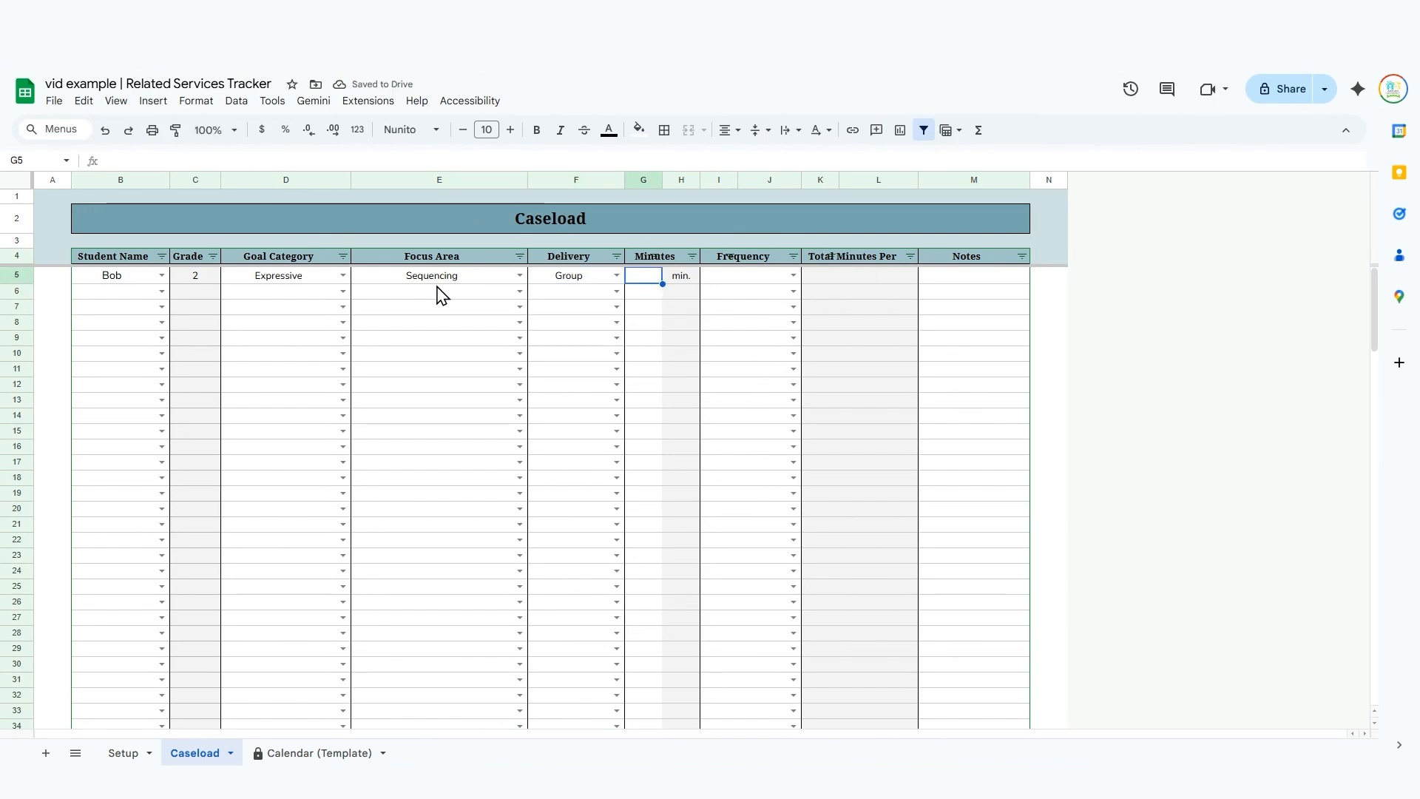
# Enter 15 minutes with a frequency of 3 Monthly for the first student in row 5.
pyautogui.write('15')
pyautogui.press('Tab')
pyautogui.press('Right')
pyautogui.write('3')
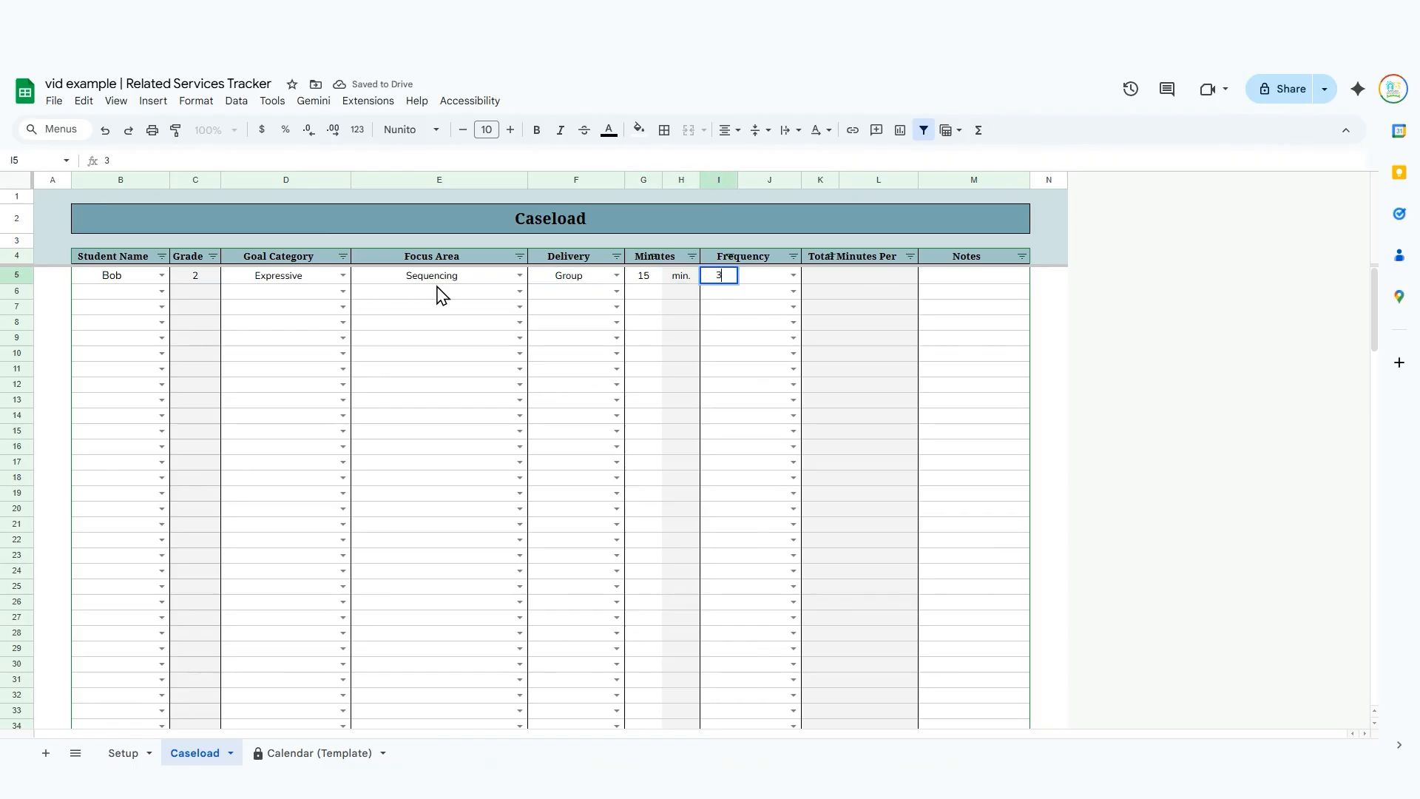
pyautogui.press('Tab')
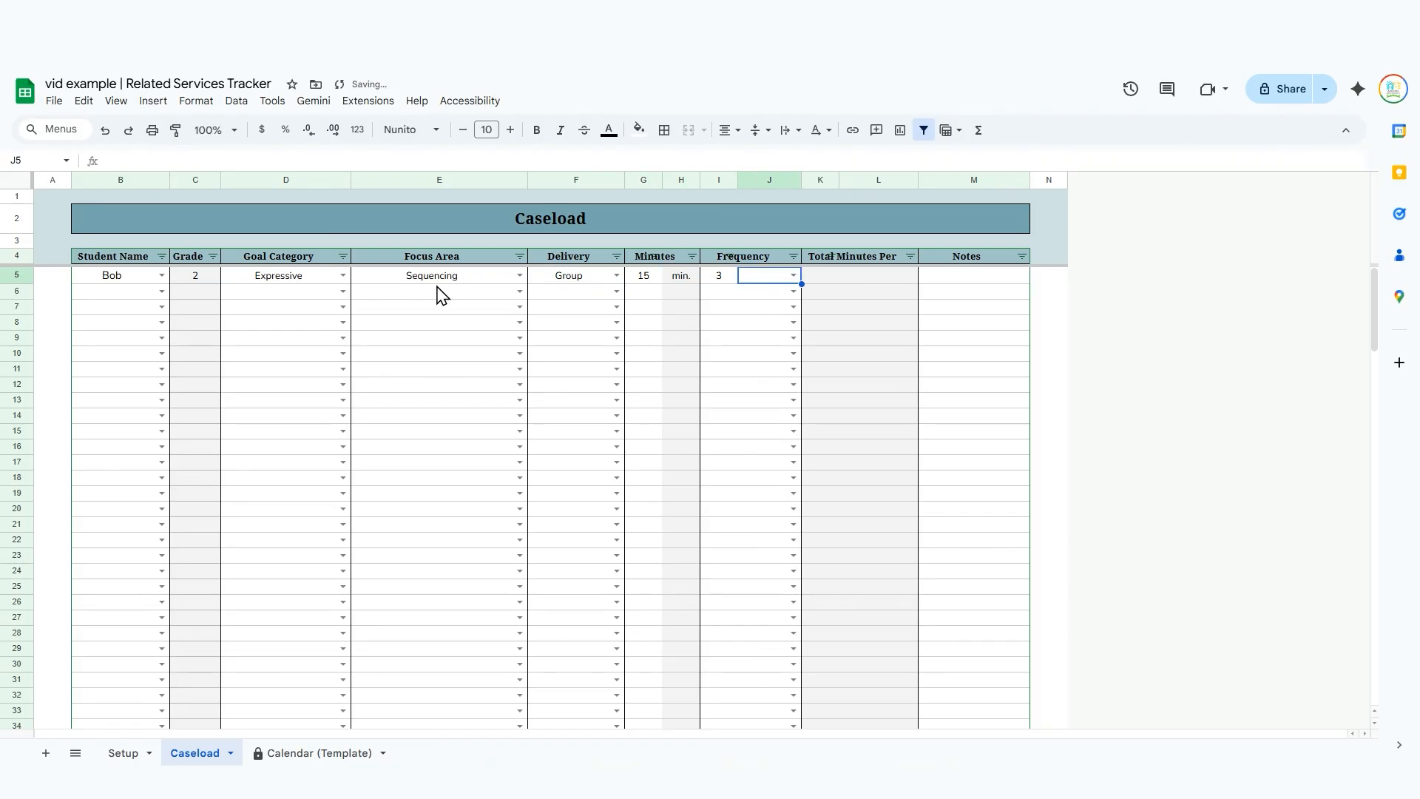
pyautogui.write('mo')
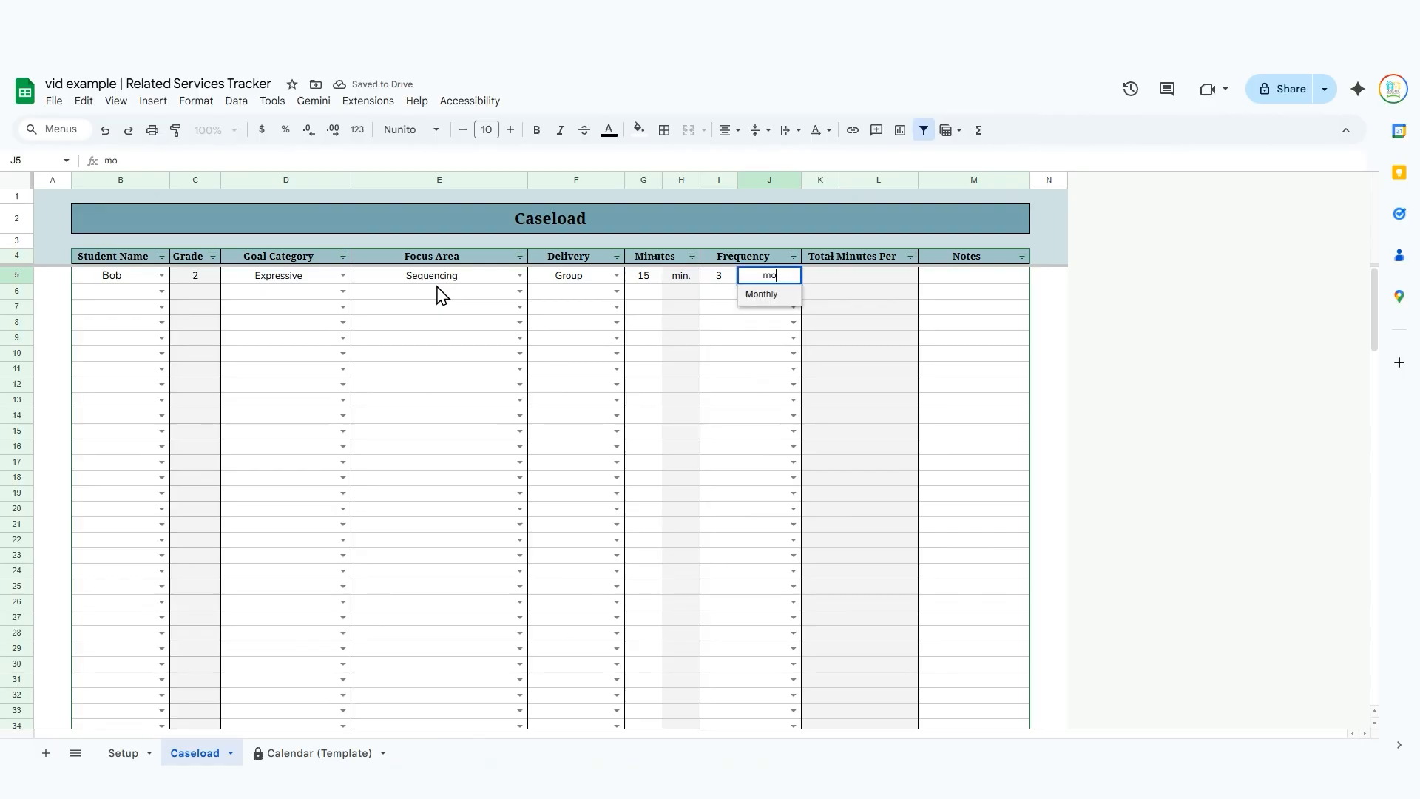
pyautogui.press('Return')
# Examine the grey Grade and minutes unit columns on the Caseload sheet.
pyautogui.click(196, 180)
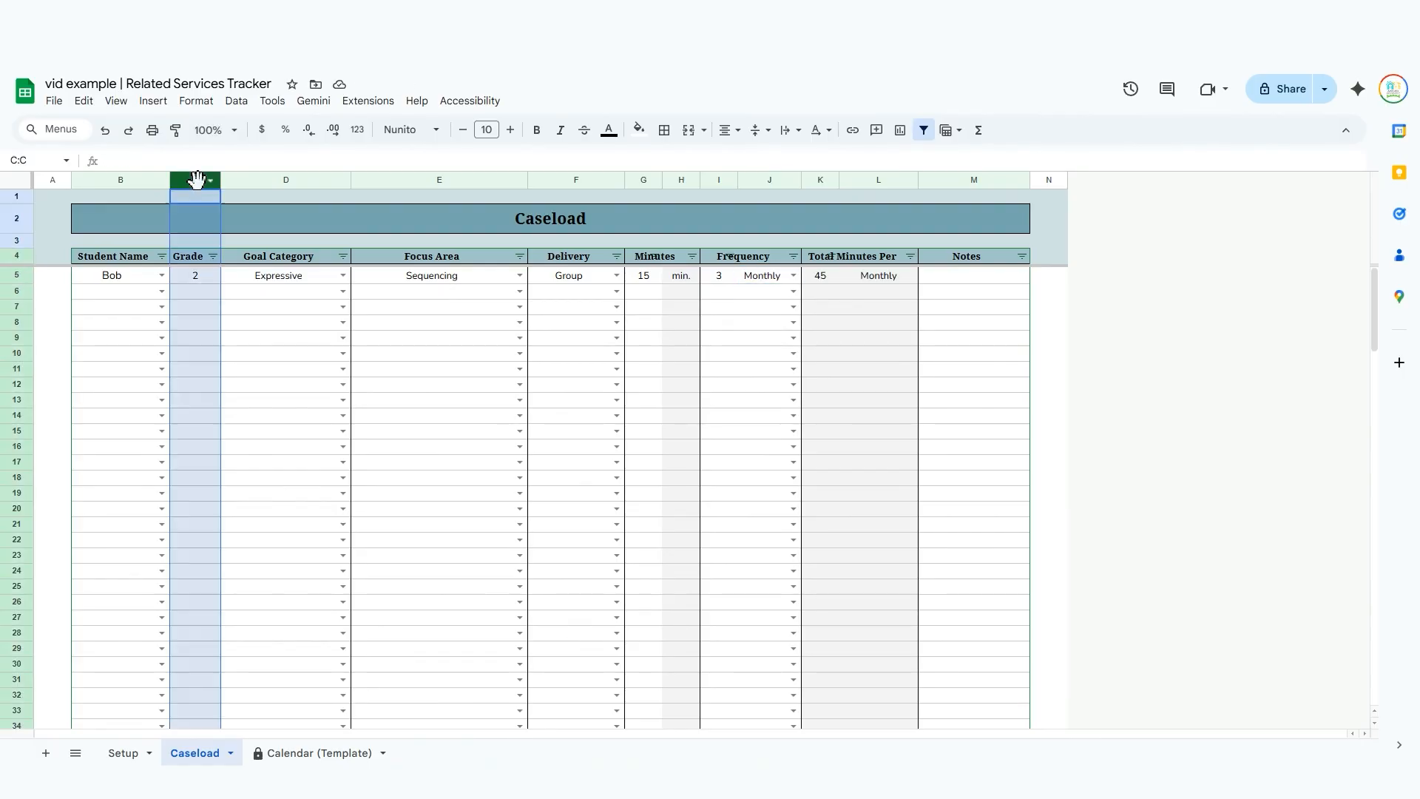
pyautogui.rightClick(685, 185)
pyautogui.click(1124, 334)
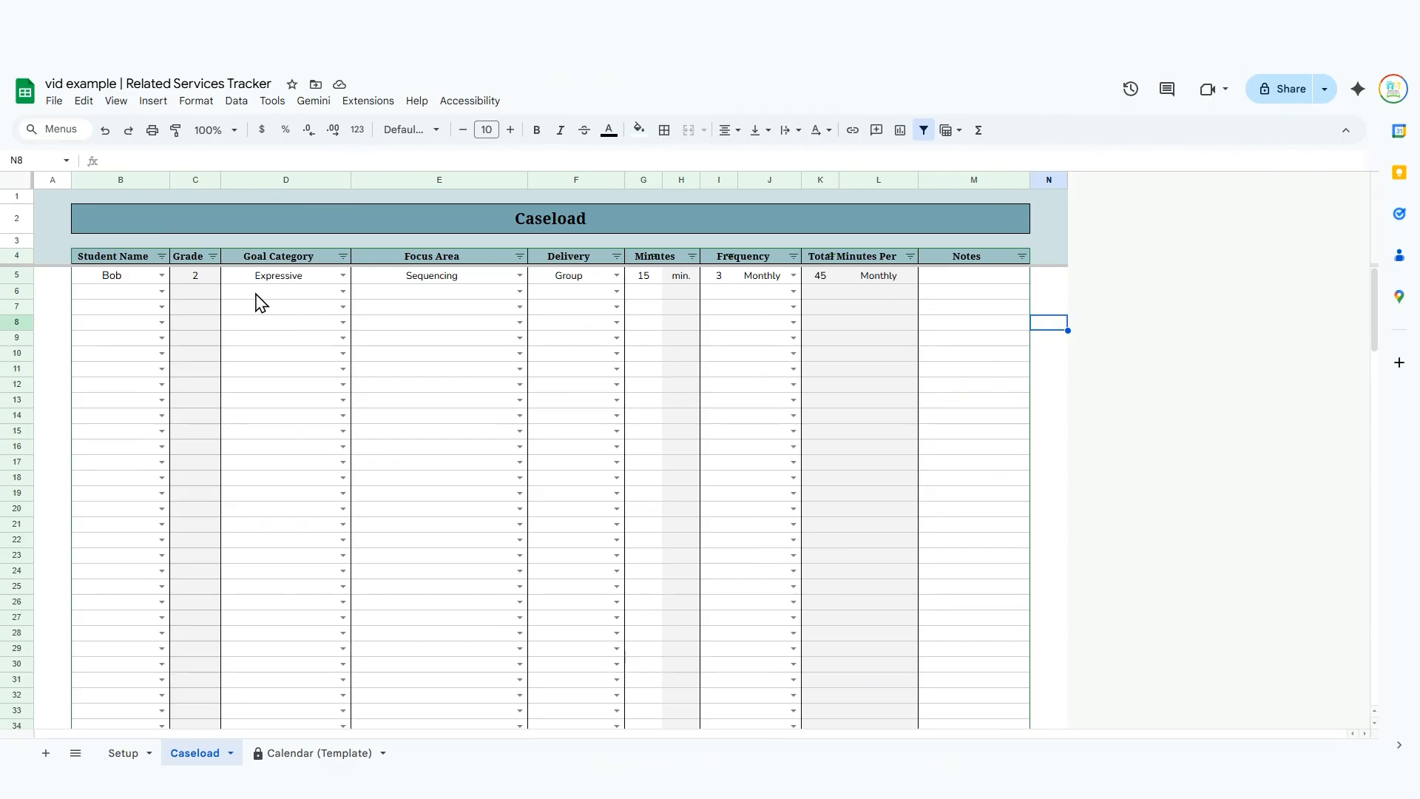
# Choose the second student's name in row 6 of the Caseload sheet and set the goal category to Artic.
pyautogui.click(116, 295)
pyautogui.write('sa')
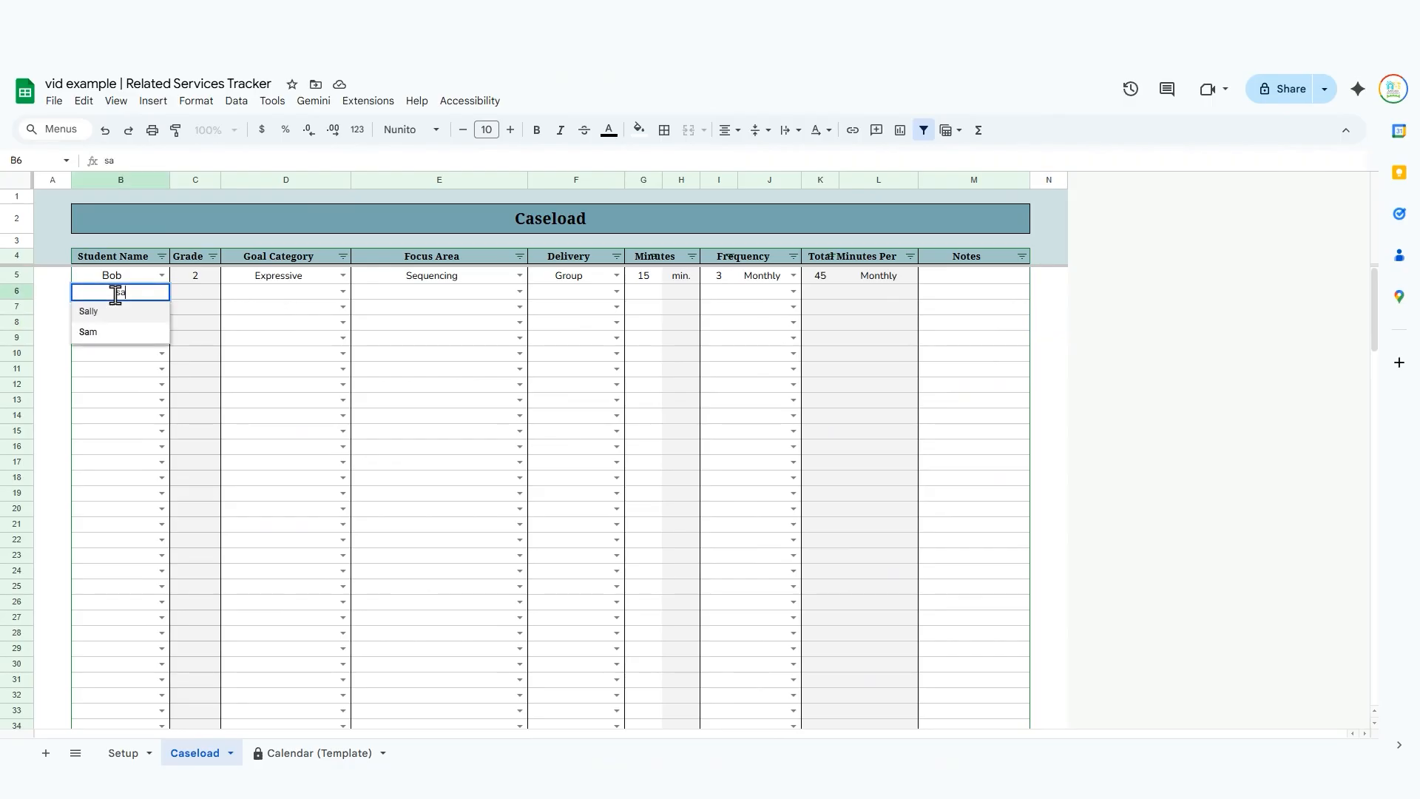
pyautogui.click(118, 306)
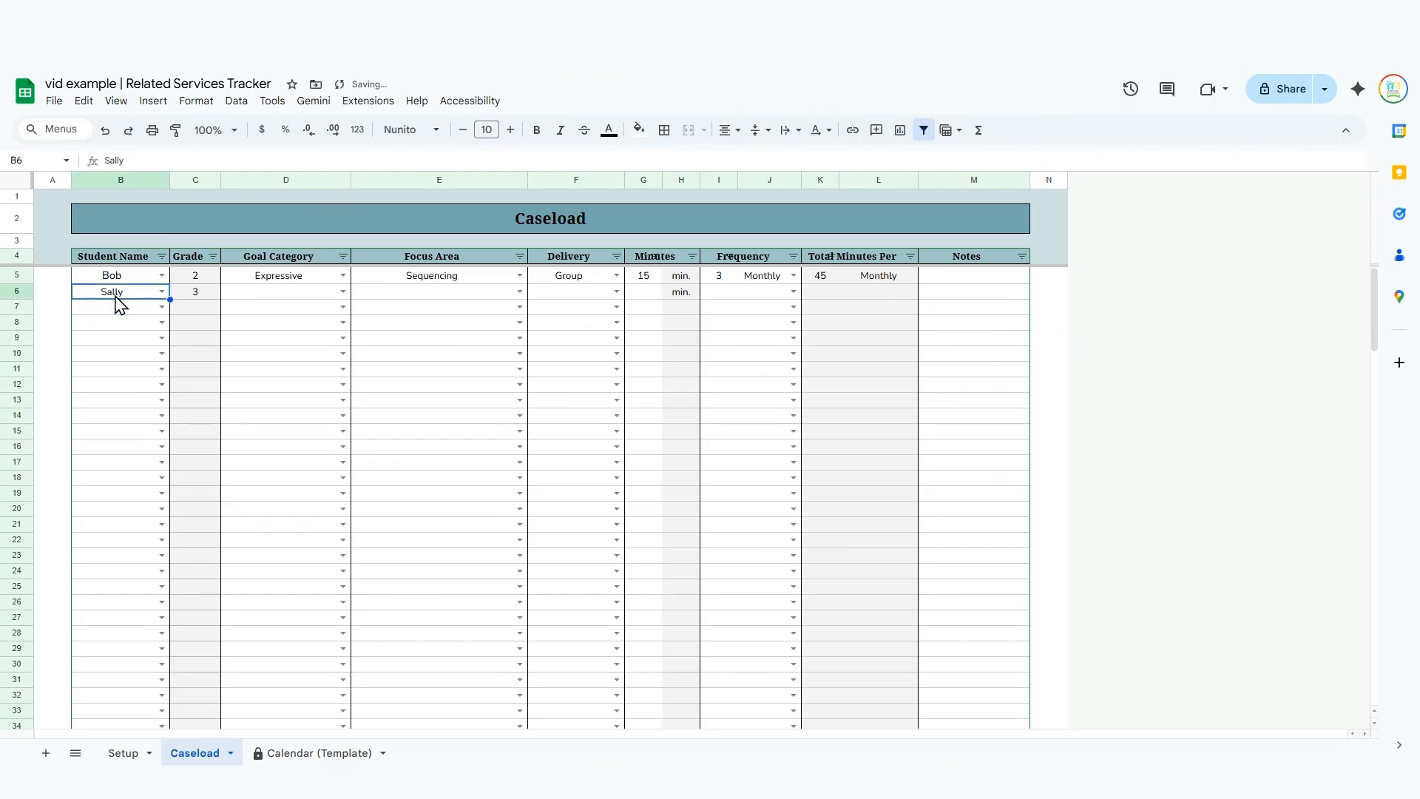
pyautogui.press('Tab')
pyautogui.press('Tab')
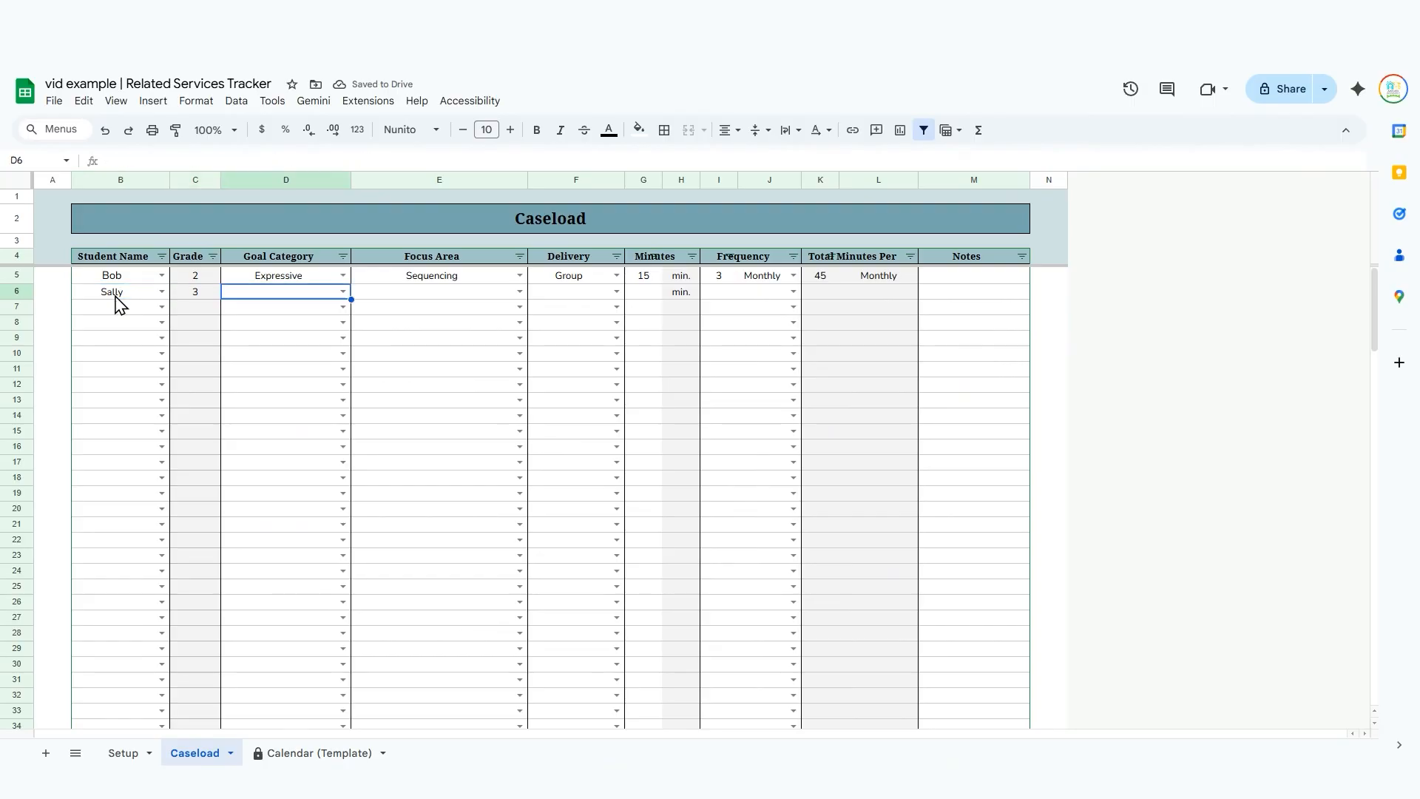
pyautogui.write('ar')
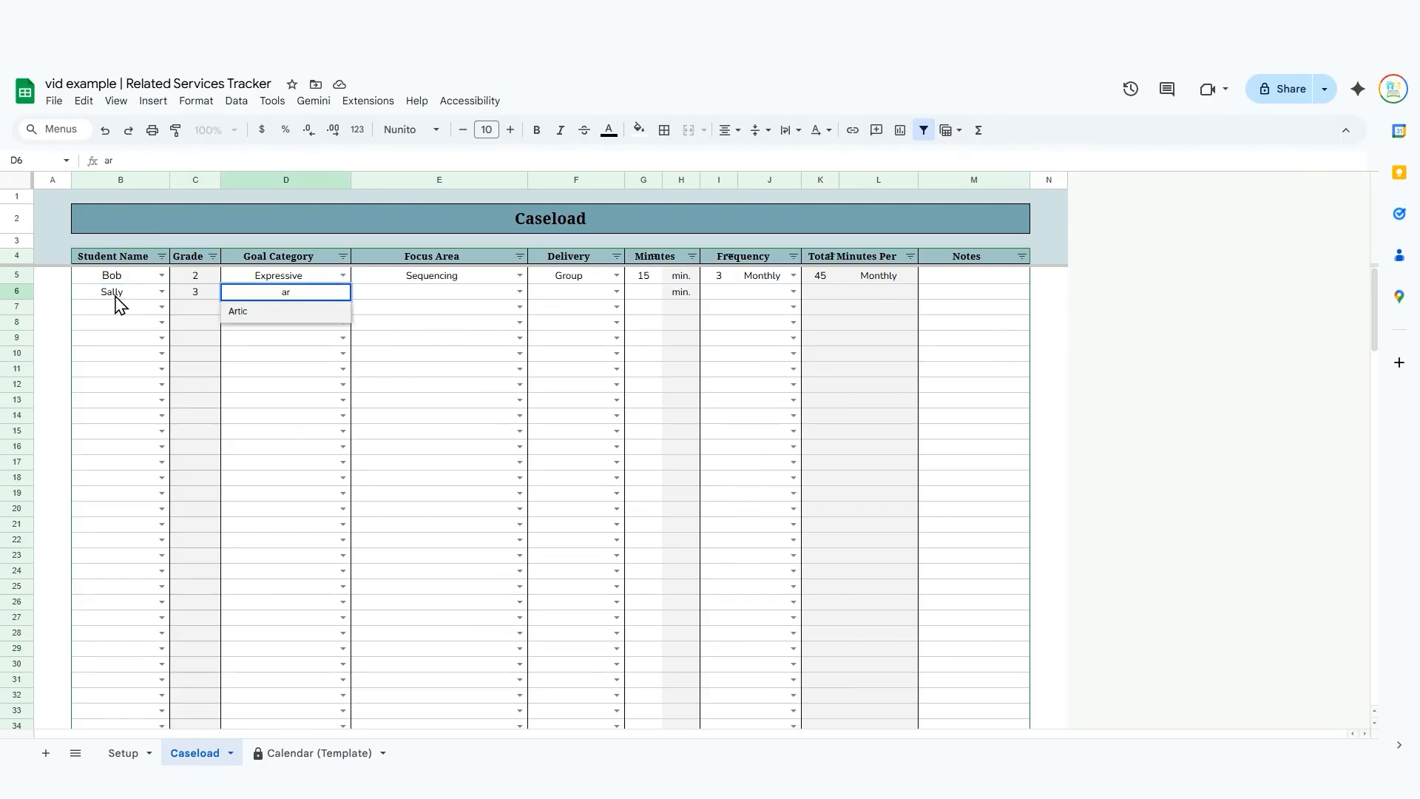
pyautogui.press('Return')
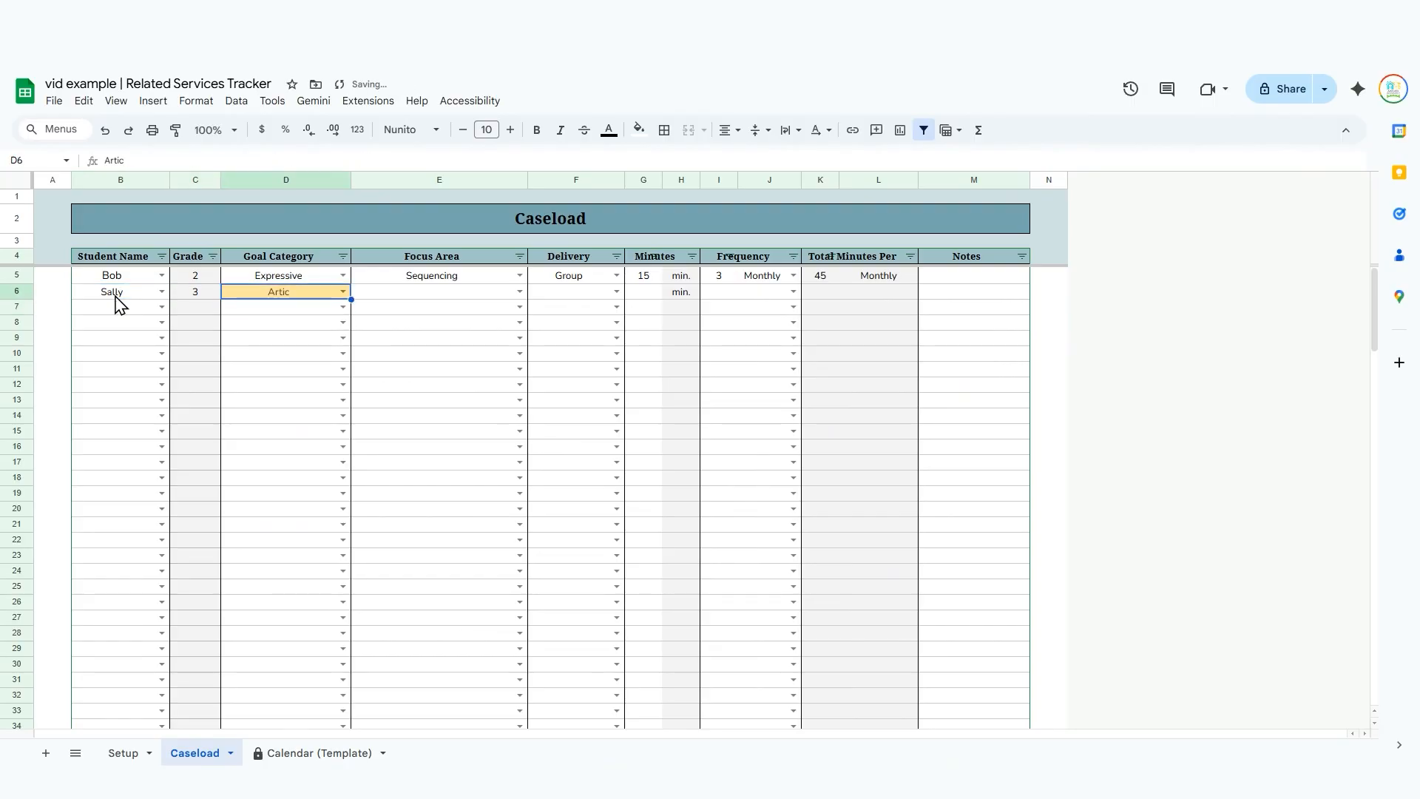
# Set the second student's focus area to /l, r/ and the delivery to Individual in row 6.
pyautogui.press('Tab')
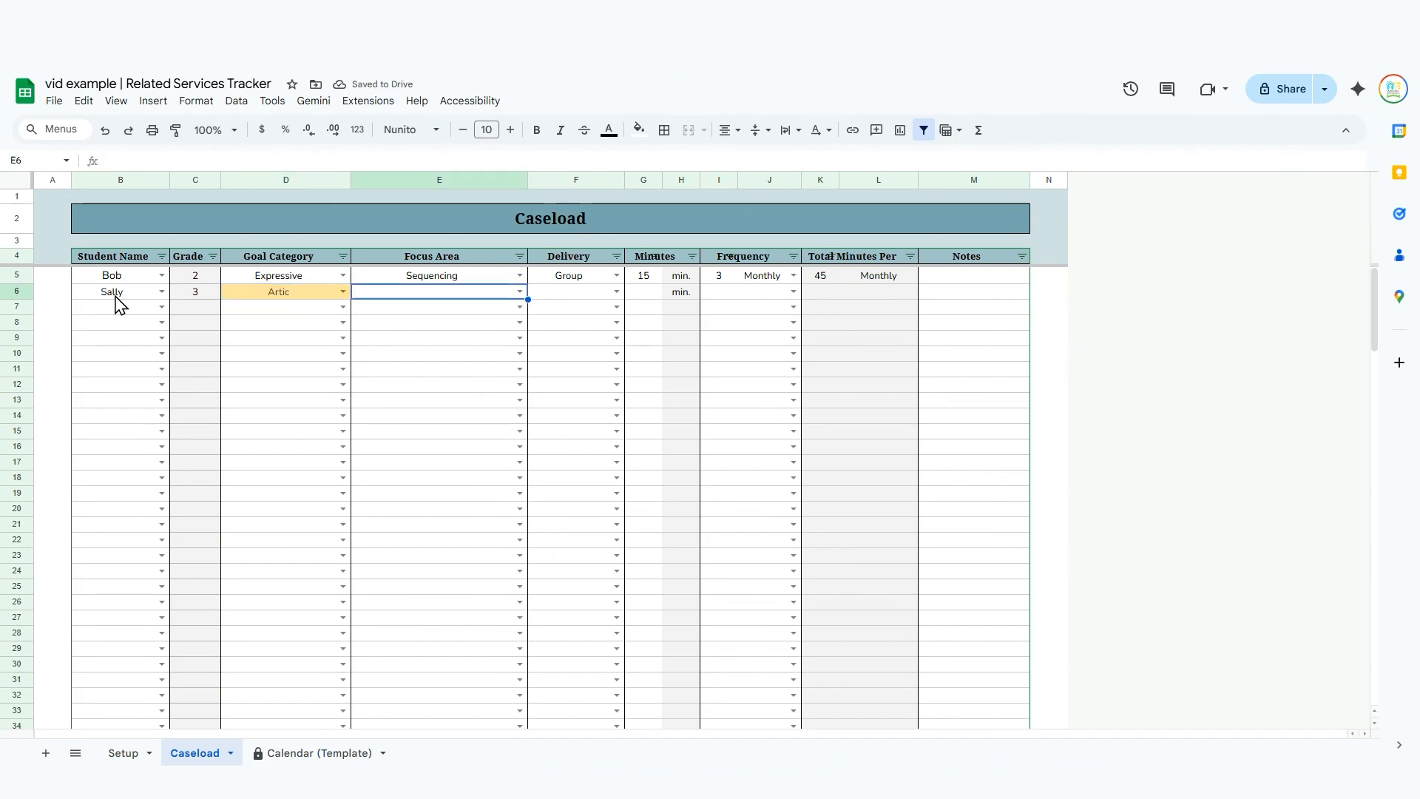
pyautogui.press('Return')
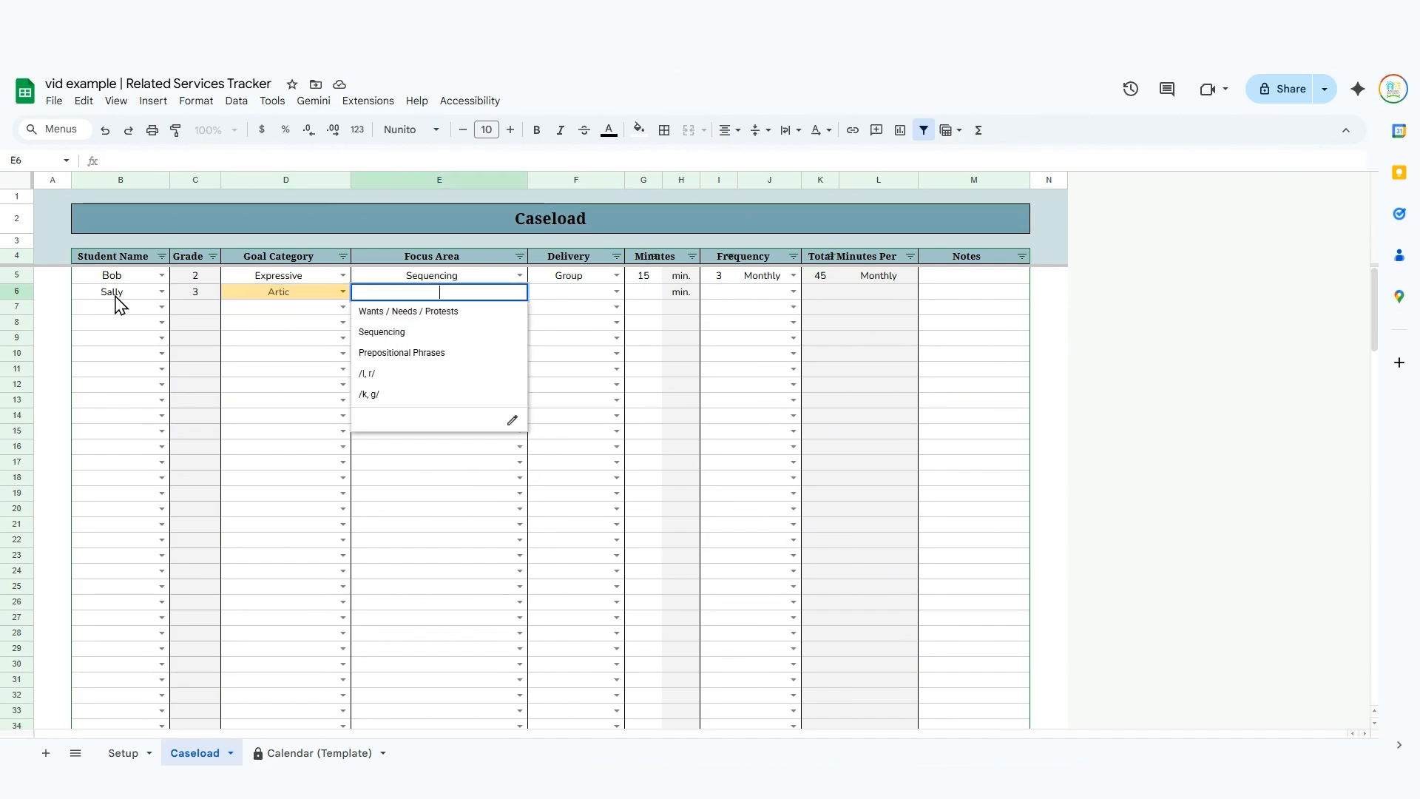
pyautogui.click(463, 373)
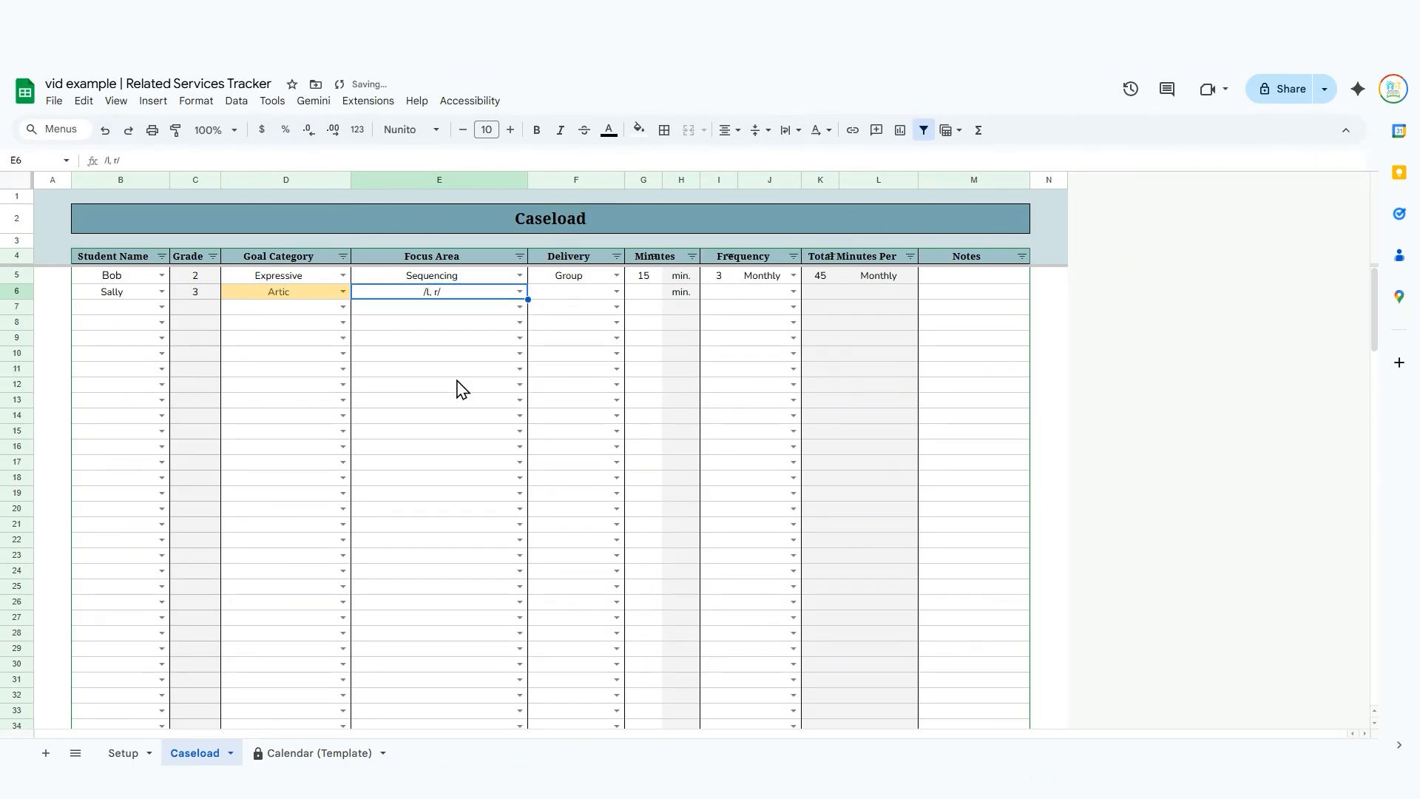
pyautogui.click(617, 291)
pyautogui.click(584, 332)
# Enter 20 minutes with a frequency of 4 Monthly for the second student in row 6.
pyautogui.click(644, 295)
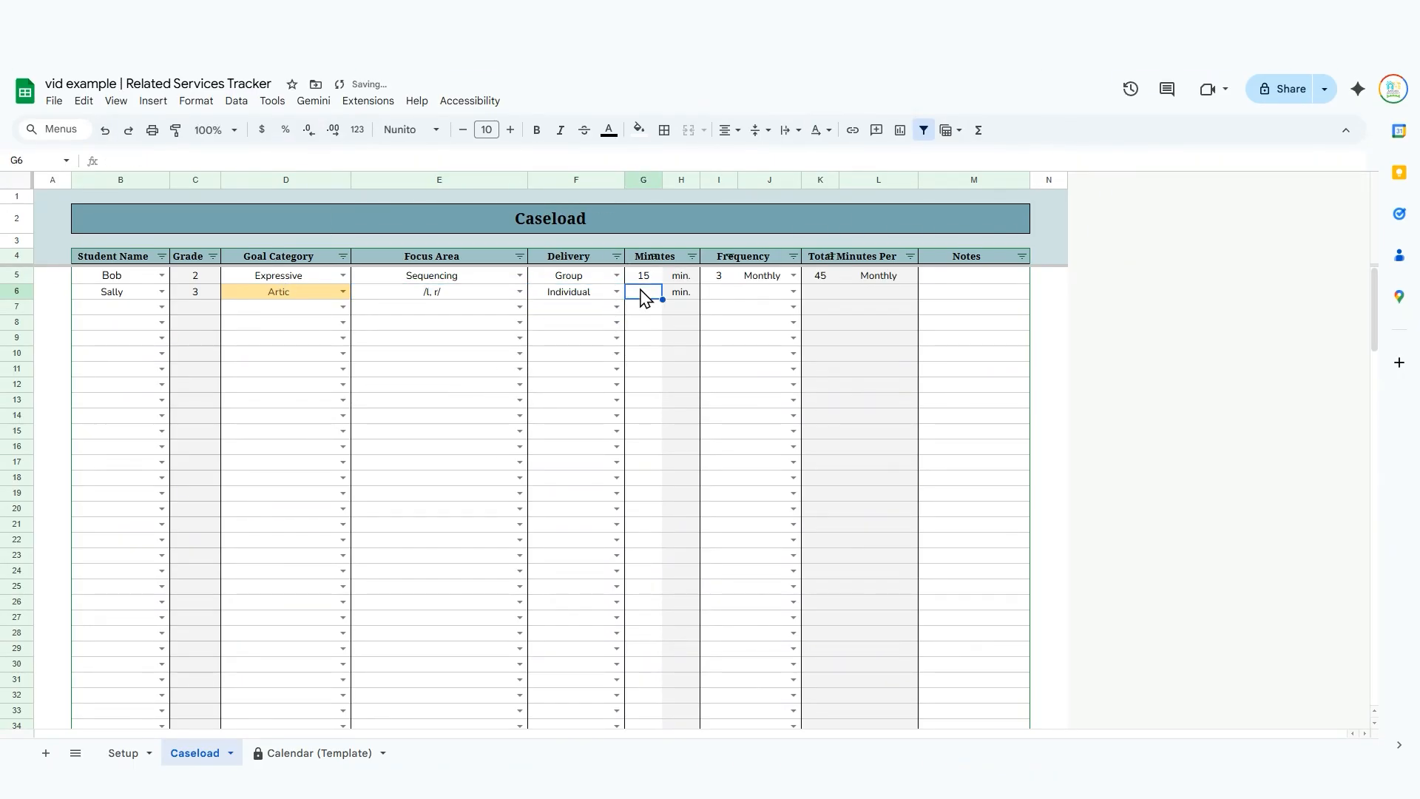
pyautogui.write('20')
pyautogui.press('Tab')
pyautogui.press('Tab')
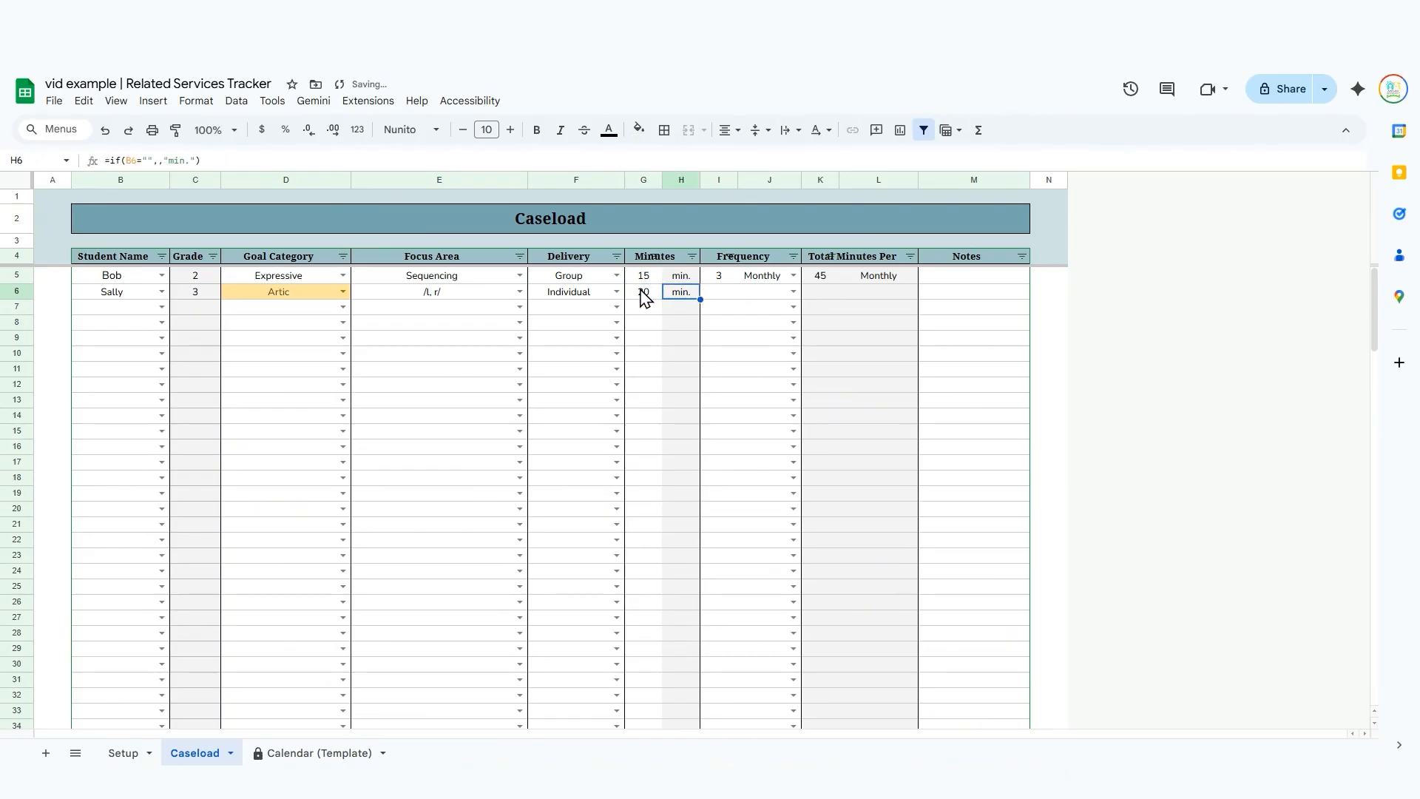
pyautogui.write('4')
pyautogui.press('Tab')
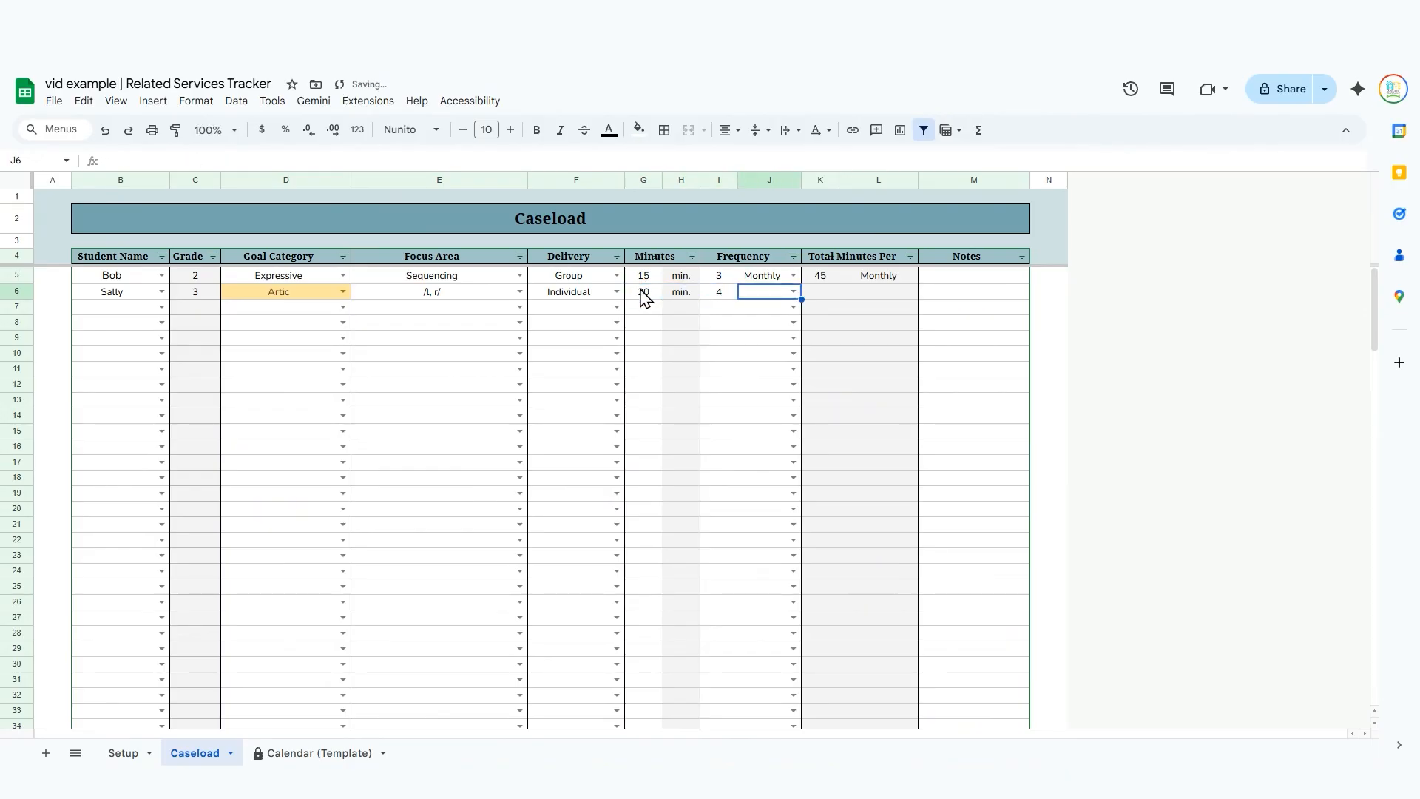
pyautogui.write('mo')
pyautogui.press('Return')
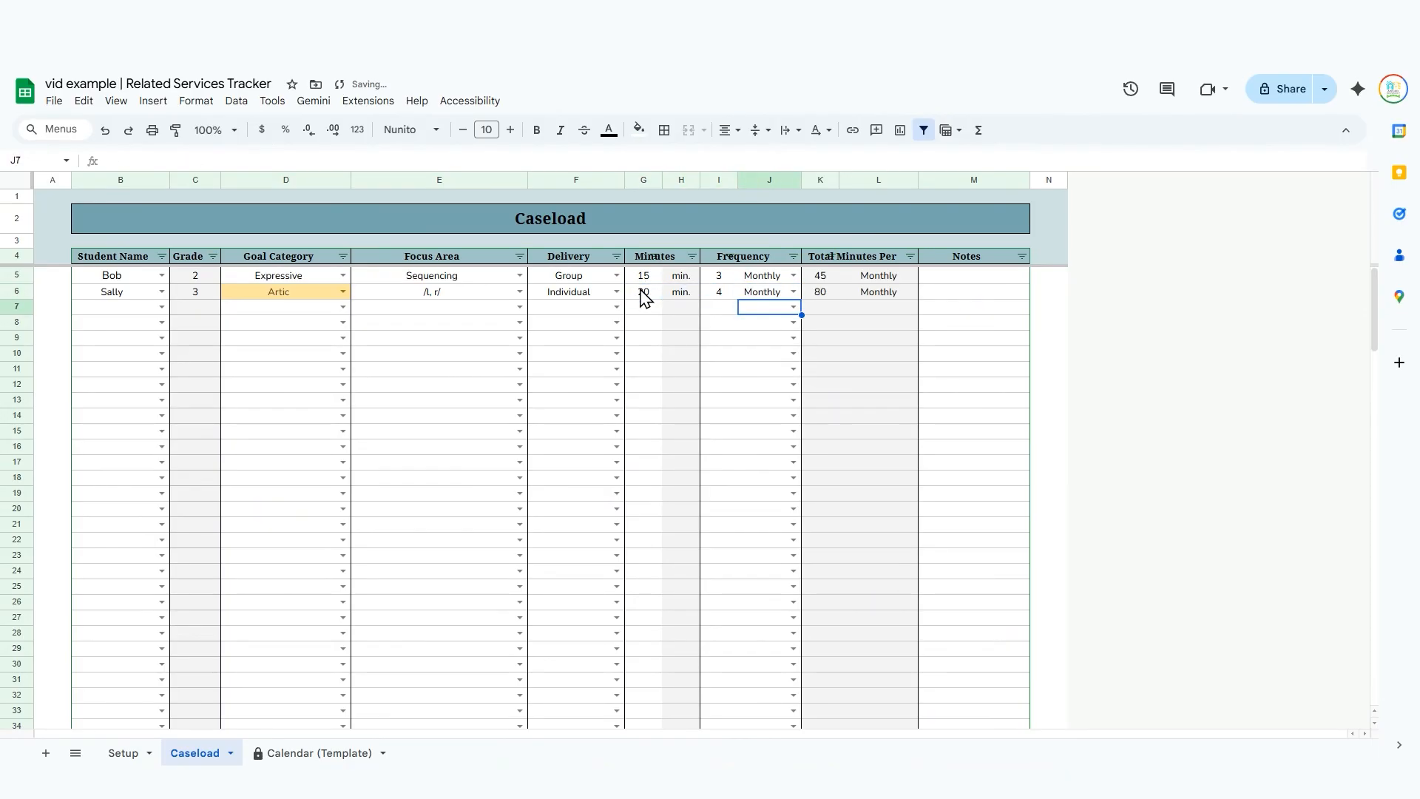
# Review the second student's total minutes period in row 6 and highlight the Student Name column.
pyautogui.press('Right')
pyautogui.press('Right')
pyautogui.press('Up')
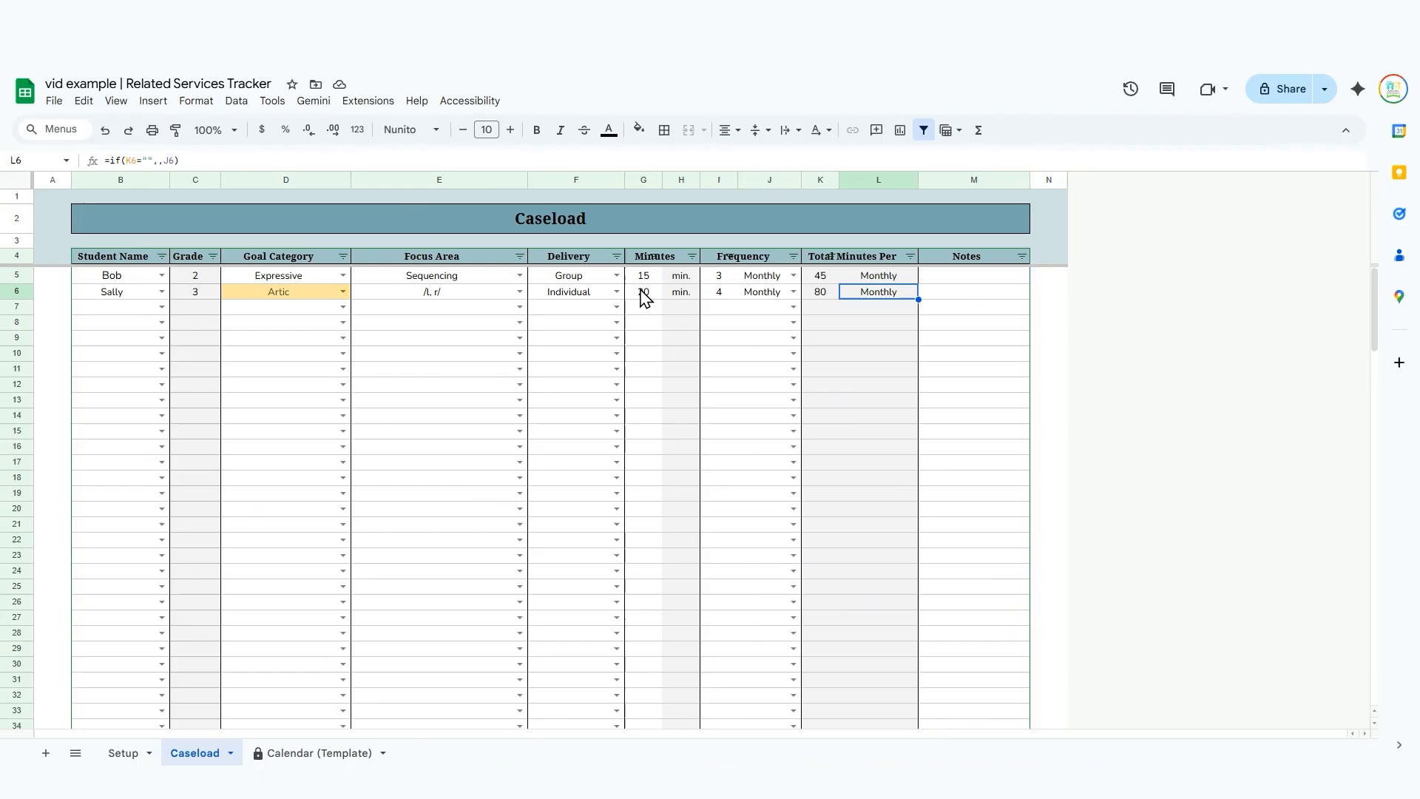
pyautogui.press('Down')
pyautogui.press('Left')
pyautogui.press('Left')
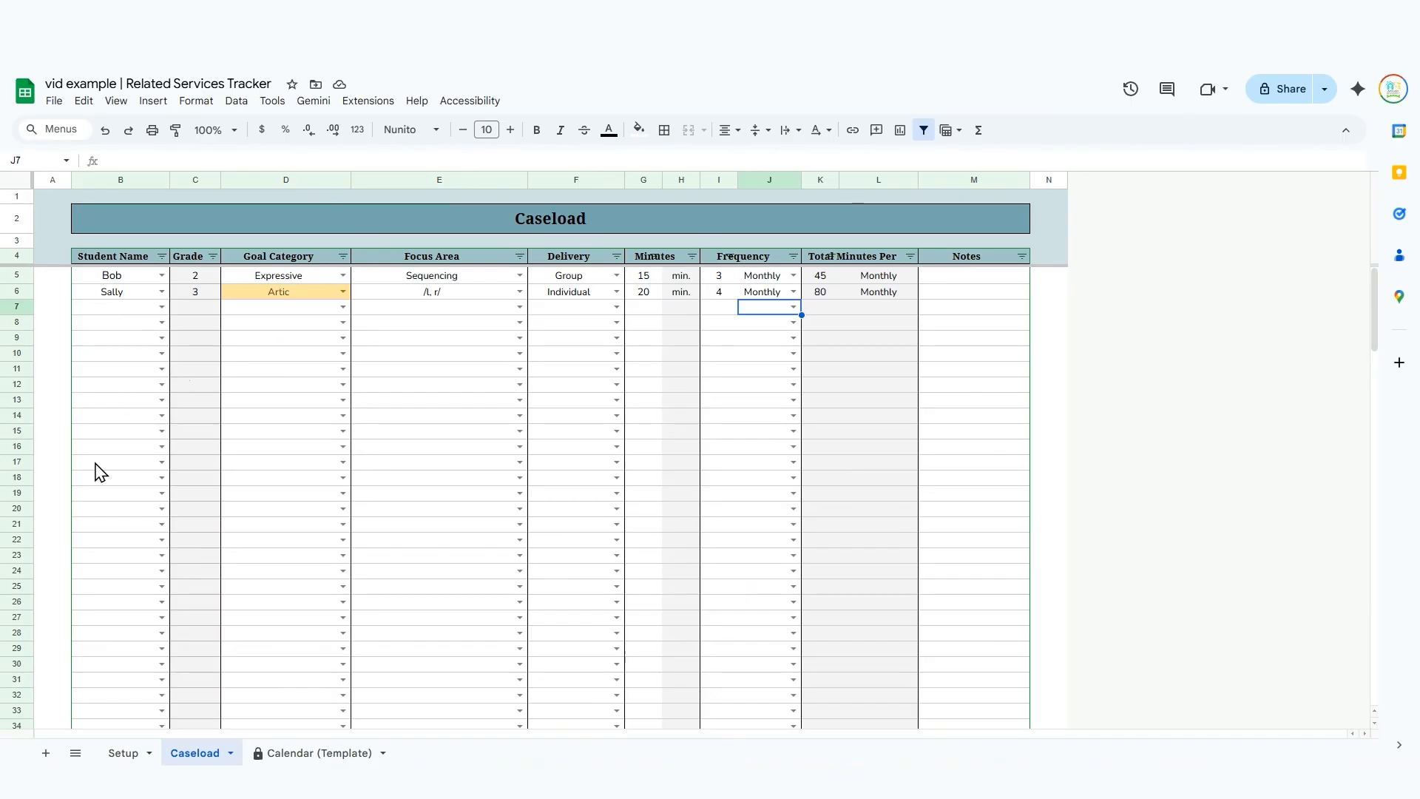
pyautogui.click(119, 182)
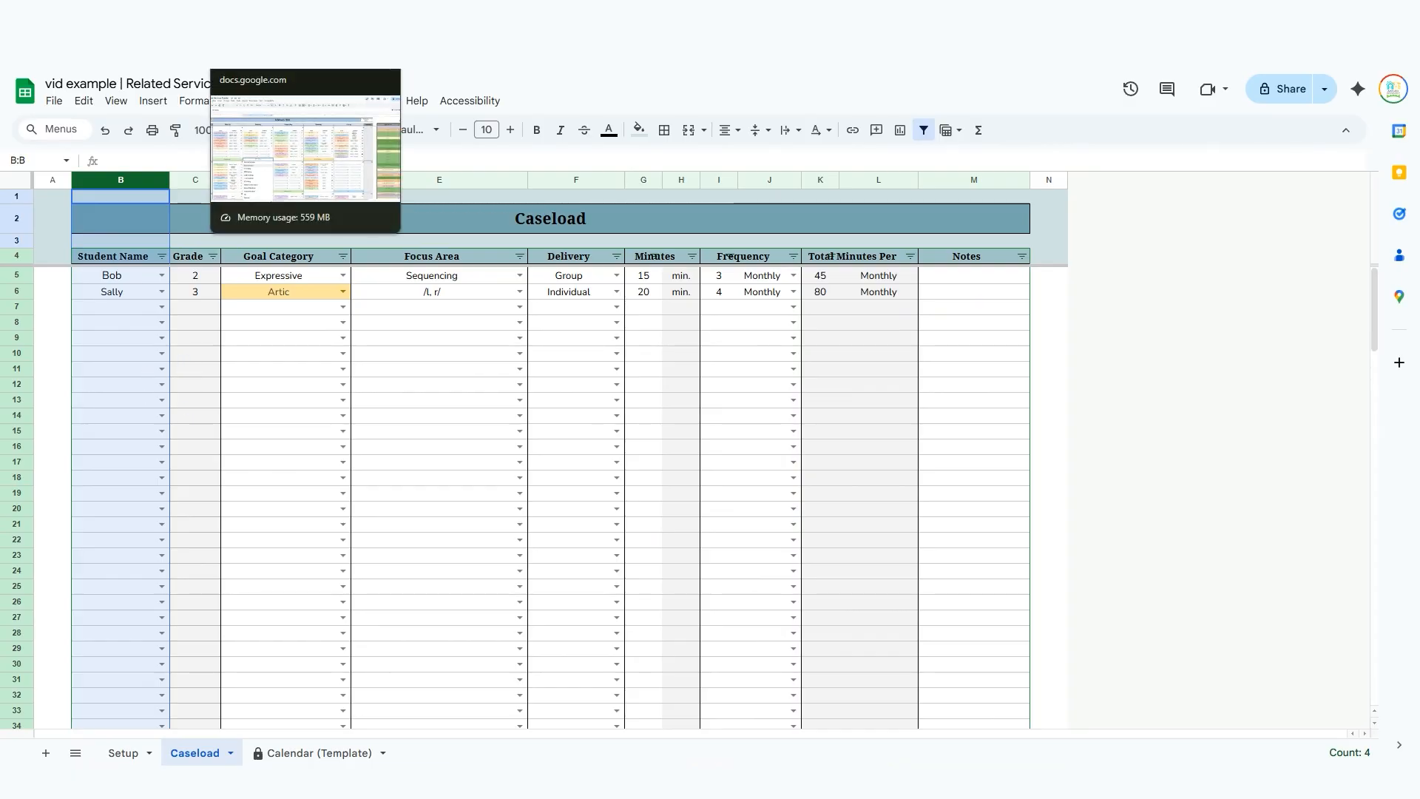
# Switch to the Ex. Related Services Tracker spreadsheet and open its Caseload sheet.
pyautogui.click(277, 15)
pyautogui.click(76, 374)
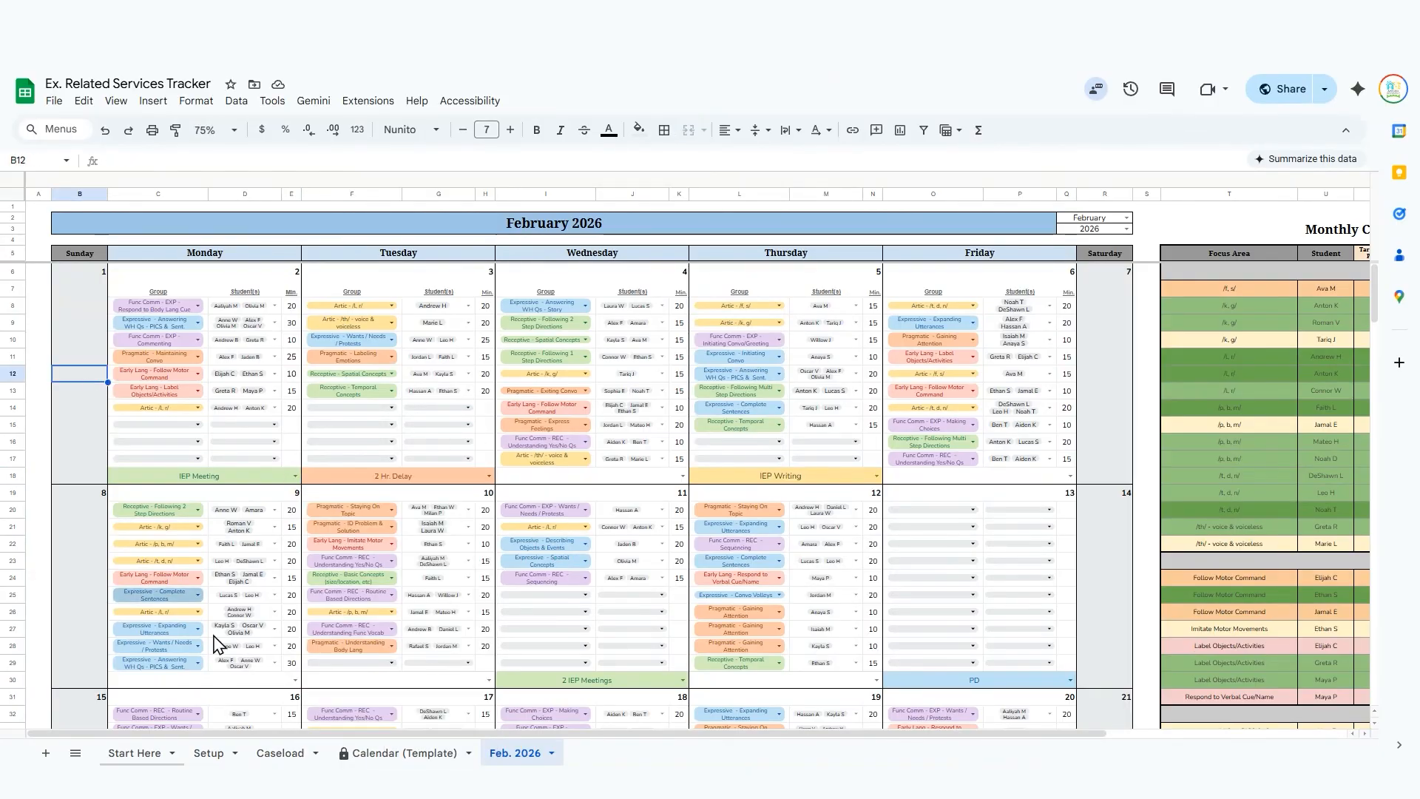
pyautogui.click(280, 753)
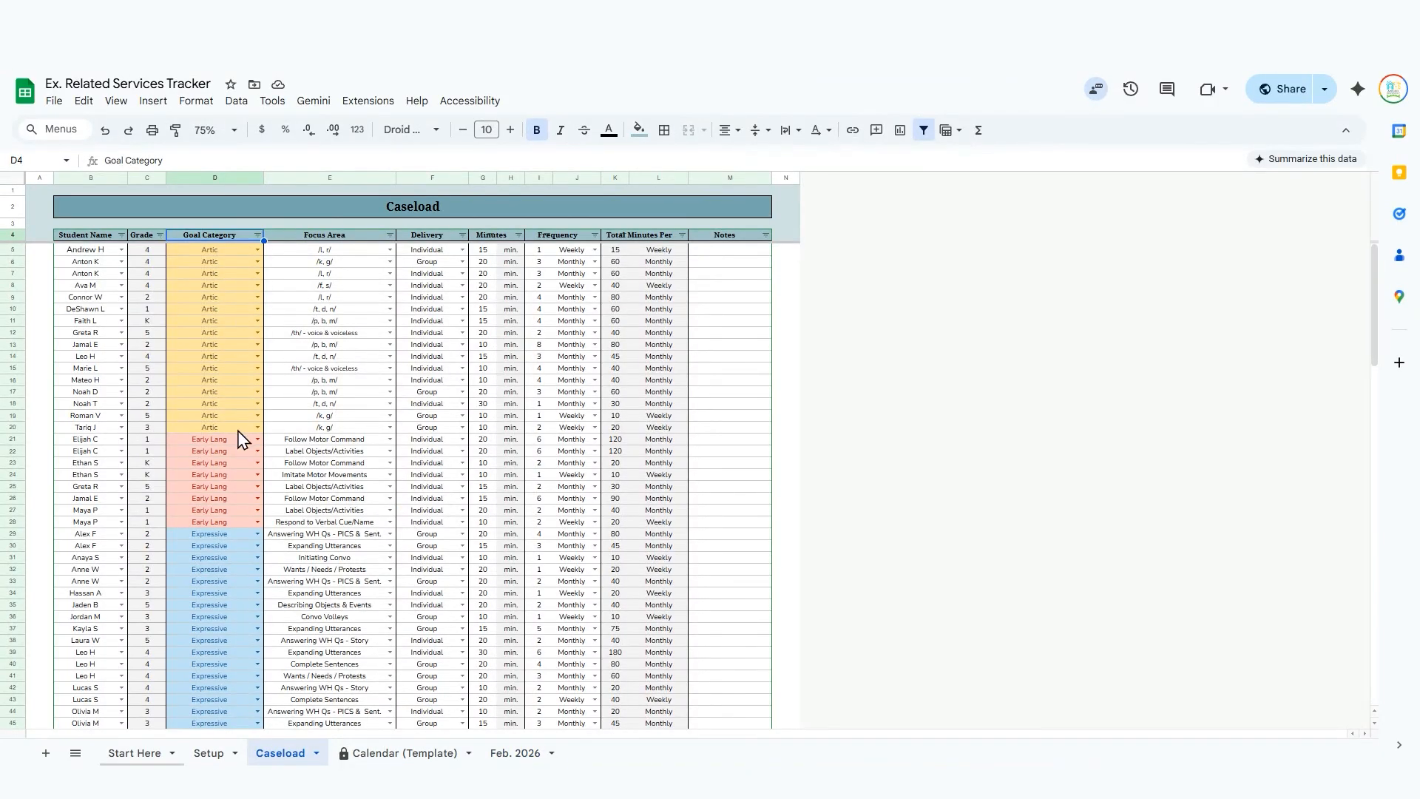
# Recolour the Early Lang option dark blue in the Goal Category dropdown rule and apply the change to the whole column.
pyautogui.click(256, 250)
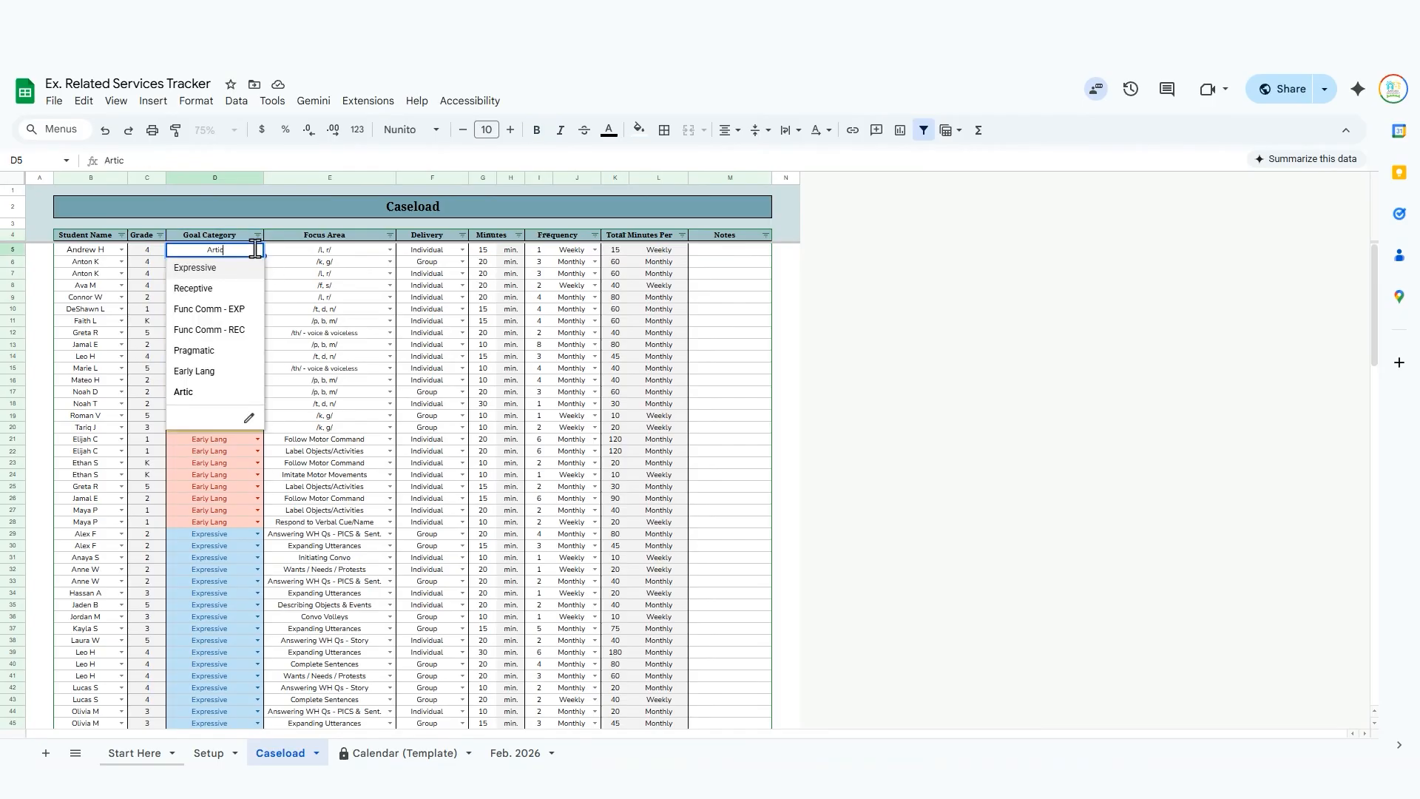
pyautogui.click(249, 418)
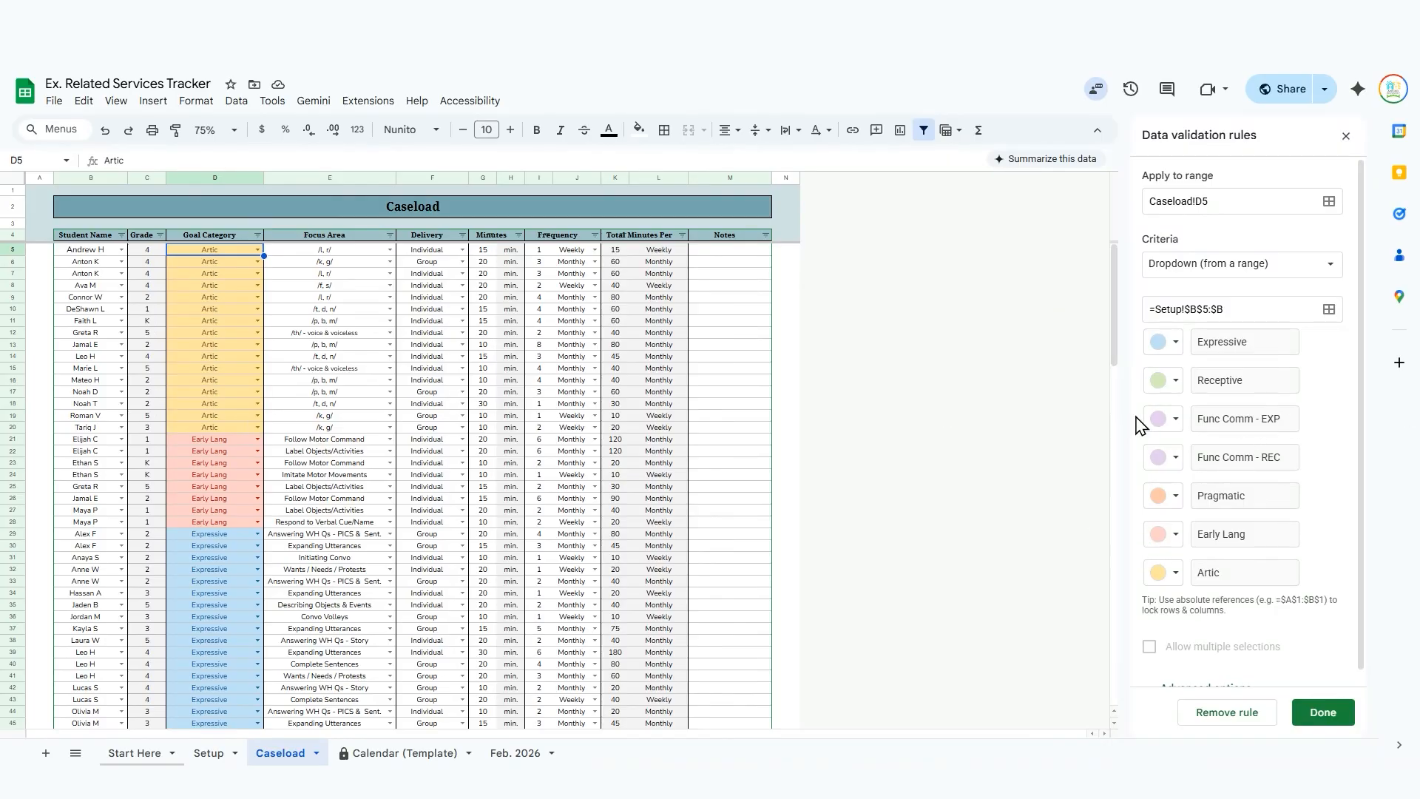
pyautogui.scroll(-1, 1255, 442)
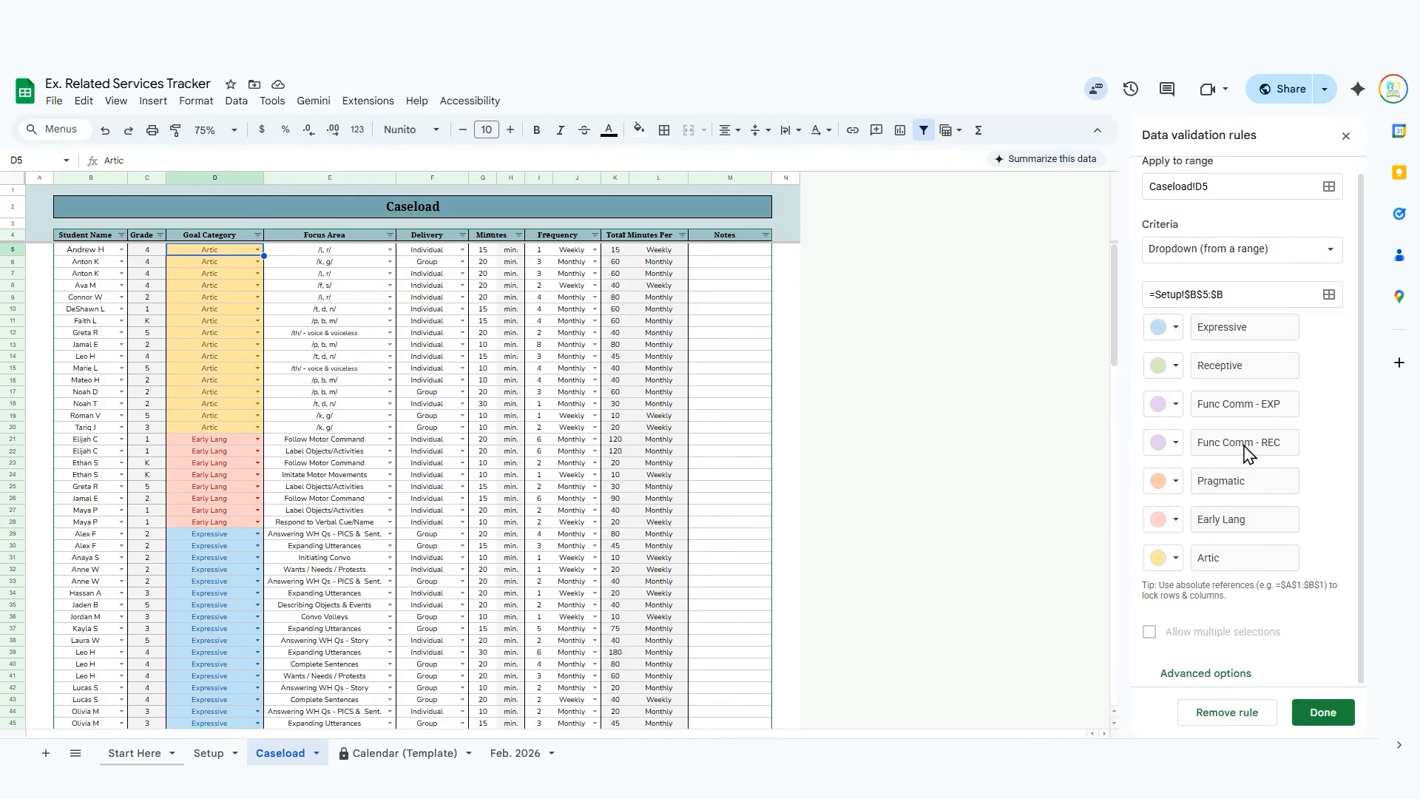
pyautogui.click(1172, 526)
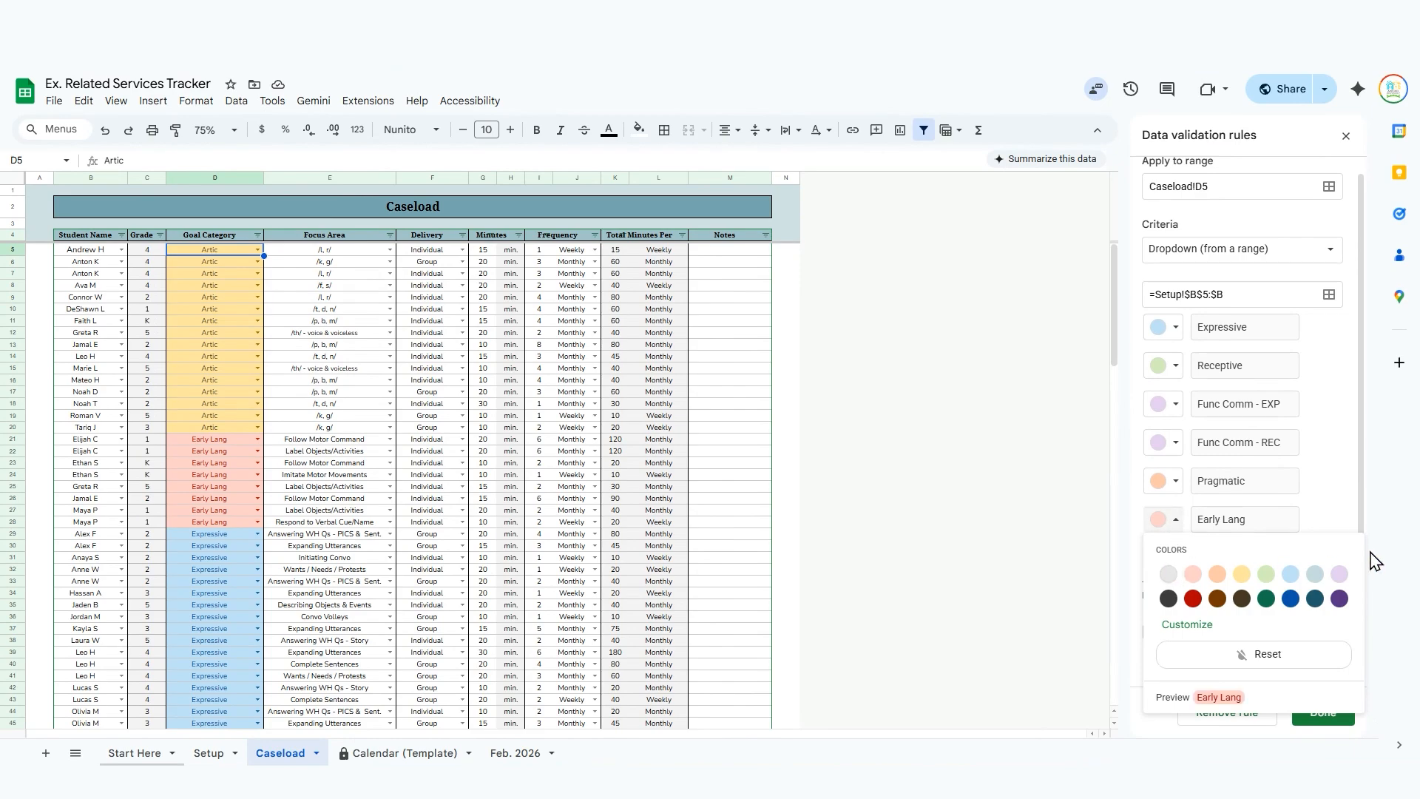
pyautogui.click(1290, 599)
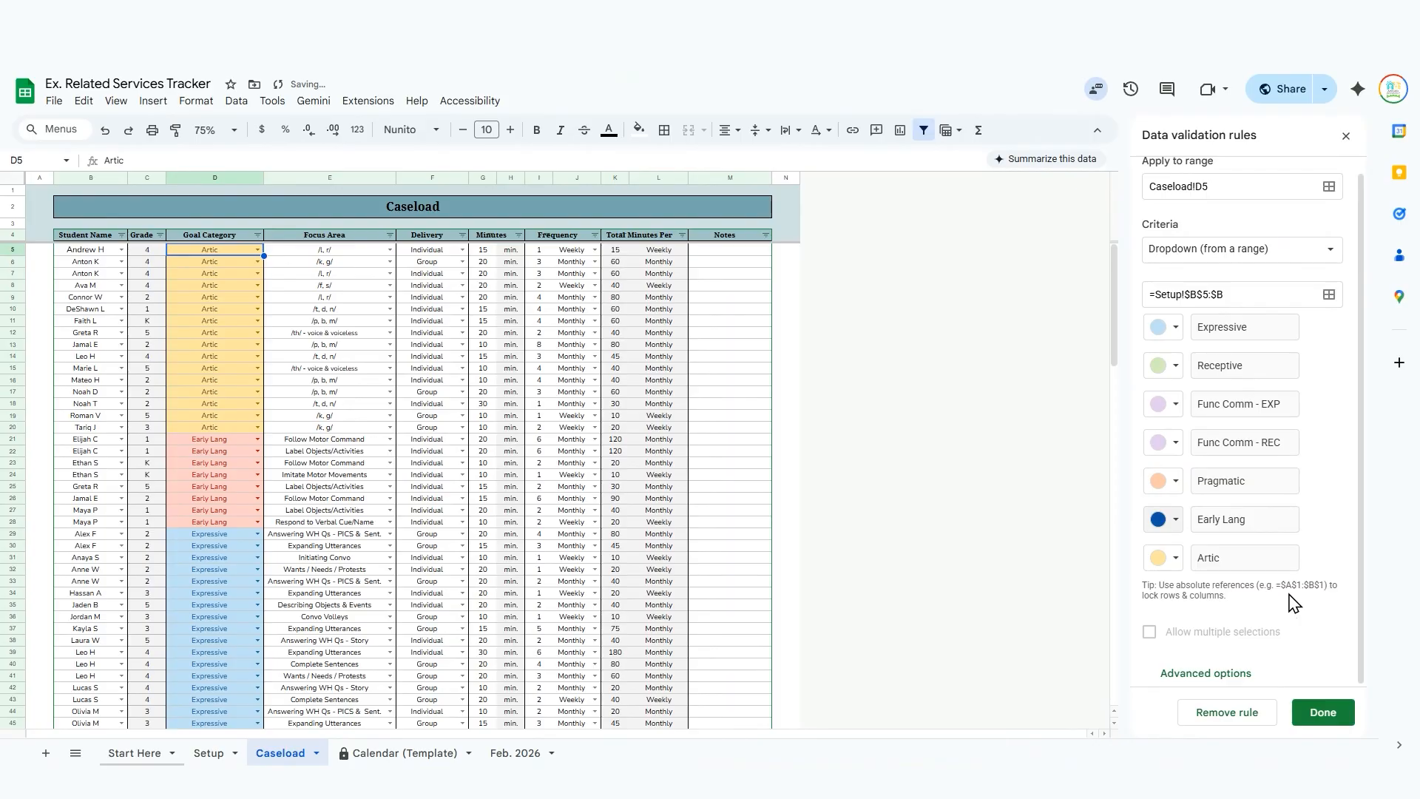
pyautogui.click(1316, 717)
pyautogui.click(872, 459)
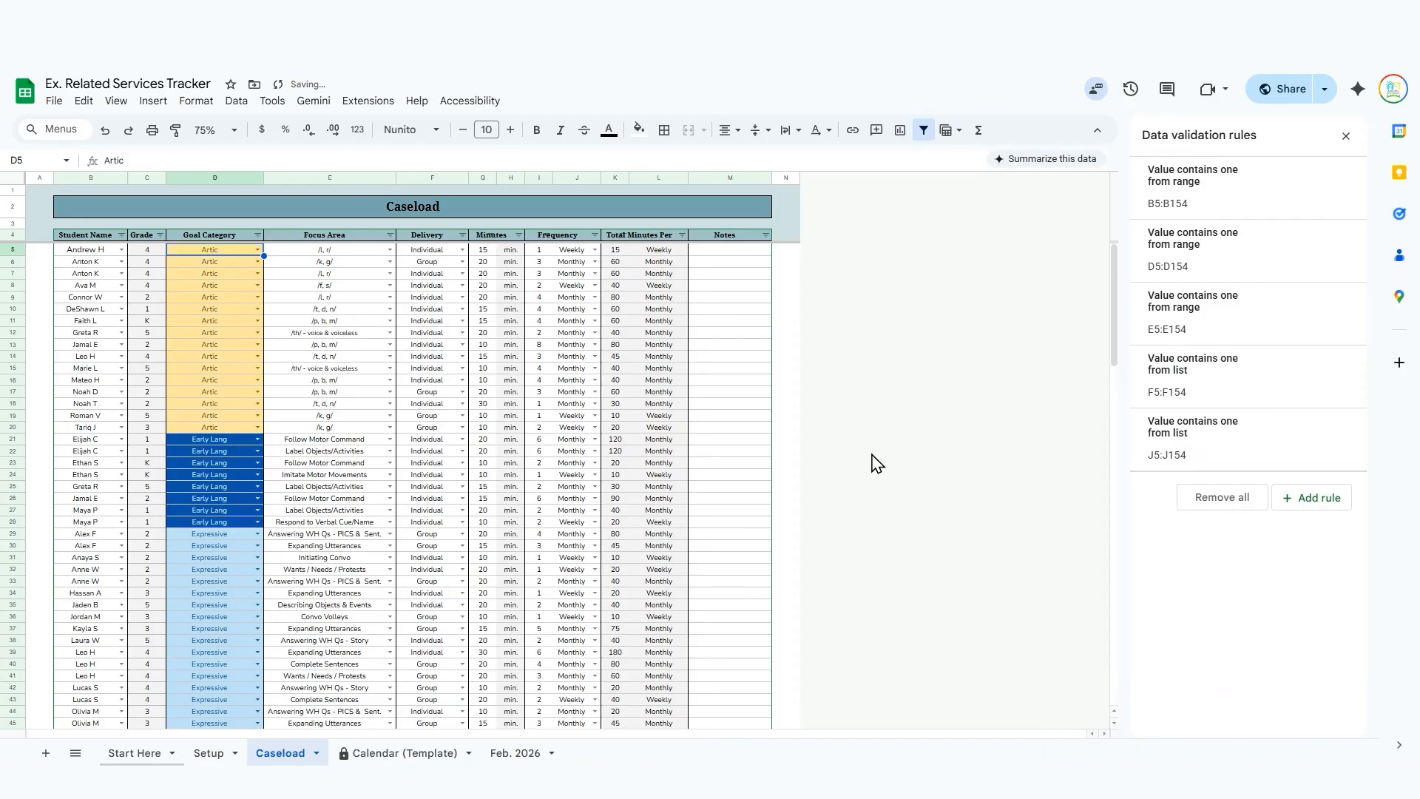
# Undo the Early Lang colour change, close the data validation rules and look through the colour-coded goal categories.
pyautogui.hotkey('ctrl', 'z')
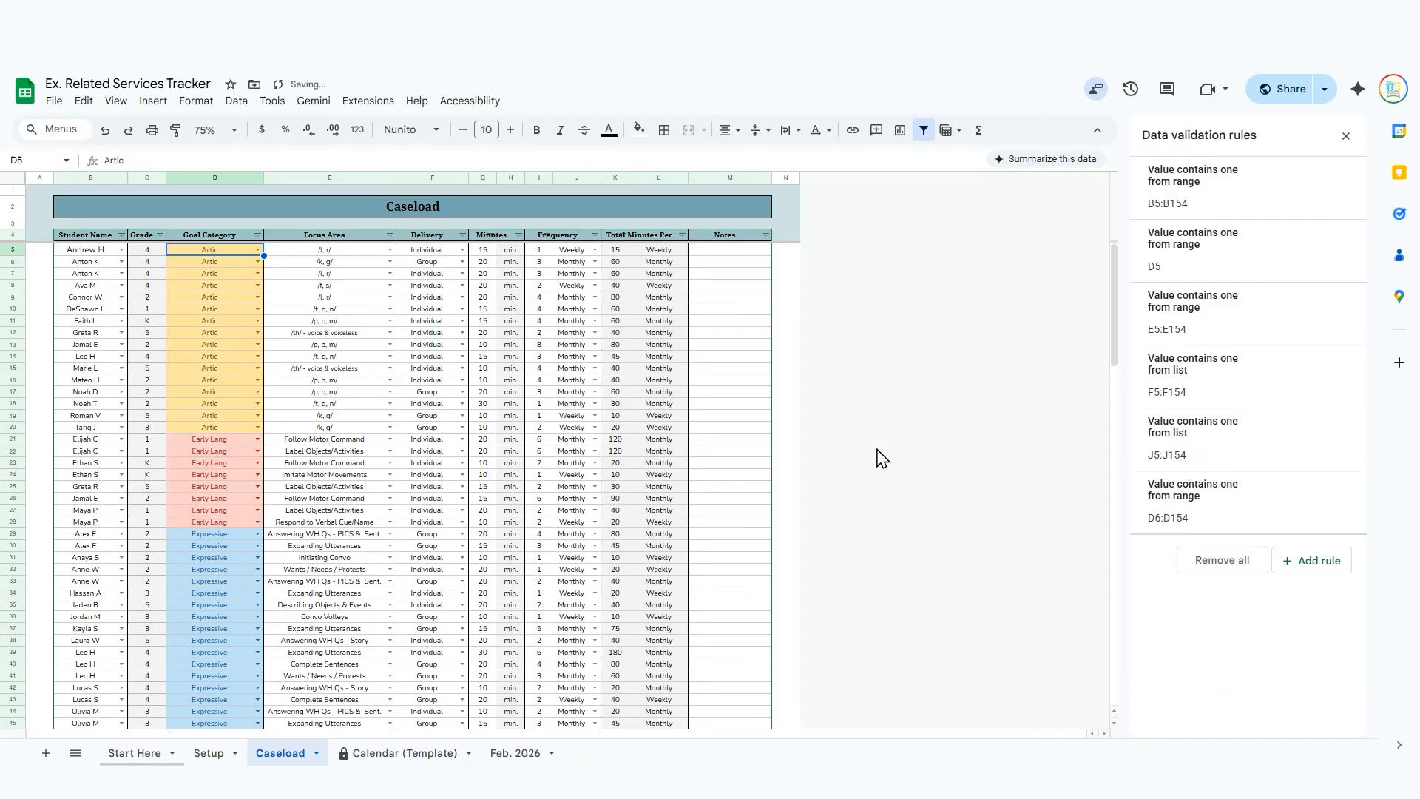
pyautogui.click(1347, 135)
pyautogui.scroll(-5, 225, 451)
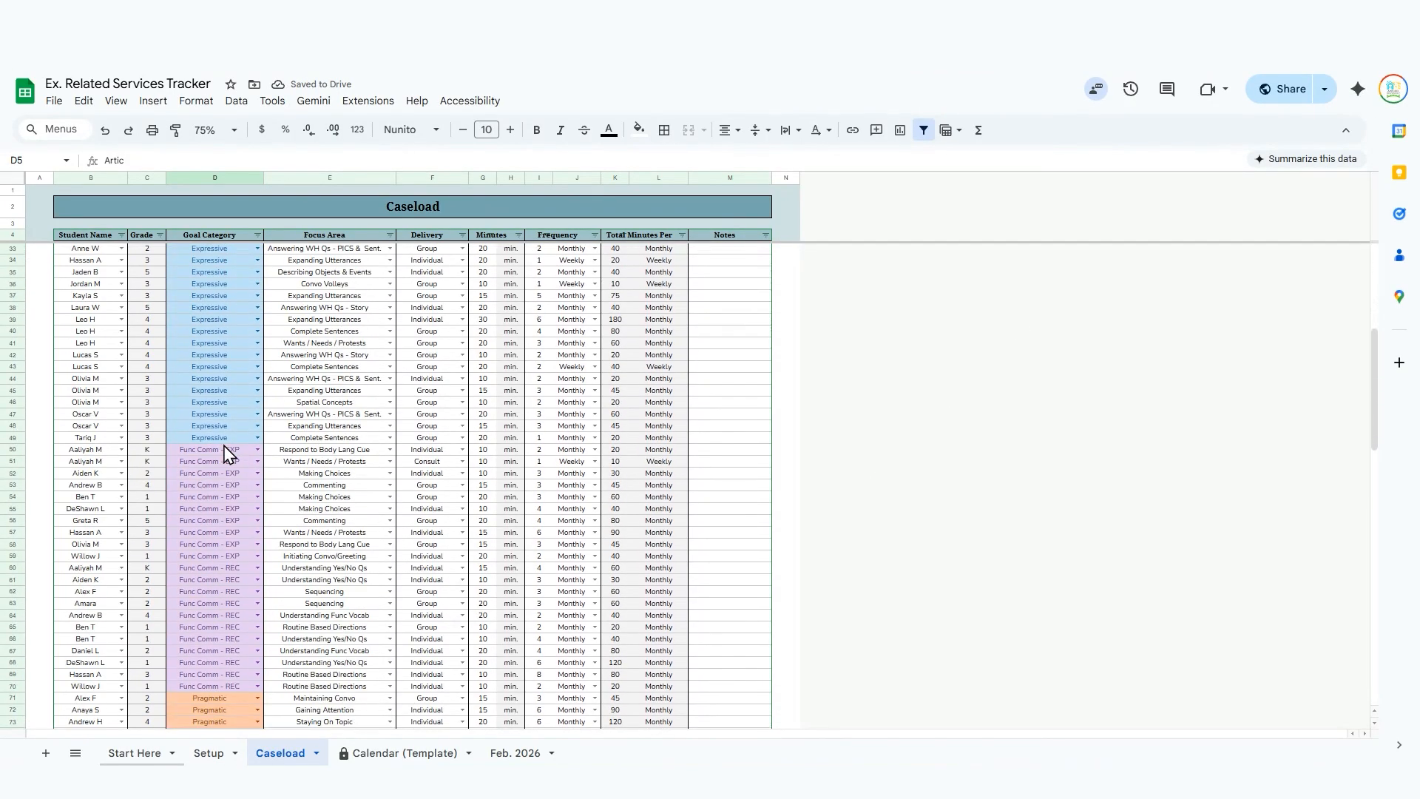
pyautogui.scroll(5, 226, 451)
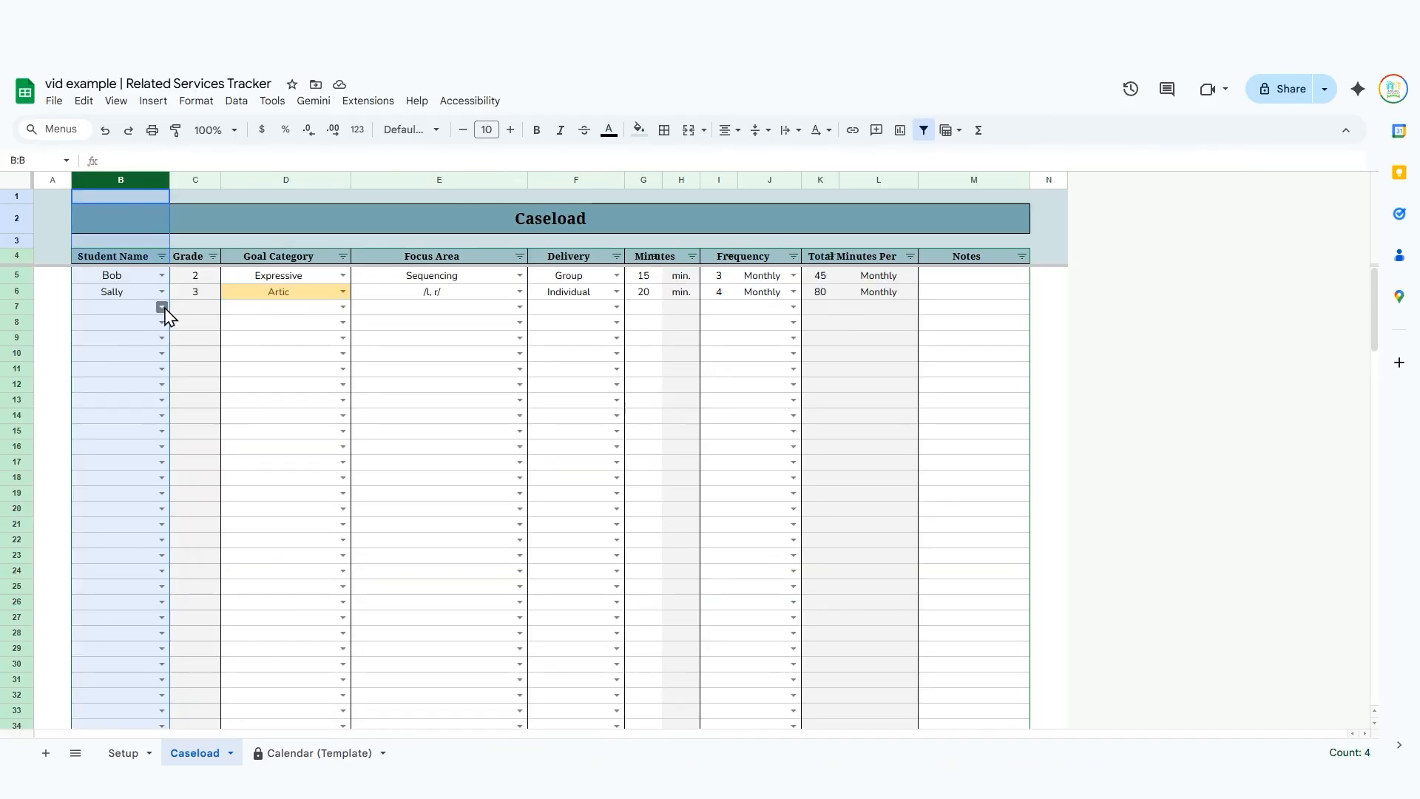
# In the vid example tracker's Caseload sheet, choose the third student's name in row 7 and set the goal category to Expressive.
pyautogui.click(161, 307)
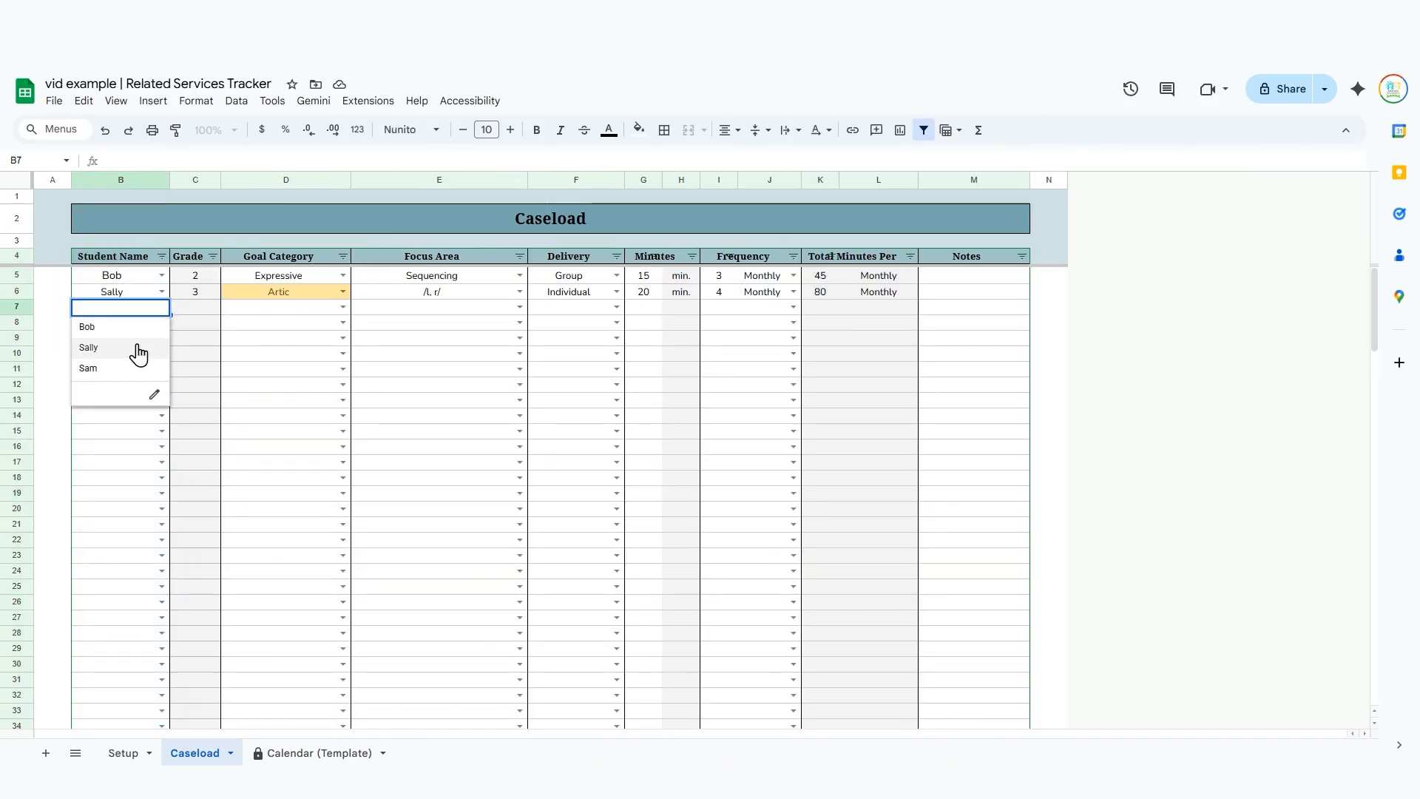
pyautogui.click(138, 368)
pyautogui.click(299, 314)
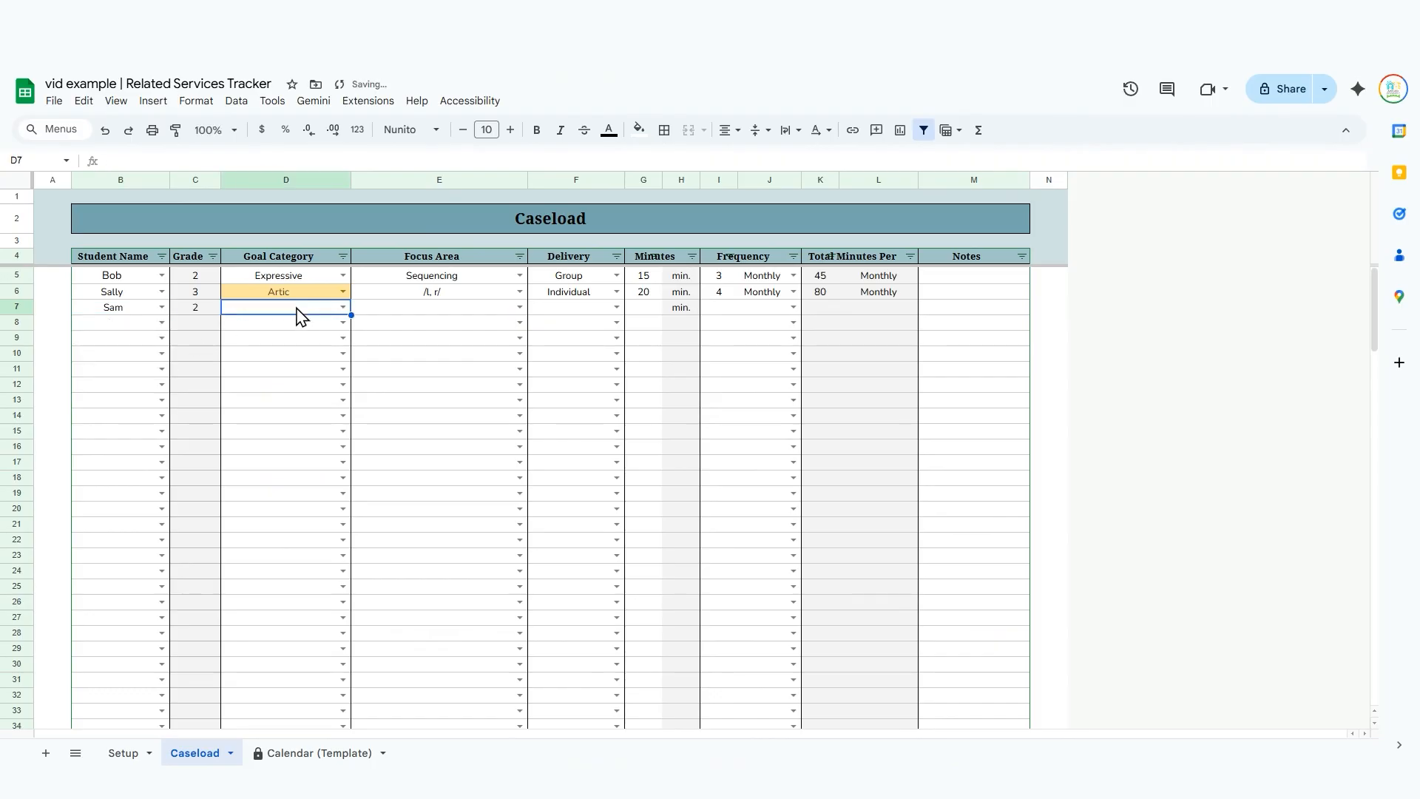
pyautogui.write('e')
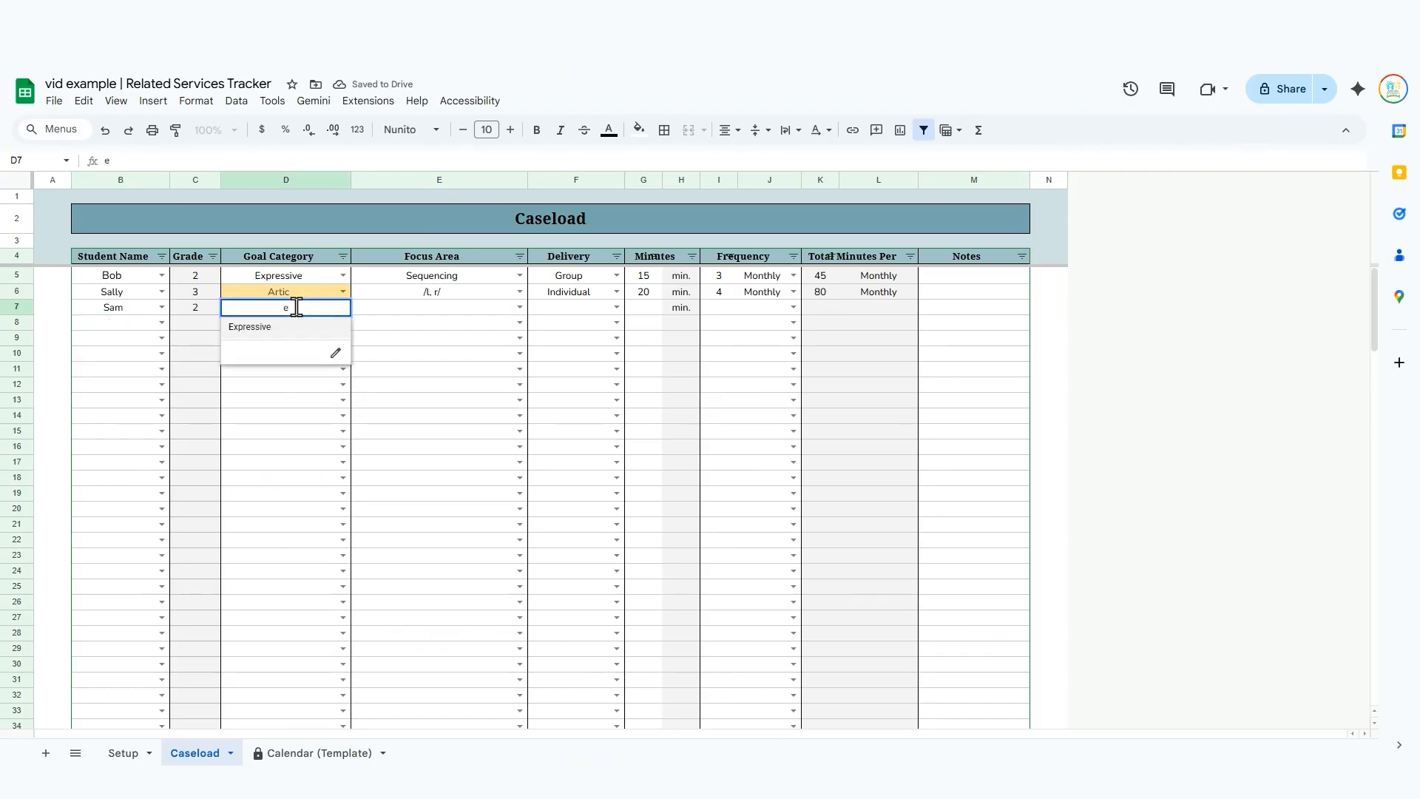
pyautogui.press('Return')
pyautogui.press('Tab')
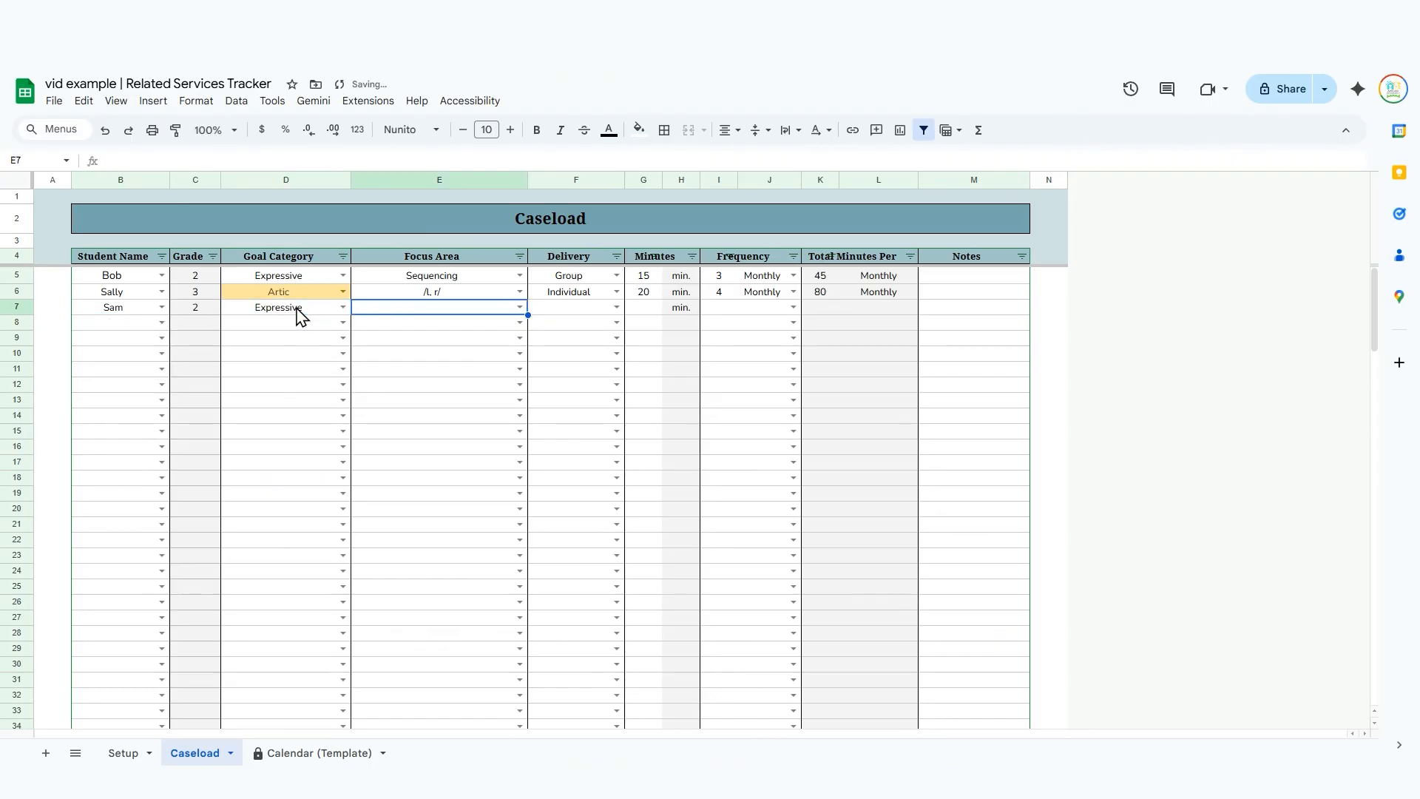
# Set the third student's focus area to Prepositional Phrases and the delivery to Group in row 7.
pyautogui.write('p')
pyautogui.press('Down')
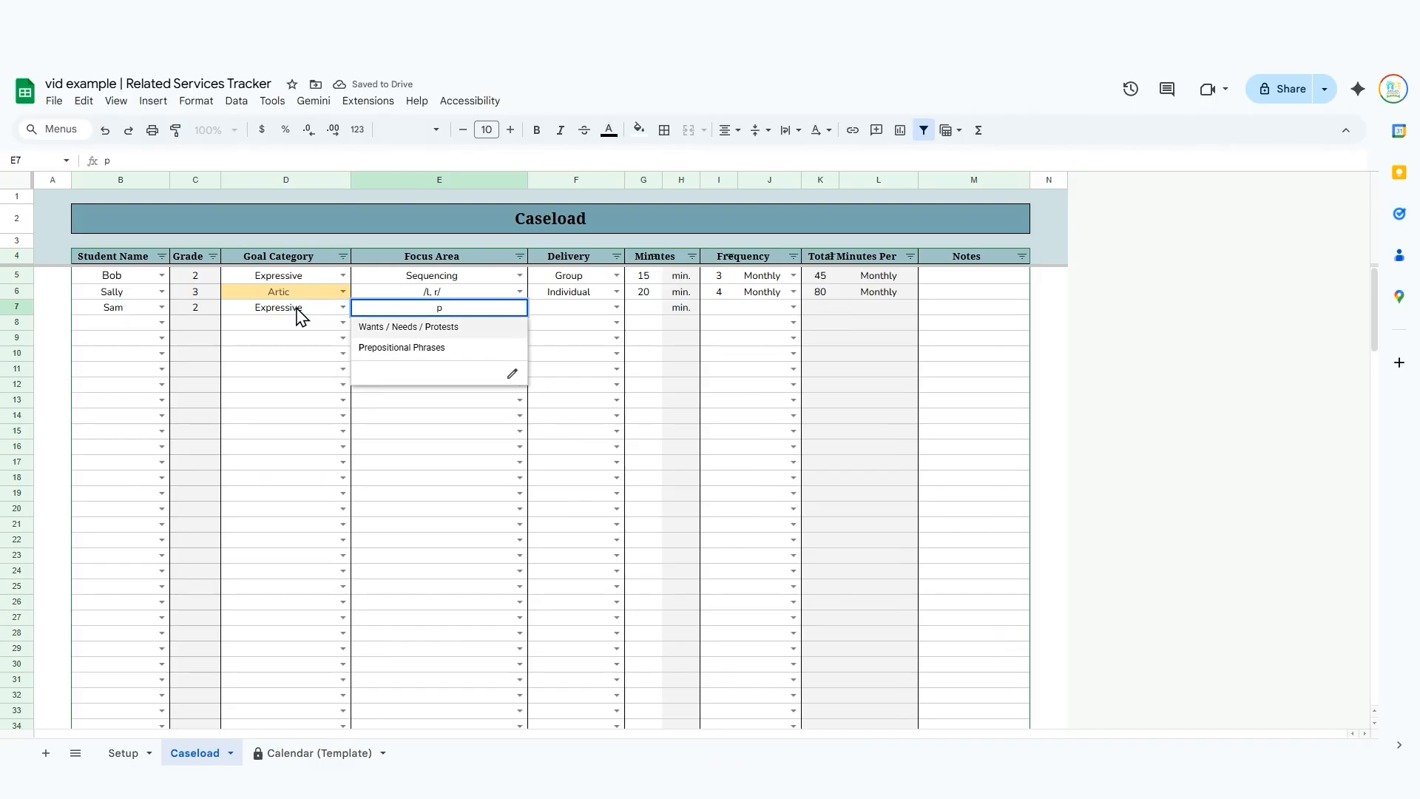
pyautogui.press('Down')
pyautogui.press('Return')
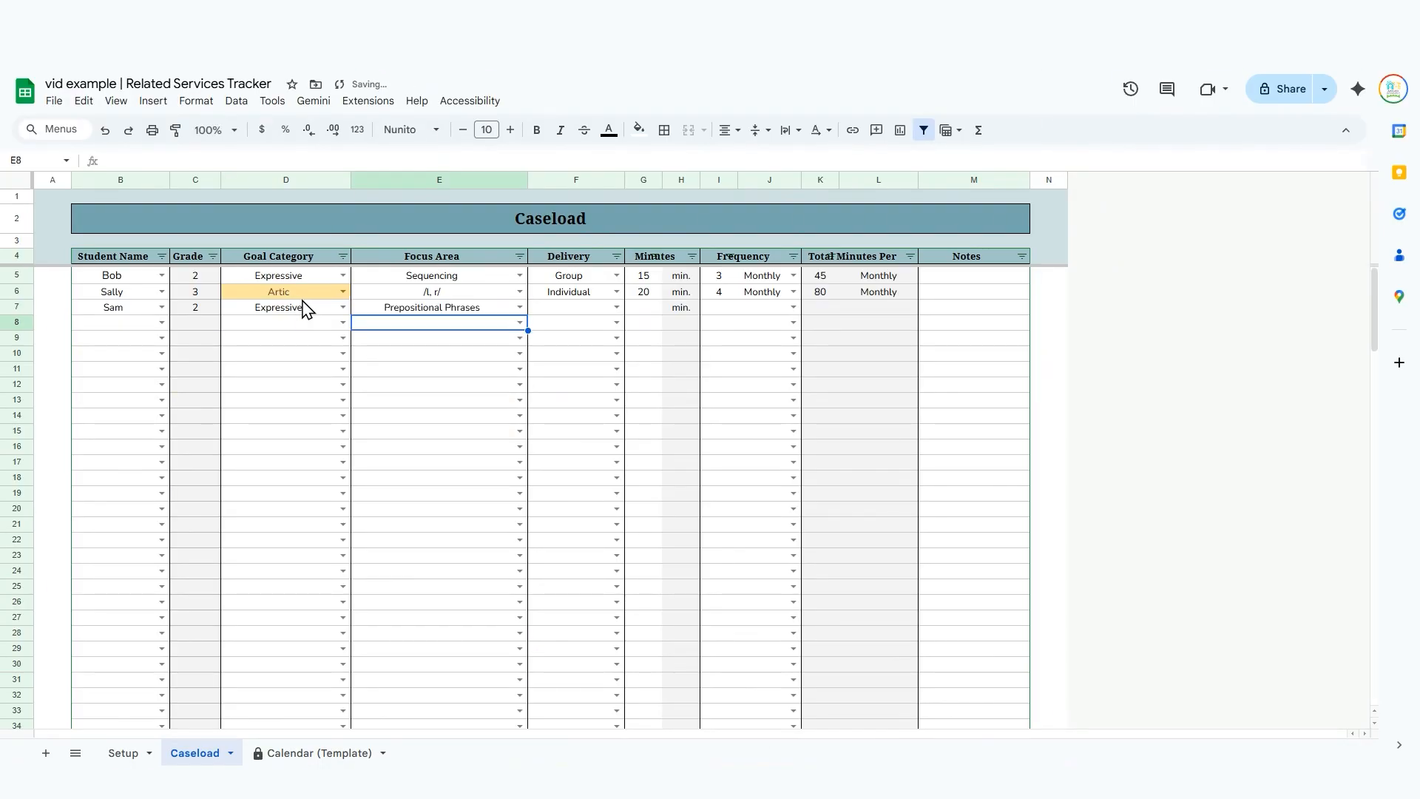
pyautogui.click(579, 308)
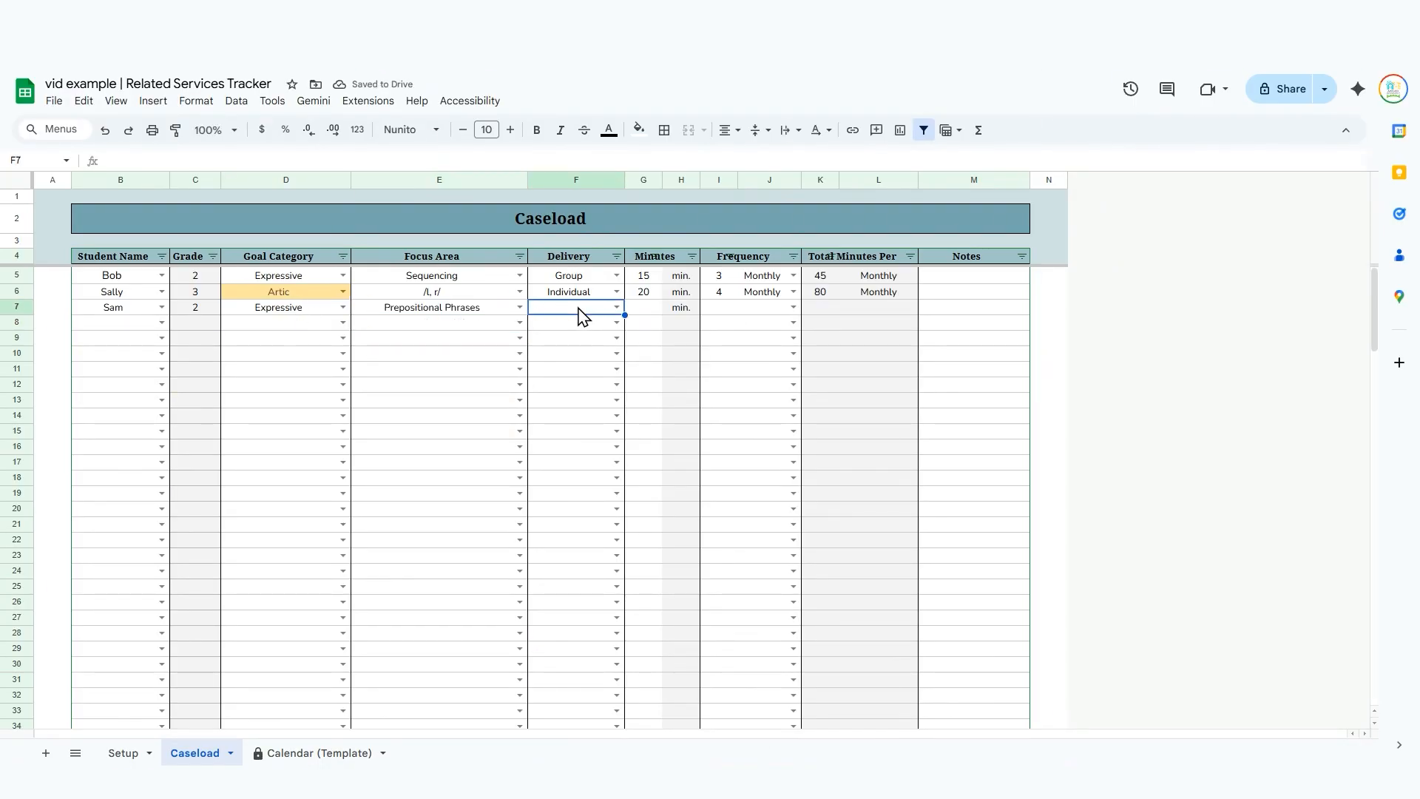
pyautogui.write('g')
pyautogui.press('Down')
pyautogui.press('Return')
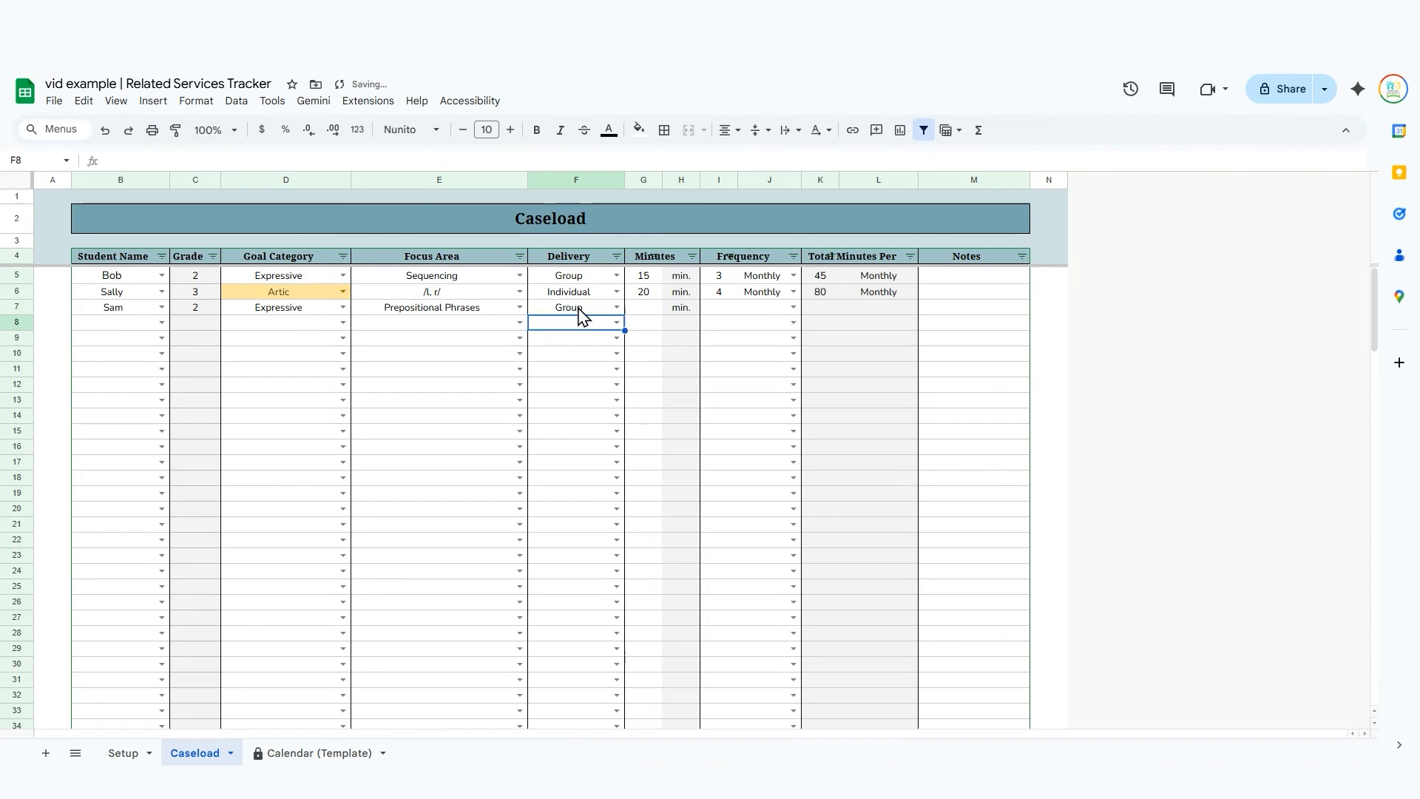
# Enter 20 minutes with a frequency of 3 Monthly for the third student in row 7.
pyautogui.press('Up')
pyautogui.press('Right')
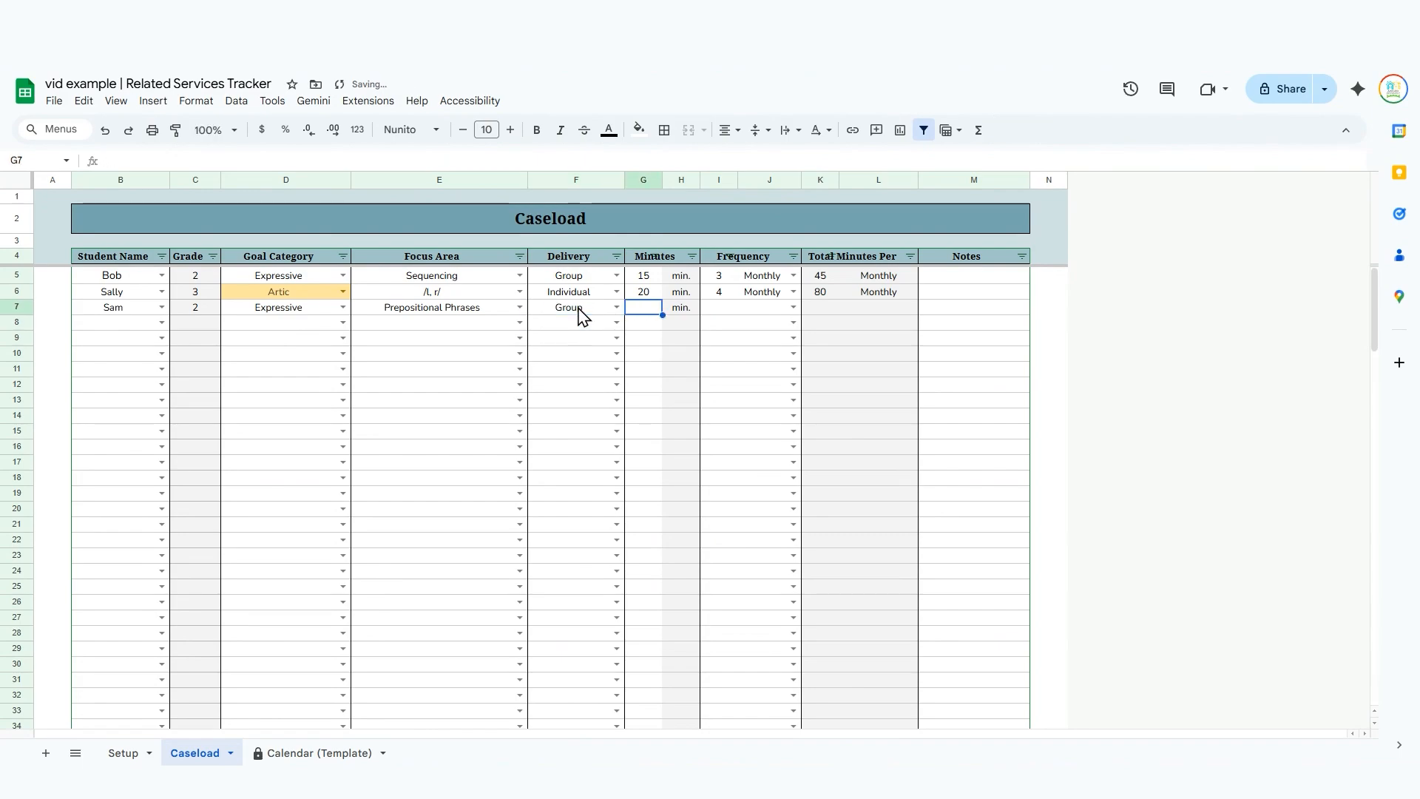
pyautogui.write('20')
pyautogui.press('Right')
pyautogui.press('Right')
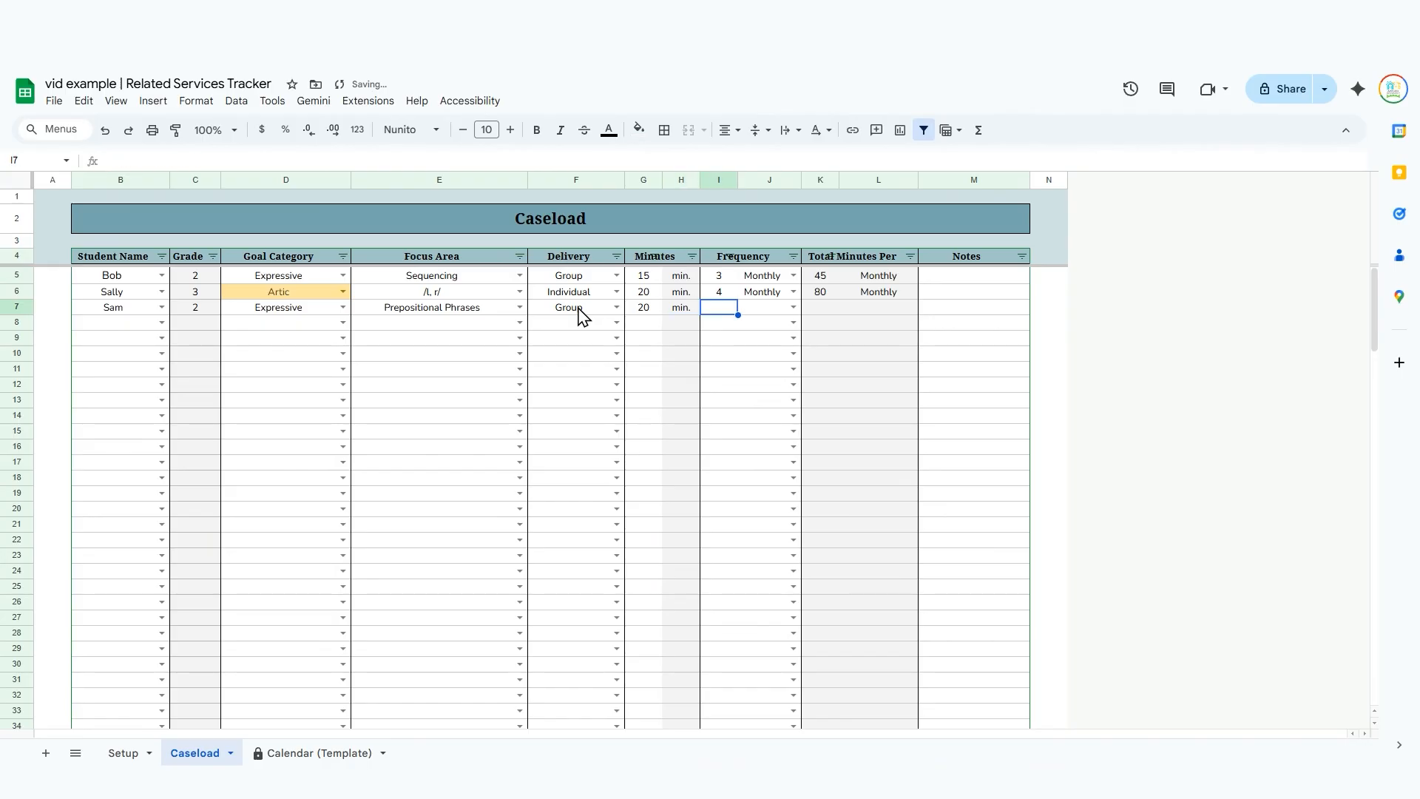
pyautogui.write('3')
pyautogui.press('Right')
pyautogui.write('m')
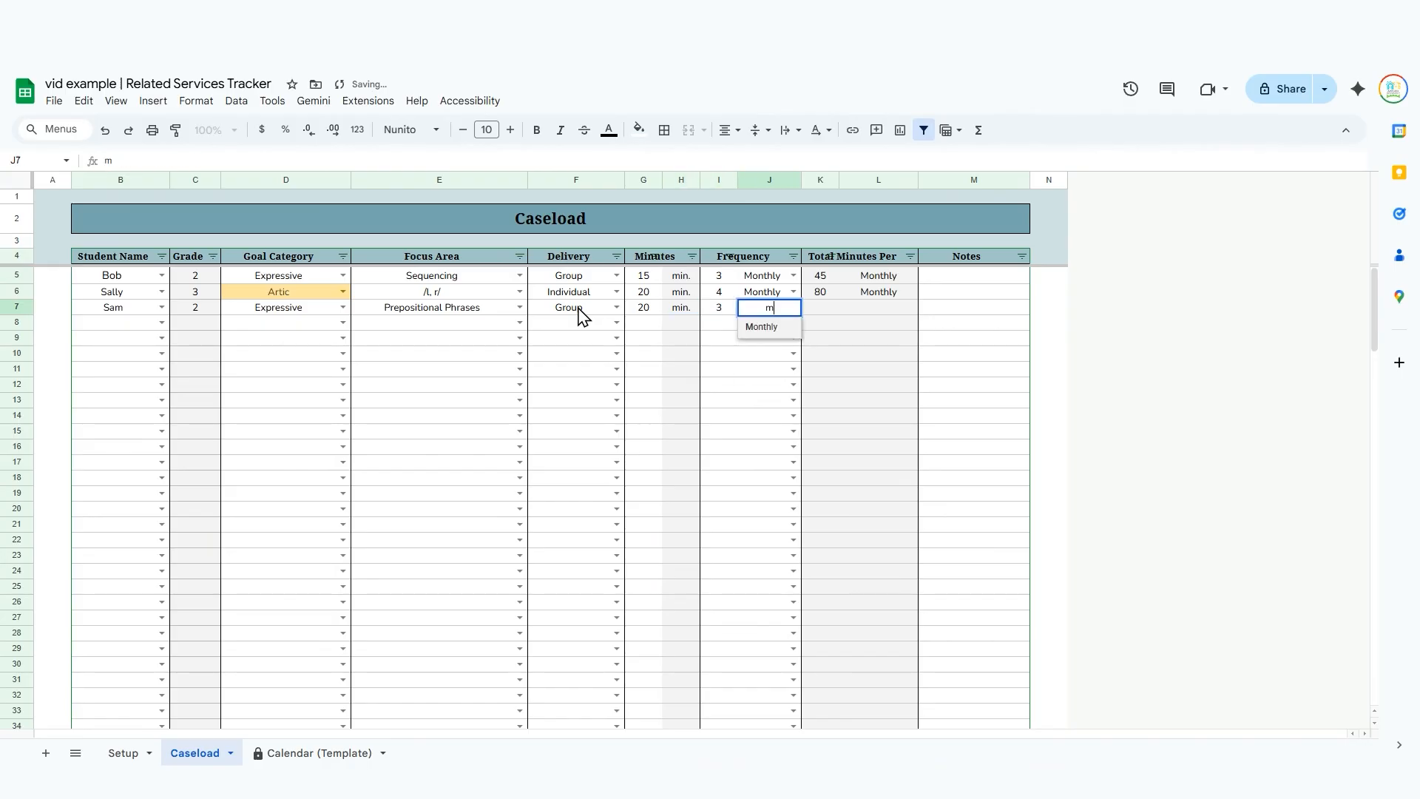
pyautogui.press('Return')
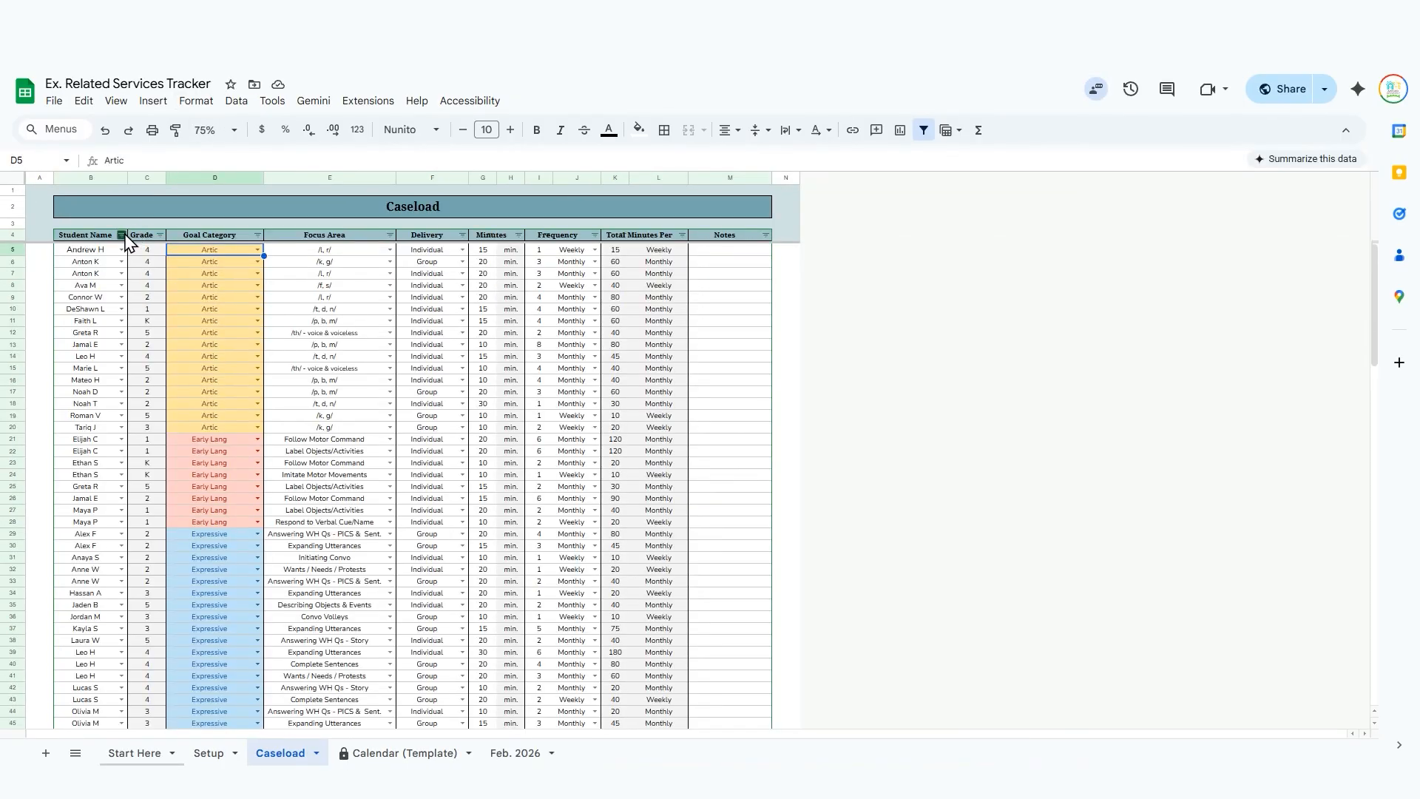
# In the Ex. Related Services Tracker, sort the caseload by Student Name A to Z, accepting the protected-range edit and silencing its warning for 5 minutes.
pyautogui.click(121, 236)
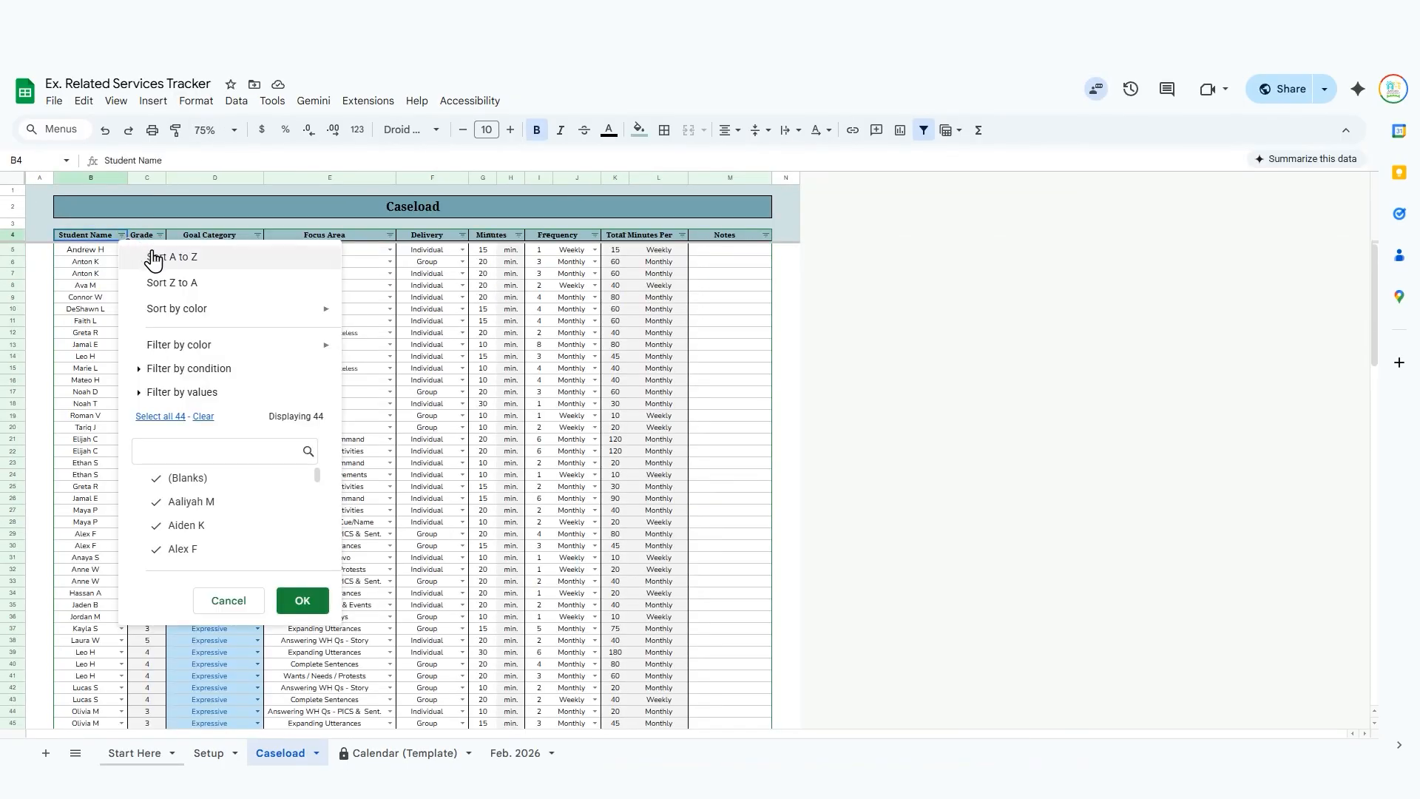
pyautogui.click(153, 258)
pyautogui.click(528, 444)
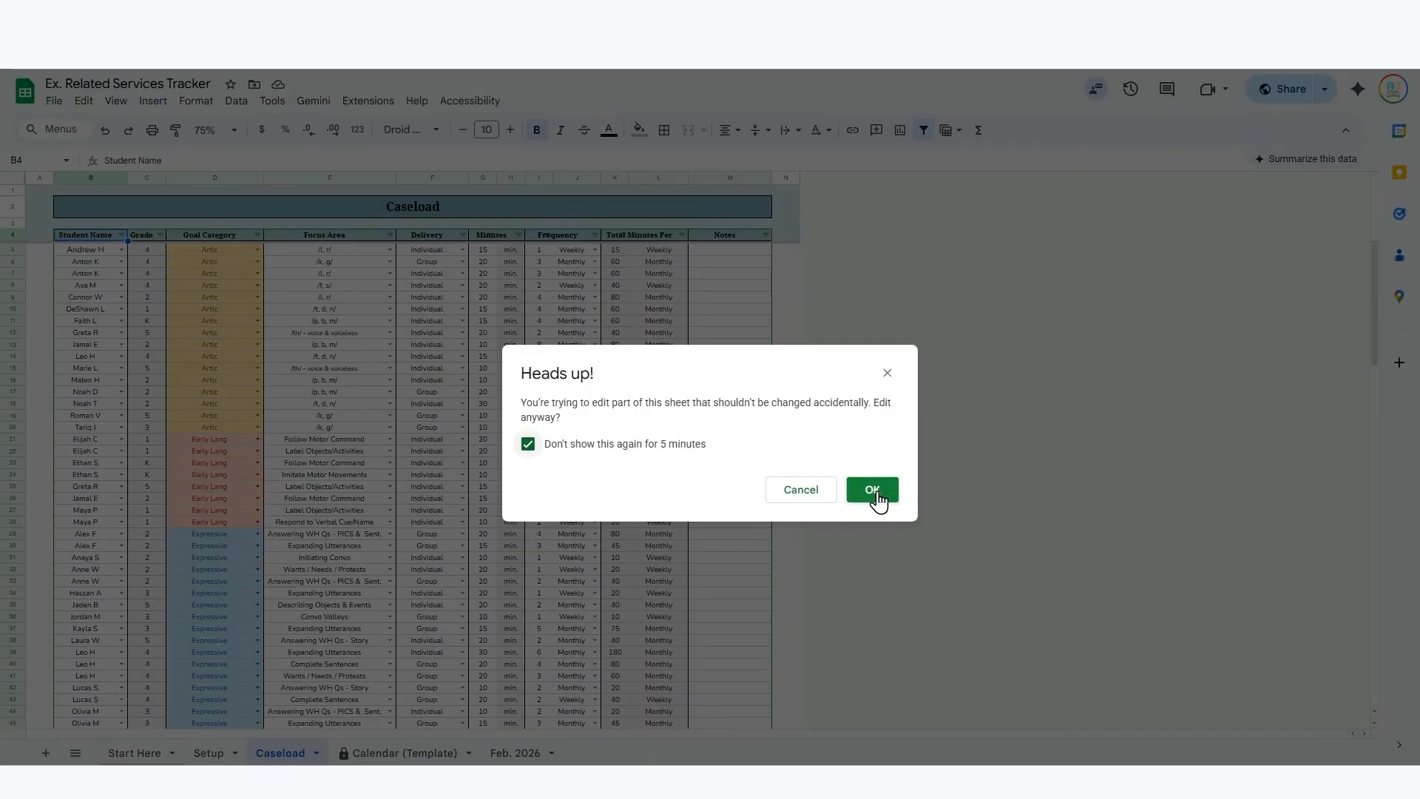
pyautogui.click(873, 491)
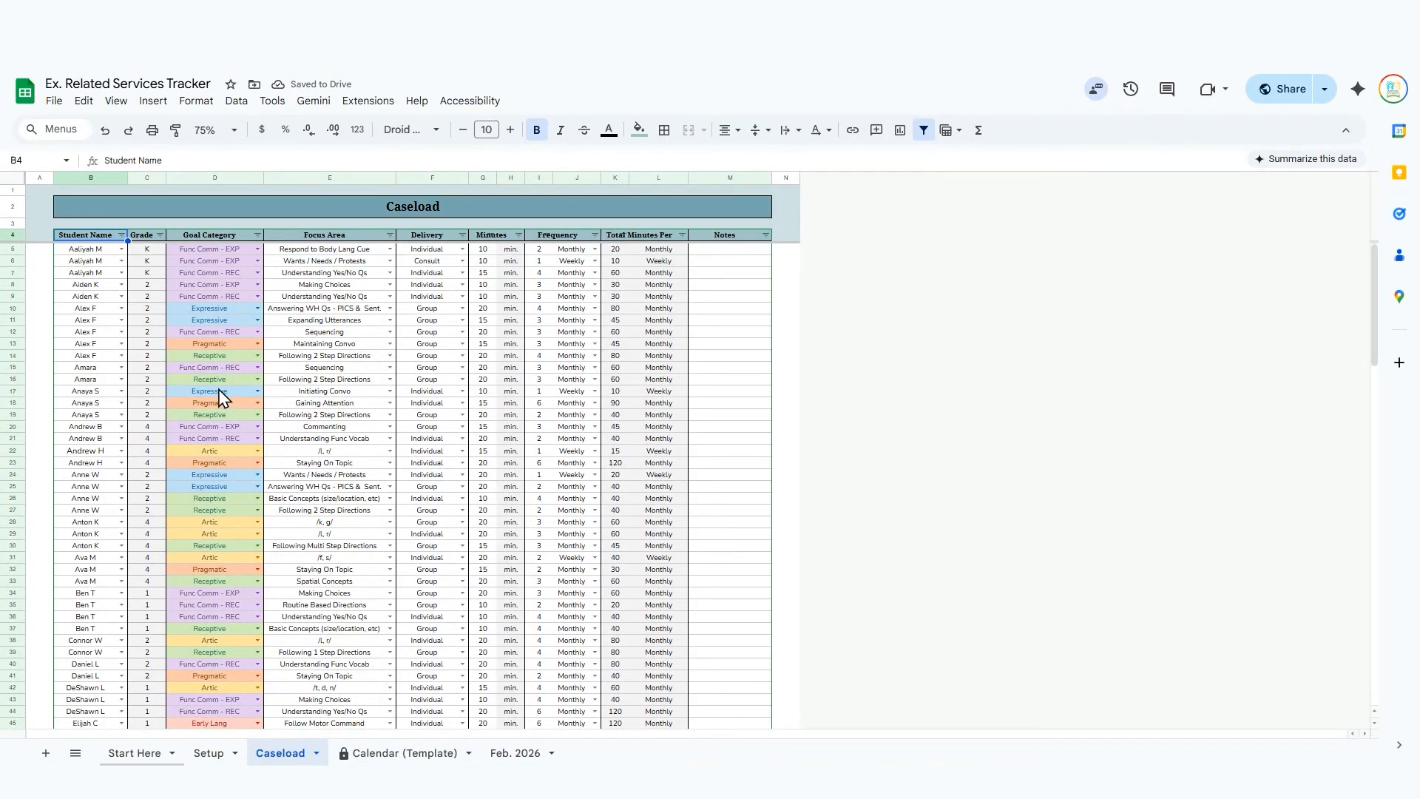
# Sort the caseload by Goal Category A to Z and look through the grouped rows.
pyautogui.click(258, 235)
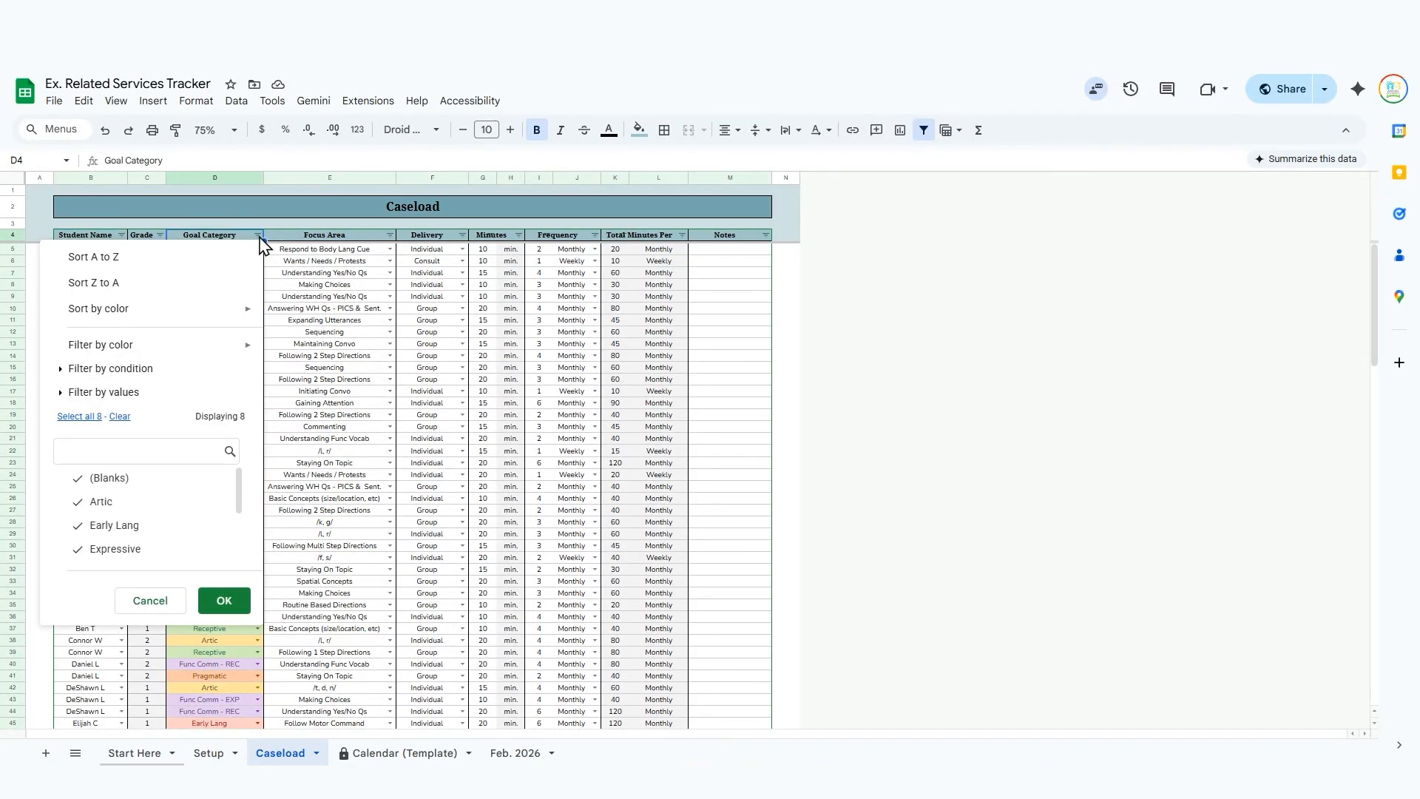
pyautogui.click(228, 273)
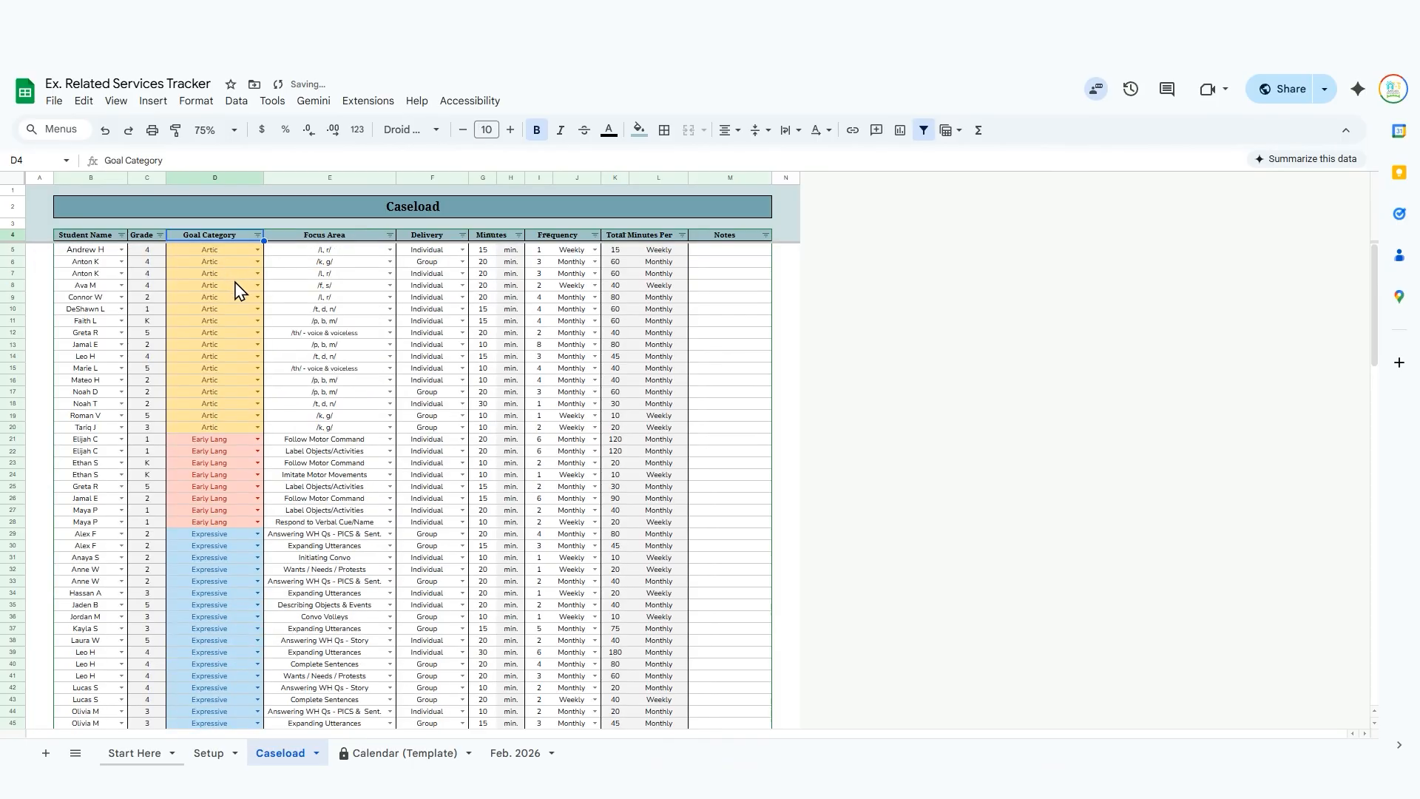
pyautogui.scroll(-9, 236, 290)
pyautogui.scroll(-5, 237, 290)
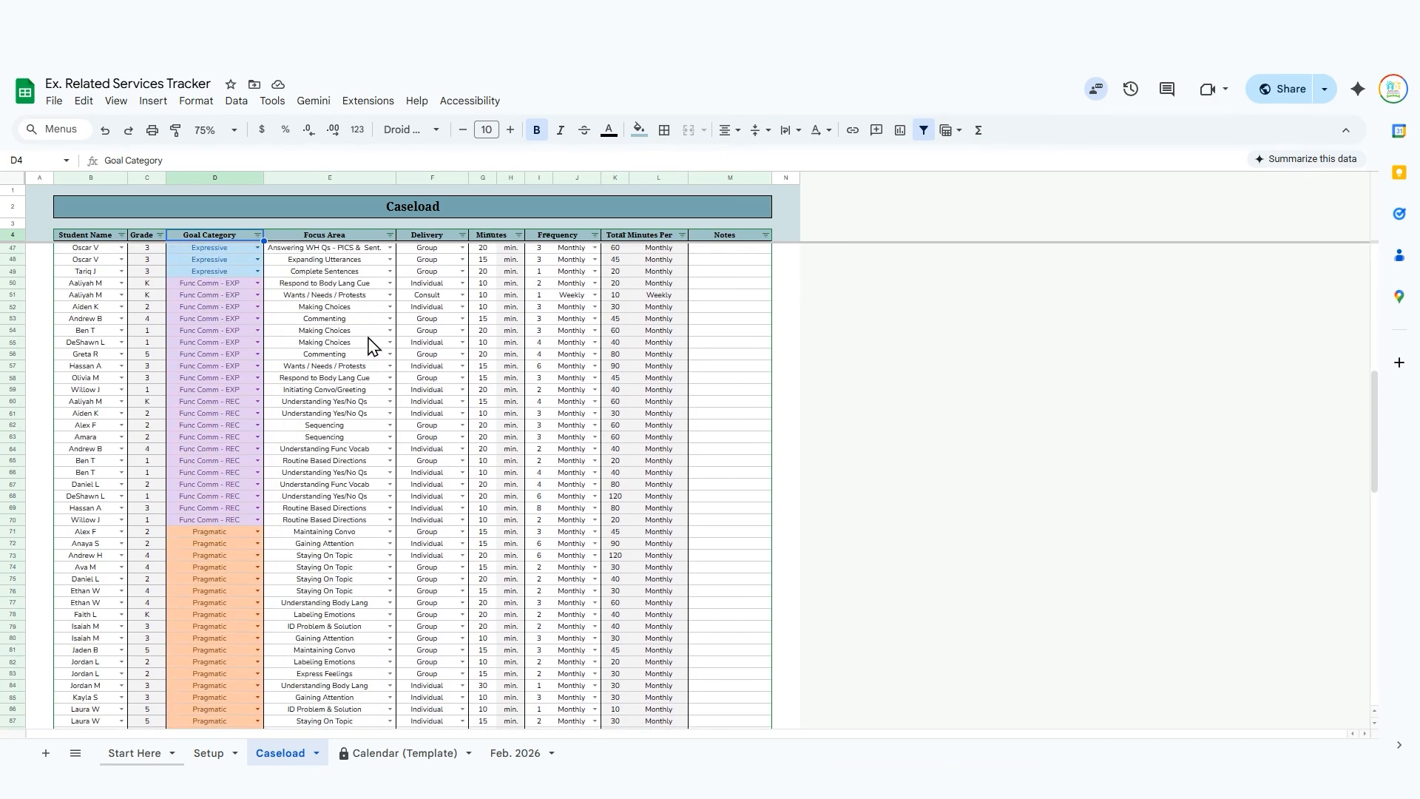
pyautogui.scroll(9, 392, 337)
pyautogui.scroll(5, 392, 337)
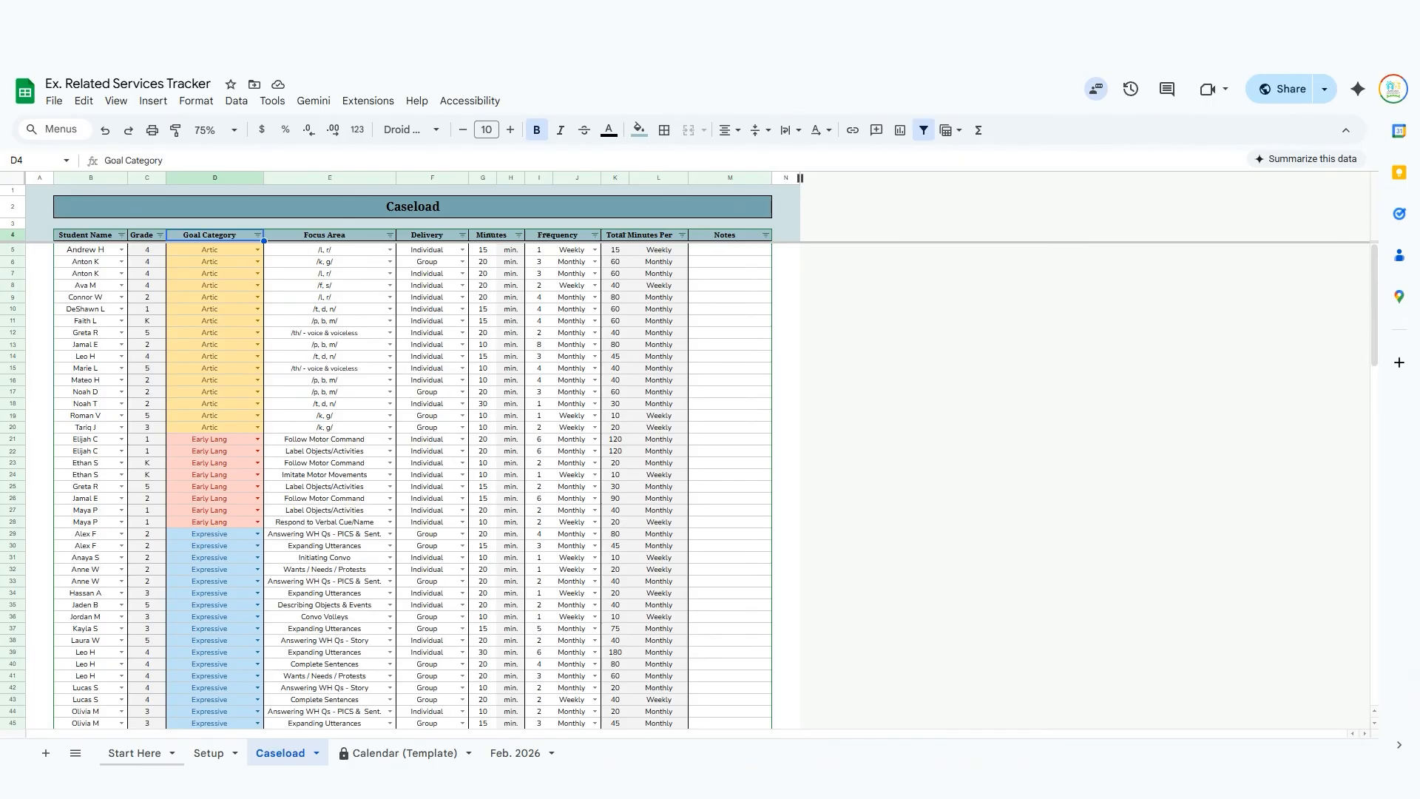
# Open the Calendar (Template) sheet and examine its monthly calendar and the Monthly Caseload Dashboard.
pyautogui.click(428, 755)
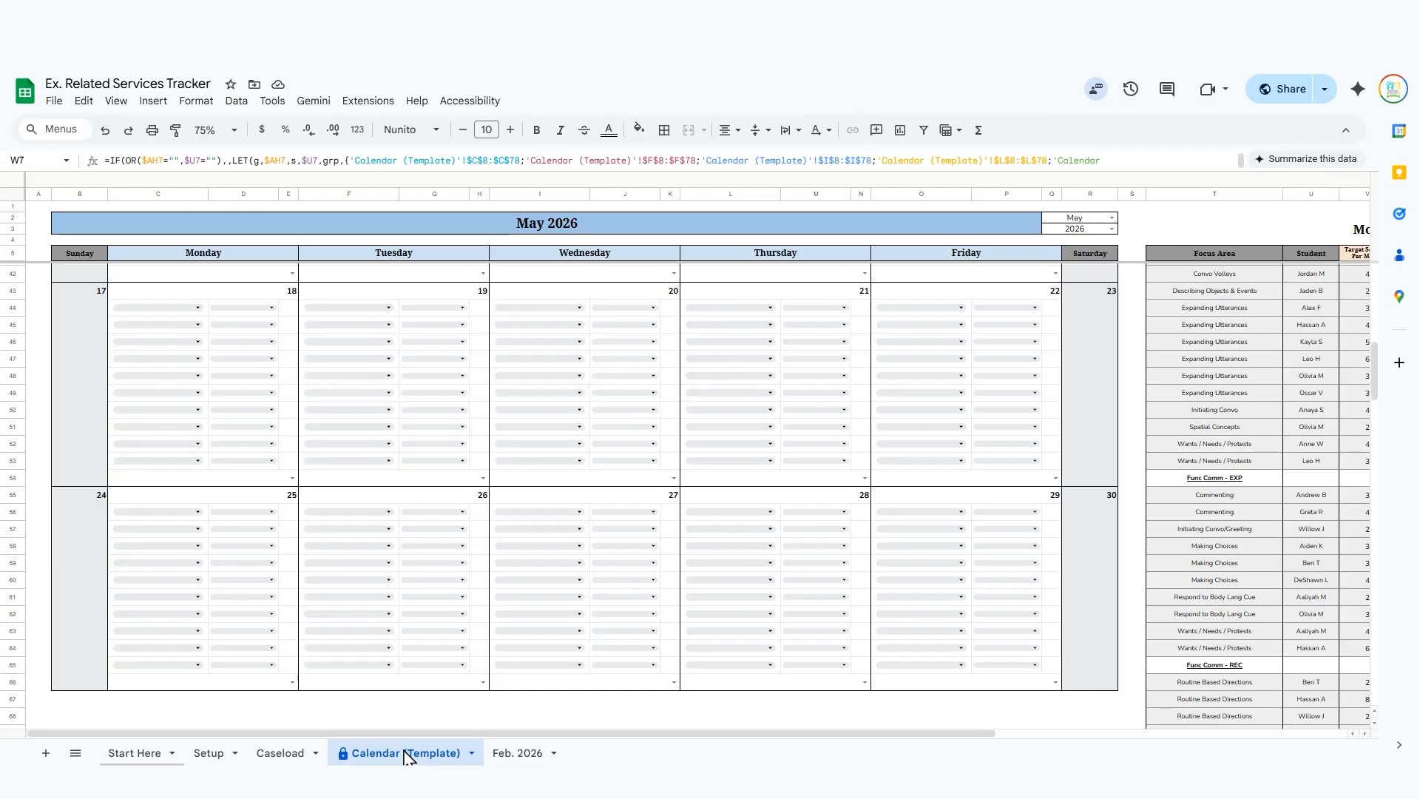
pyautogui.scroll(10, 466, 603)
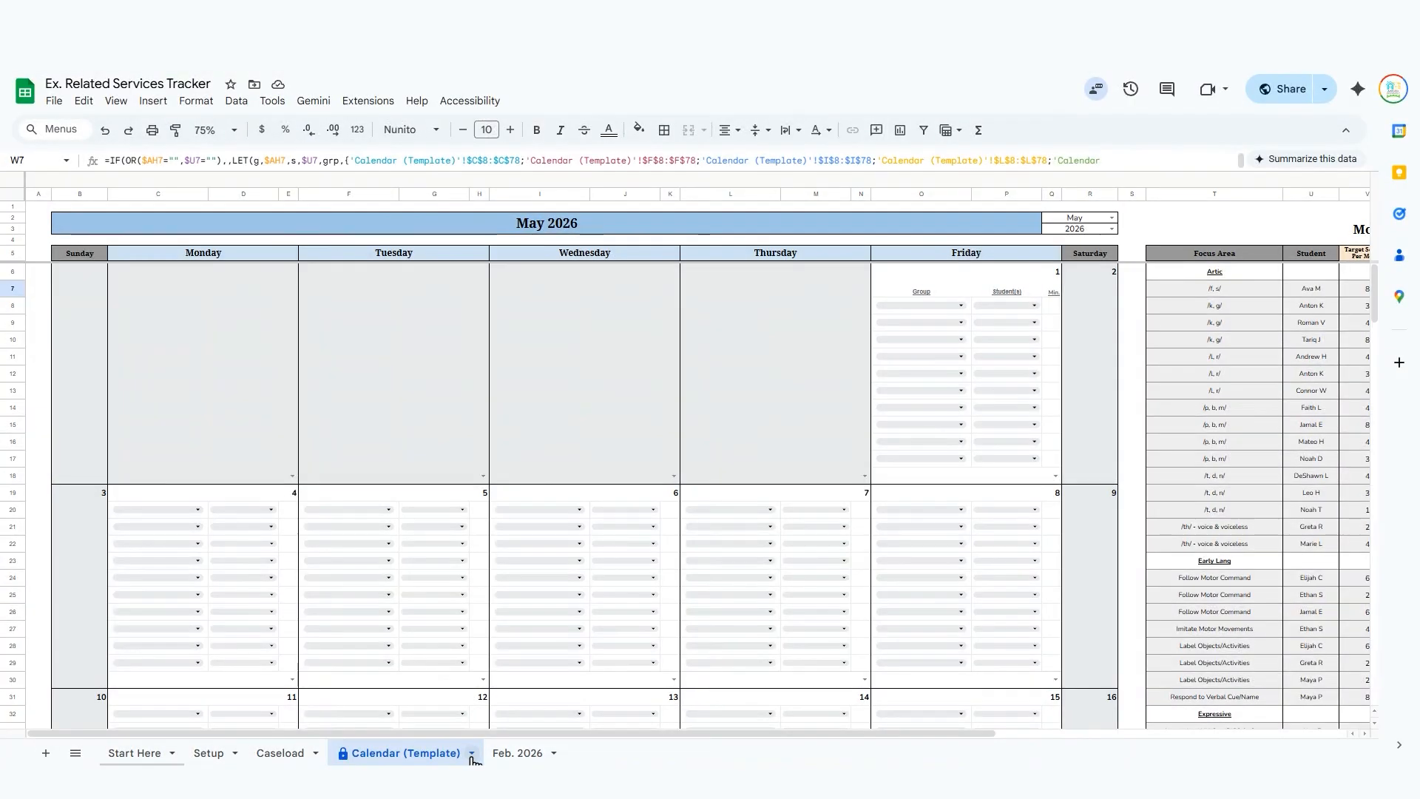
pyautogui.hscroll(6, 641, 508)
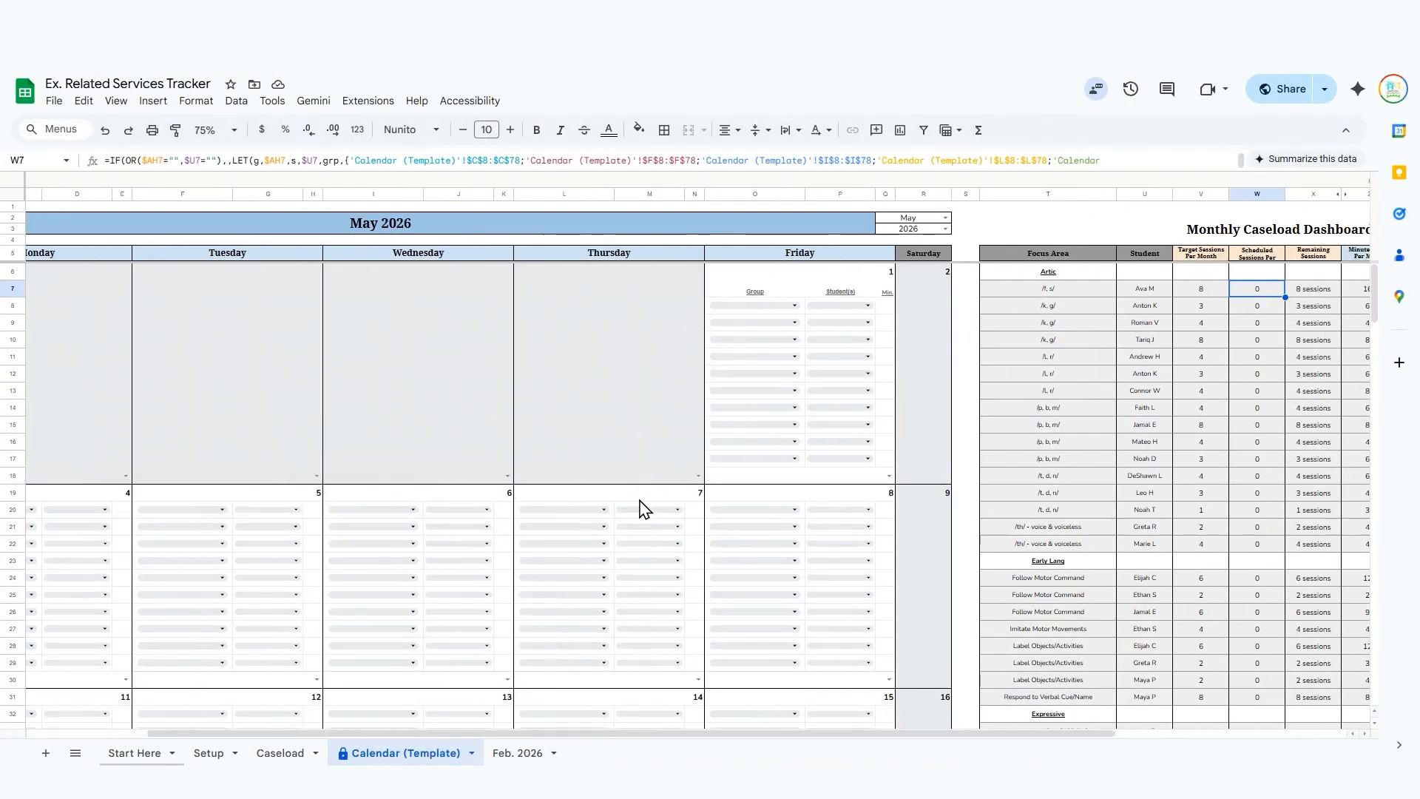
pyautogui.hscroll(-6, 634, 507)
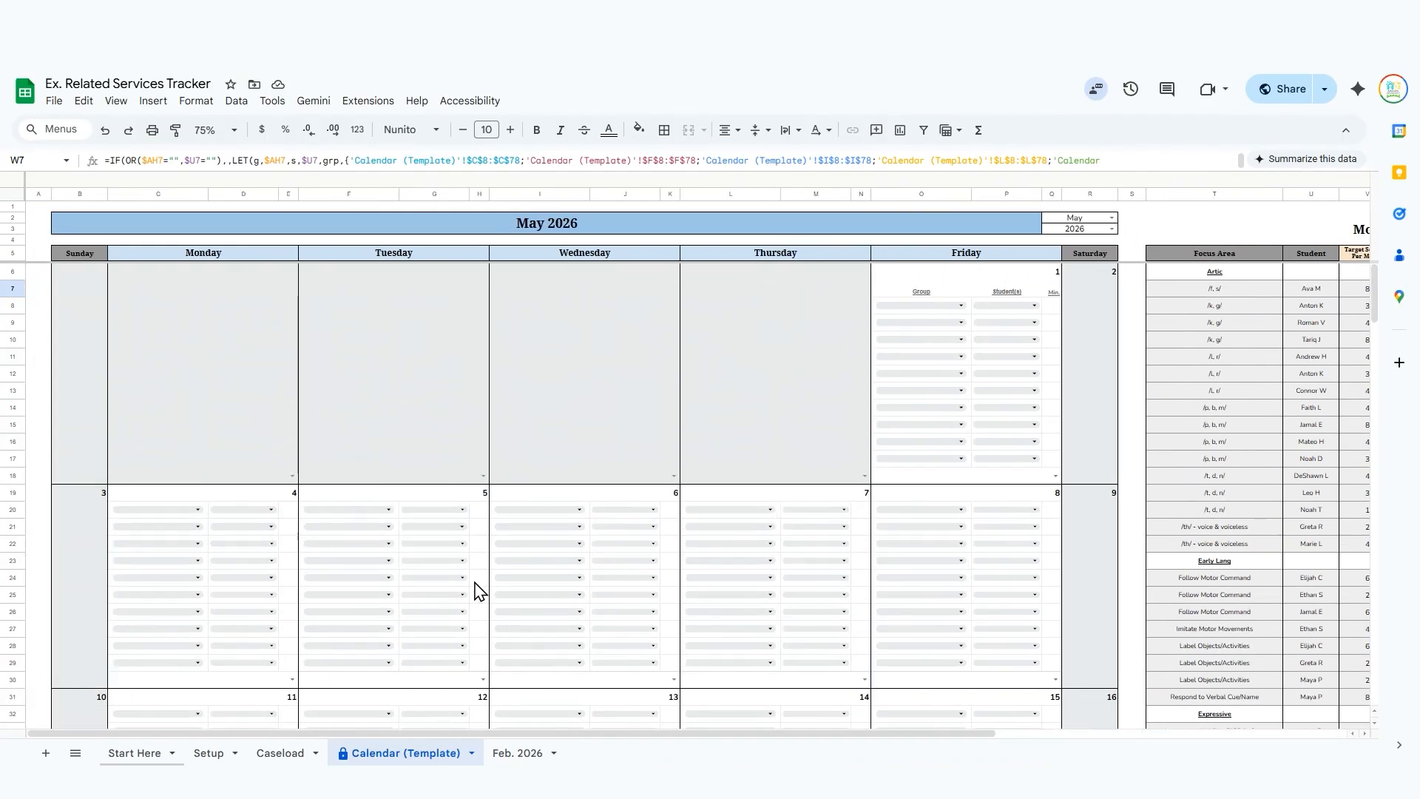
pyautogui.hscroll(6, 450, 491)
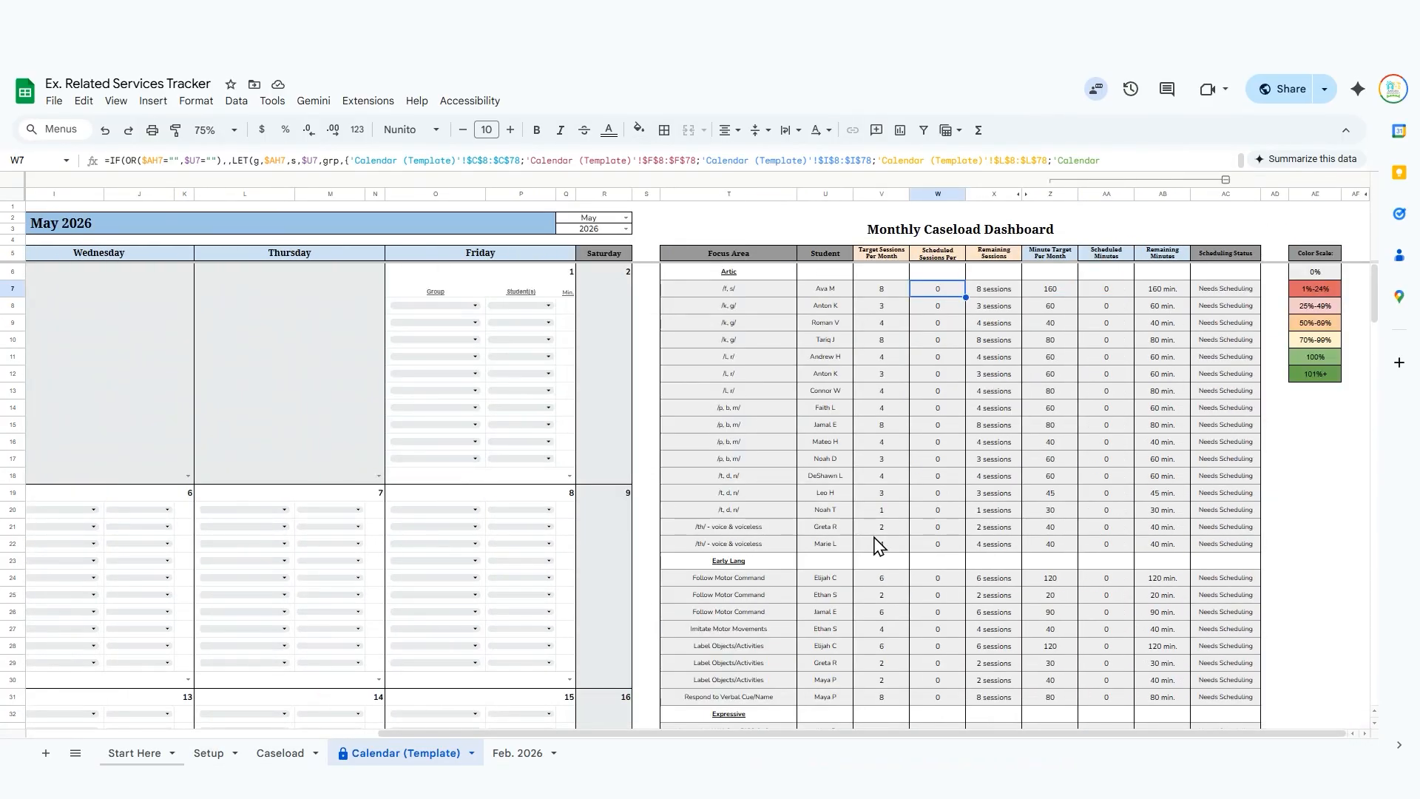
# Duplicate the Calendar (Template) sheet.
pyautogui.hscroll(-6, 285, 688)
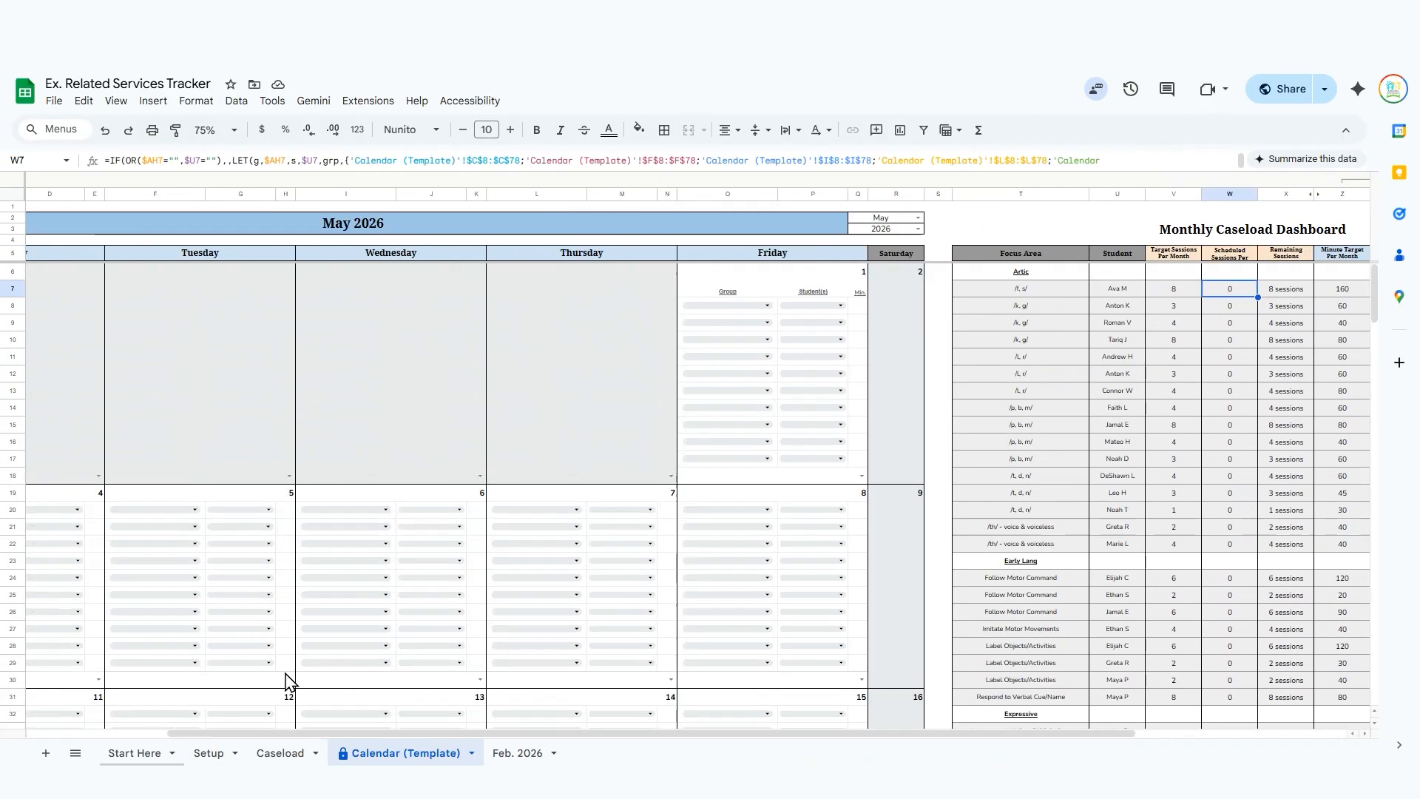
pyautogui.click(471, 753)
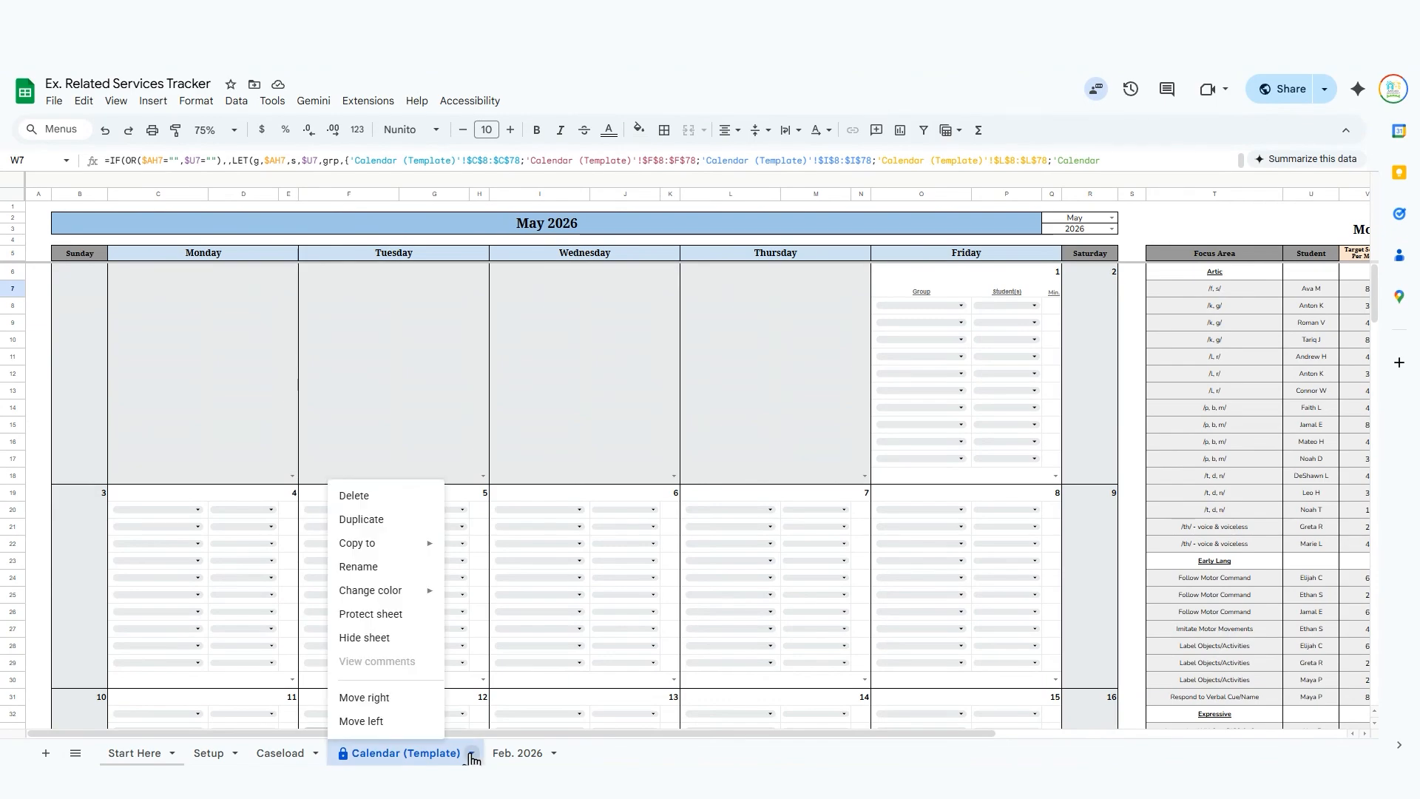
pyautogui.click(428, 533)
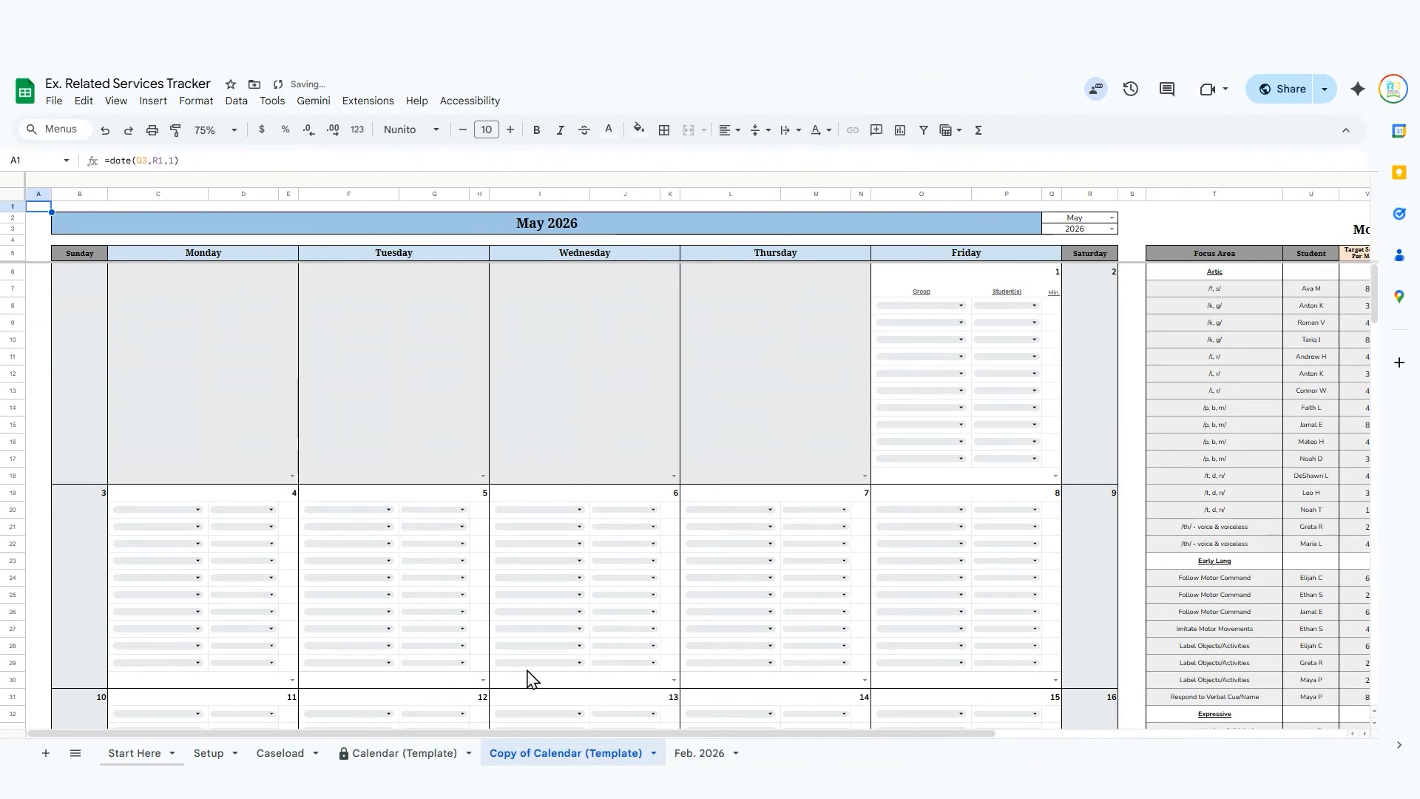
# Rename the copied calendar sheet to March '26 and set its calendar month to March.
pyautogui.click(654, 753)
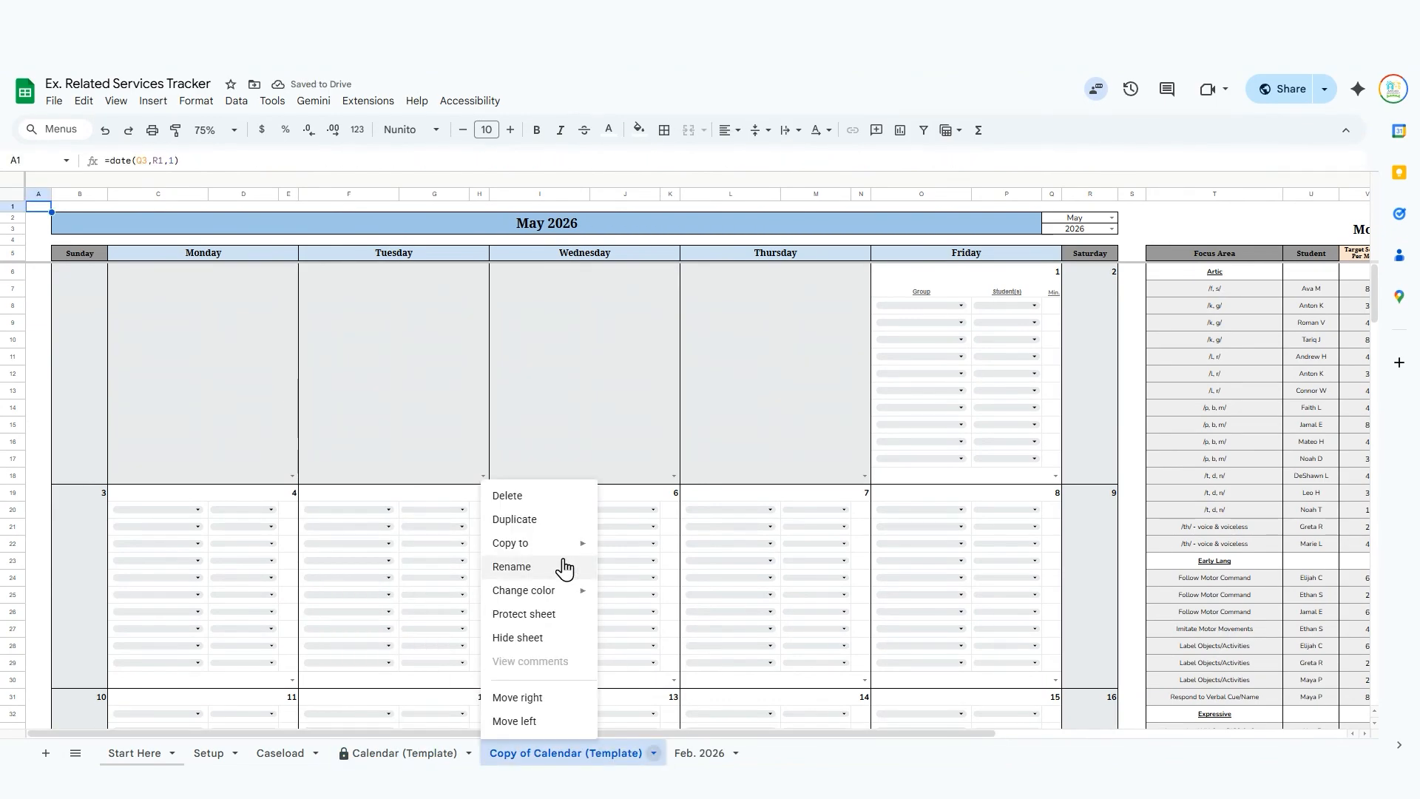
pyautogui.click(512, 567)
pyautogui.write('Ma')
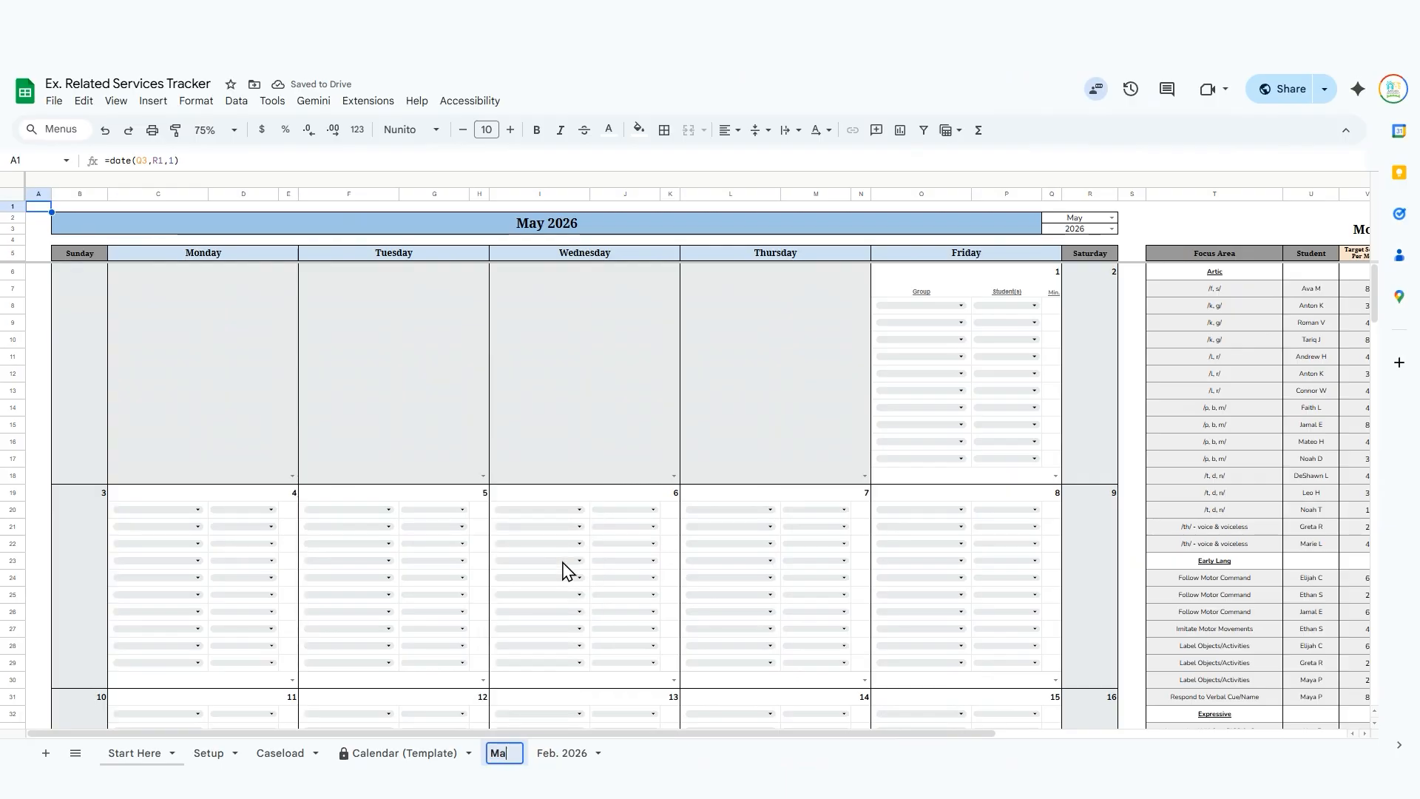
pyautogui.write('rch ')
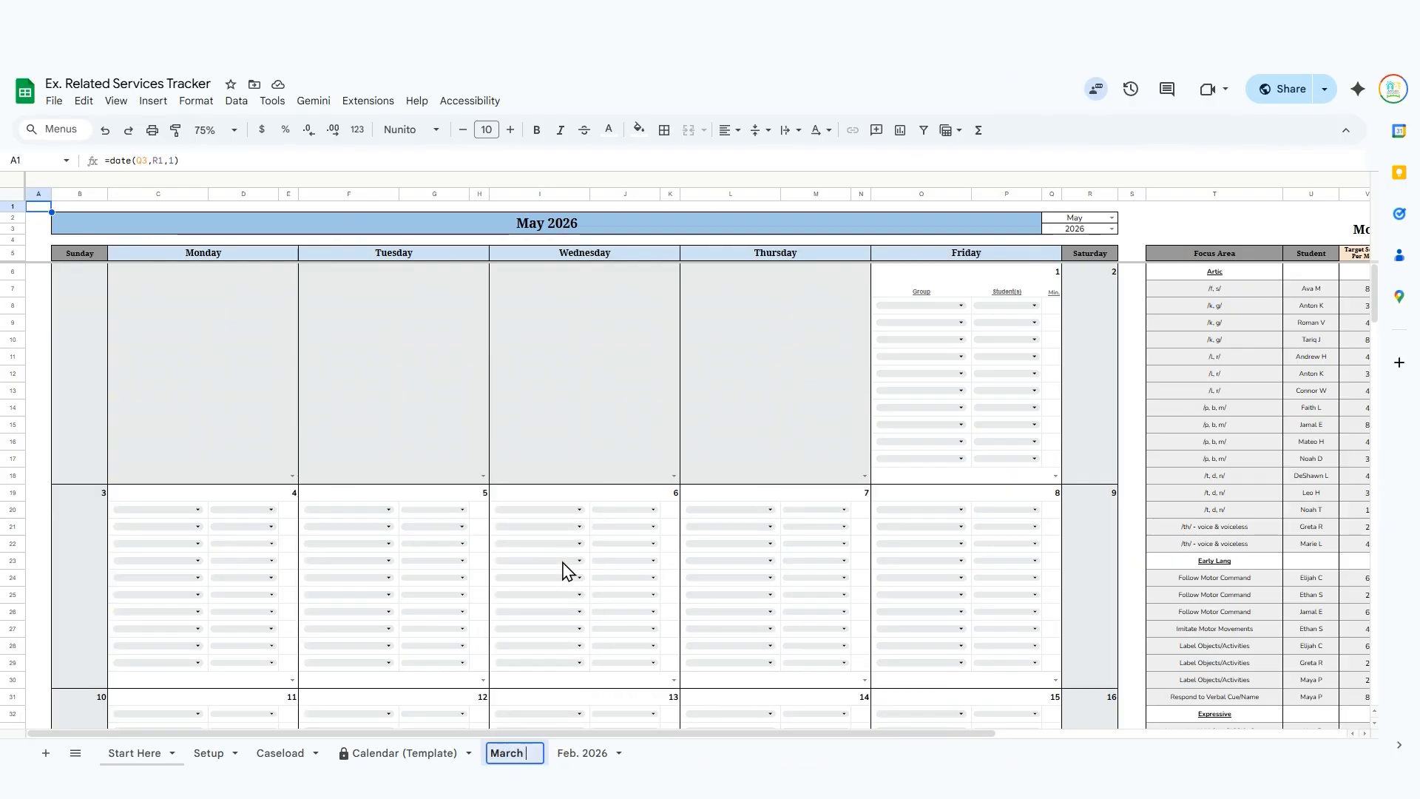
pyautogui.write("'26")
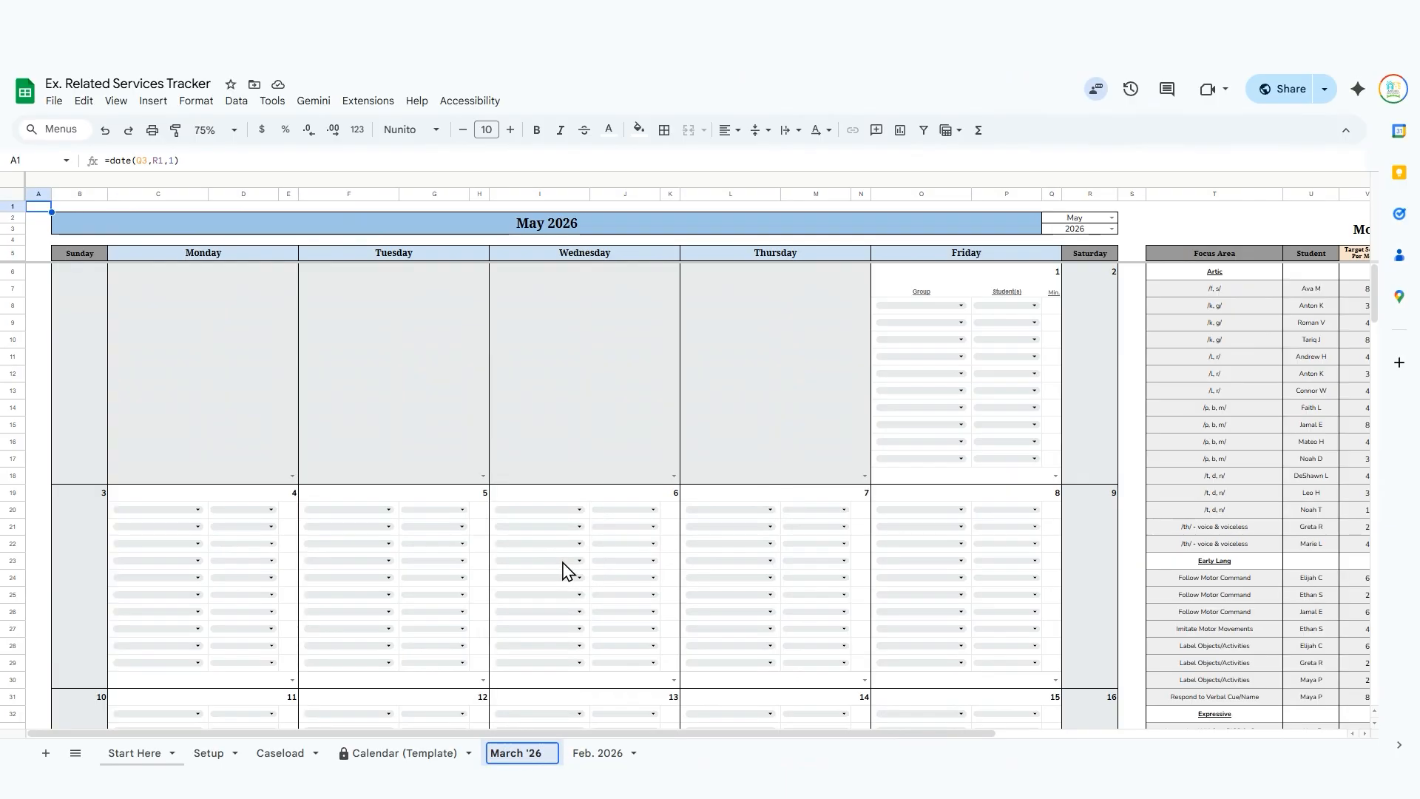
pyautogui.press('Return')
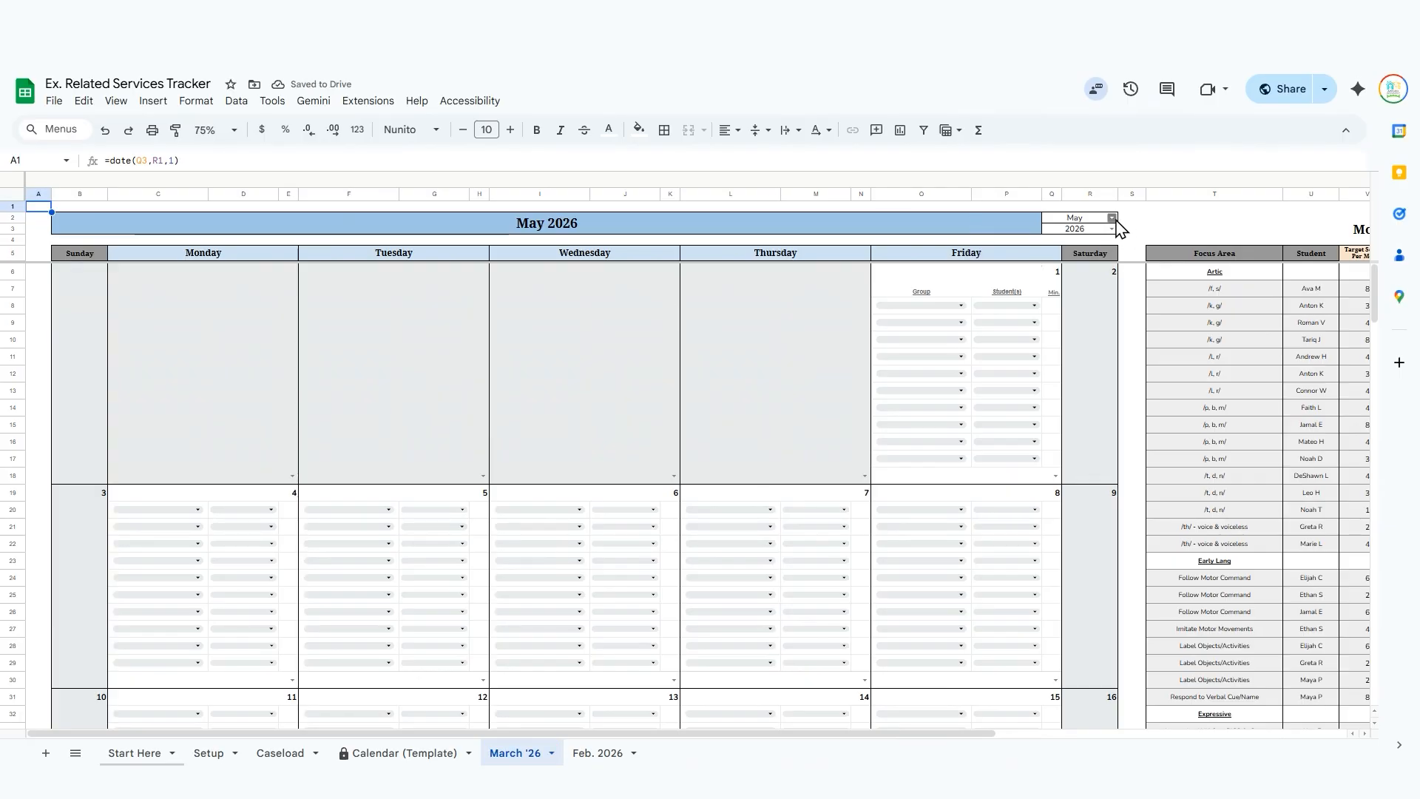
pyautogui.click(1113, 220)
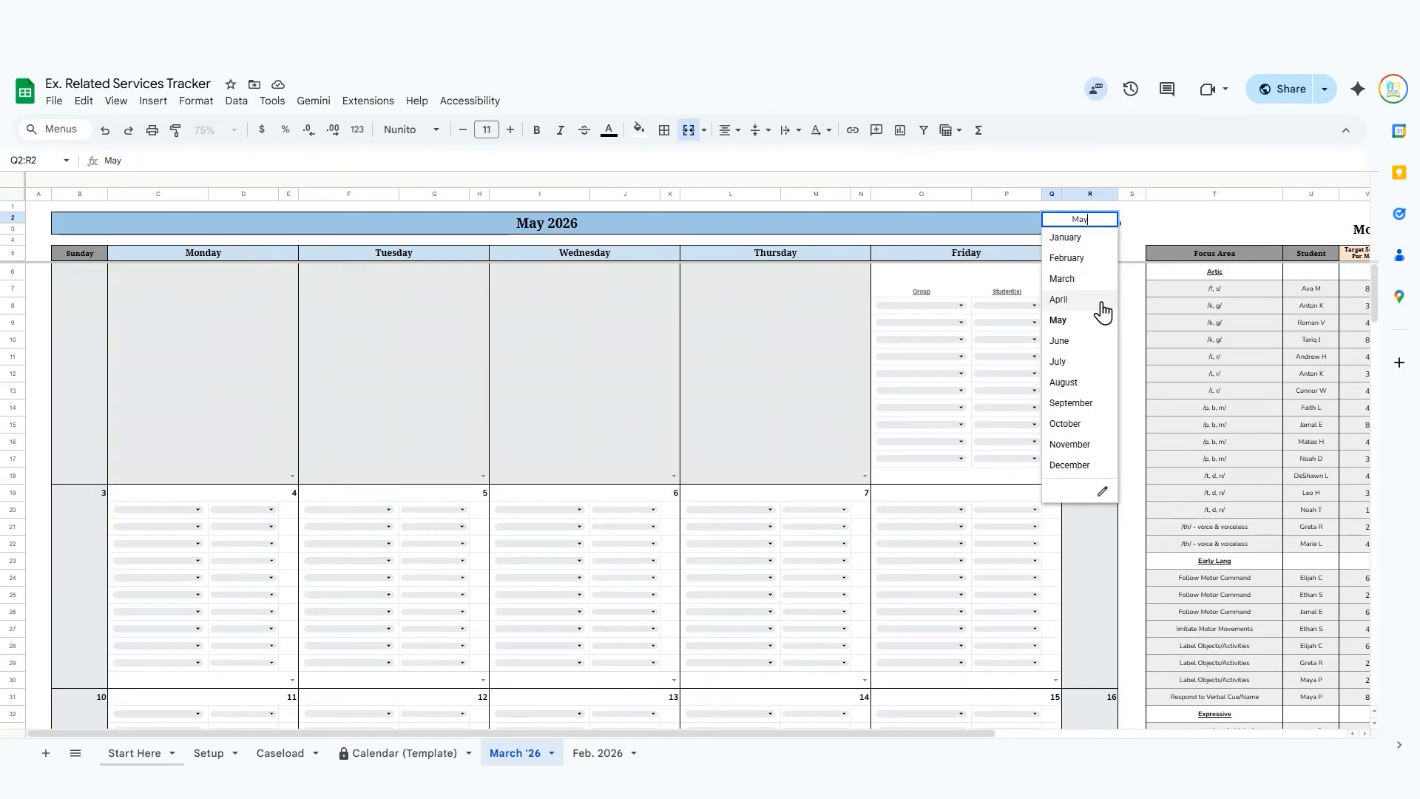
pyautogui.click(1093, 280)
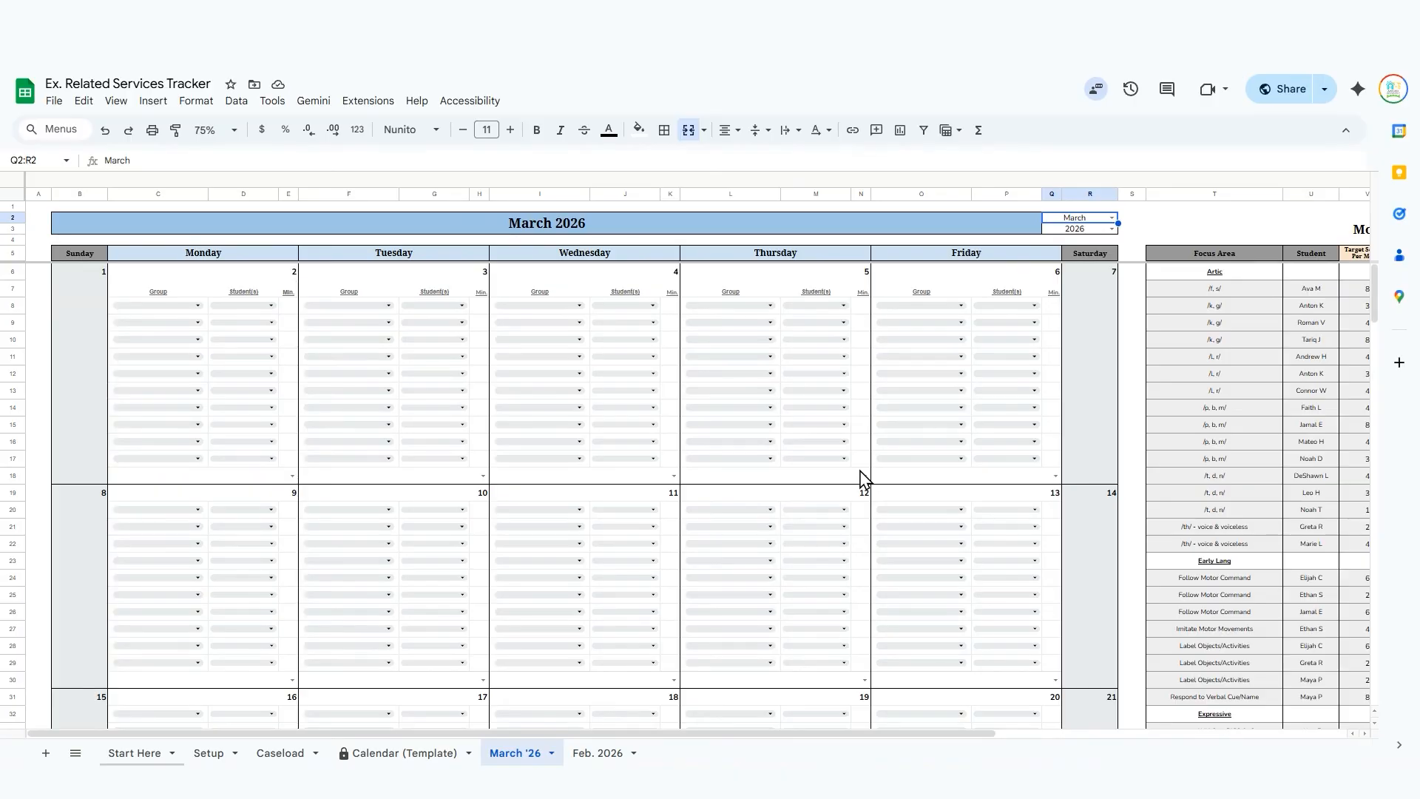
# Merge the Artic heading across T6:AC6 in the Monthly Caseload Dashboard, accepting the merge warning and silencing it for 5 minutes.
pyautogui.hscroll(10, 588, 481)
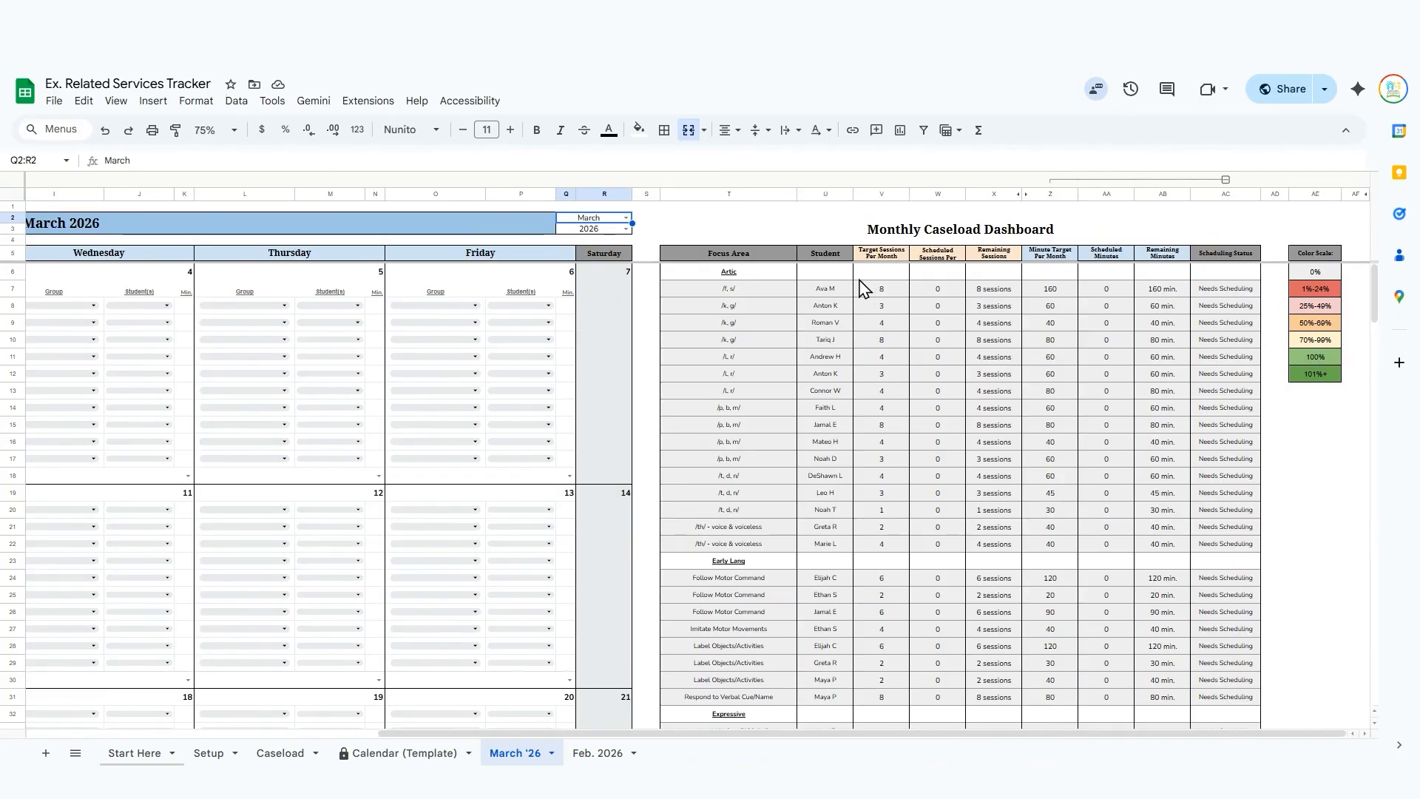
pyautogui.click(688, 275)
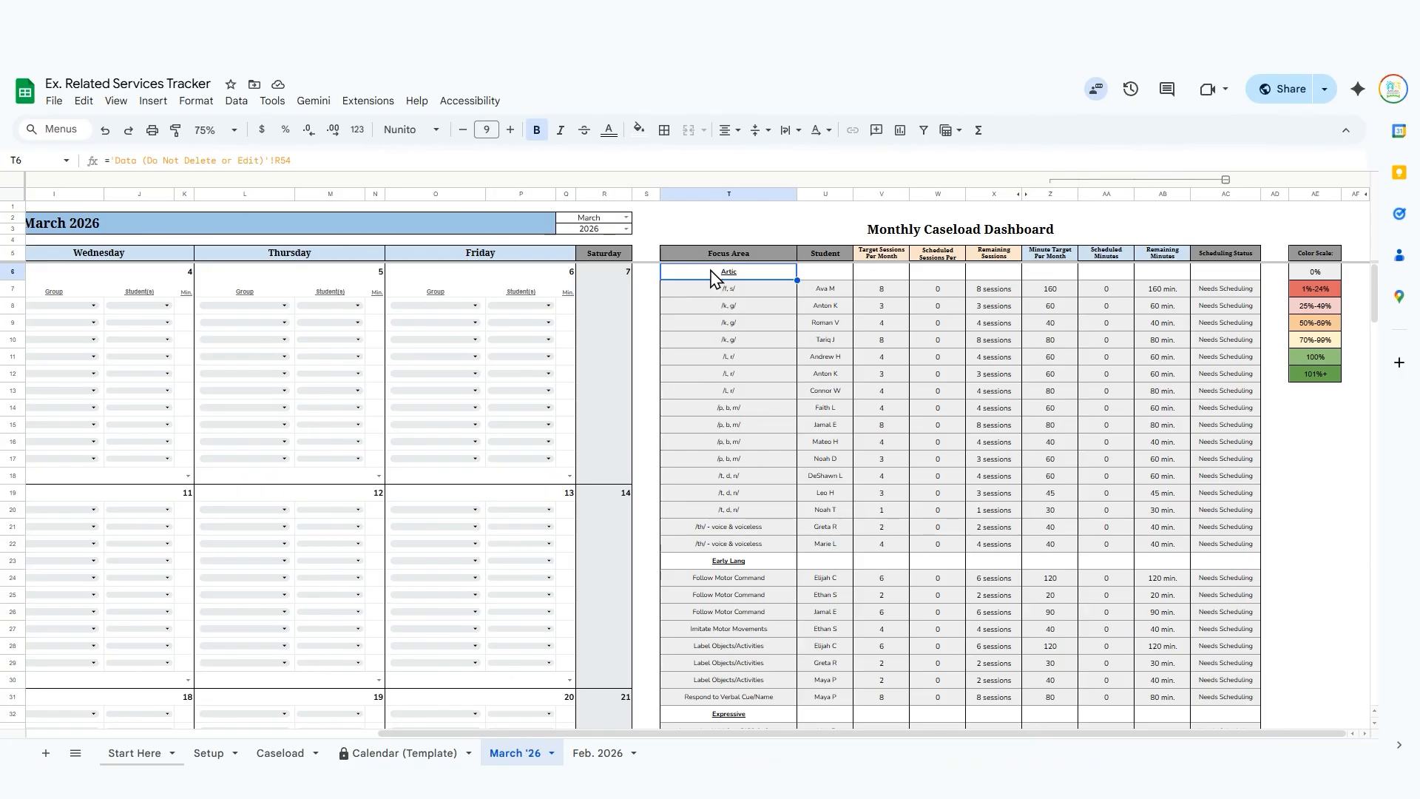
pyautogui.moveTo(712, 279); pyautogui.dragTo(1226, 272)
pyautogui.click(687, 129)
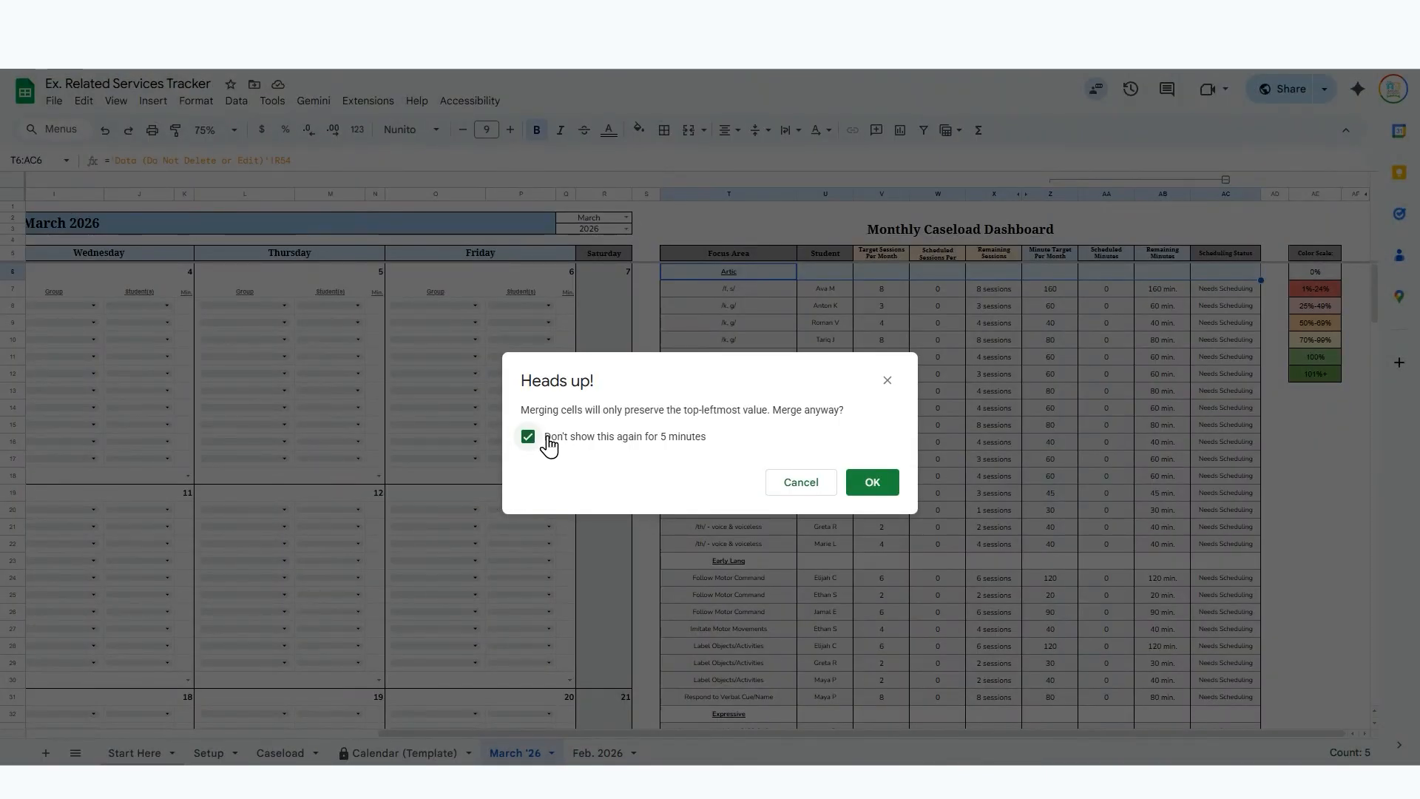
pyautogui.click(870, 488)
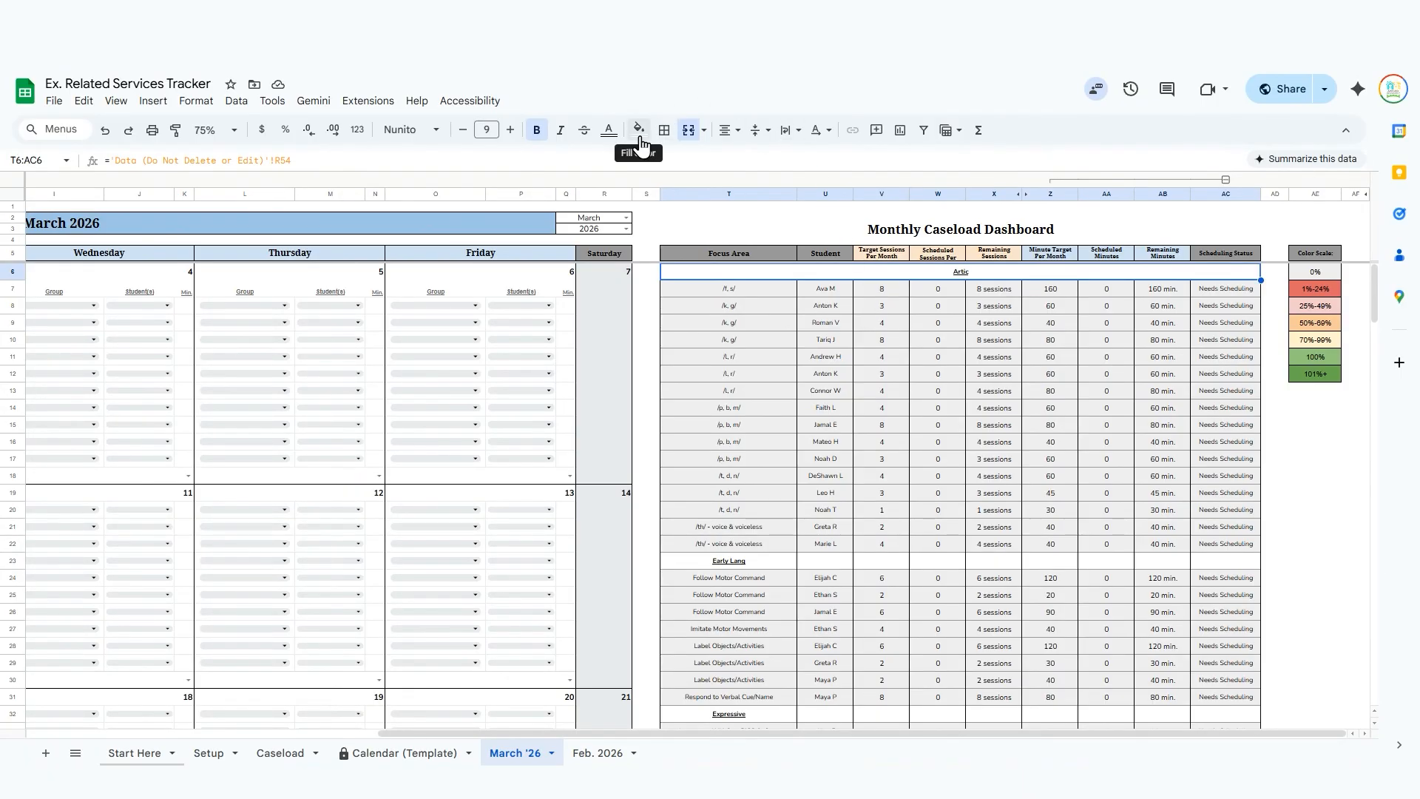
# Merge the Early Lang heading across T23:AC23 in the Monthly Caseload Dashboard.
pyautogui.click(689, 564)
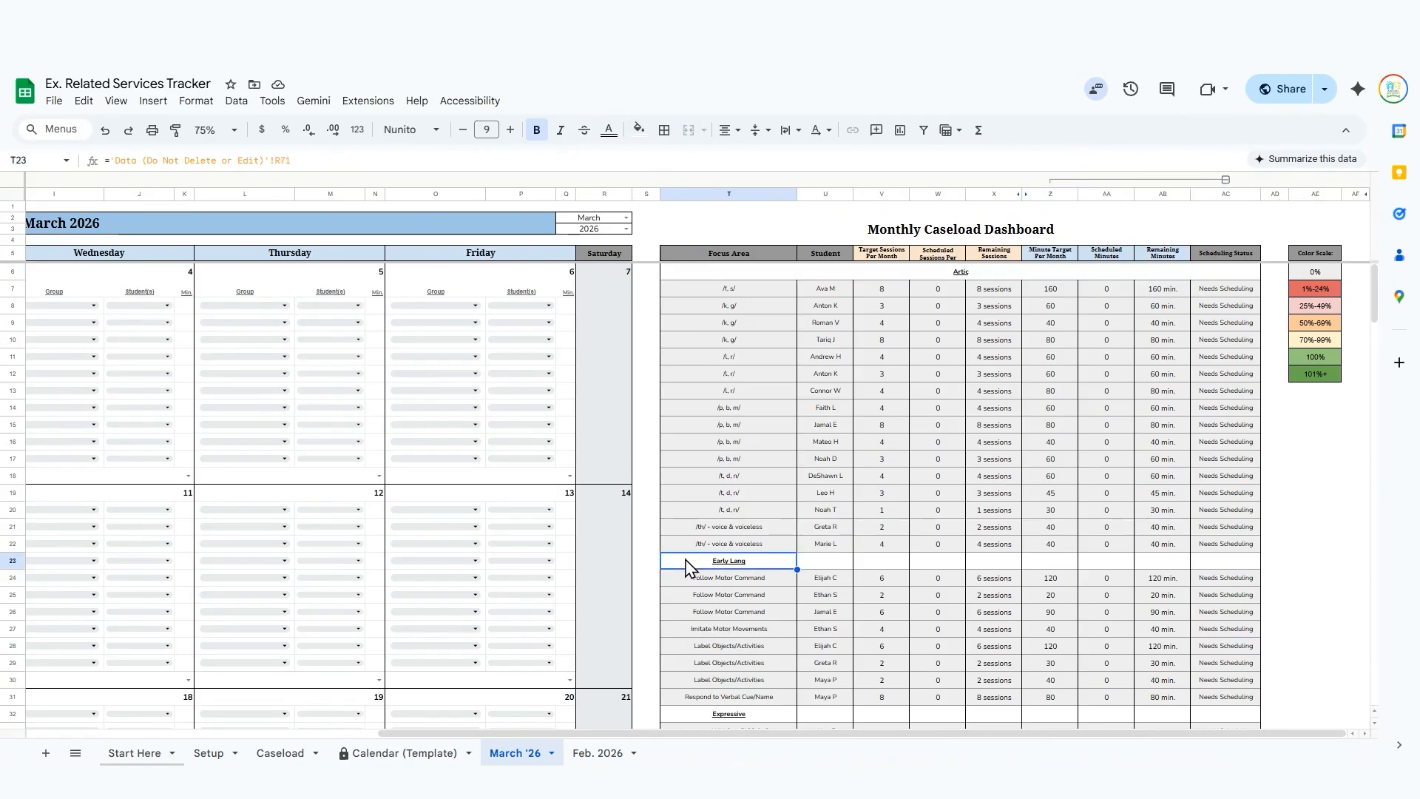
pyautogui.hotkey('shift', 'Right')
pyautogui.hotkey('shift', 'Right')
pyautogui.hotkey('shift', 'Right')
pyautogui.hotkey('shift', 'Right')
pyautogui.hotkey('shift', 'Right')
pyautogui.hotkey('shift', 'Right')
pyautogui.hotkey('shift', 'Right')
pyautogui.hotkey('shift', 'Right')
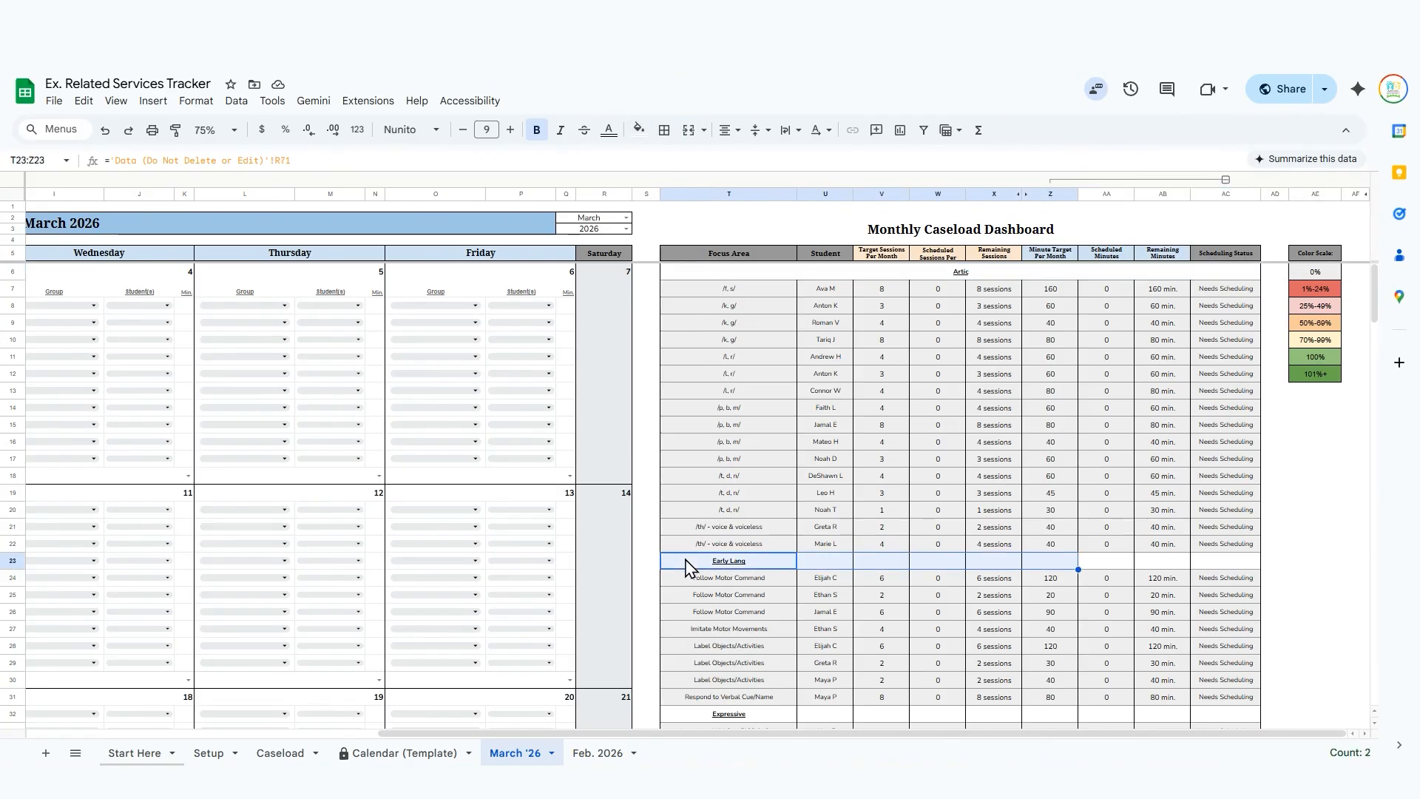
pyautogui.click(688, 130)
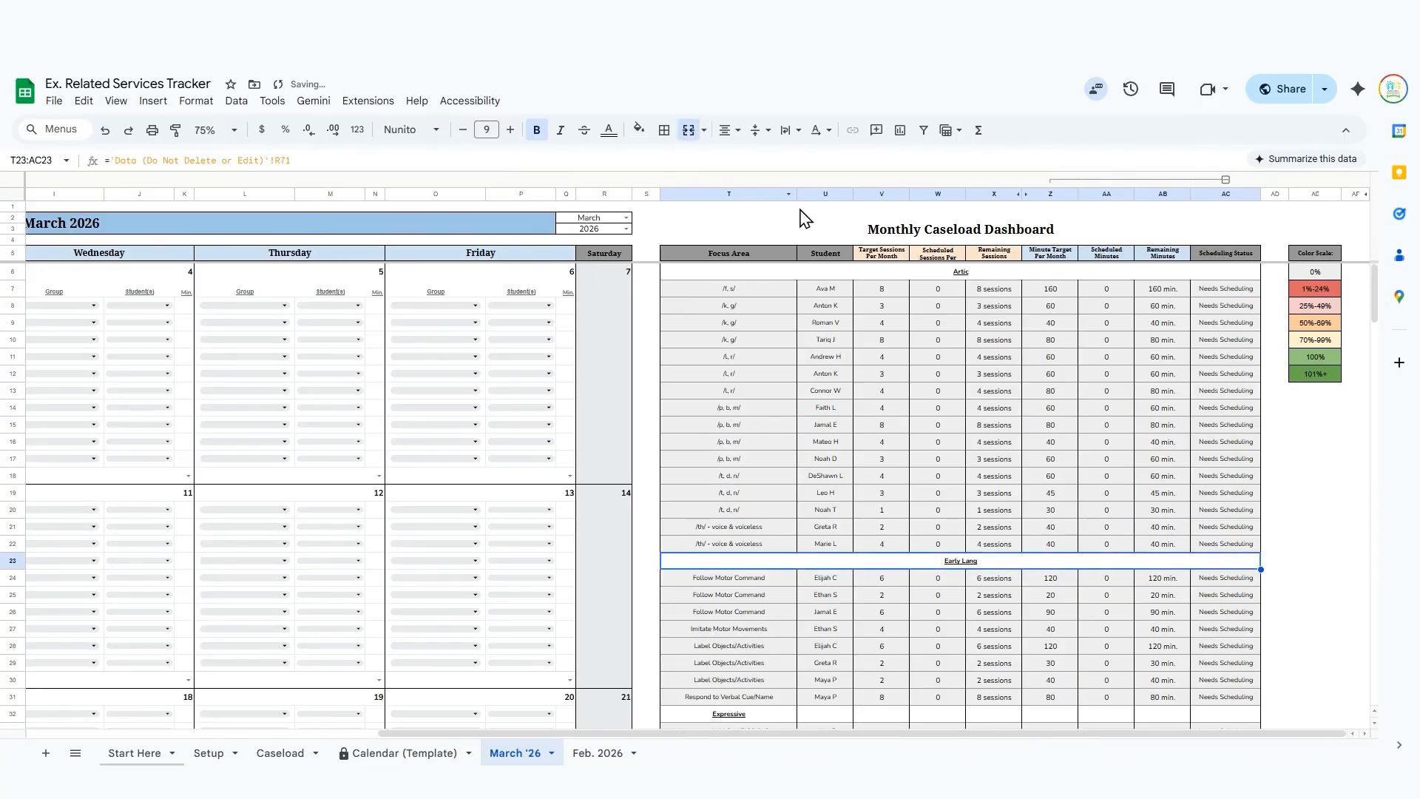
# Review the goal categories on the Caseload and Setup sheets and return to the March '26 sheet.
pyautogui.click(782, 273)
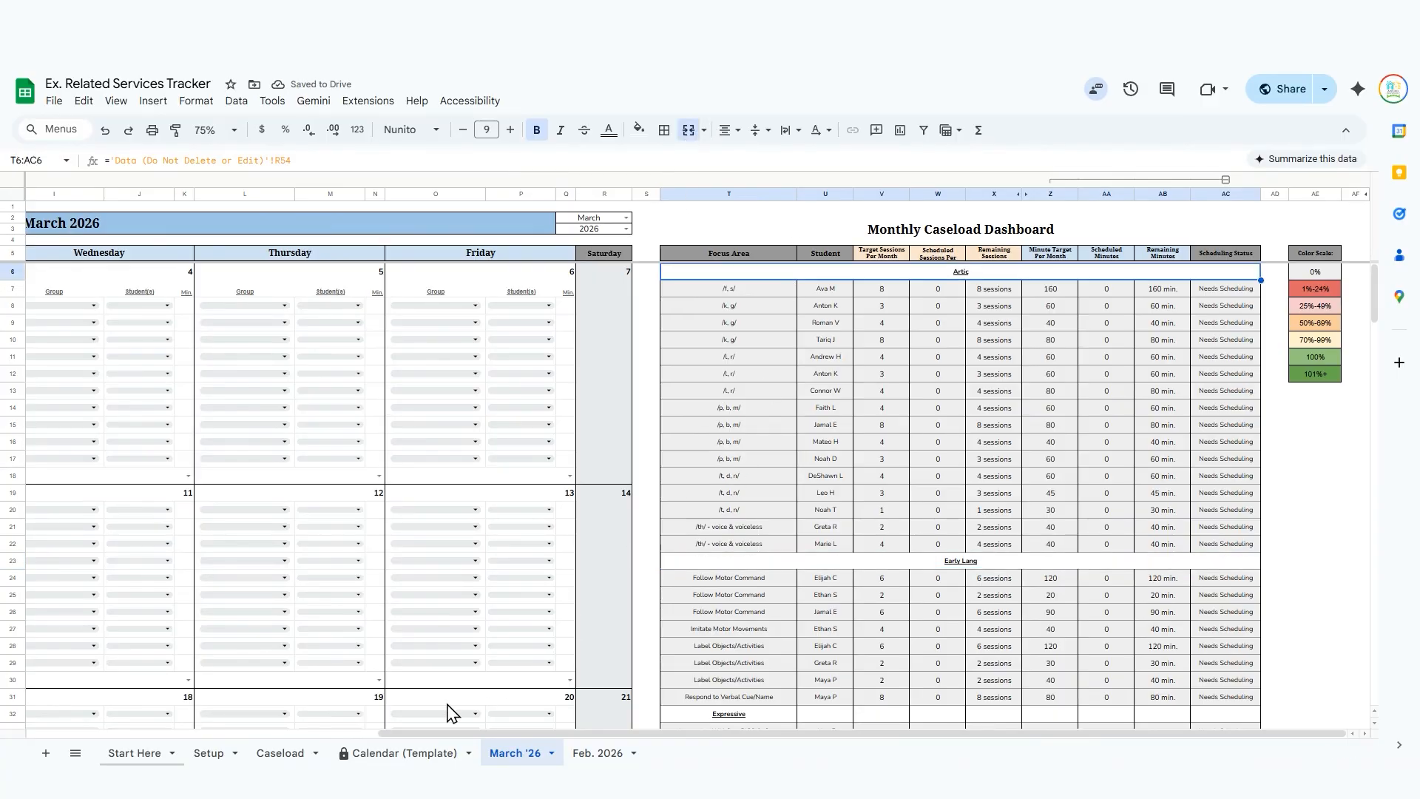
pyautogui.click(271, 755)
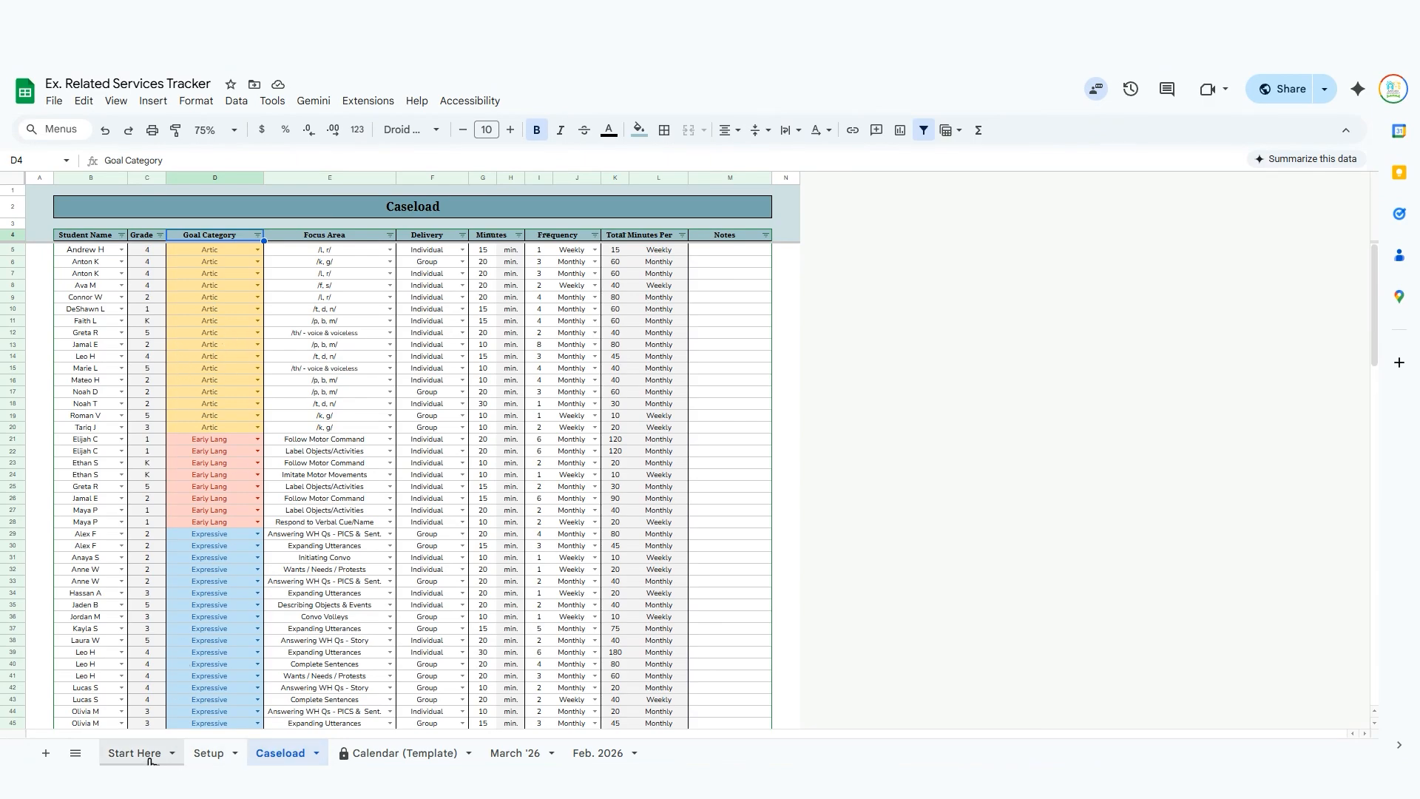
pyautogui.click(209, 753)
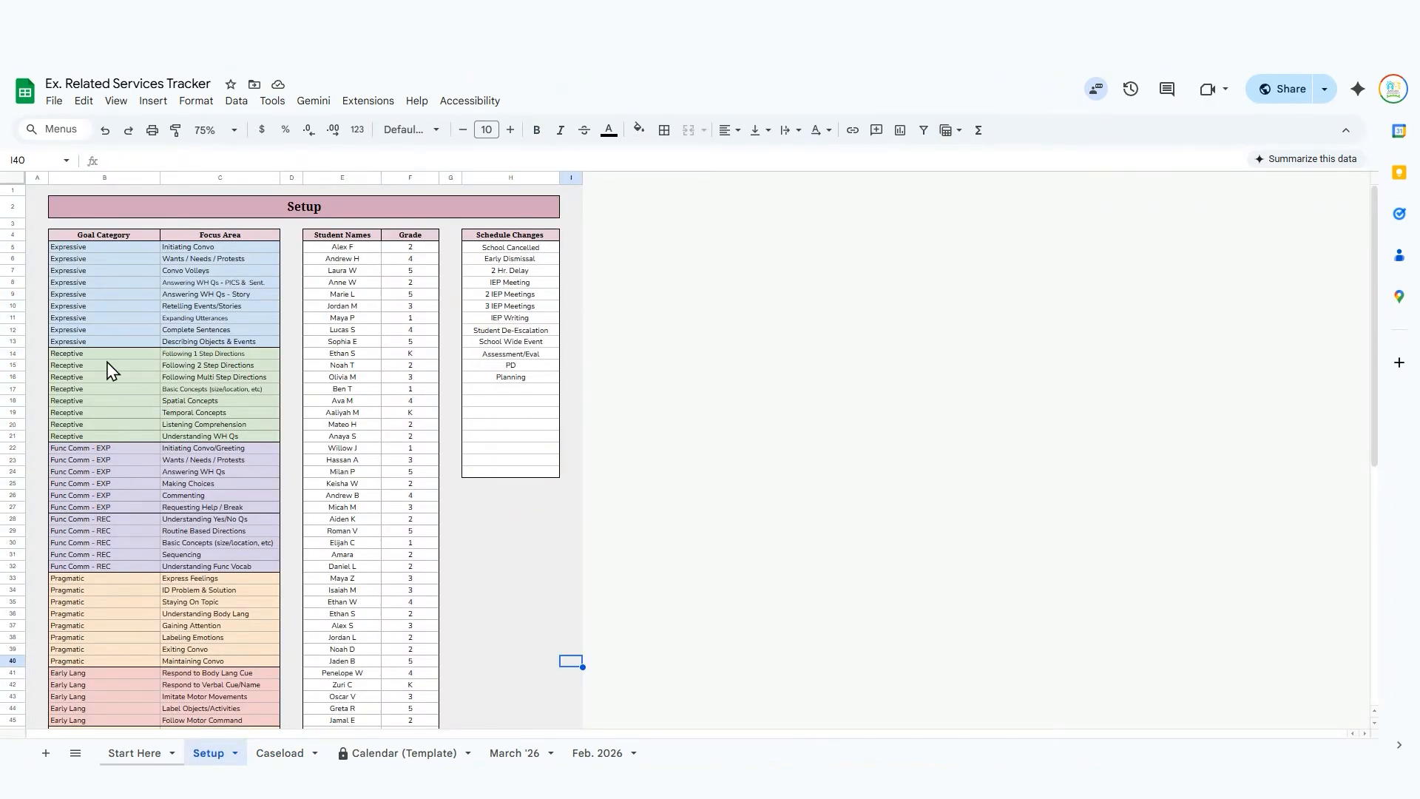
pyautogui.scroll(-5, 111, 370)
pyautogui.scroll(5, 152, 590)
pyautogui.click(279, 753)
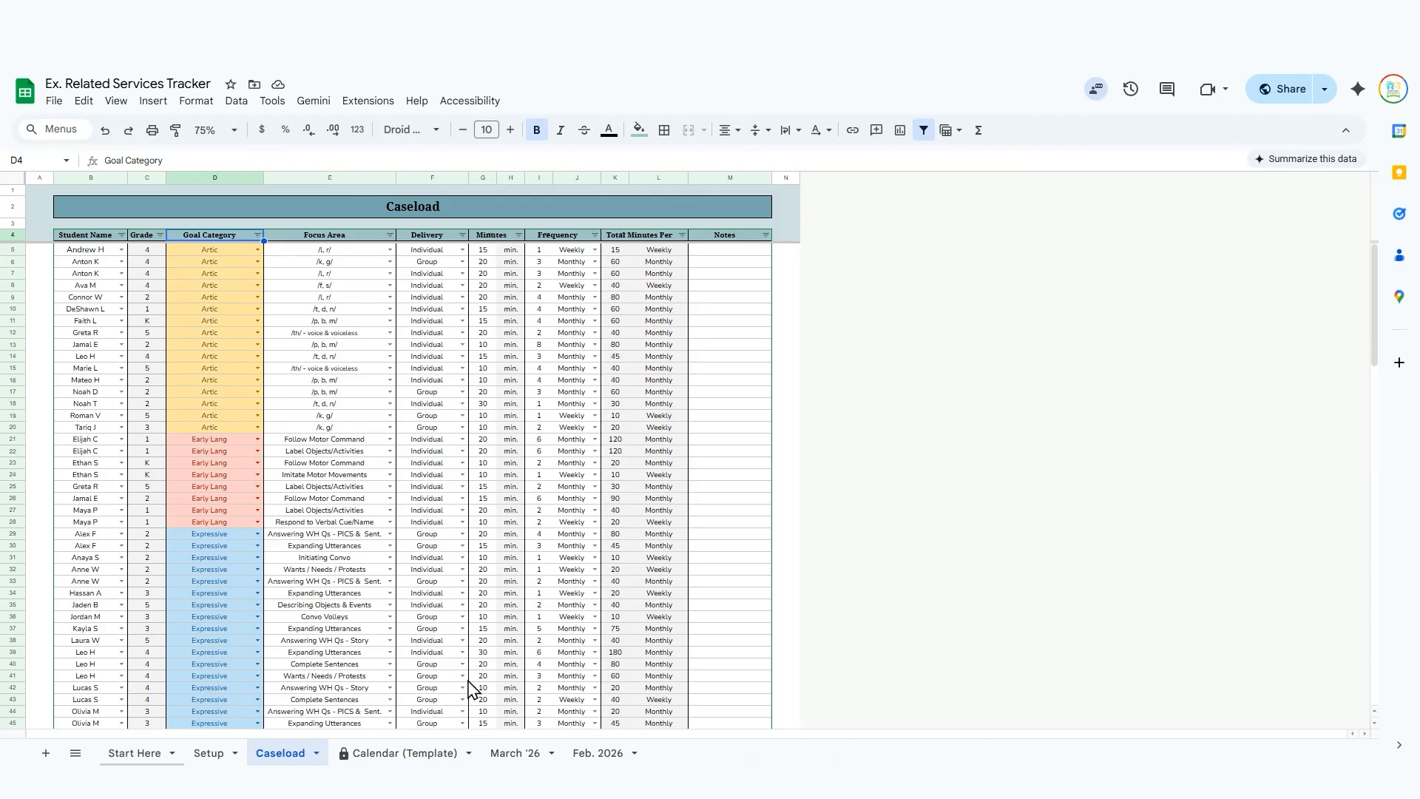
pyautogui.click(518, 754)
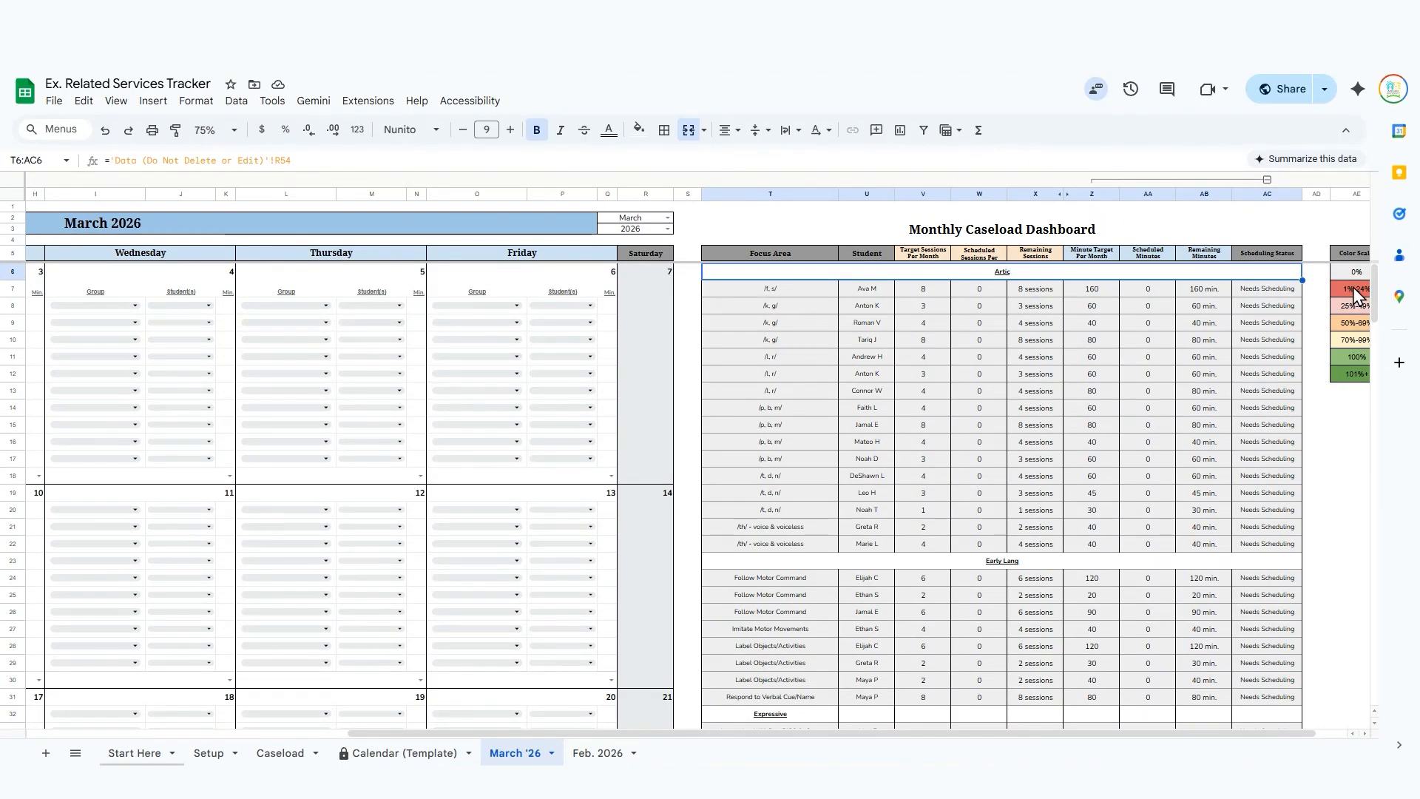
# Fill the merged Artic heading row of the dashboard with a medium gray.
pyautogui.hscroll(1, 1345, 297)
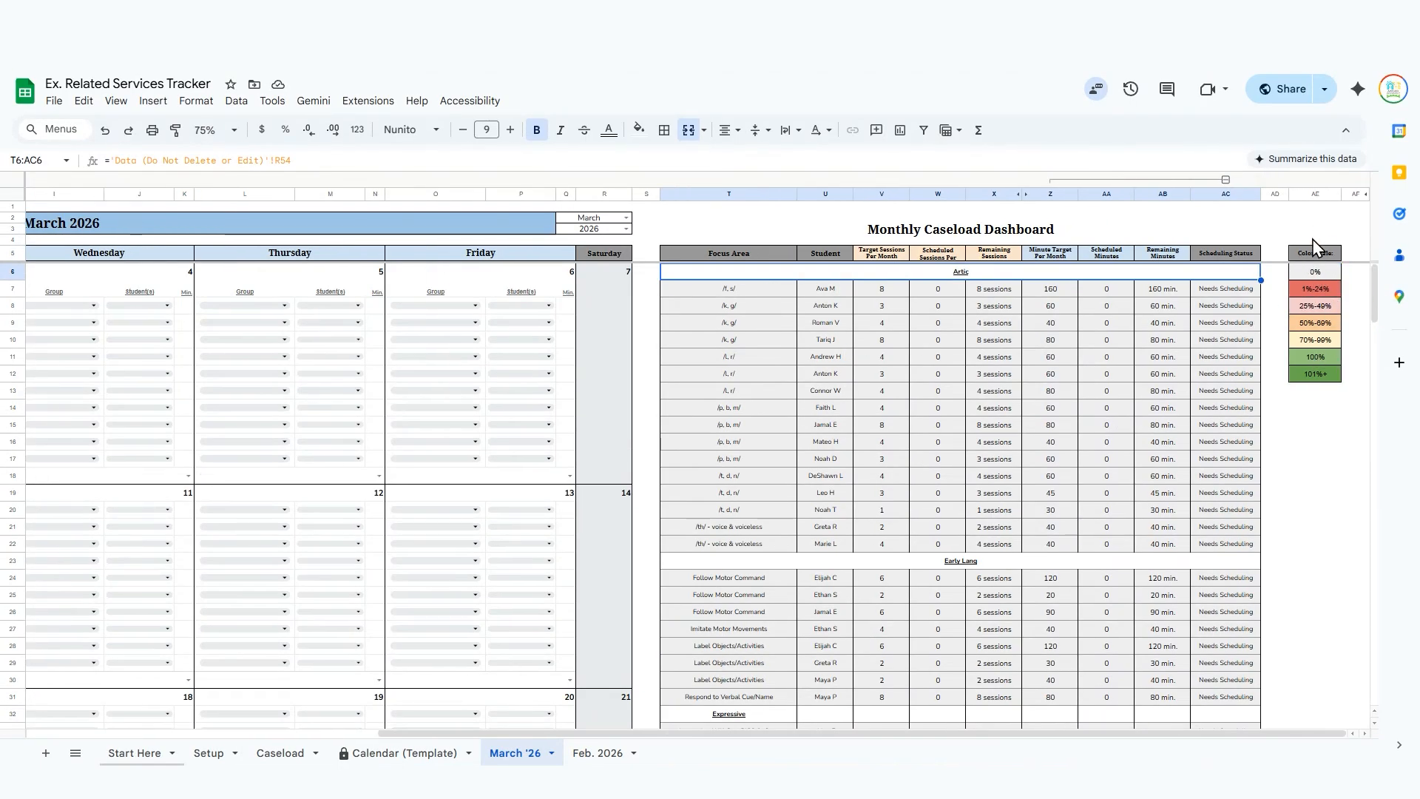
pyautogui.click(638, 129)
pyautogui.click(755, 183)
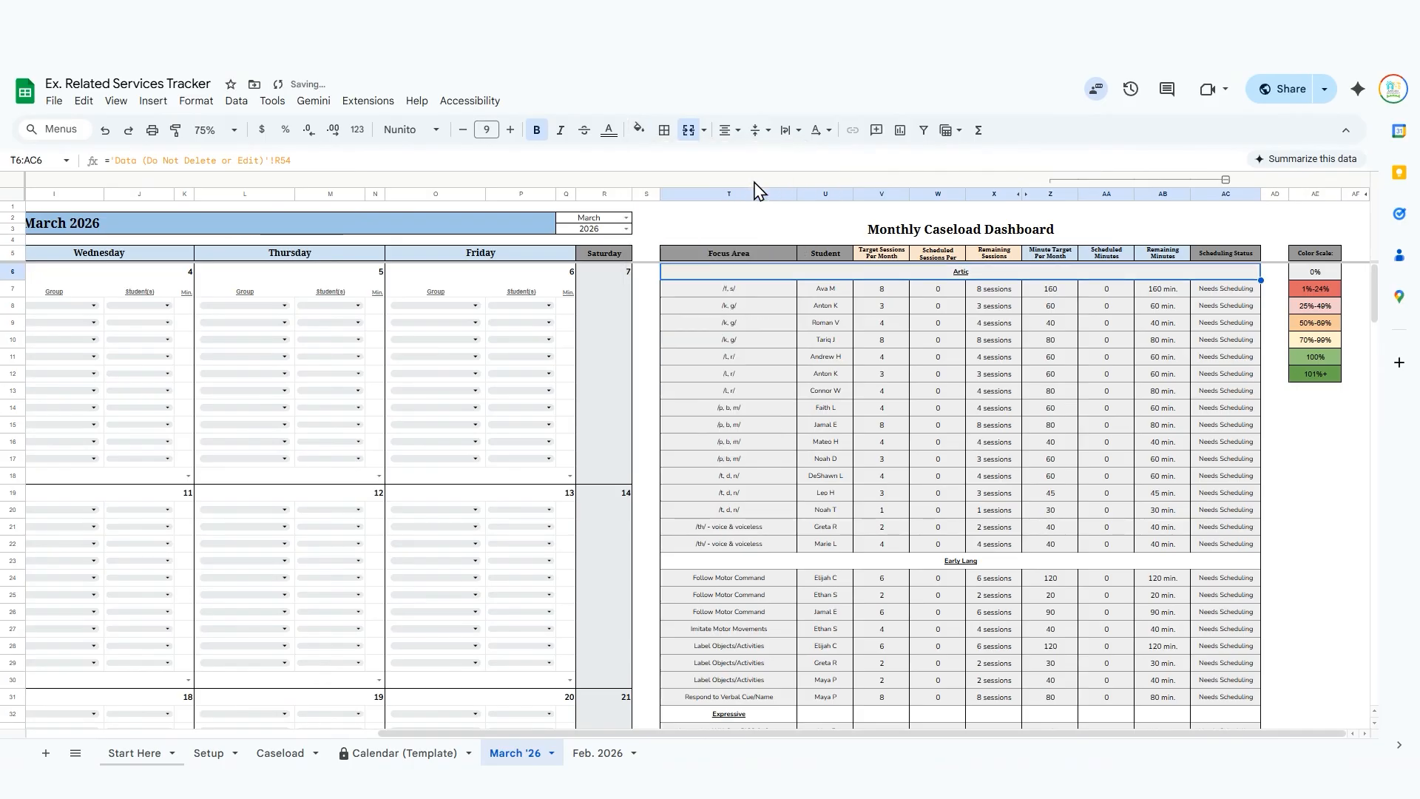
pyautogui.click(639, 129)
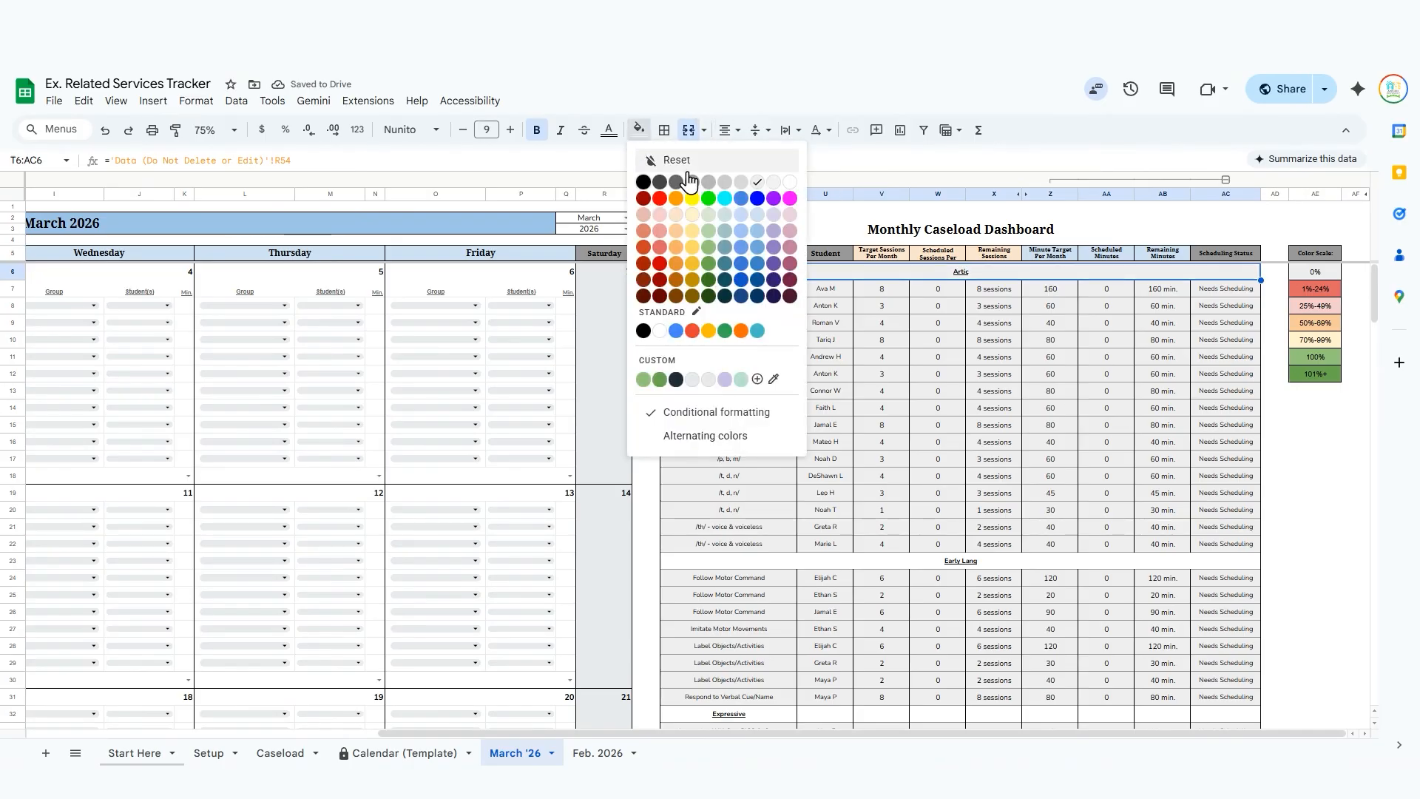
pyautogui.click(708, 182)
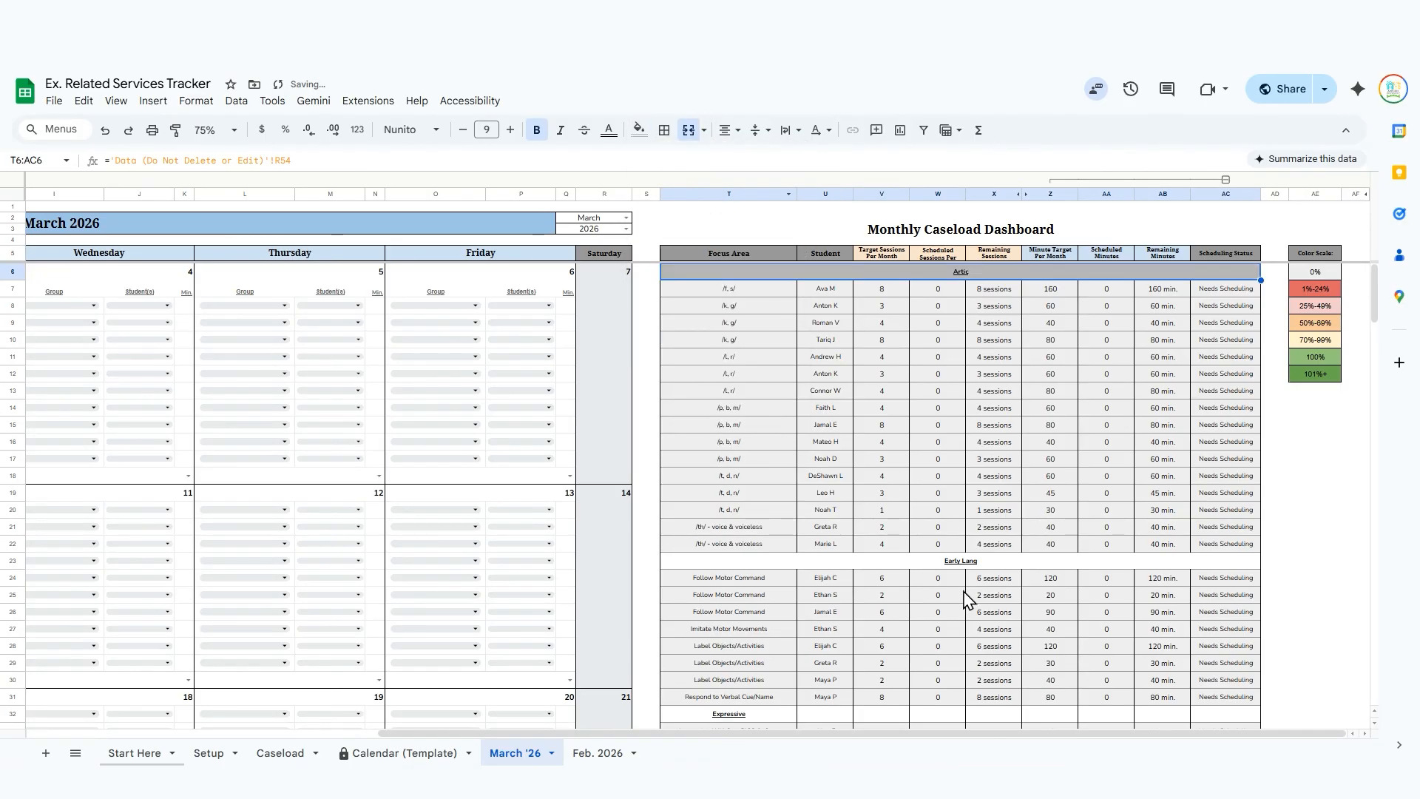
pyautogui.click(1277, 511)
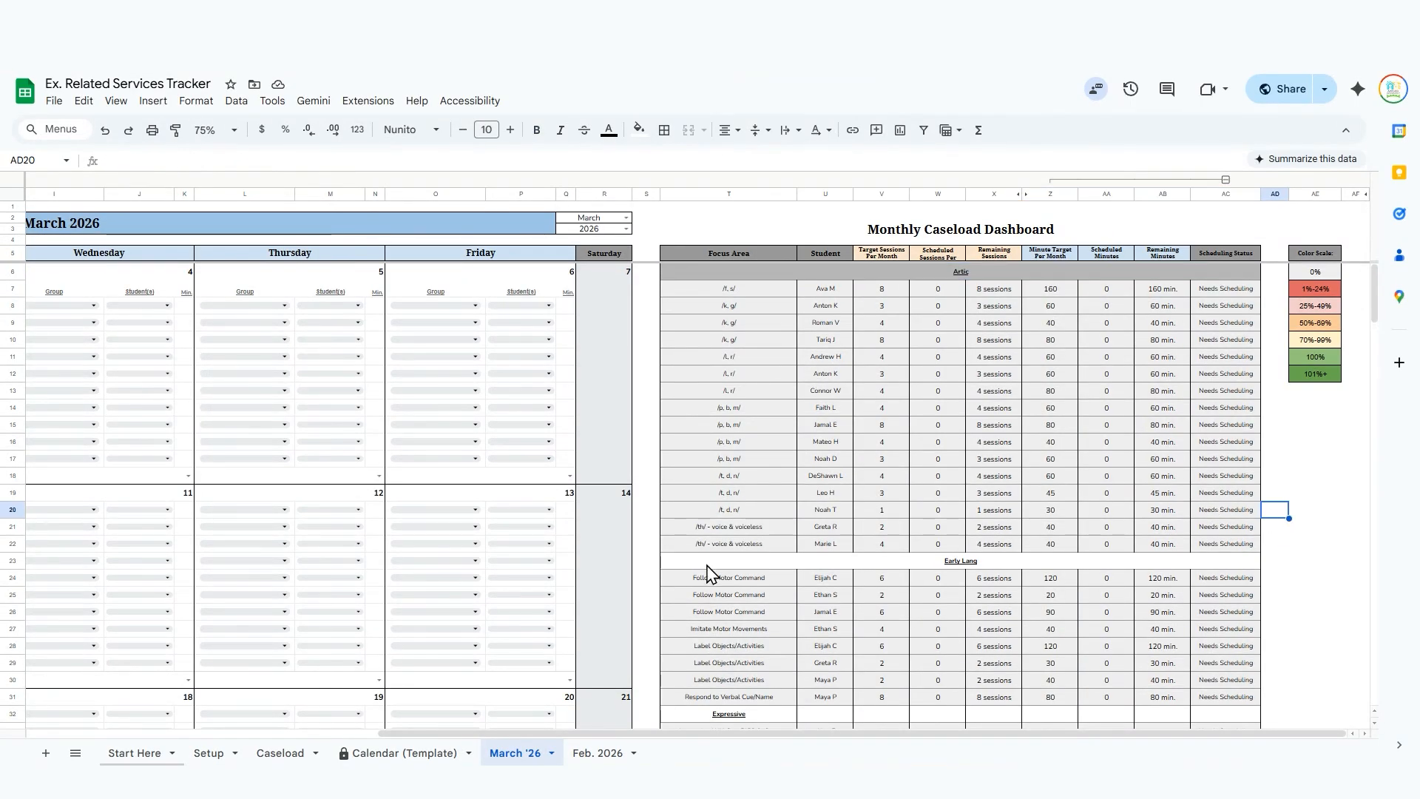
# Merge the Expressive heading across T32:AC32 in the dashboard and fill it with the same medium gray.
pyautogui.scroll(-3, 708, 571)
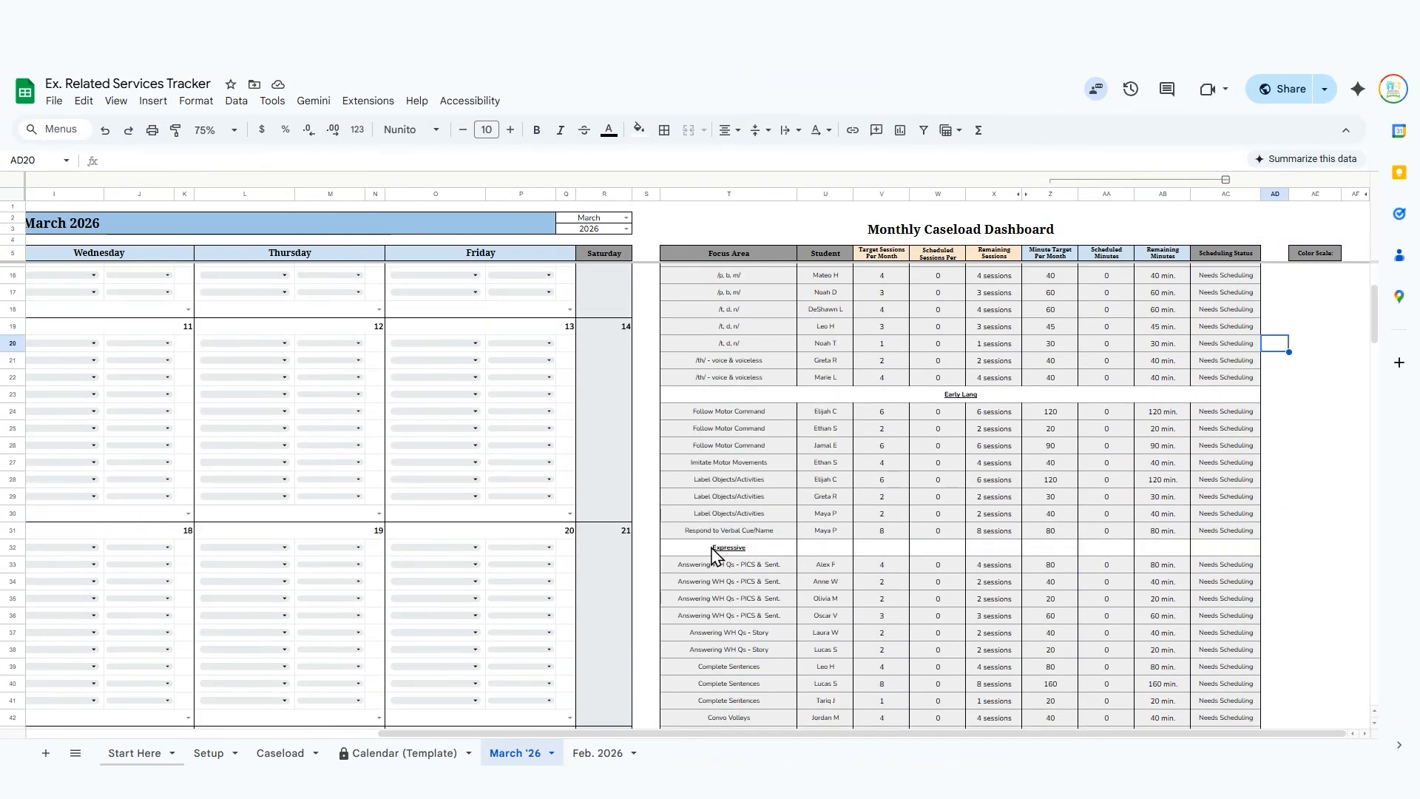
pyautogui.click(714, 551)
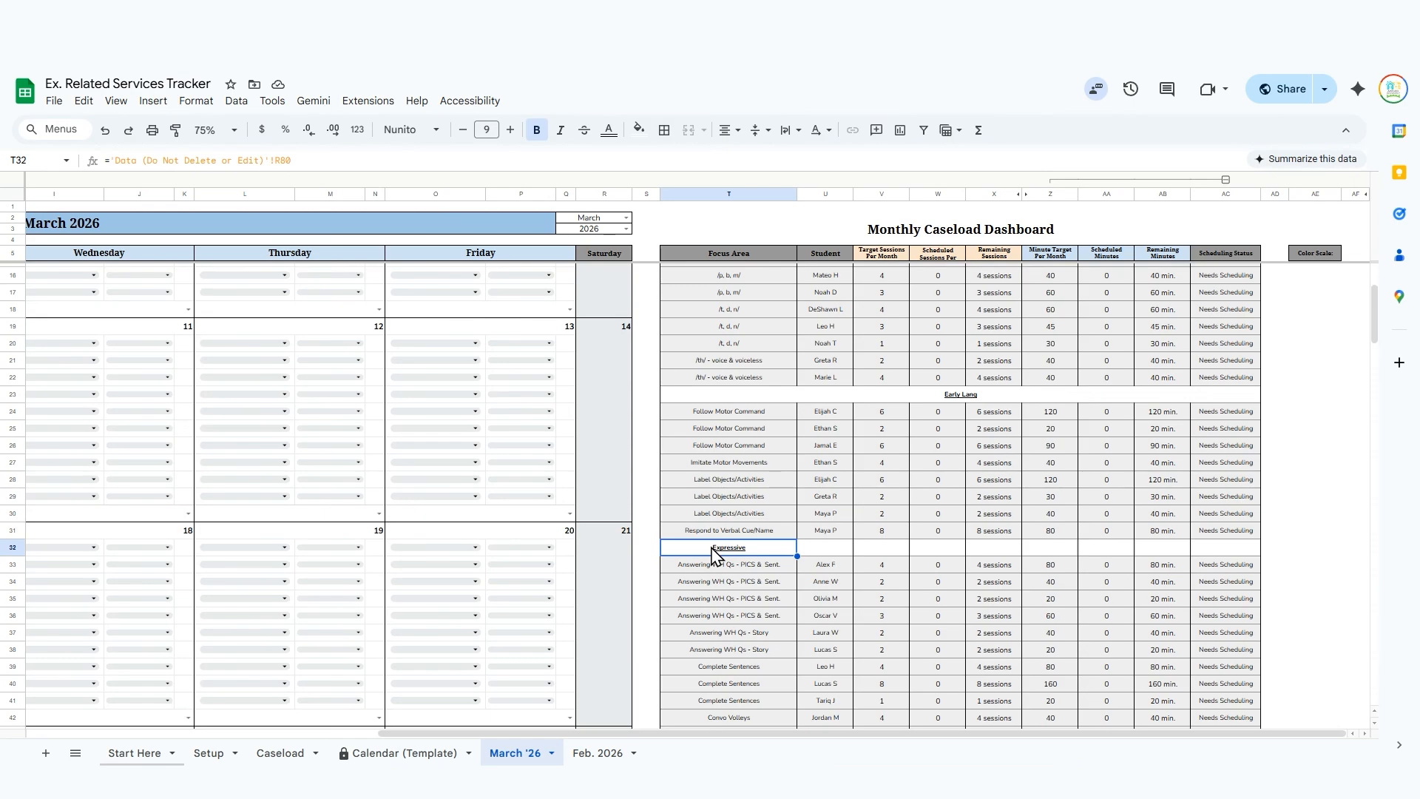
pyautogui.hotkey('shift', 'Right')
pyautogui.hotkey('shift', 'Right')
pyautogui.hotkey('shift', 'Right')
pyautogui.hotkey('shift', 'Right')
pyautogui.hotkey('shift', 'Right')
pyautogui.hotkey('shift', 'Right')
pyautogui.hotkey('shift', 'Right')
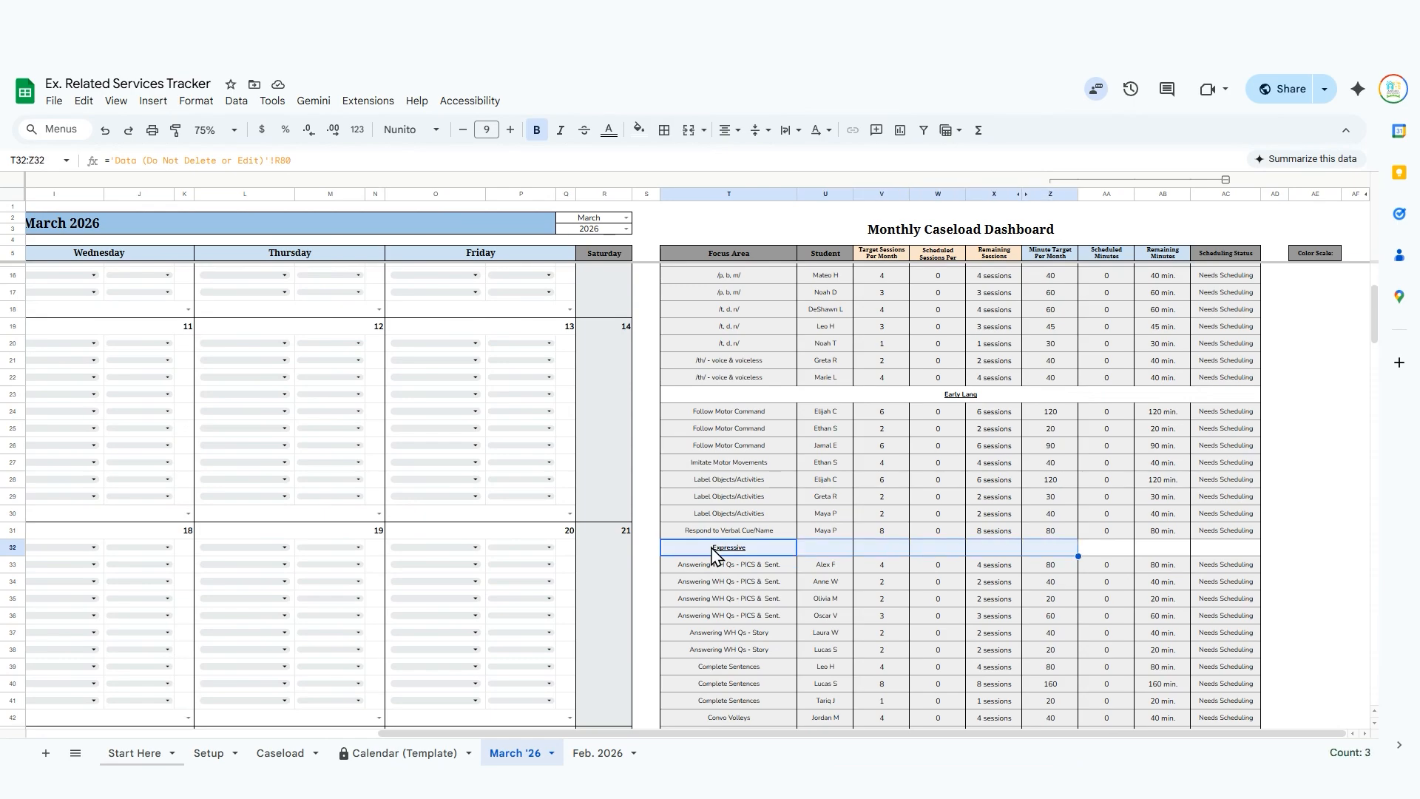
pyautogui.hotkey('shift', 'Right')
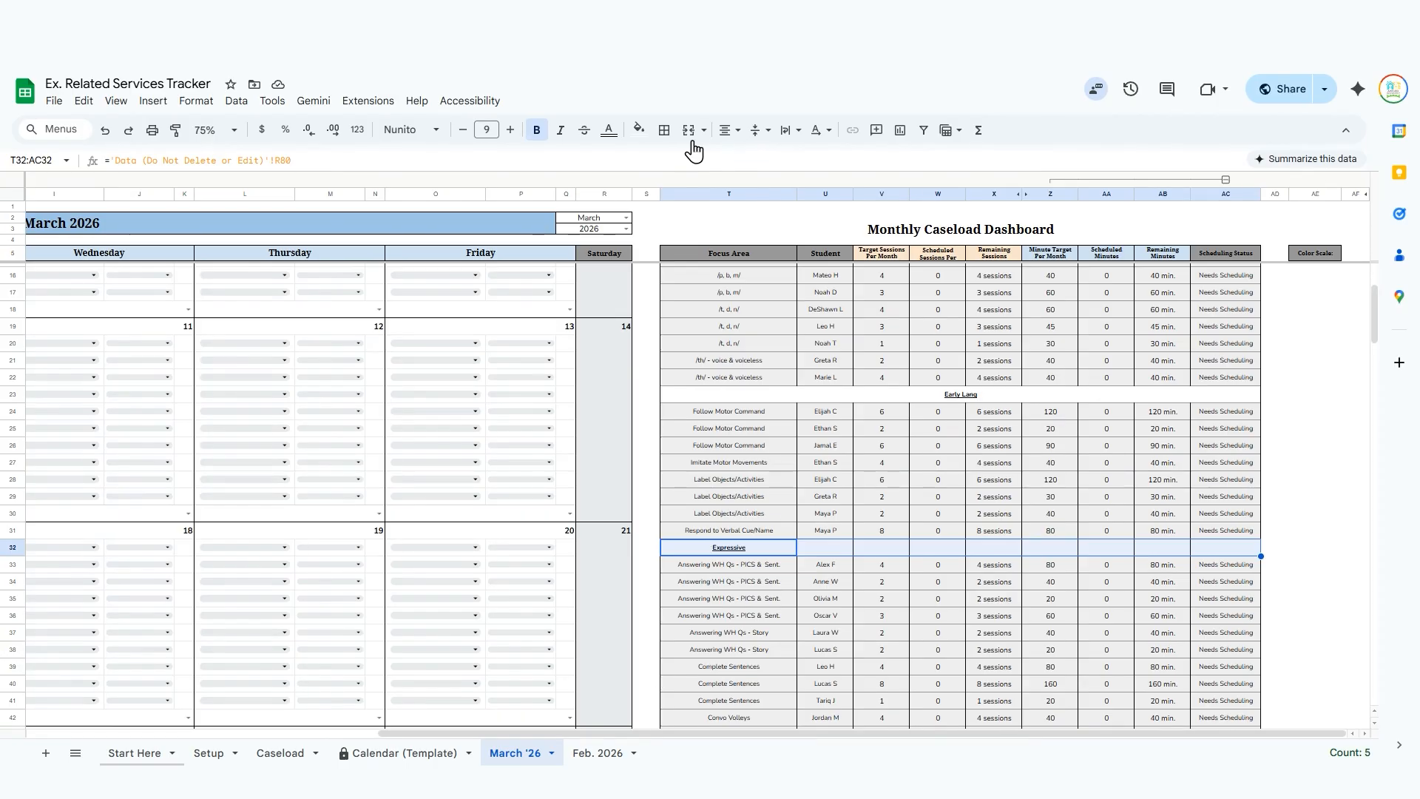
pyautogui.click(682, 141)
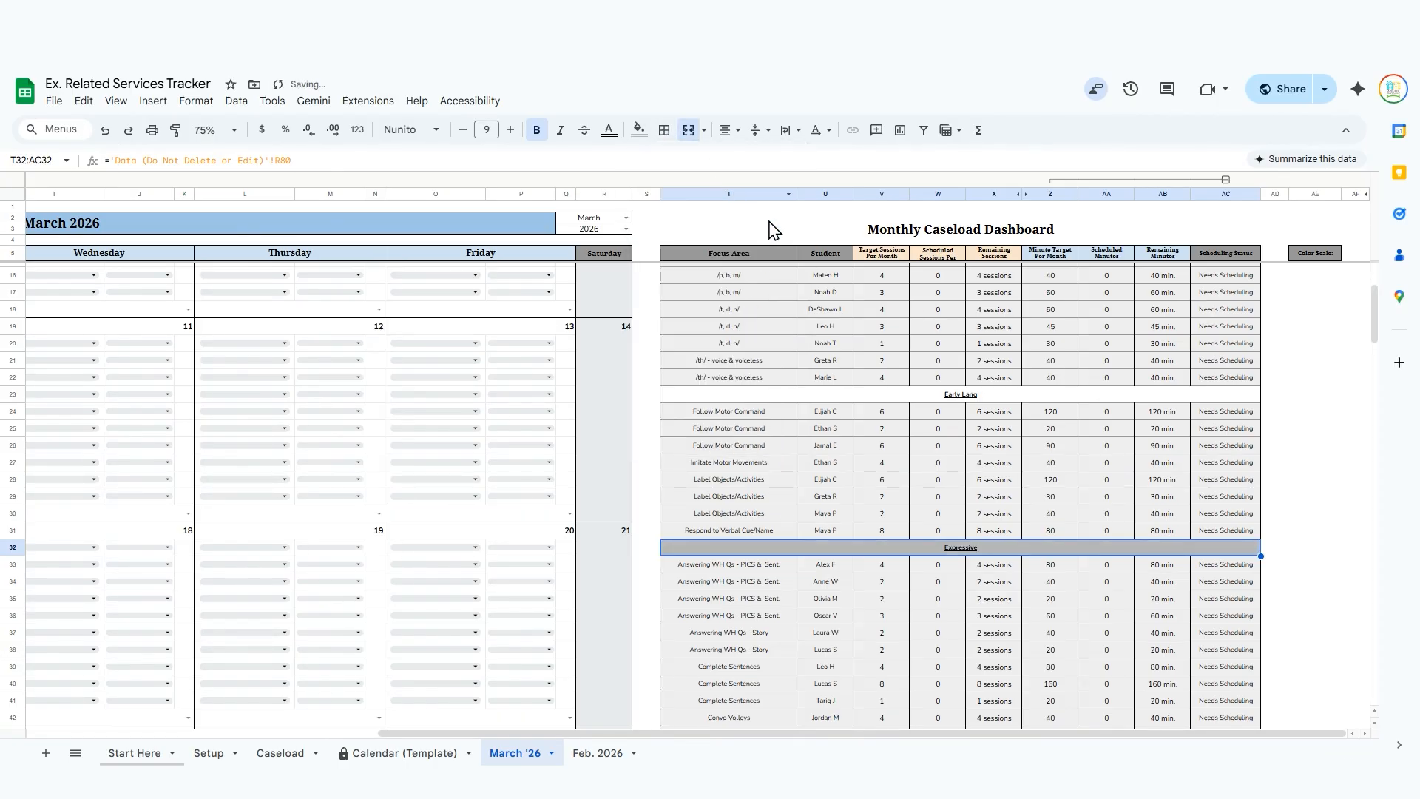
# Fill the merged Early Lang heading row with the medium gray used for the Artic heading.
pyautogui.scroll(3, 1154, 510)
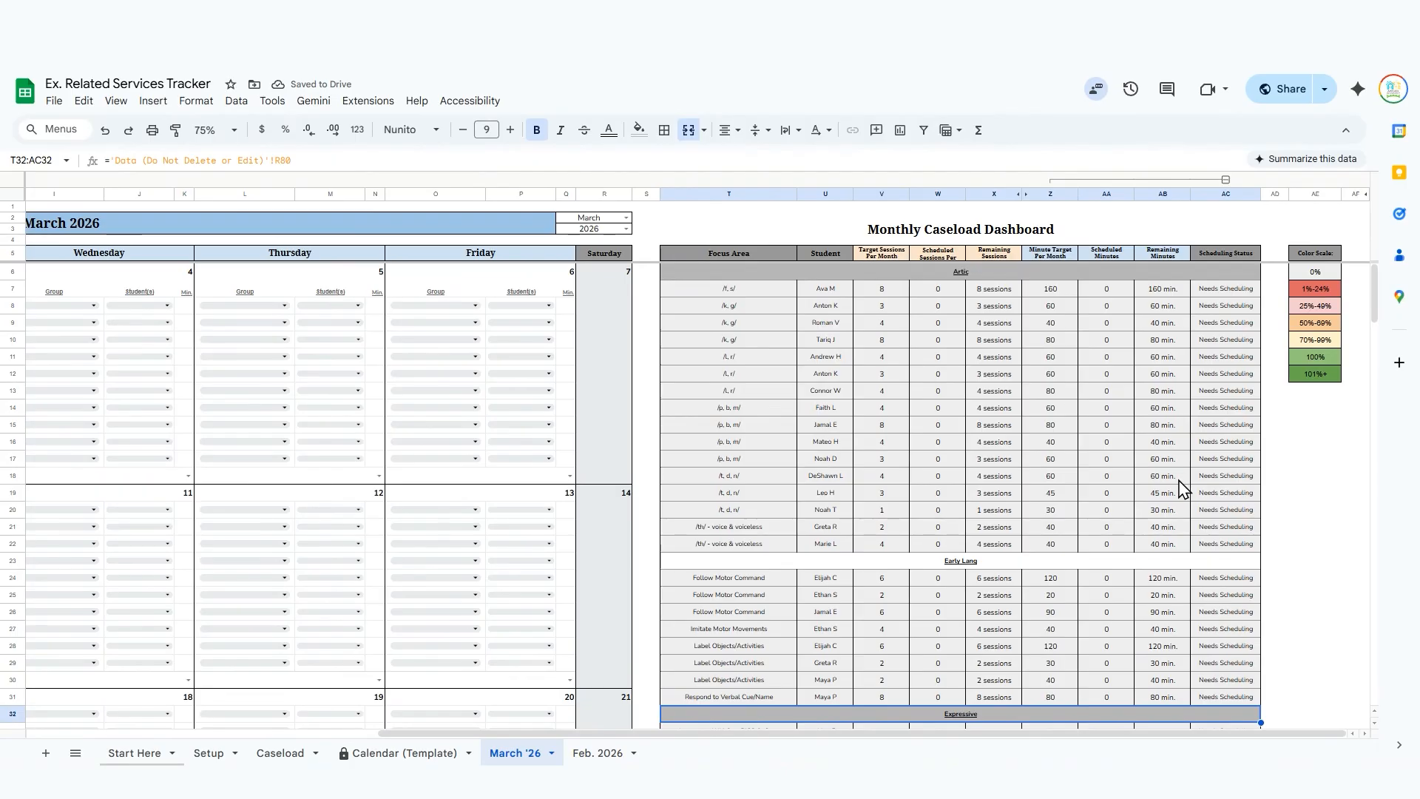
pyautogui.click(841, 563)
pyautogui.click(639, 129)
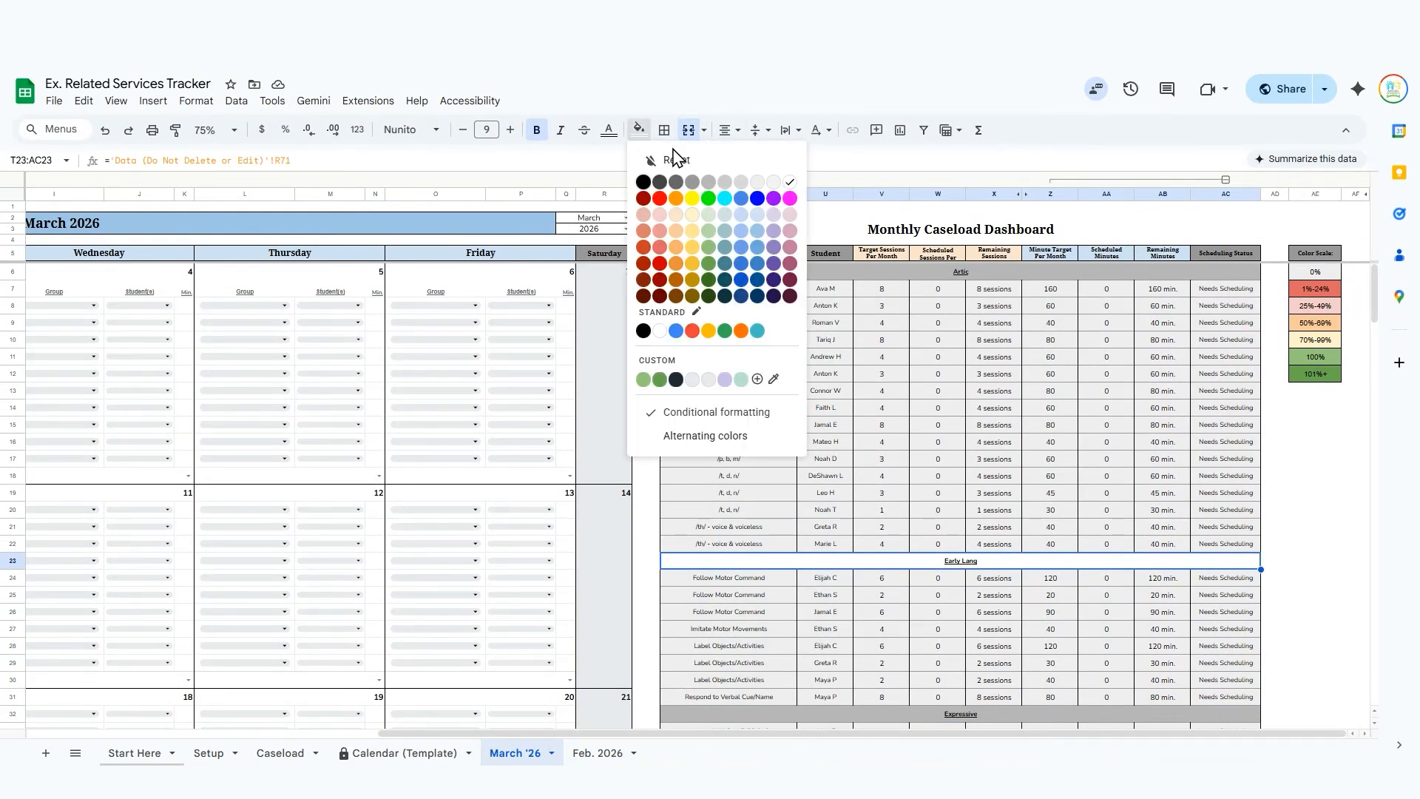
pyautogui.click(710, 183)
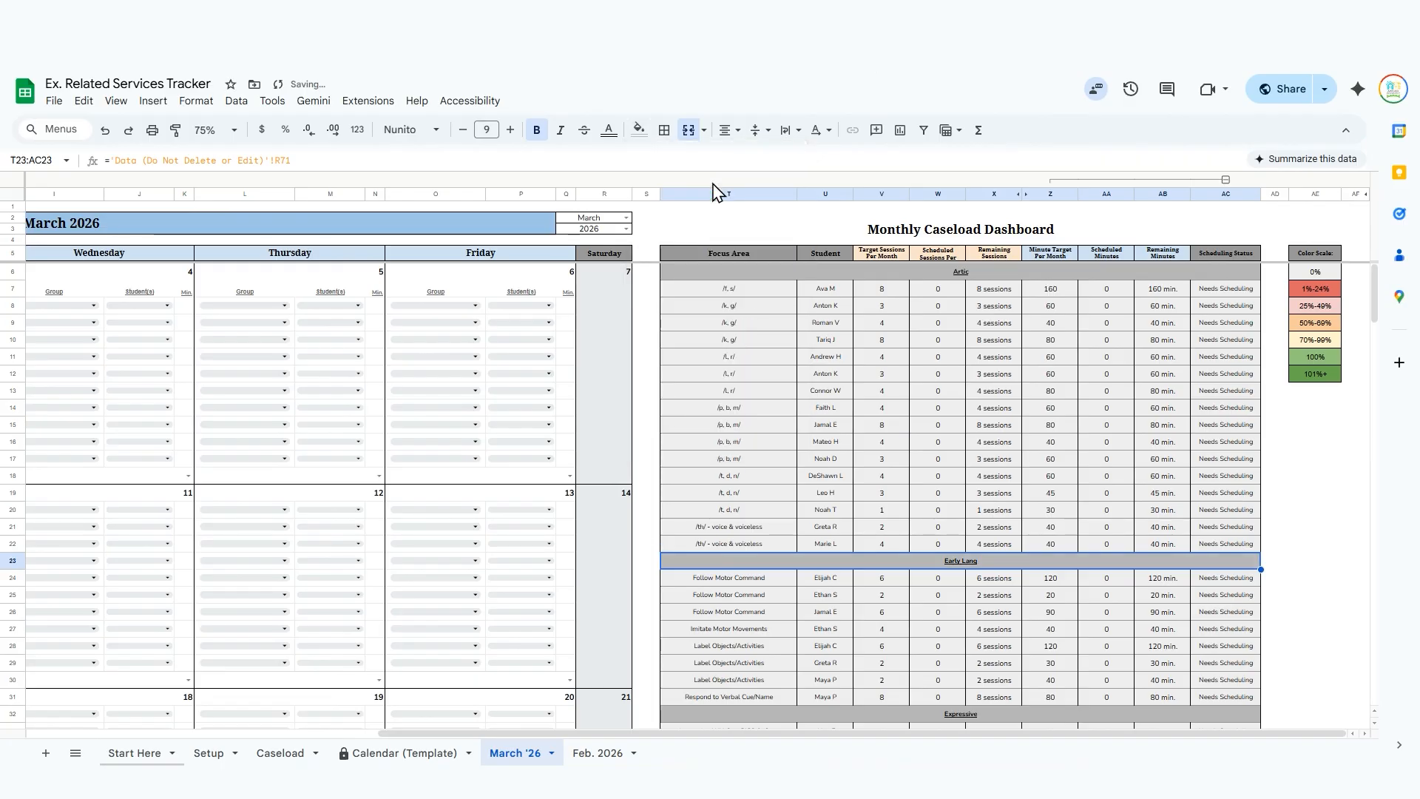
# Schedule the first March 2 session with the group Func Comm - REC - Routine Based Directions and its first listed student.
pyautogui.click(1354, 493)
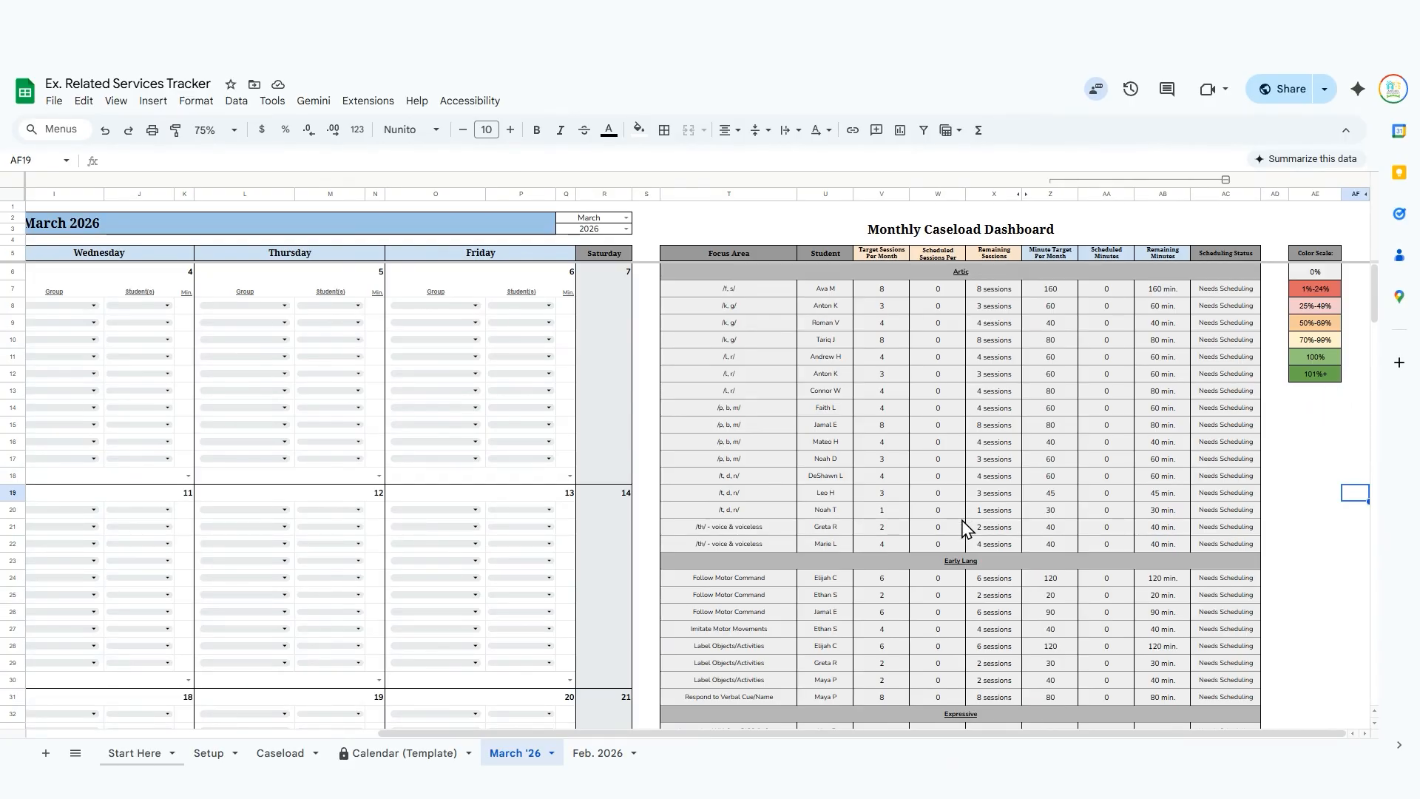
pyautogui.hscroll(-10, 965, 530)
pyautogui.click(190, 308)
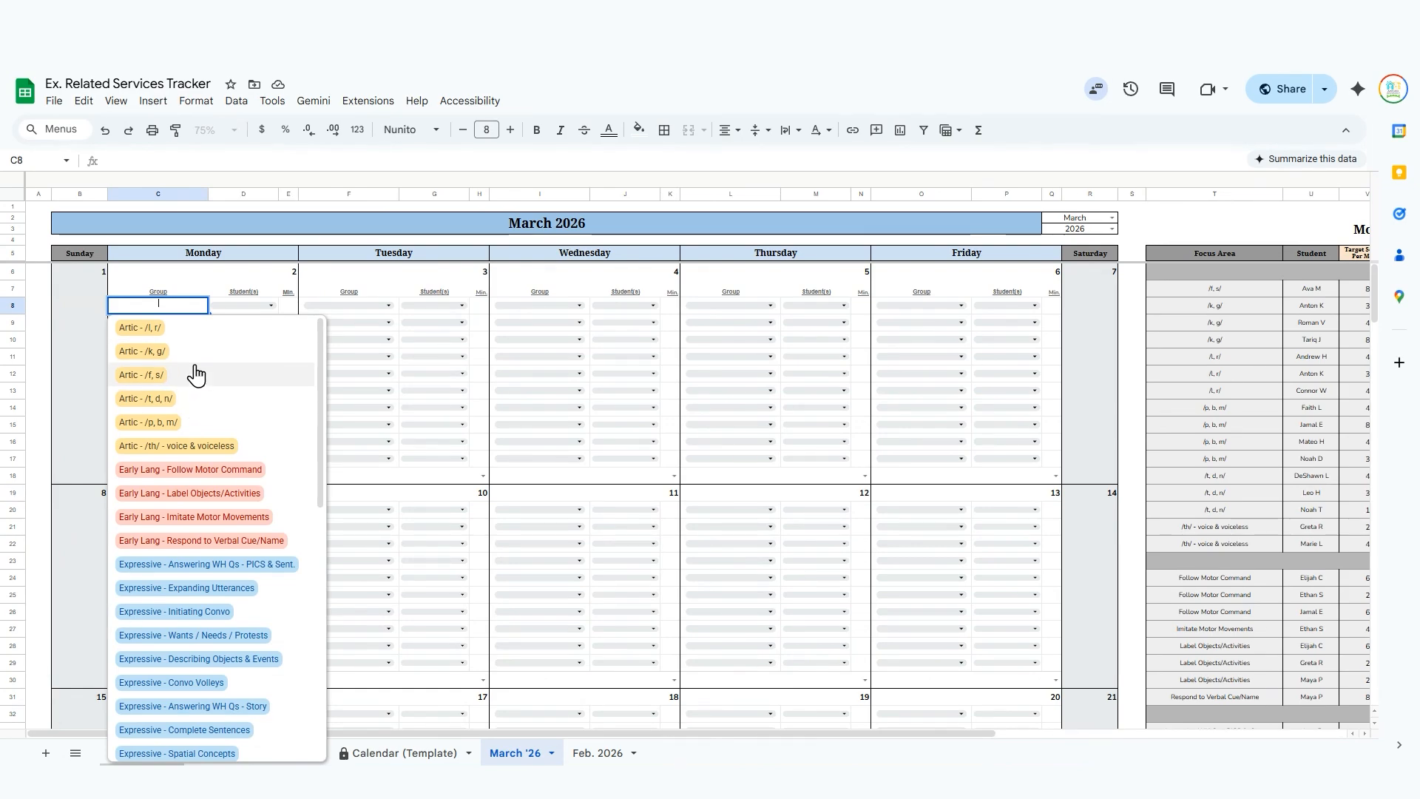
pyautogui.scroll(-10, 196, 375)
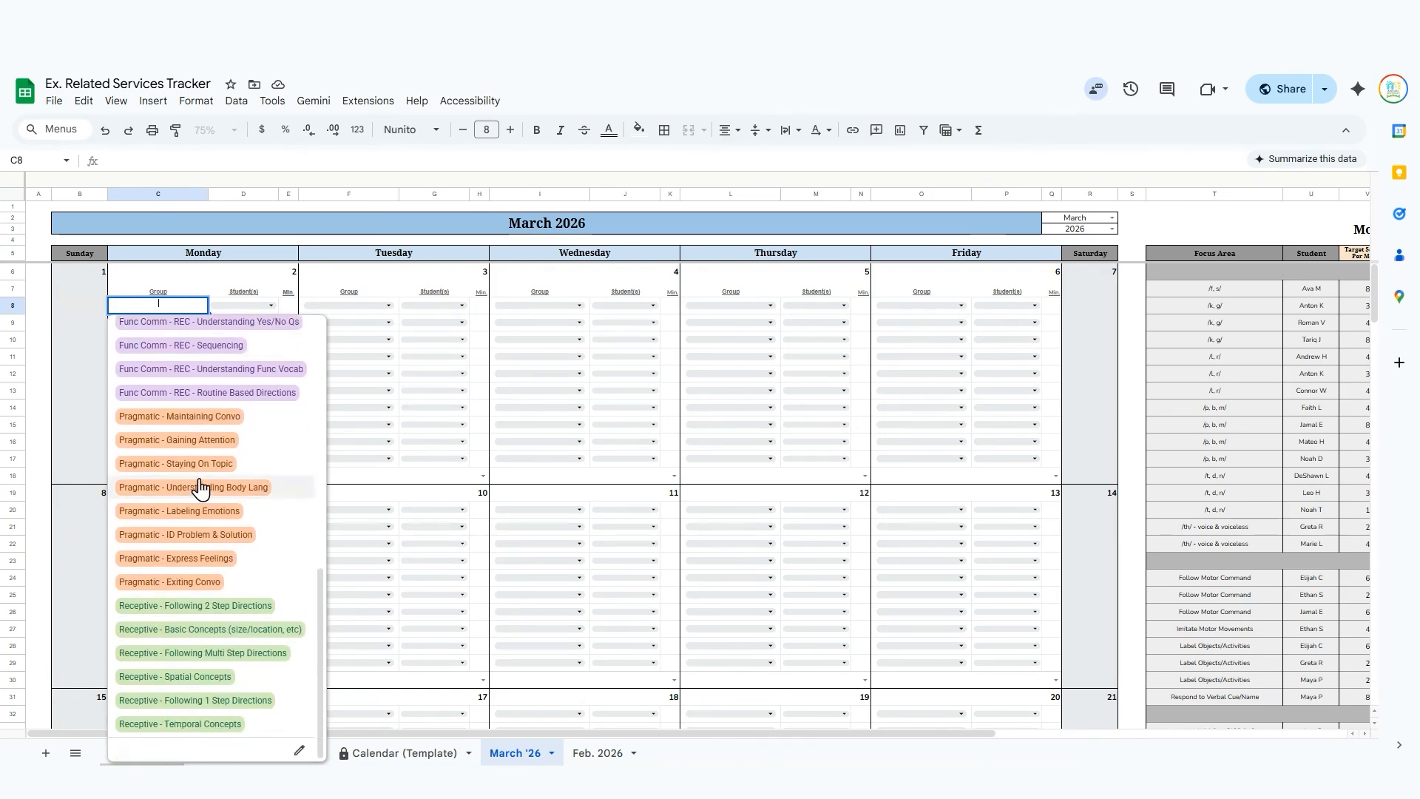
pyautogui.click(225, 393)
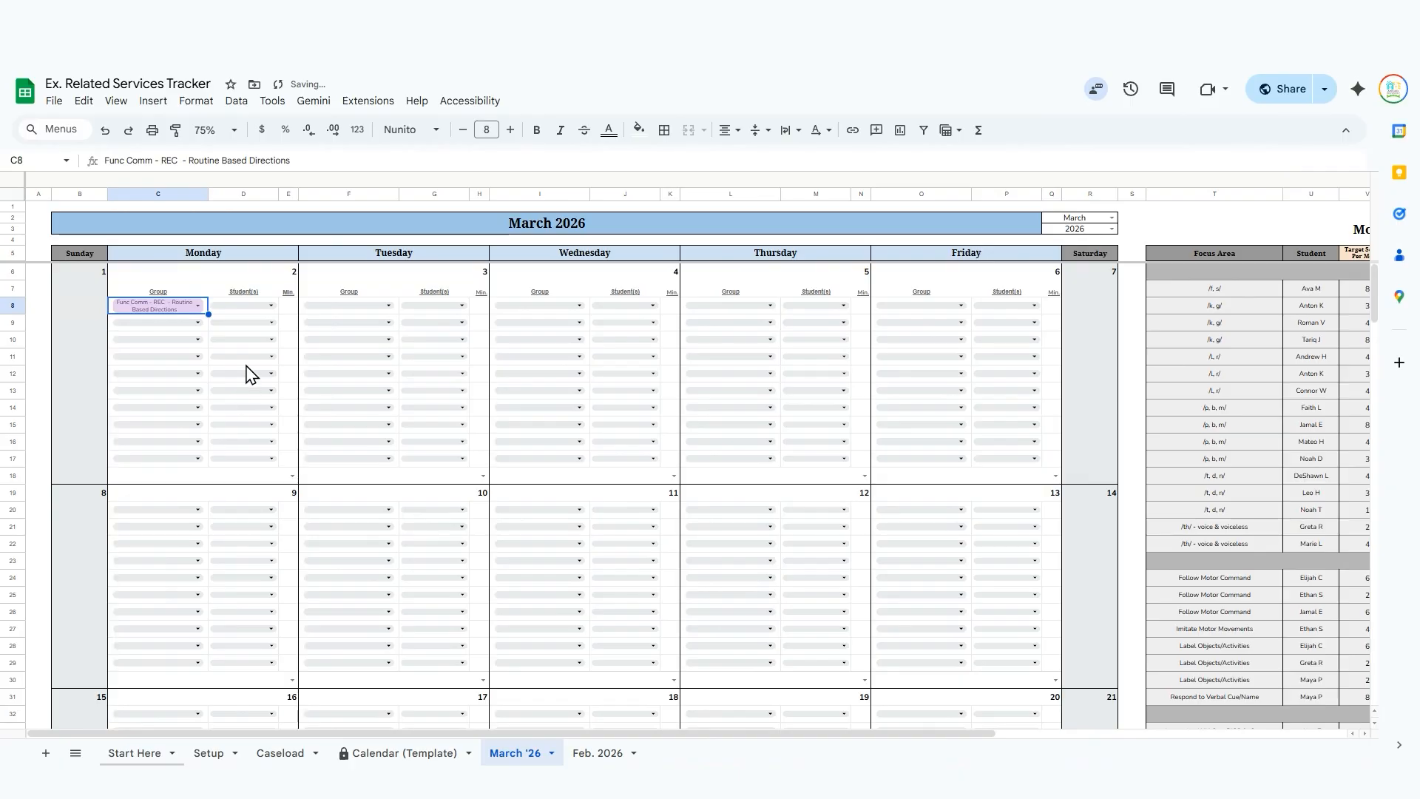
pyautogui.click(262, 306)
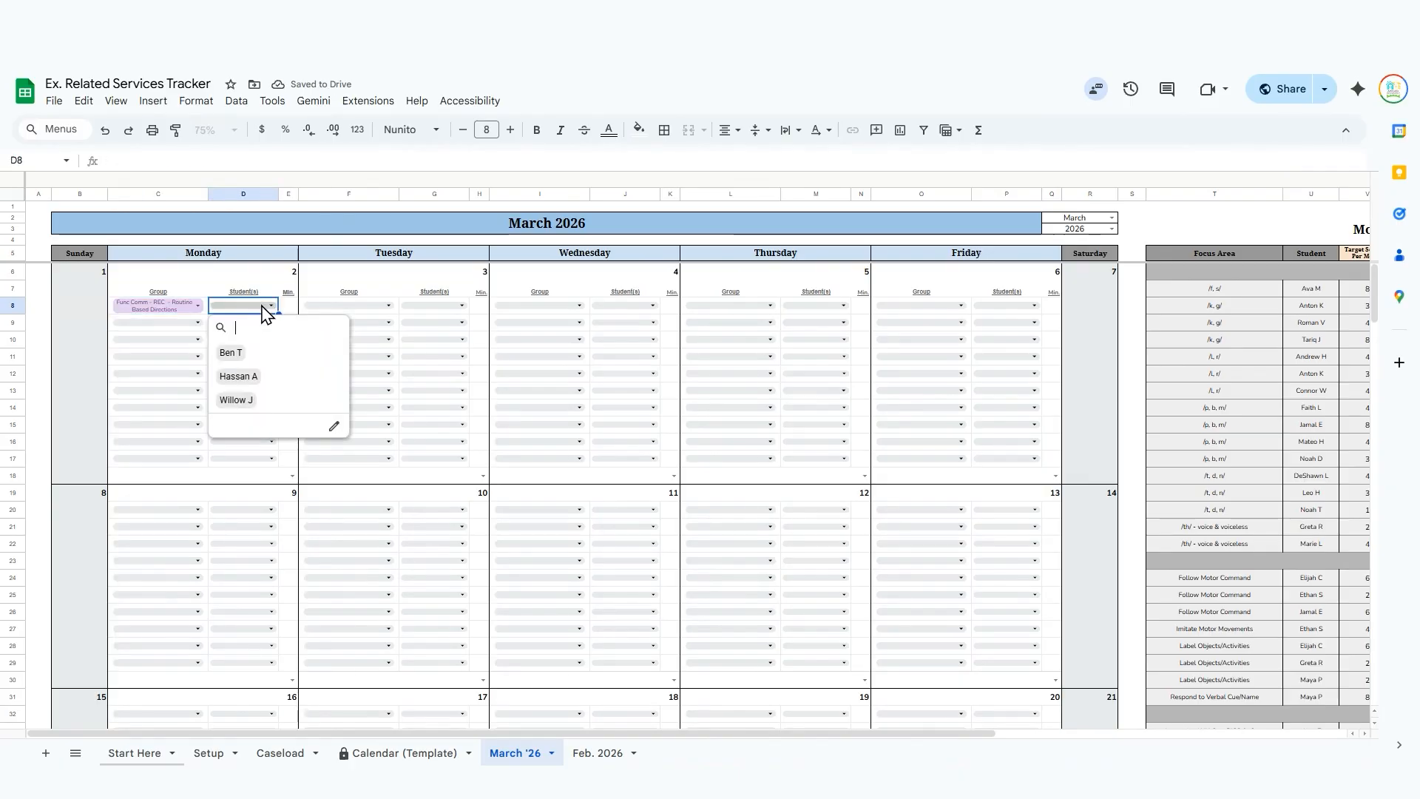
pyautogui.click(277, 358)
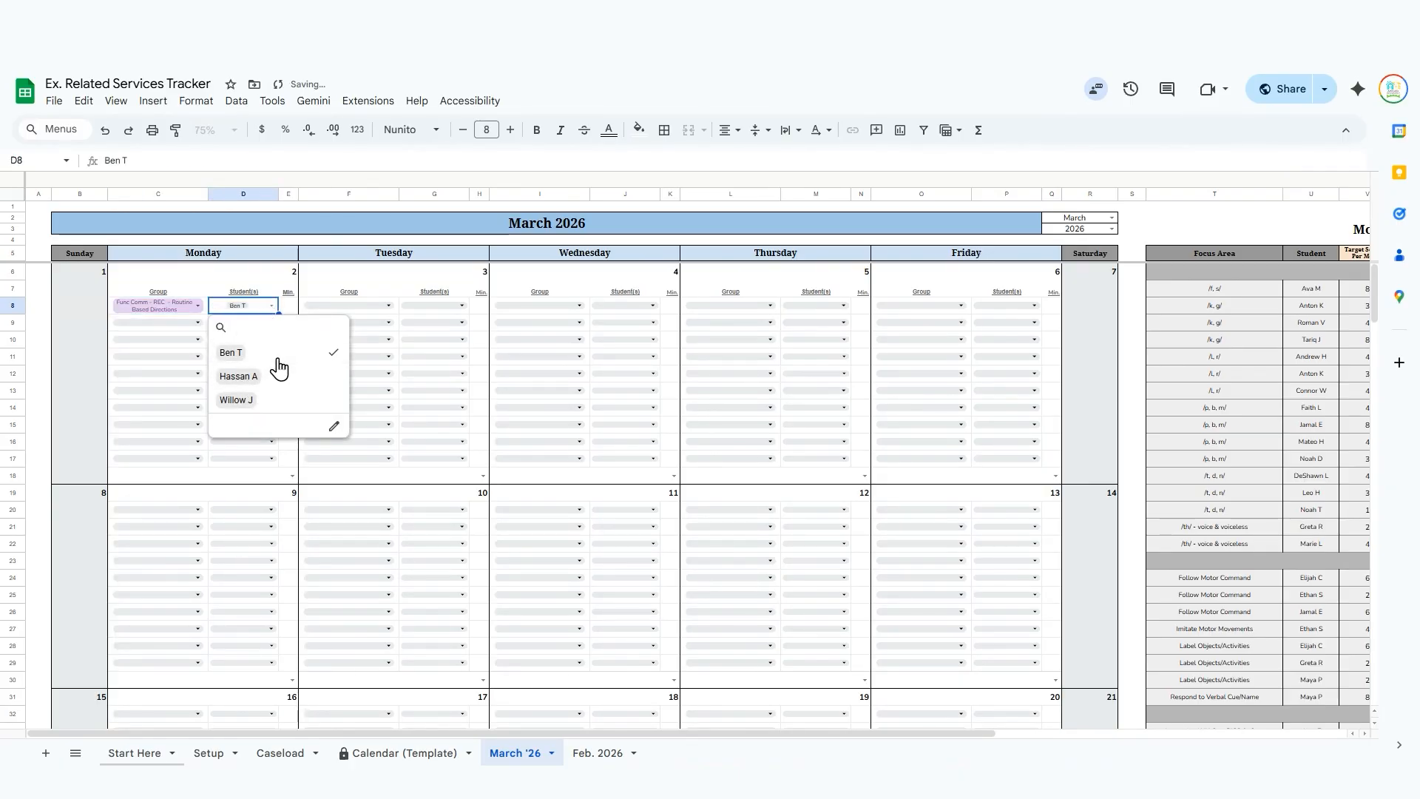
pyautogui.click(290, 310)
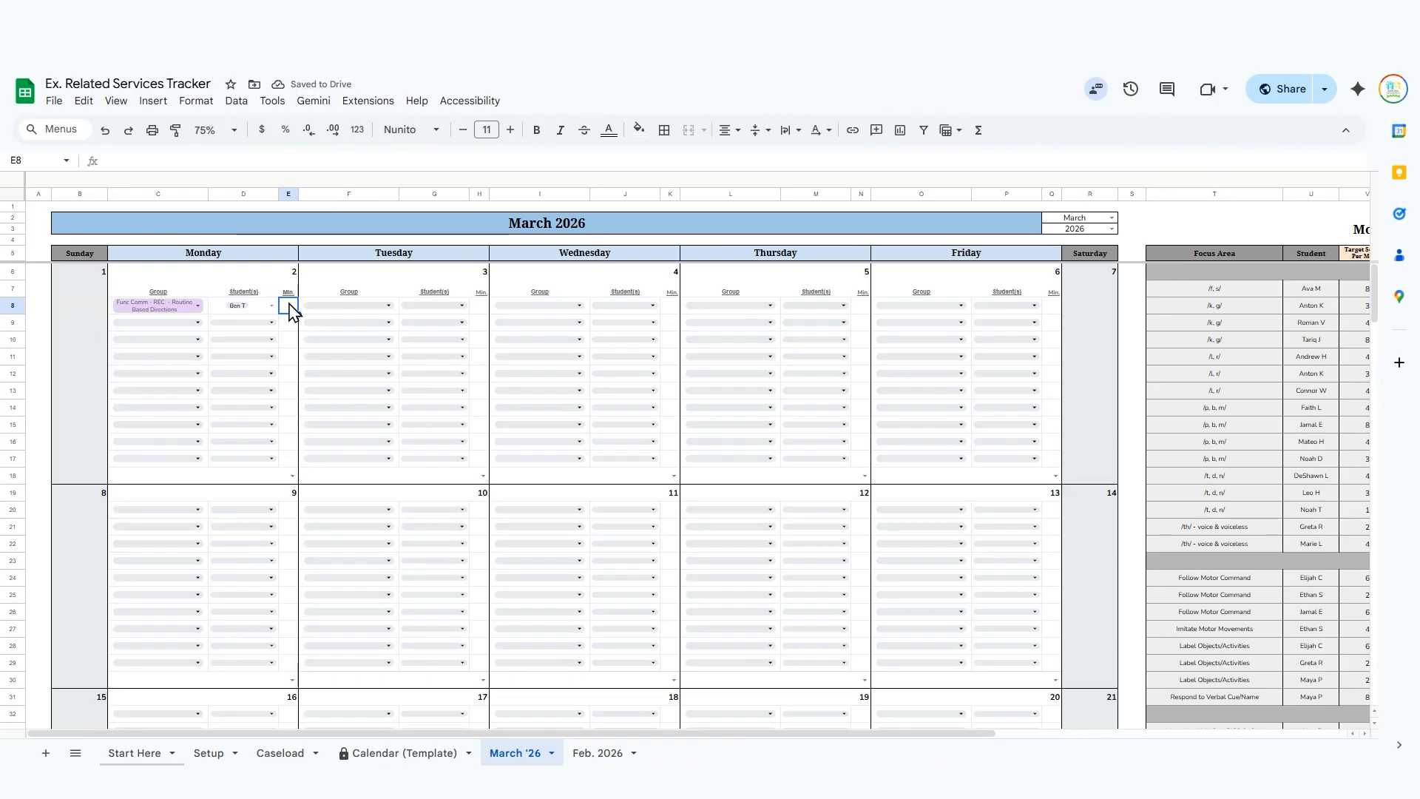
# Schedule the second March 2 session with the group Artic - /p, b, m/ and its first listed student.
pyautogui.click(183, 324)
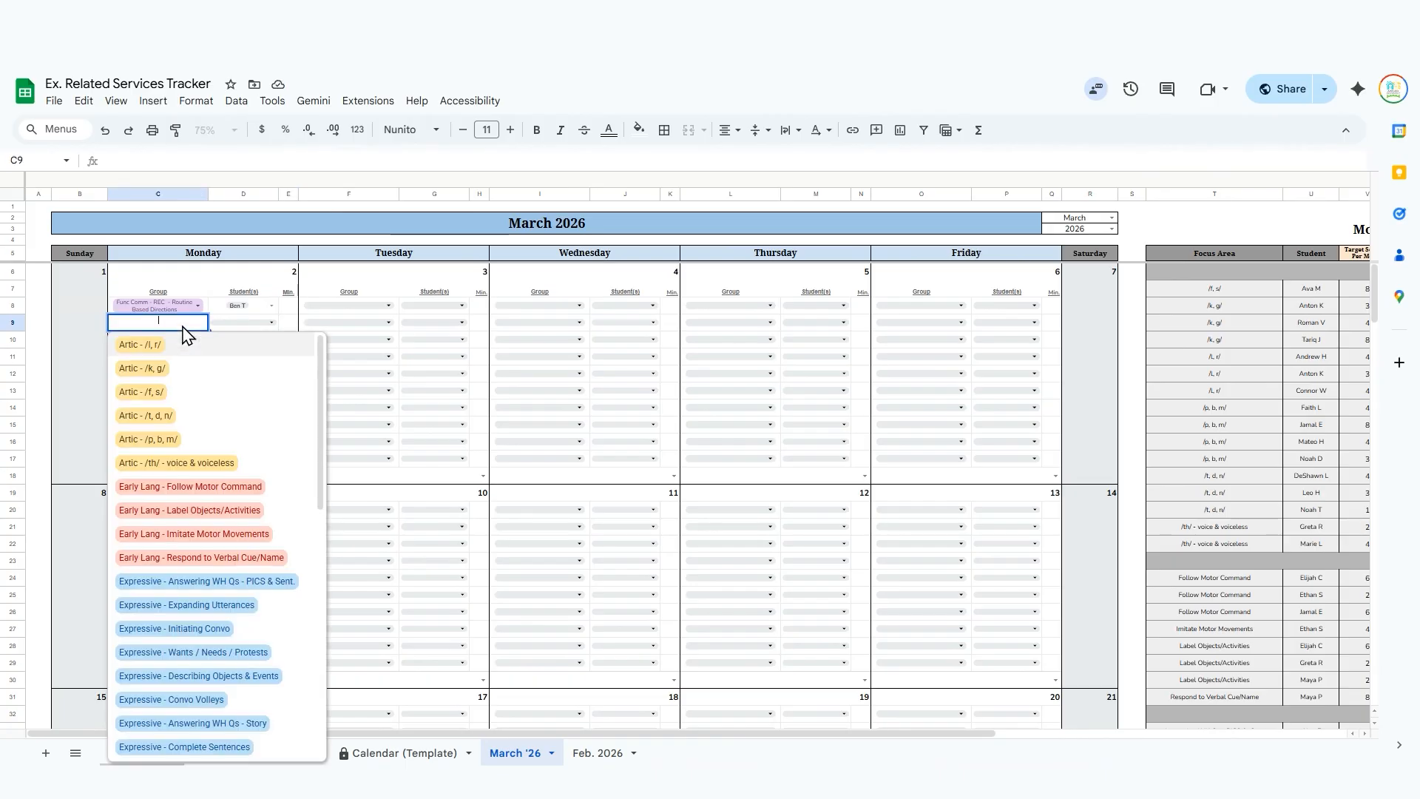
pyautogui.click(177, 440)
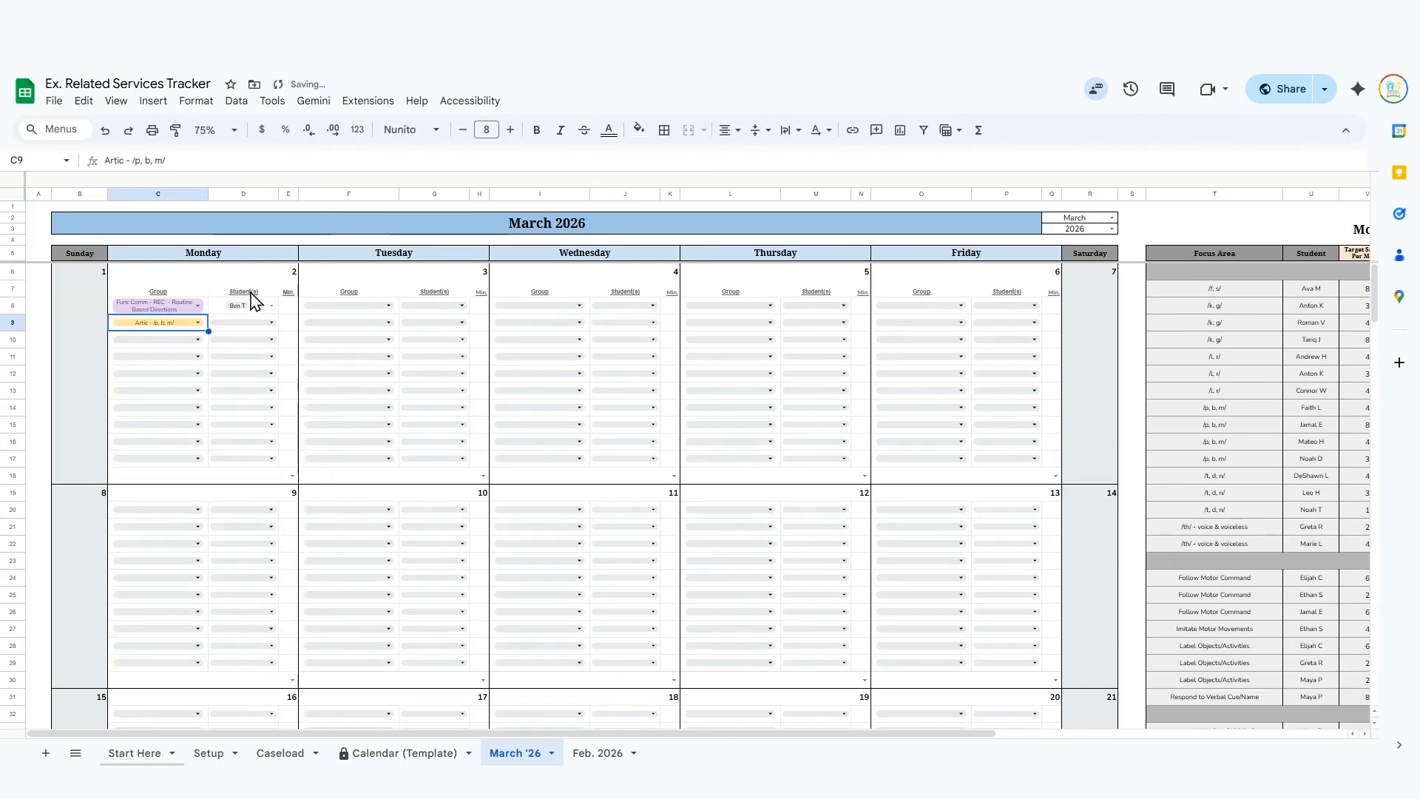
pyautogui.click(249, 333)
pyautogui.click(235, 370)
pyautogui.click(41, 342)
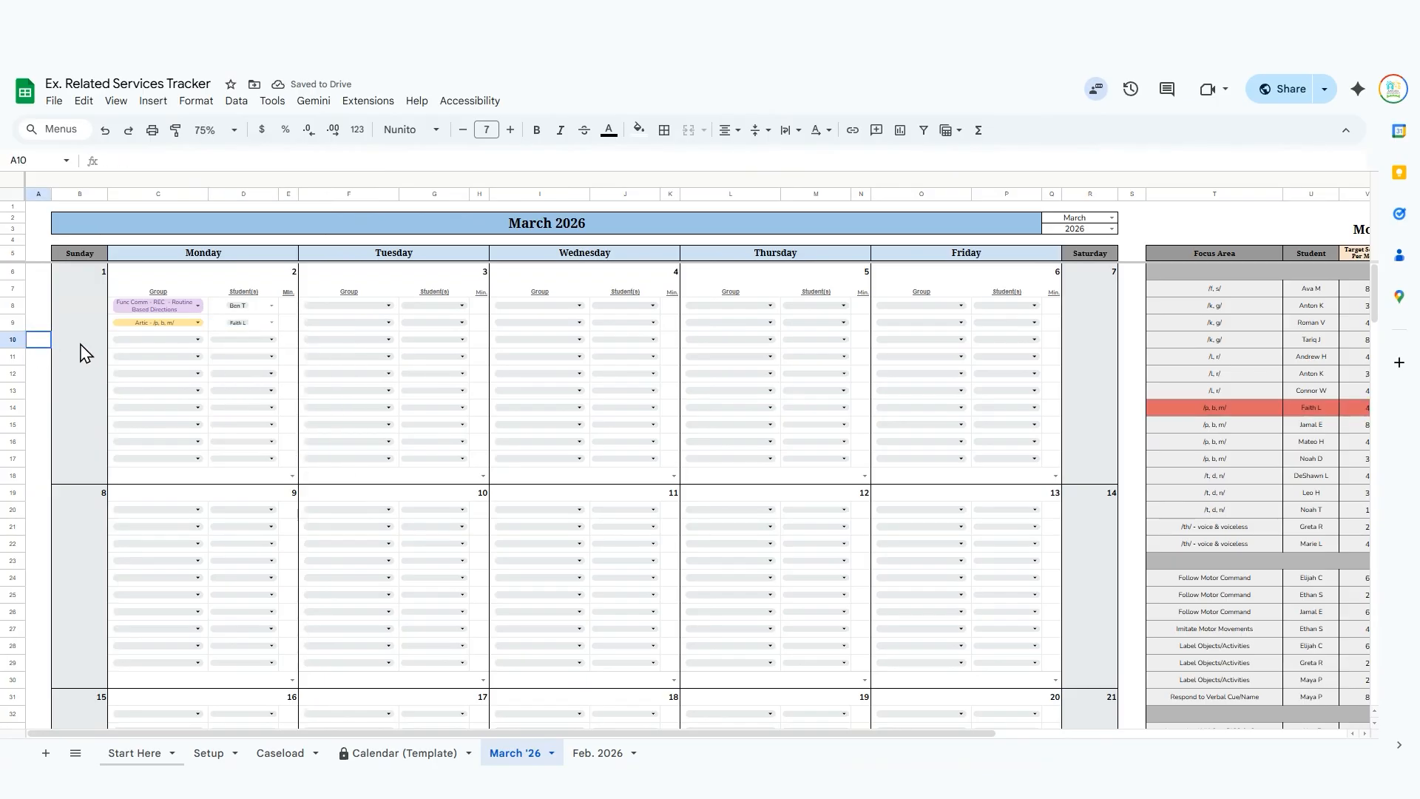
# Schedule the third March 2 session with the group Func Comm - EXP - Respond to Body Lang Cue and both of its listed students.
pyautogui.click(194, 343)
pyautogui.scroll(-3, 203, 503)
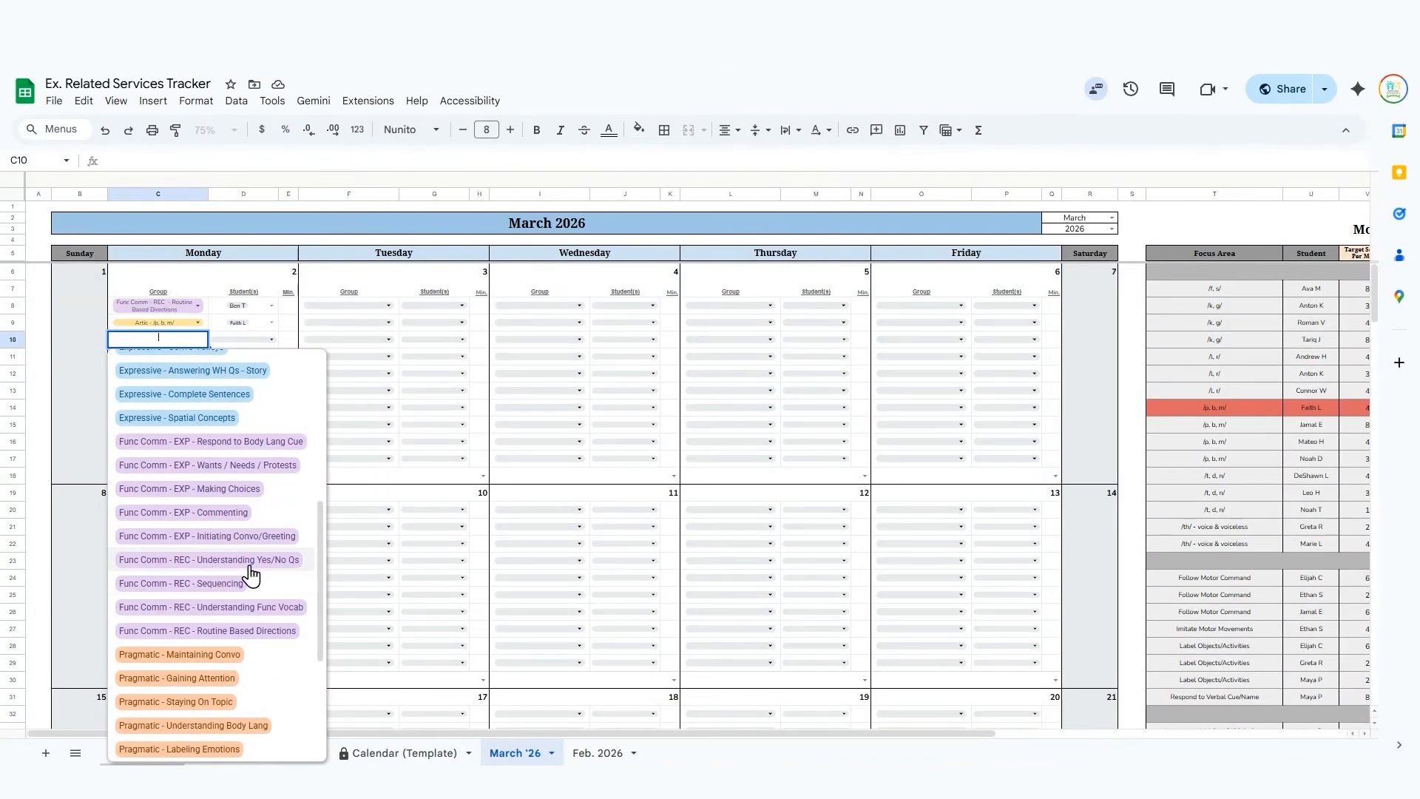
pyautogui.click(269, 441)
pyautogui.click(265, 342)
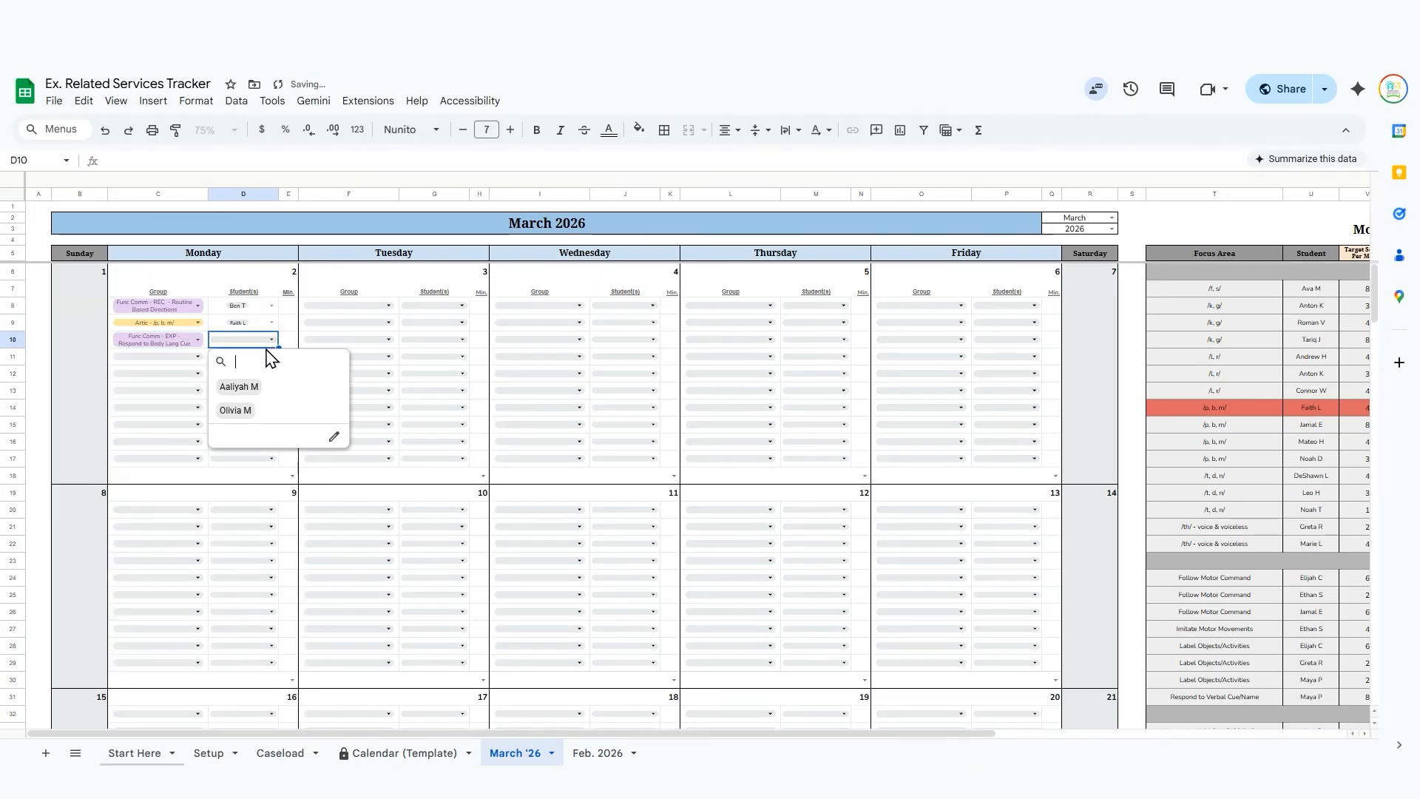
pyautogui.click(251, 387)
pyautogui.click(251, 411)
pyautogui.click(38, 358)
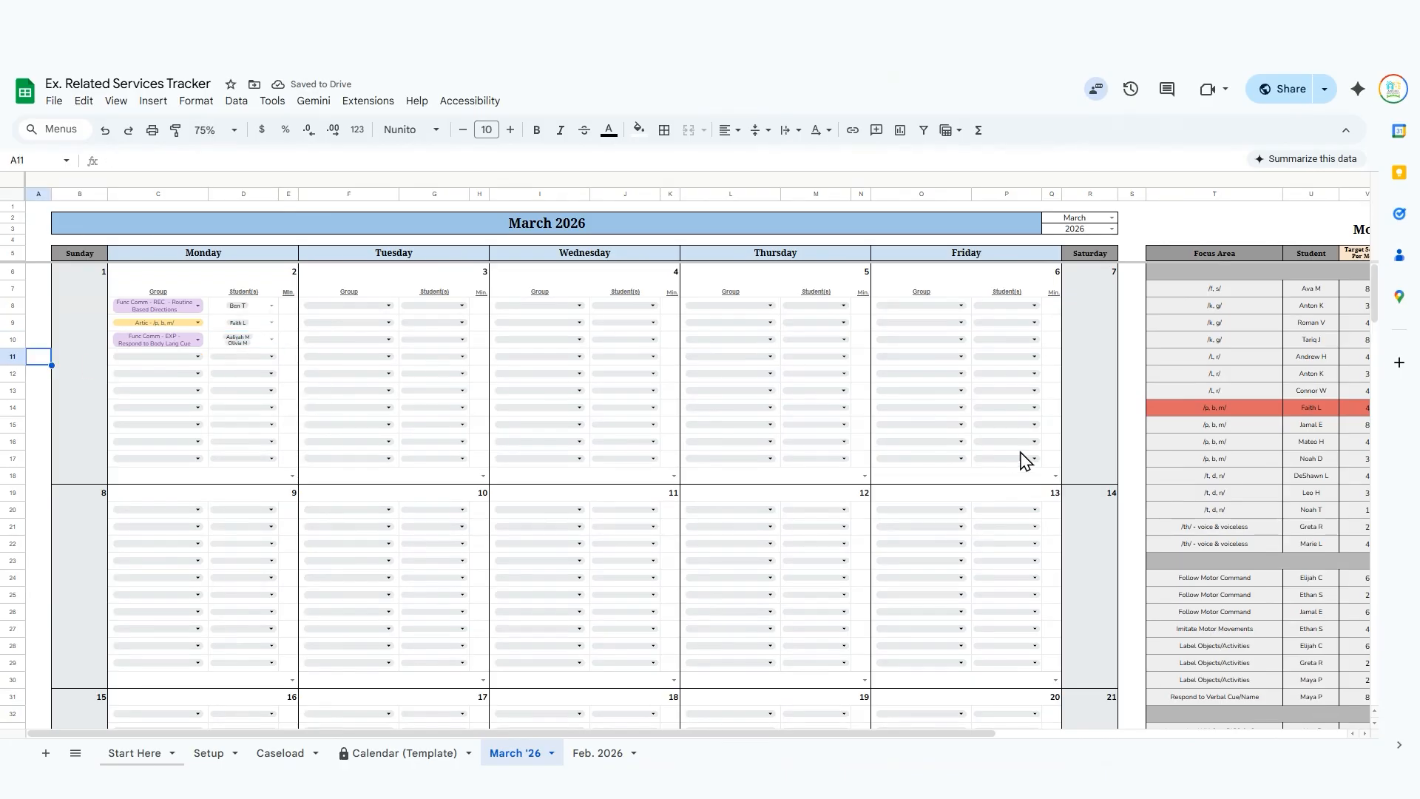
# Check the scheduled sessions and color coding for the newly scheduled students in the Monthly Caseload Dashboard.
pyautogui.hscroll(6, 1109, 452)
pyautogui.scroll(-10, 960, 427)
pyautogui.scroll(-2, 963, 452)
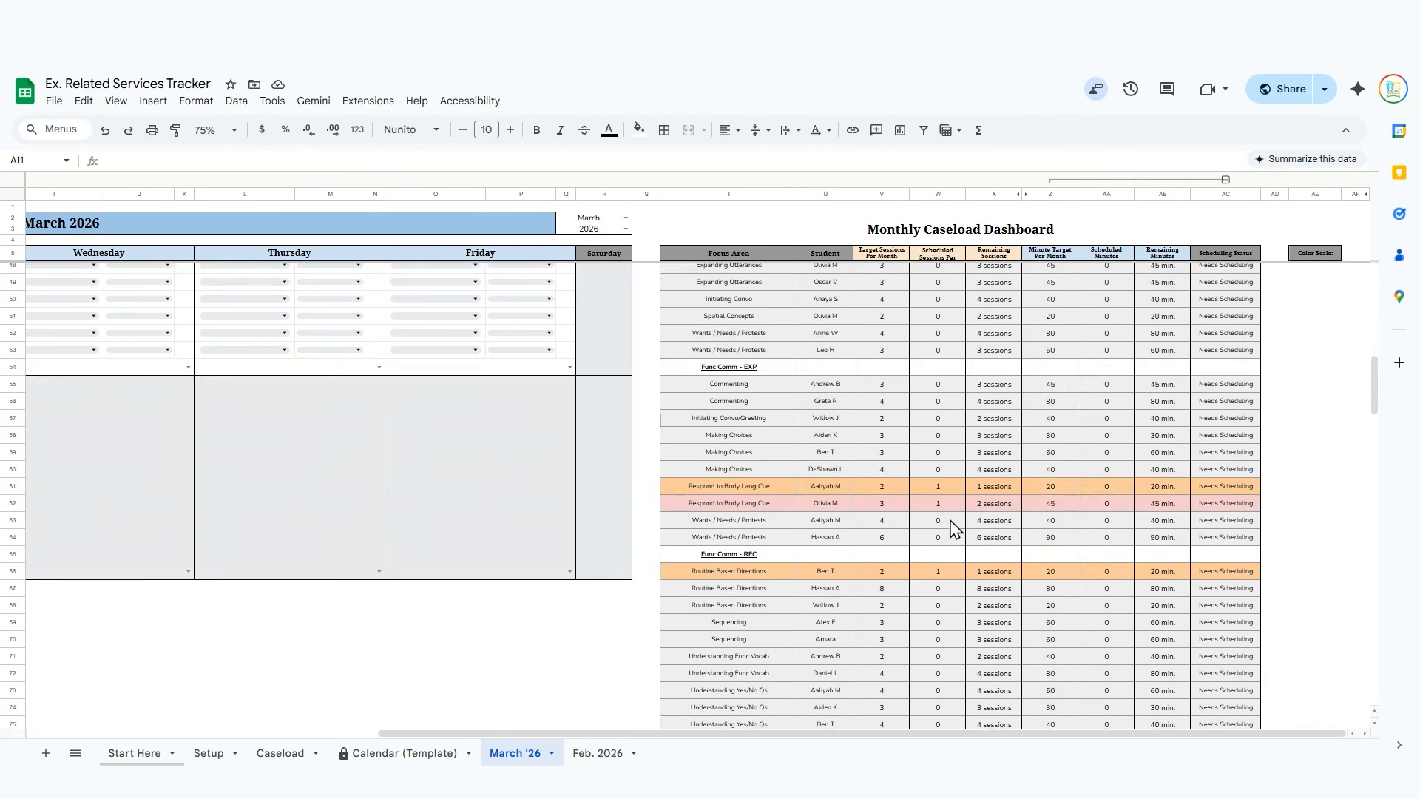
pyautogui.scroll(-2, 805, 632)
pyautogui.scroll(14, 802, 625)
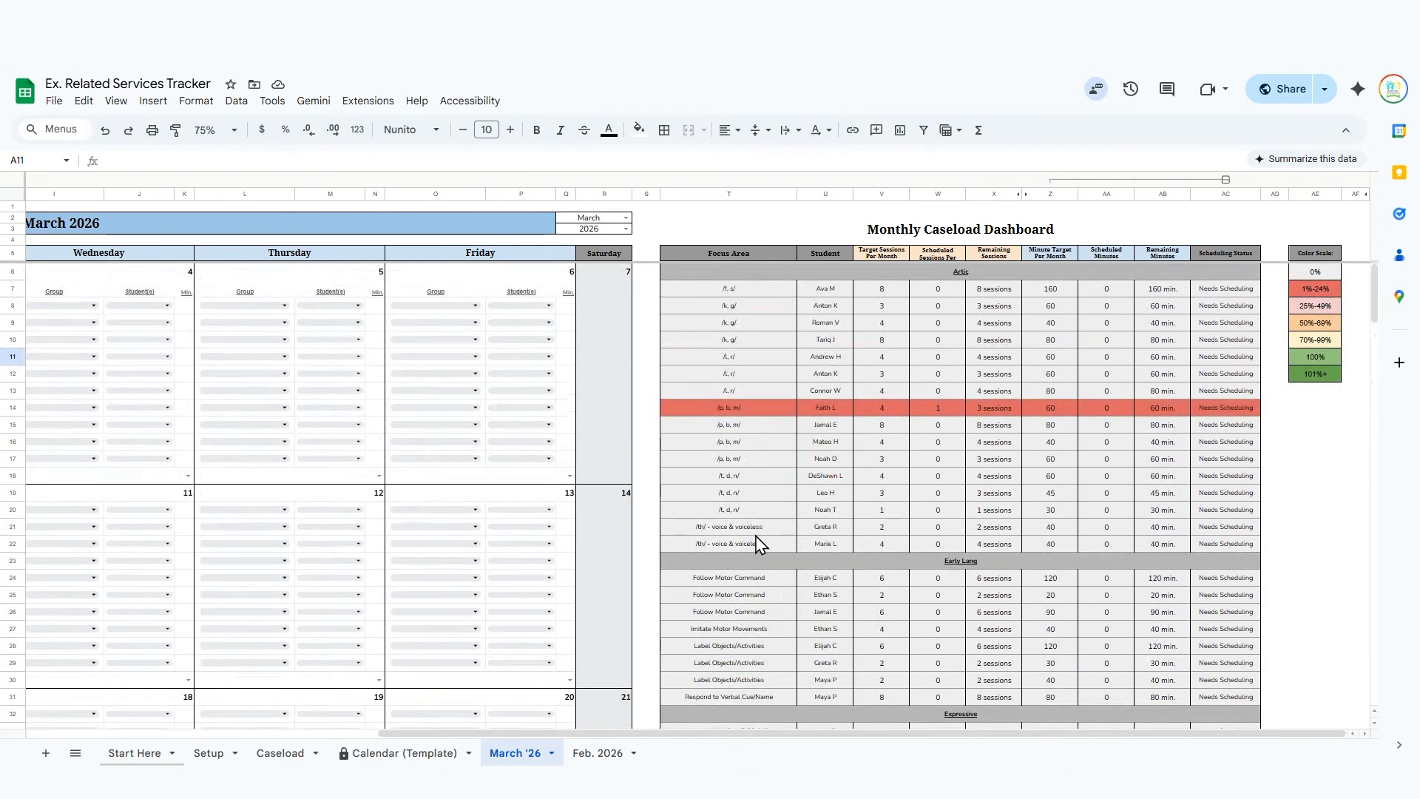
# Select the whole Monday minutes column (E) in the March 2026 calendar.
pyautogui.hscroll(-6, 756, 543)
pyautogui.click(282, 192)
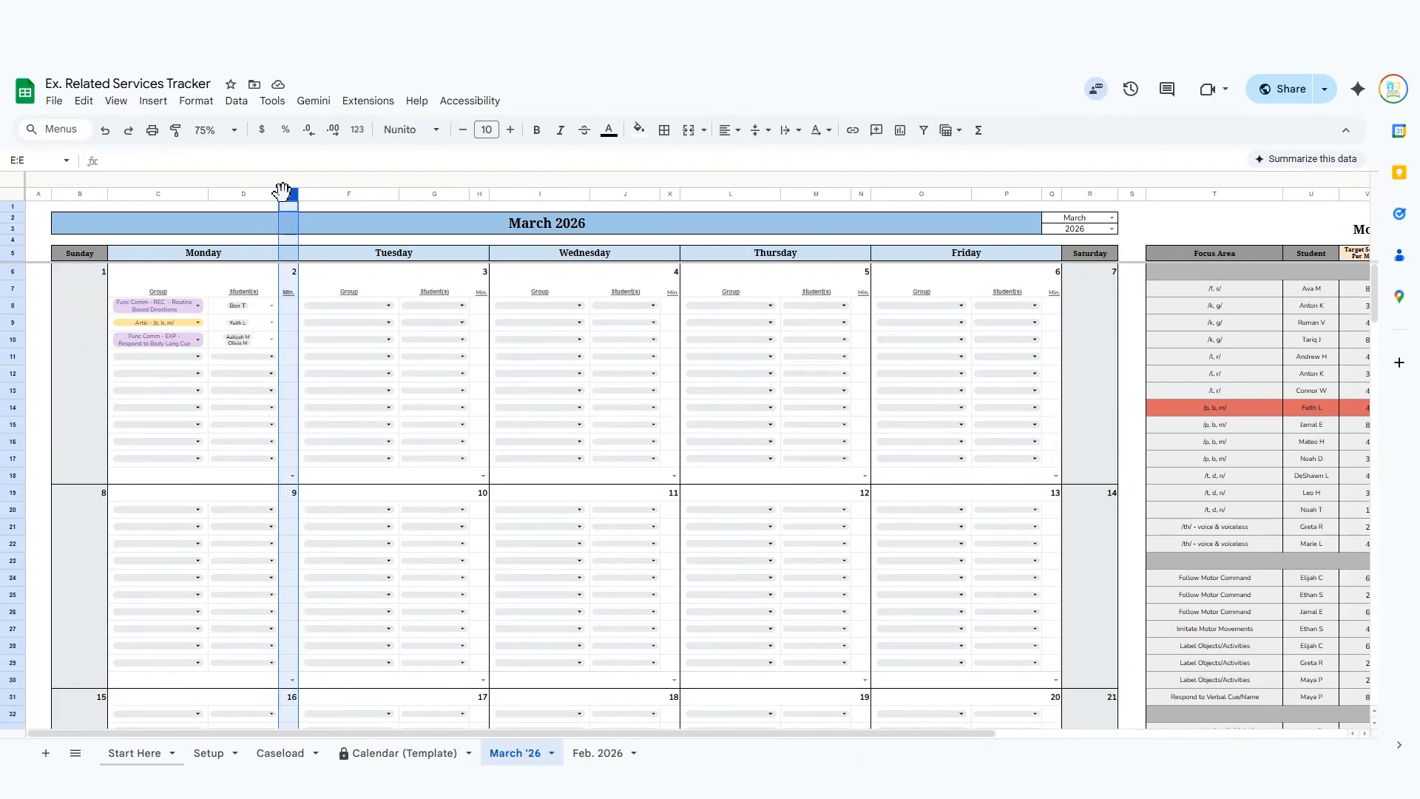
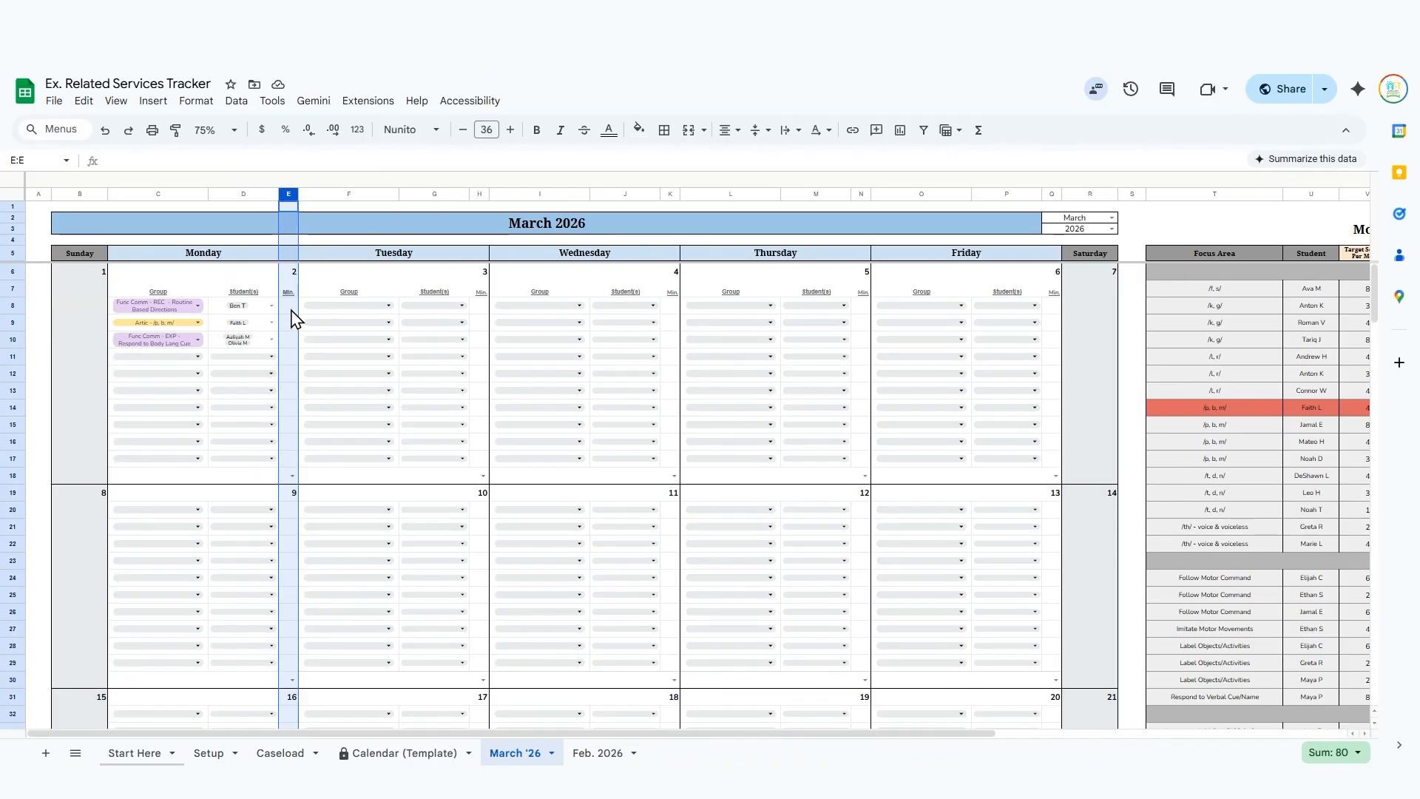
pyautogui.rightClick(286, 194)
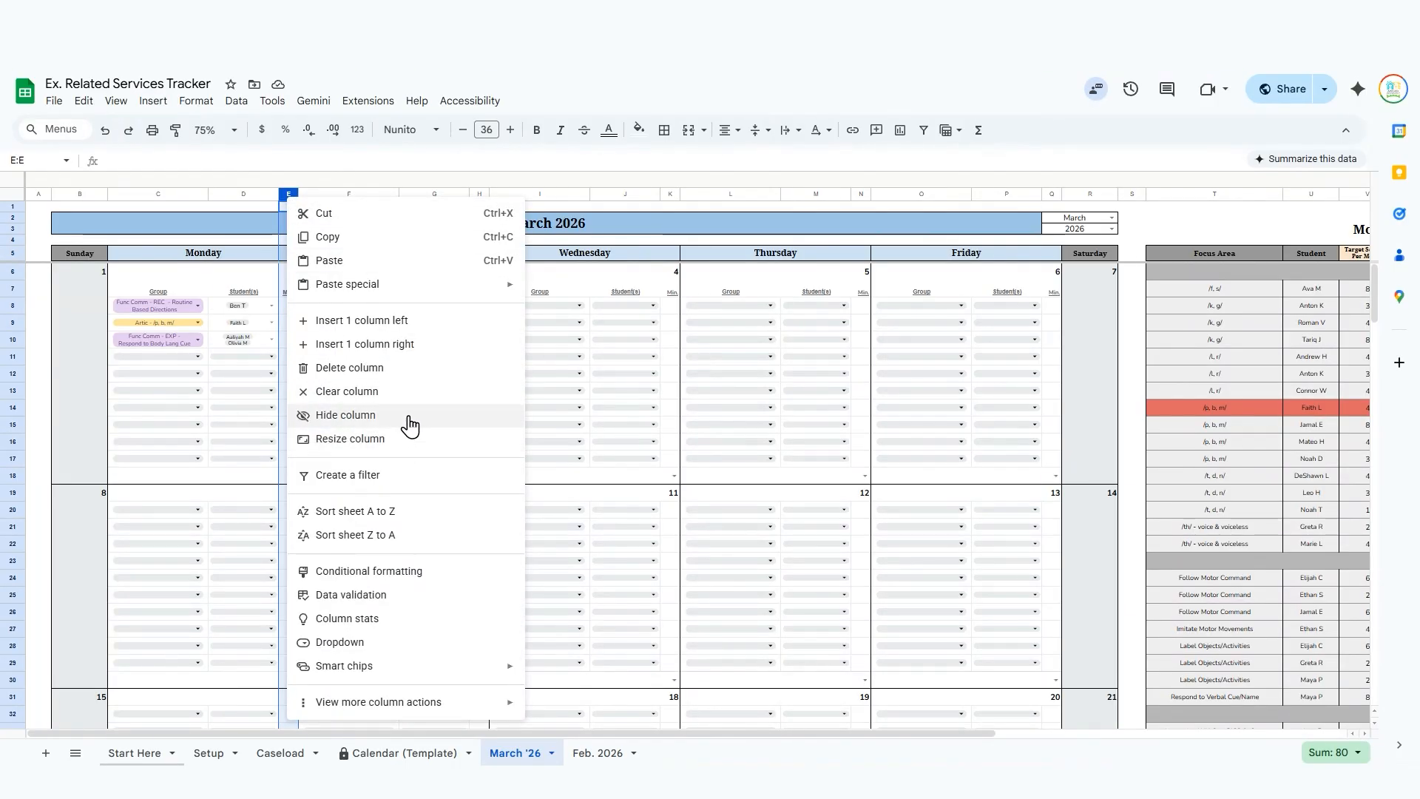
pyautogui.click(46, 311)
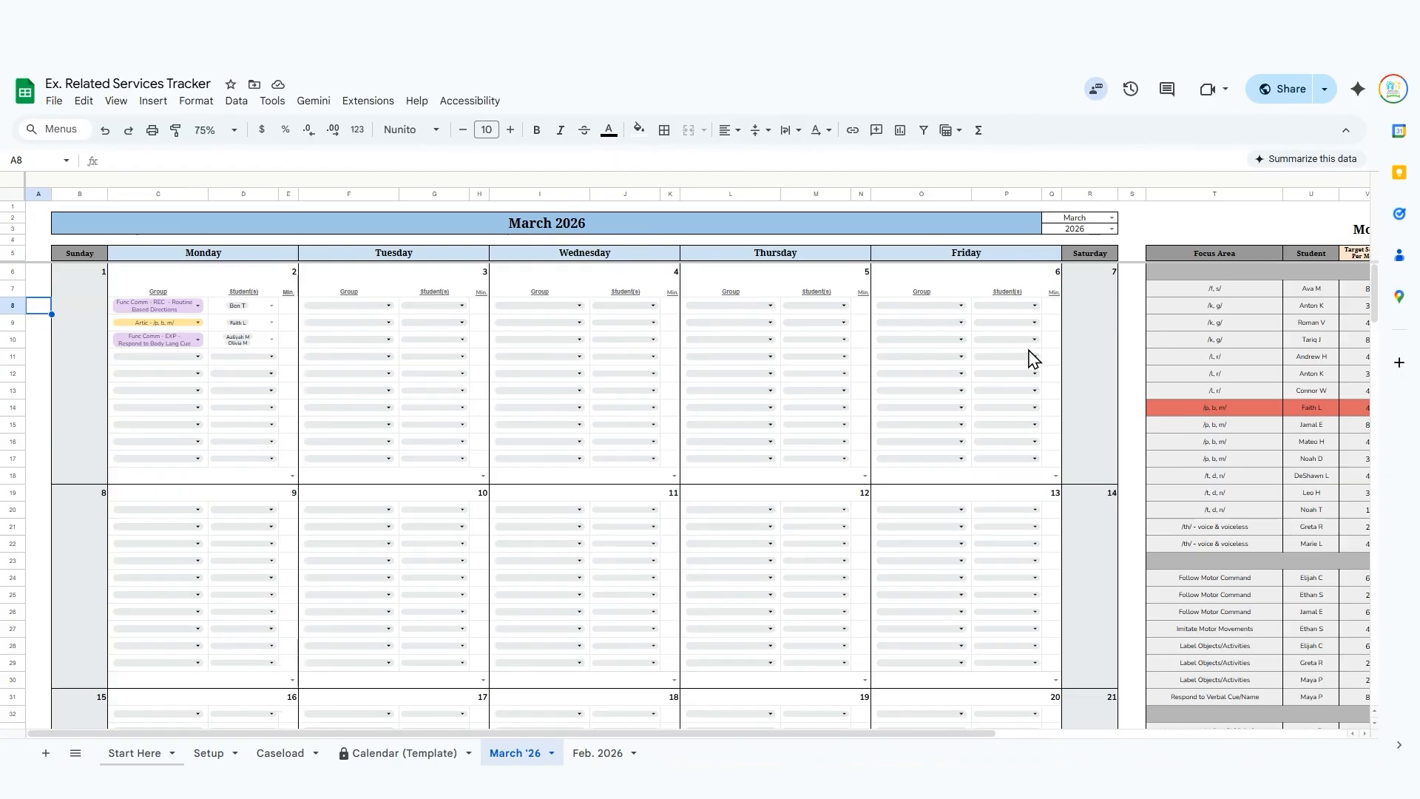
# Collapse the grouped minutes columns in the Monthly Caseload Dashboard.
pyautogui.hscroll(5, 1030, 358)
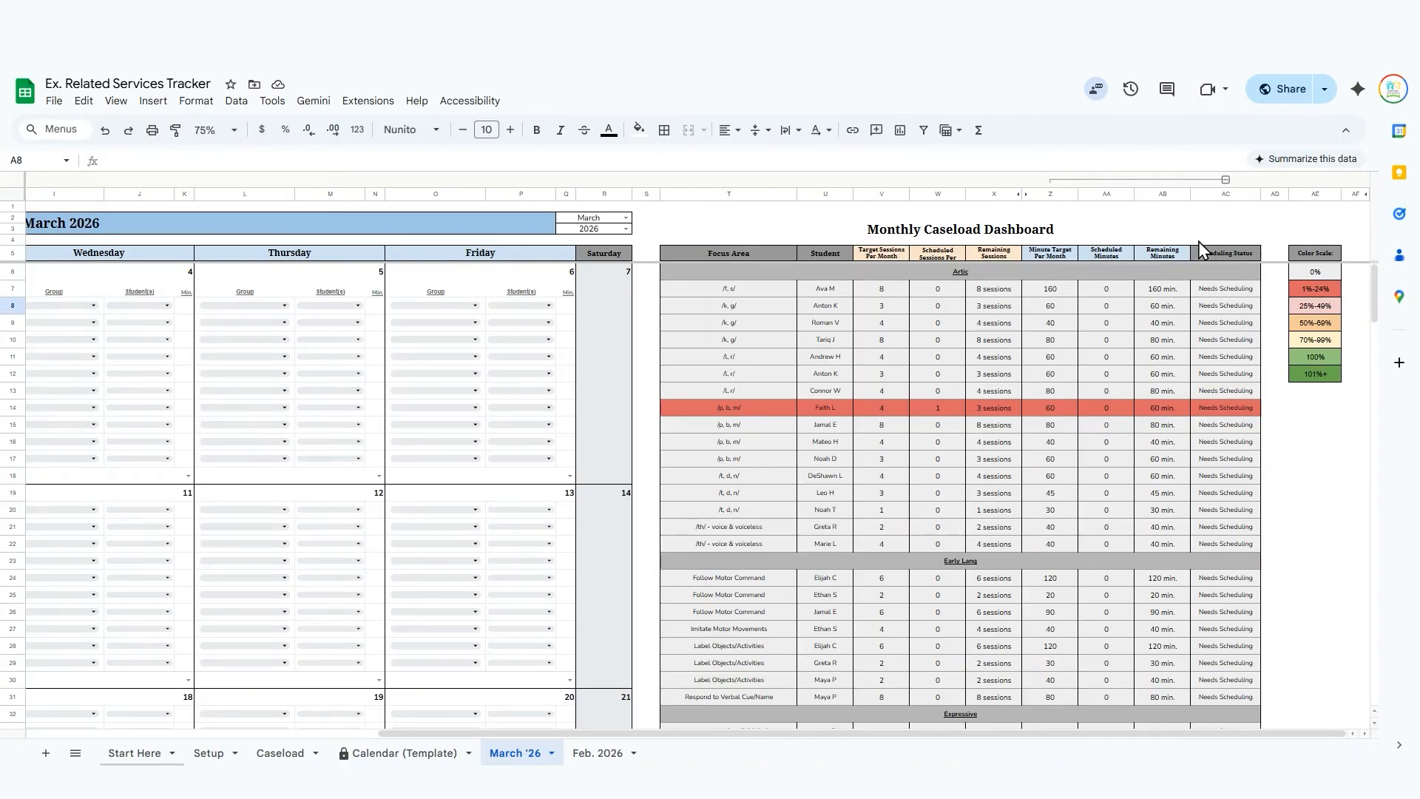
pyautogui.click(1226, 180)
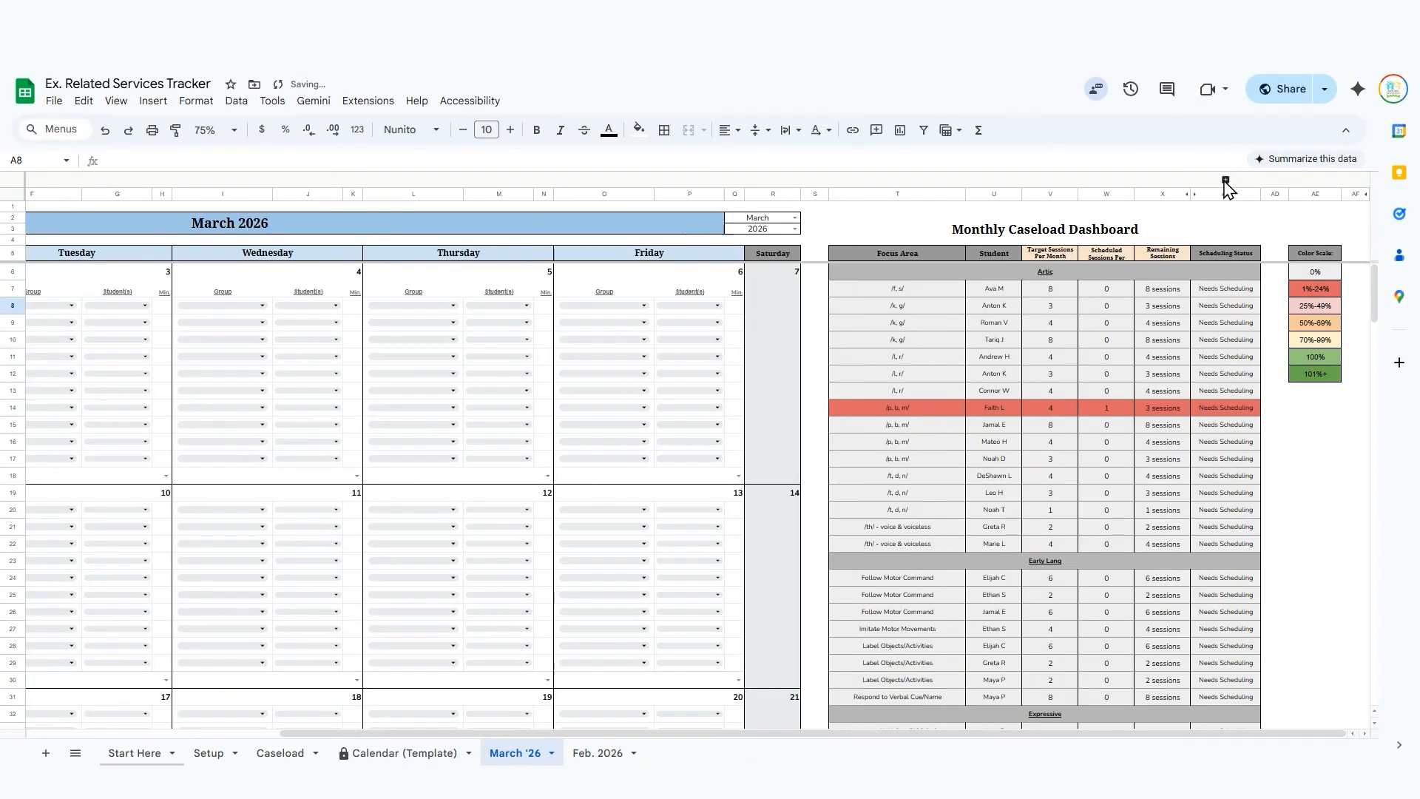
pyautogui.click(1226, 180)
pyautogui.click(1225, 180)
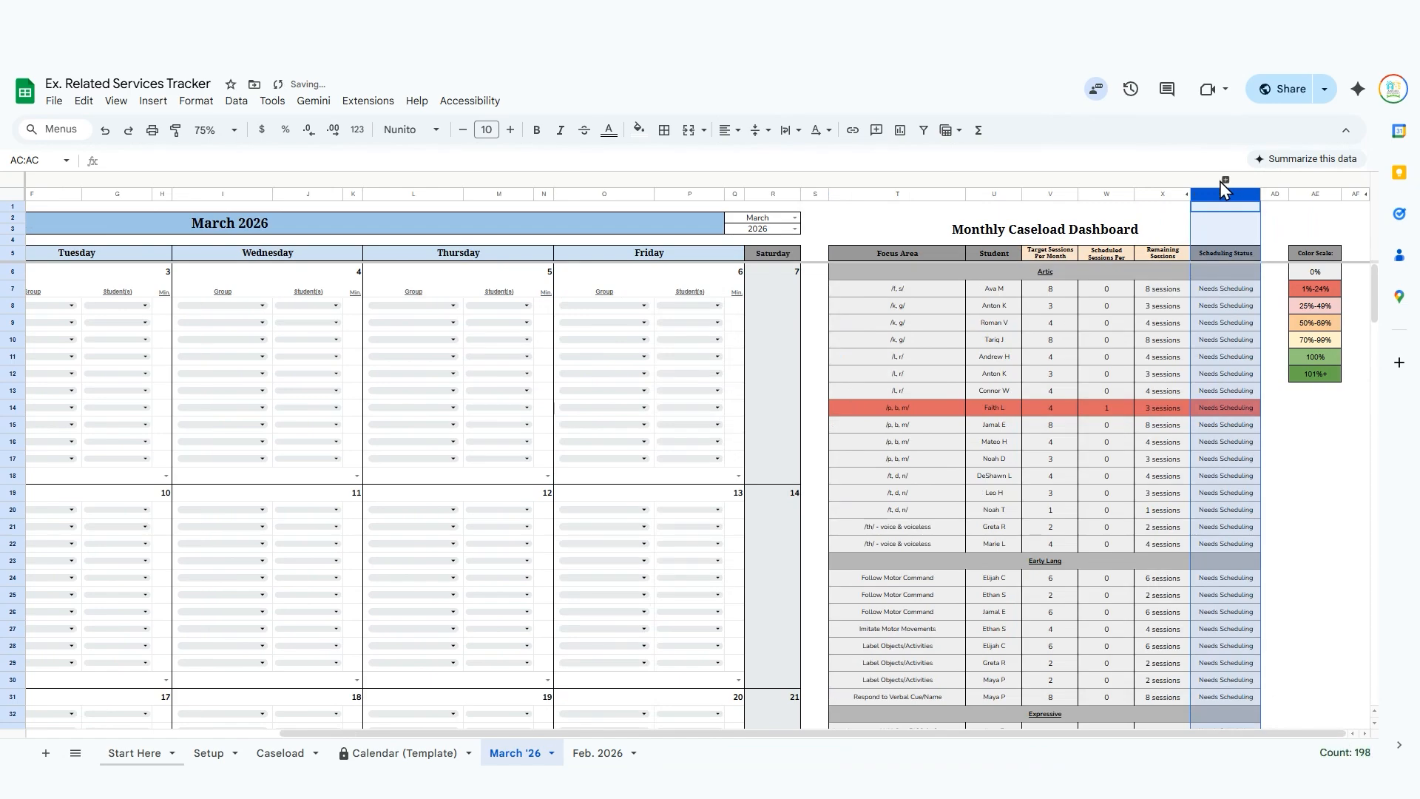
# Unhide columns Y to AB, holding the percentage and minutes data, in the Monthly Caseload Dashboard.
pyautogui.click(1176, 232)
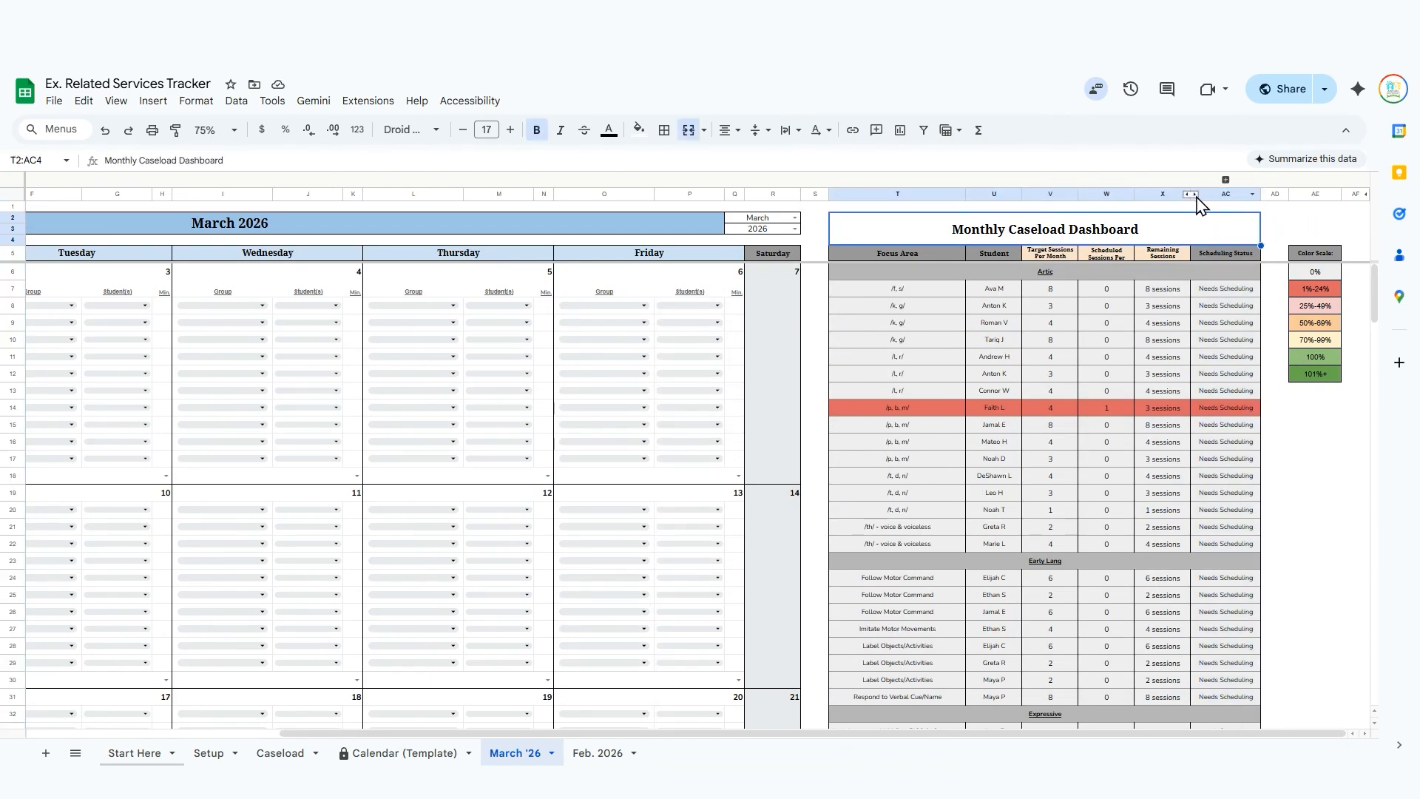
pyautogui.click(1191, 195)
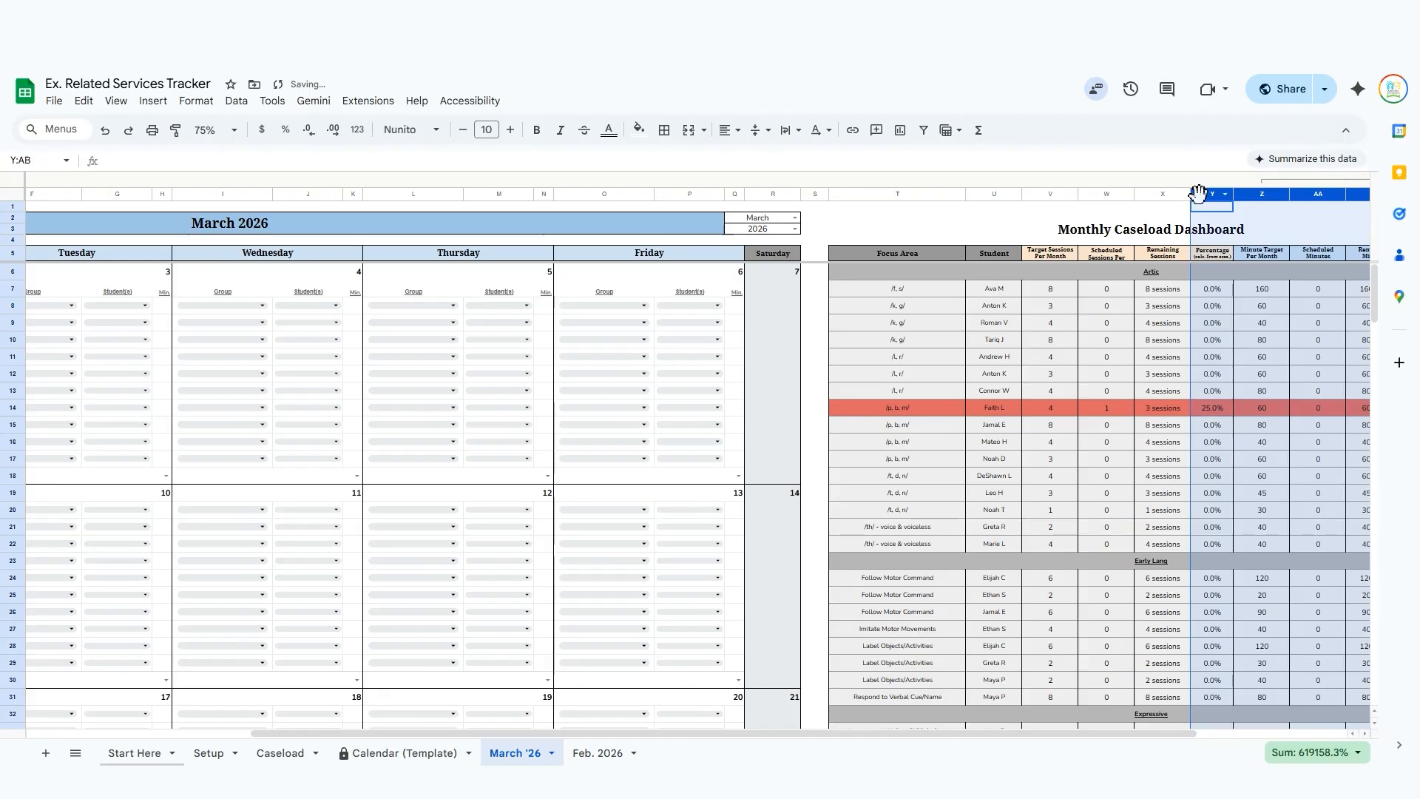
pyautogui.hscroll(1, 1228, 296)
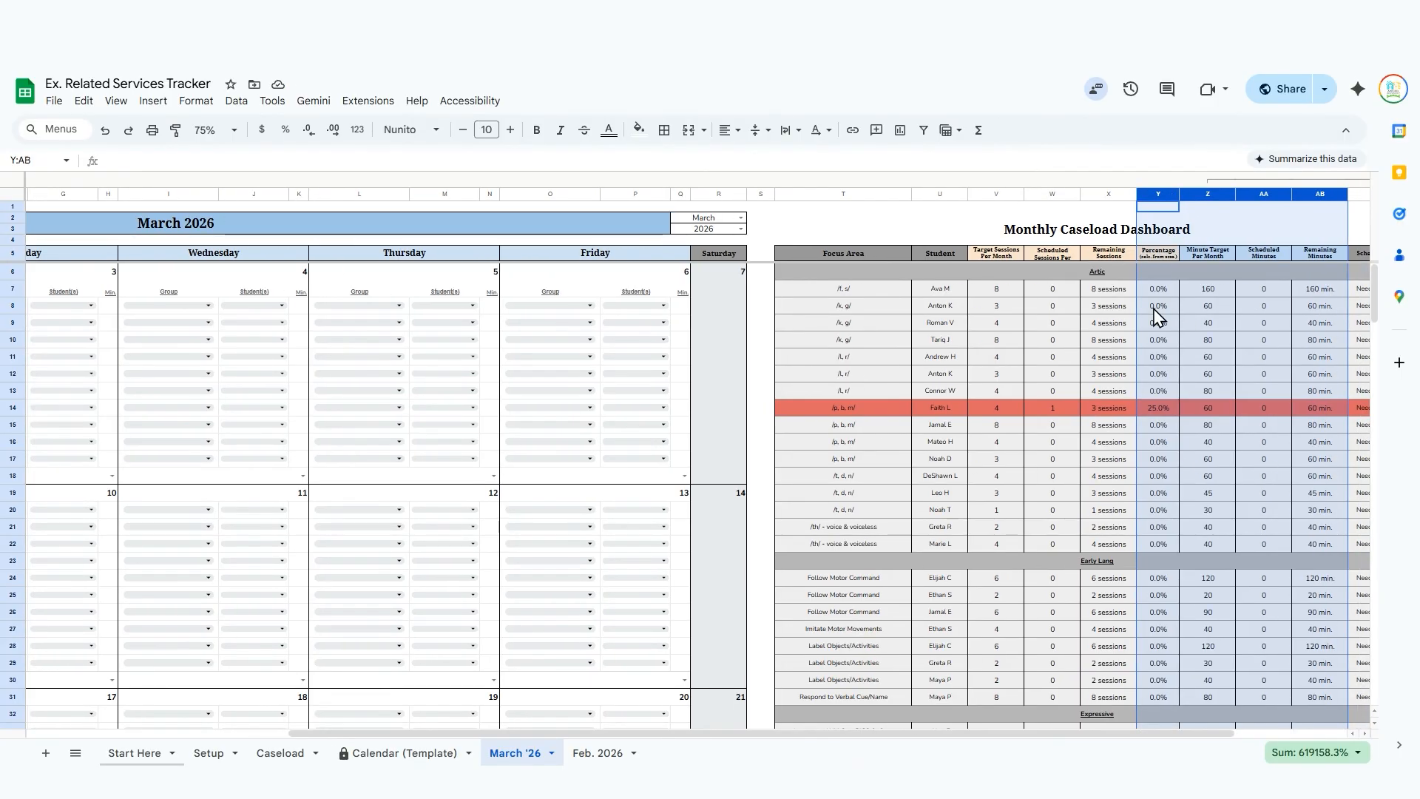
# Hide the dashboard's Percentage column (Y) and collapse the neighbouring group of minutes columns.
pyautogui.click(1109, 194)
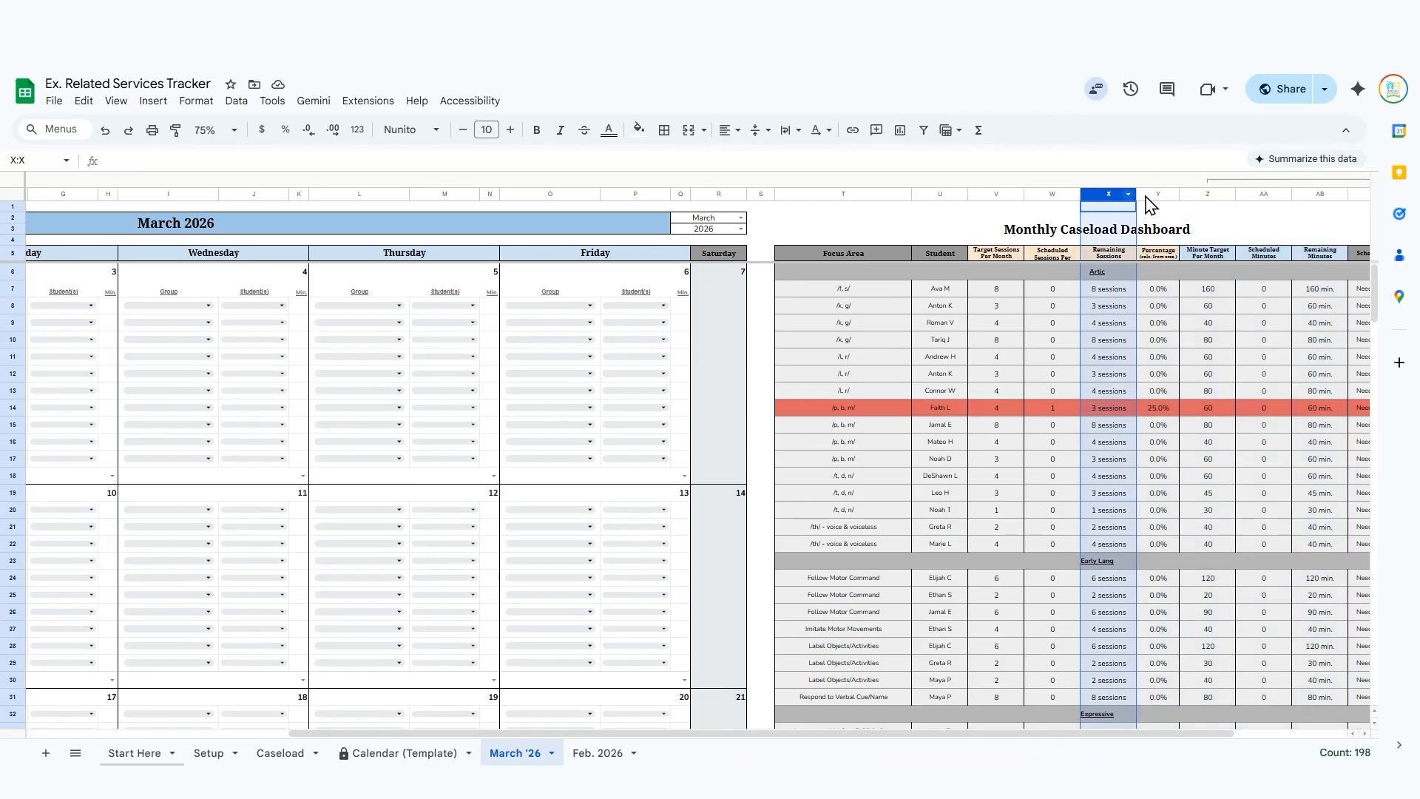
pyautogui.click(1158, 192)
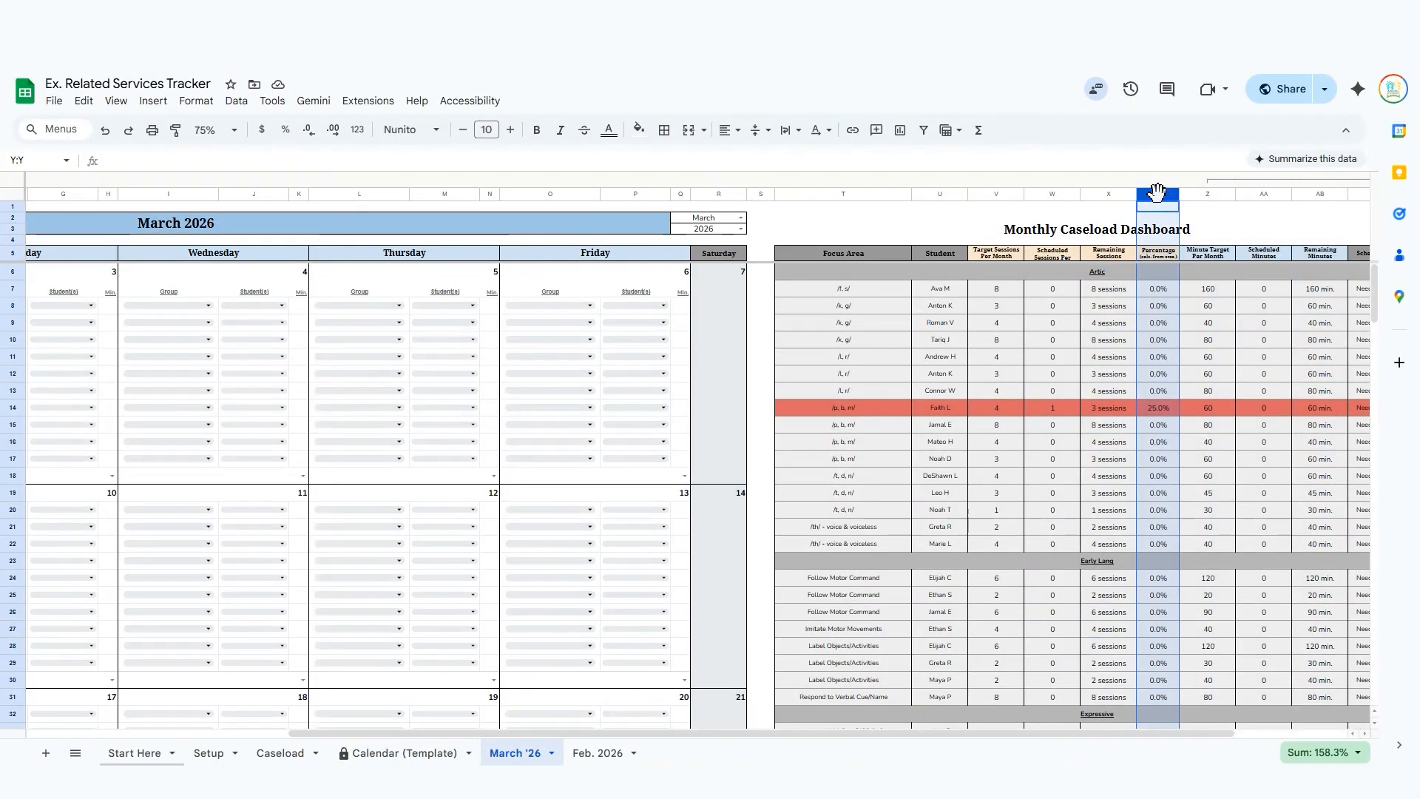
pyautogui.rightClick(1159, 194)
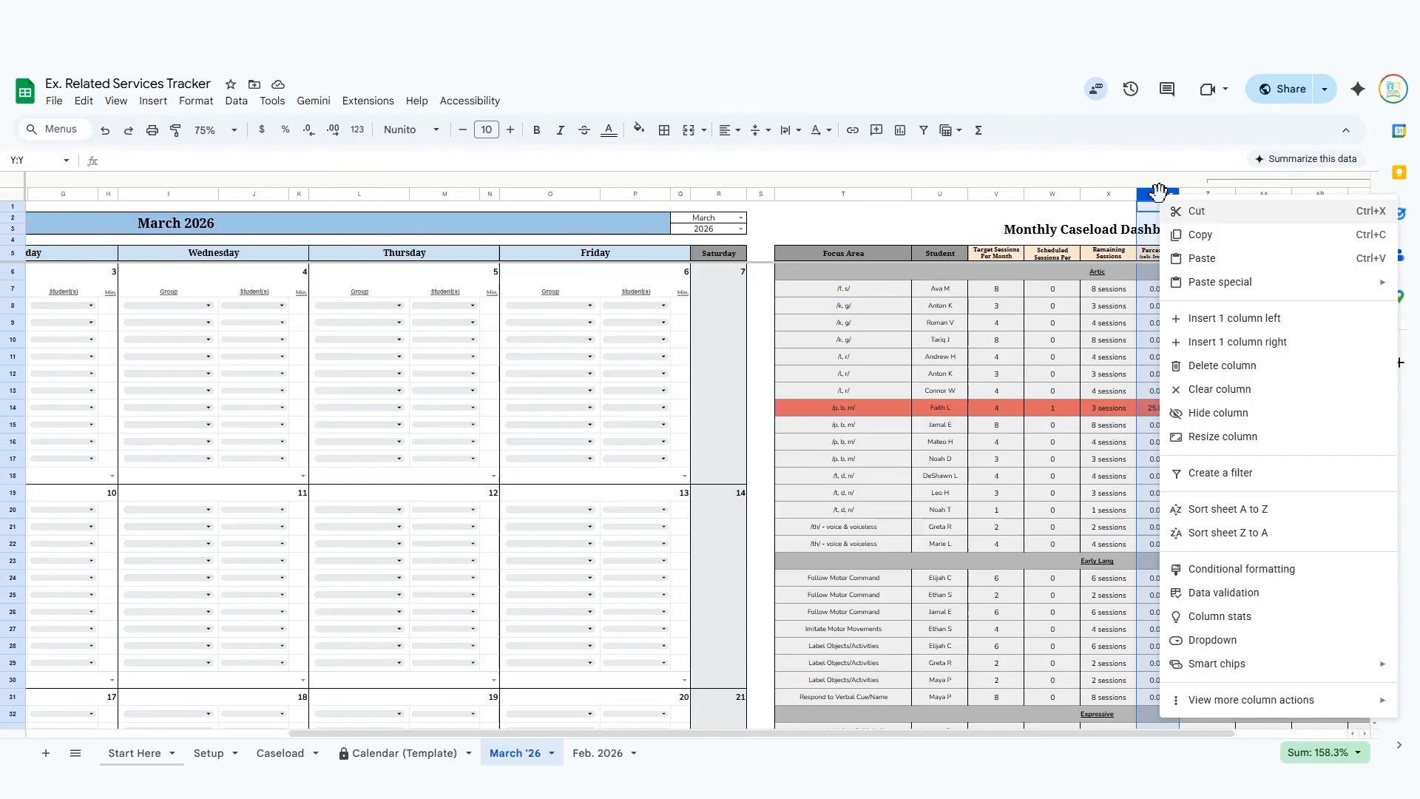
pyautogui.click(1257, 413)
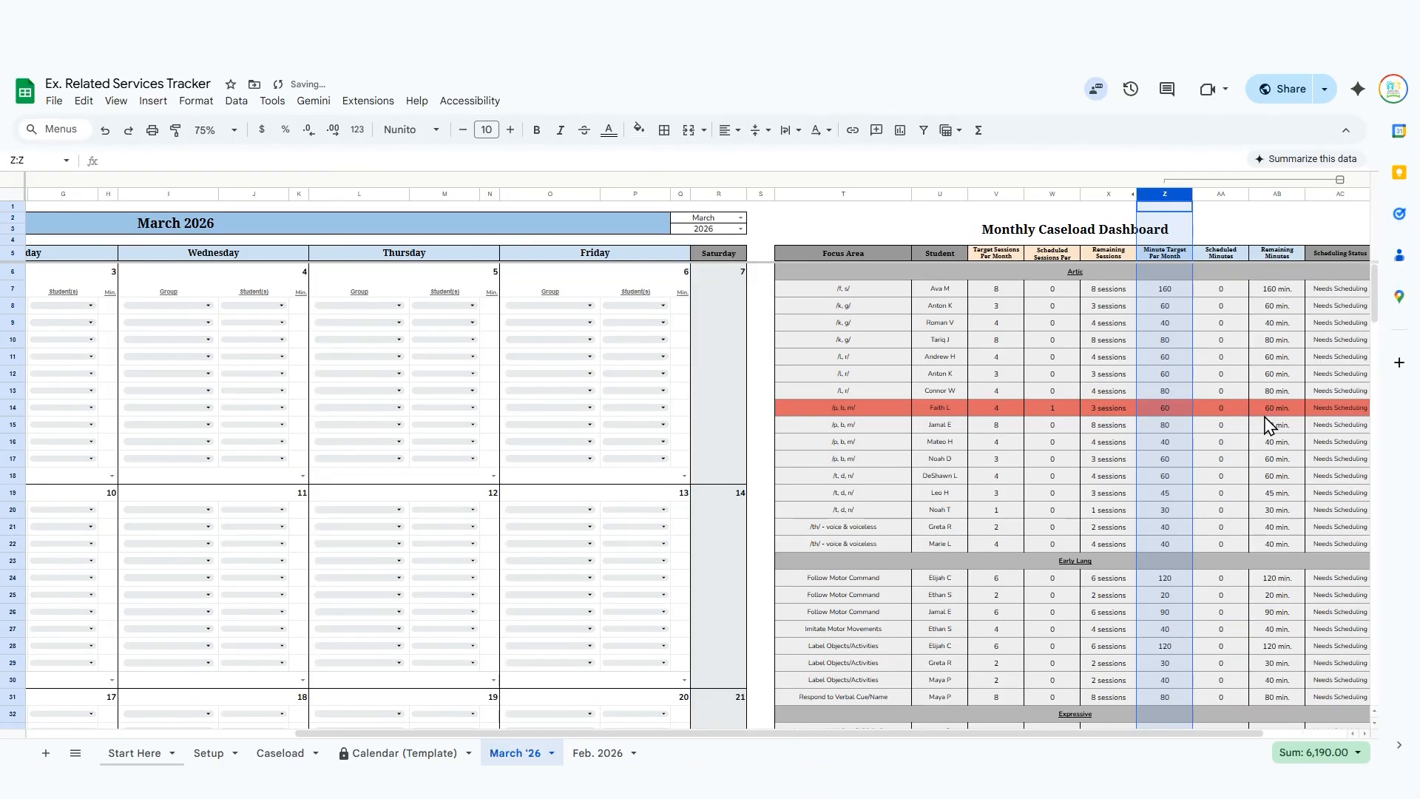
pyautogui.hscroll(3, 1266, 423)
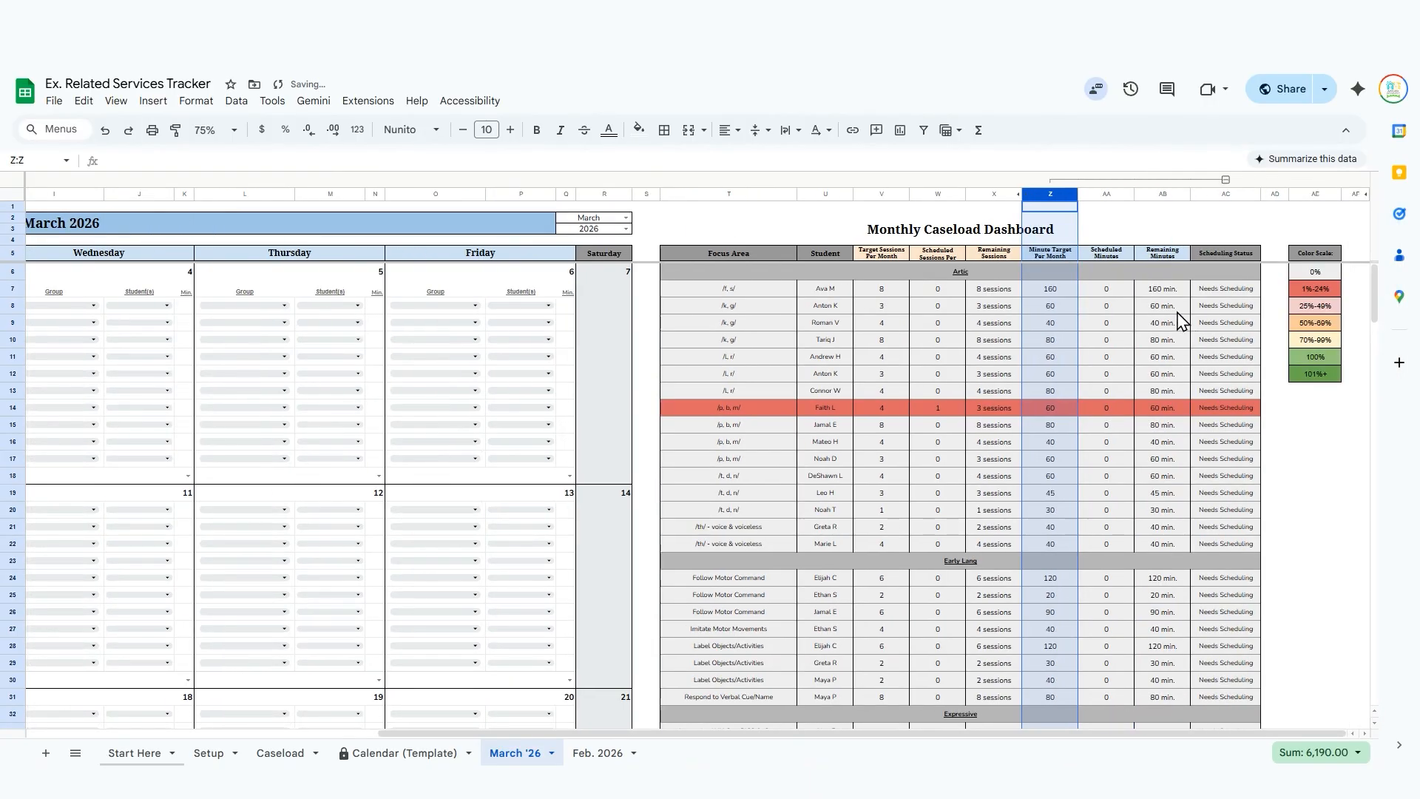
pyautogui.click(1226, 180)
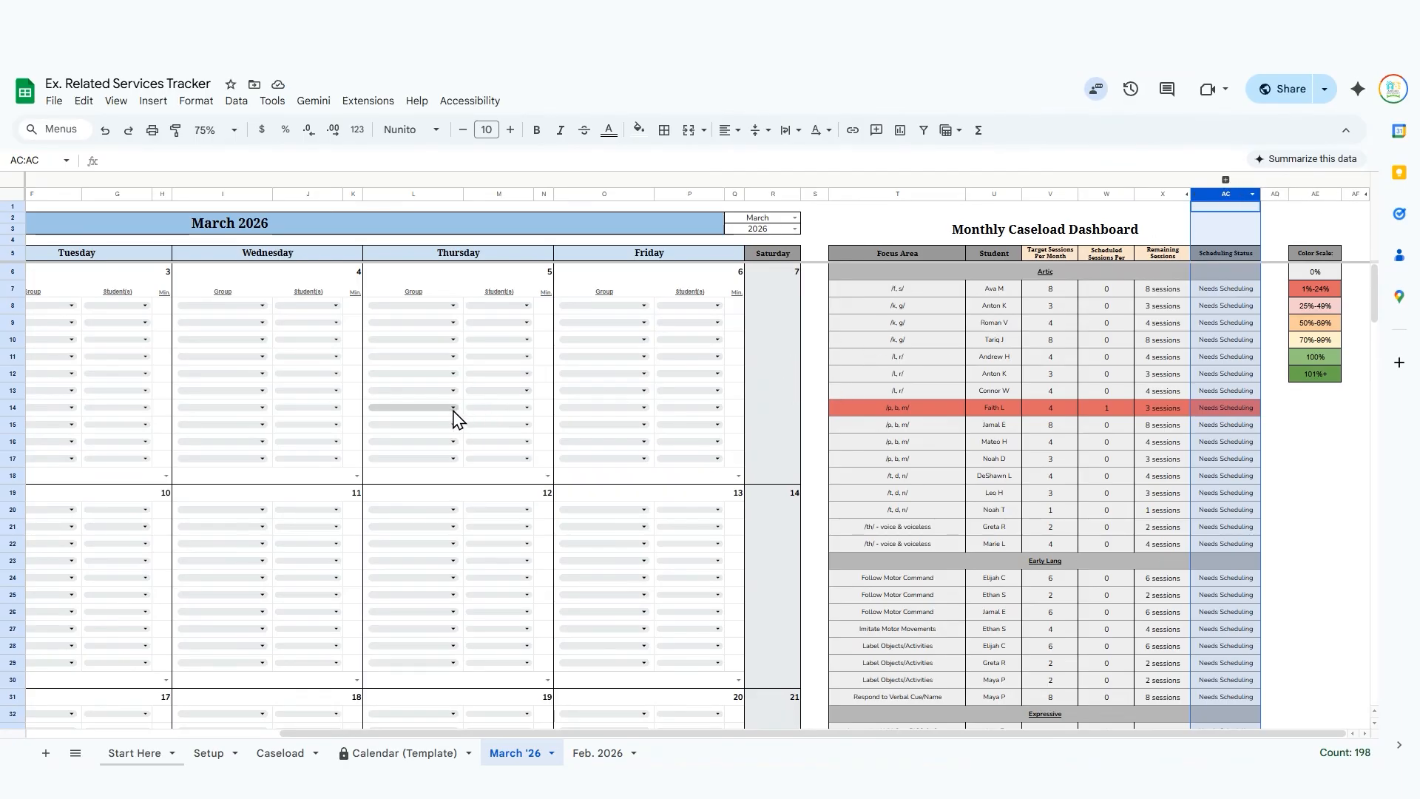
# Review the goal categories, focus areas, student names and schedule changes listed on the Setup sheet.
pyautogui.hscroll(-5, 437, 425)
pyautogui.click(209, 753)
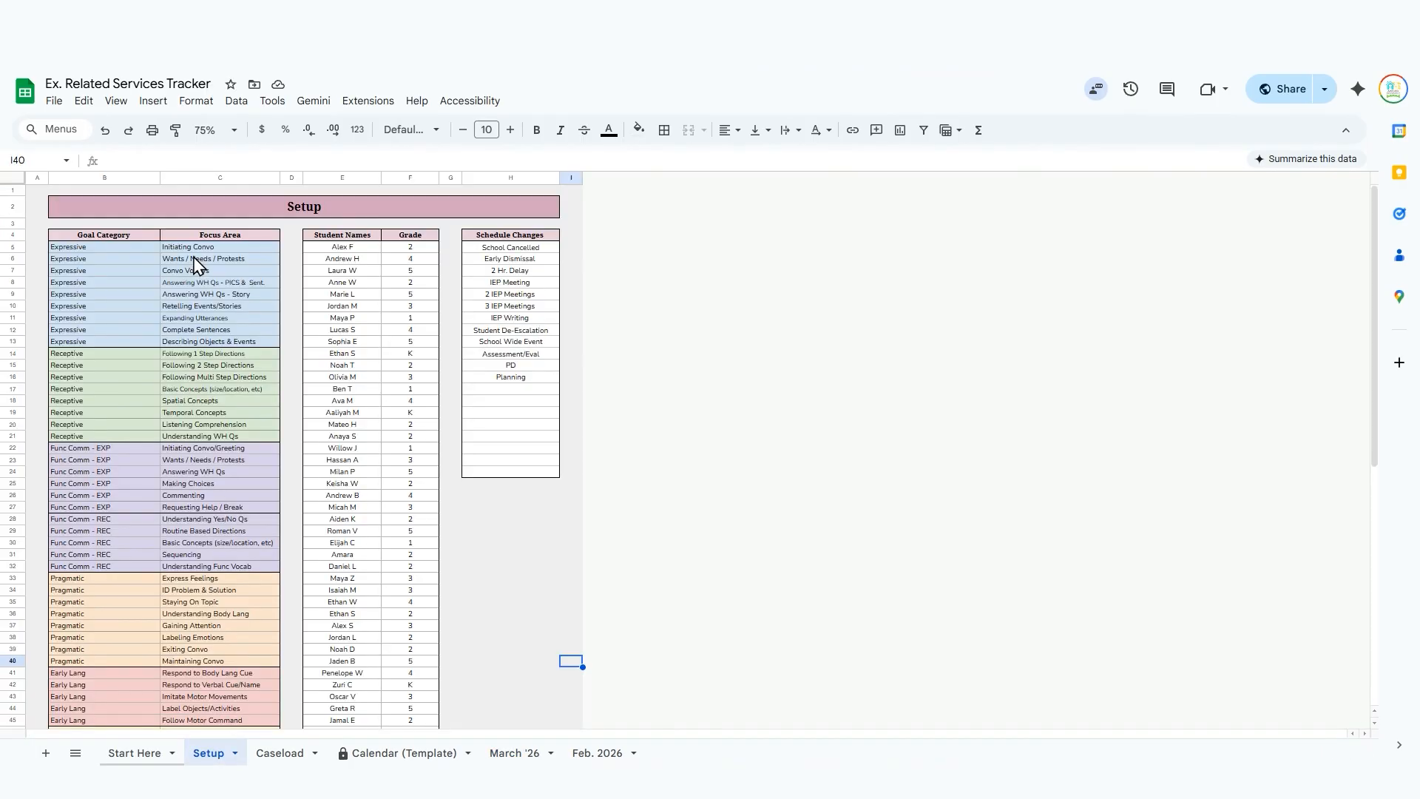
pyautogui.scroll(-5, 192, 428)
pyautogui.scroll(-3, 194, 438)
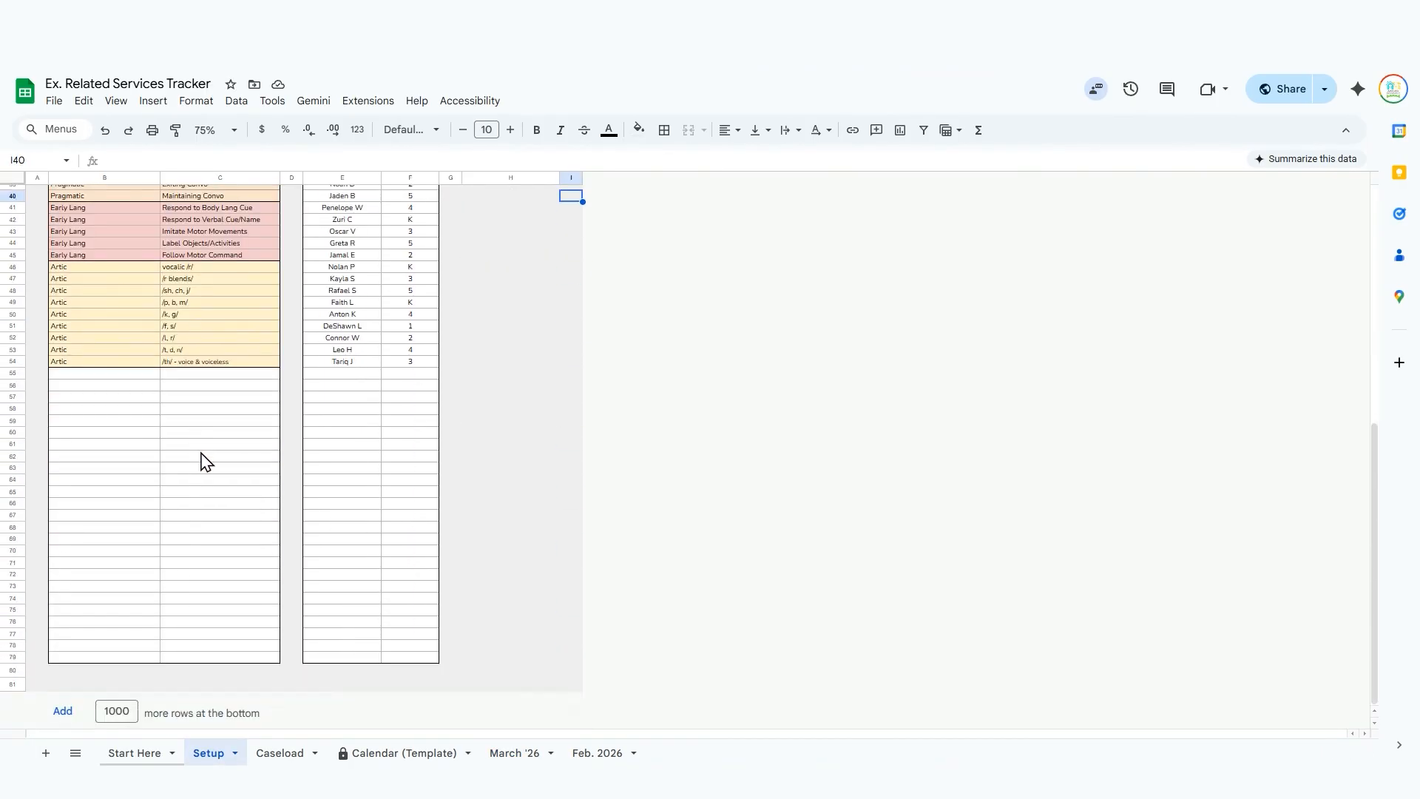
pyautogui.scroll(10, 206, 461)
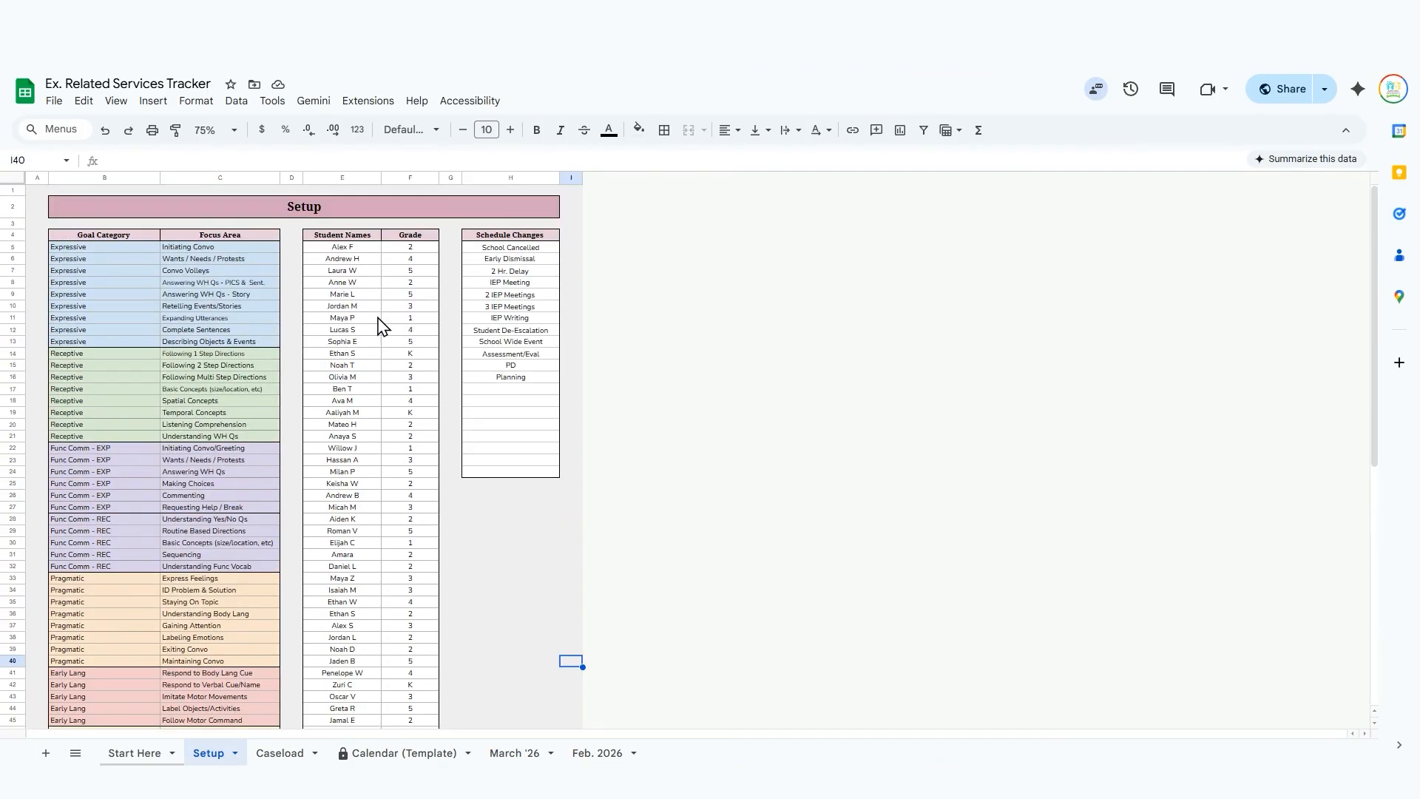
pyautogui.scroll(-8, 357, 279)
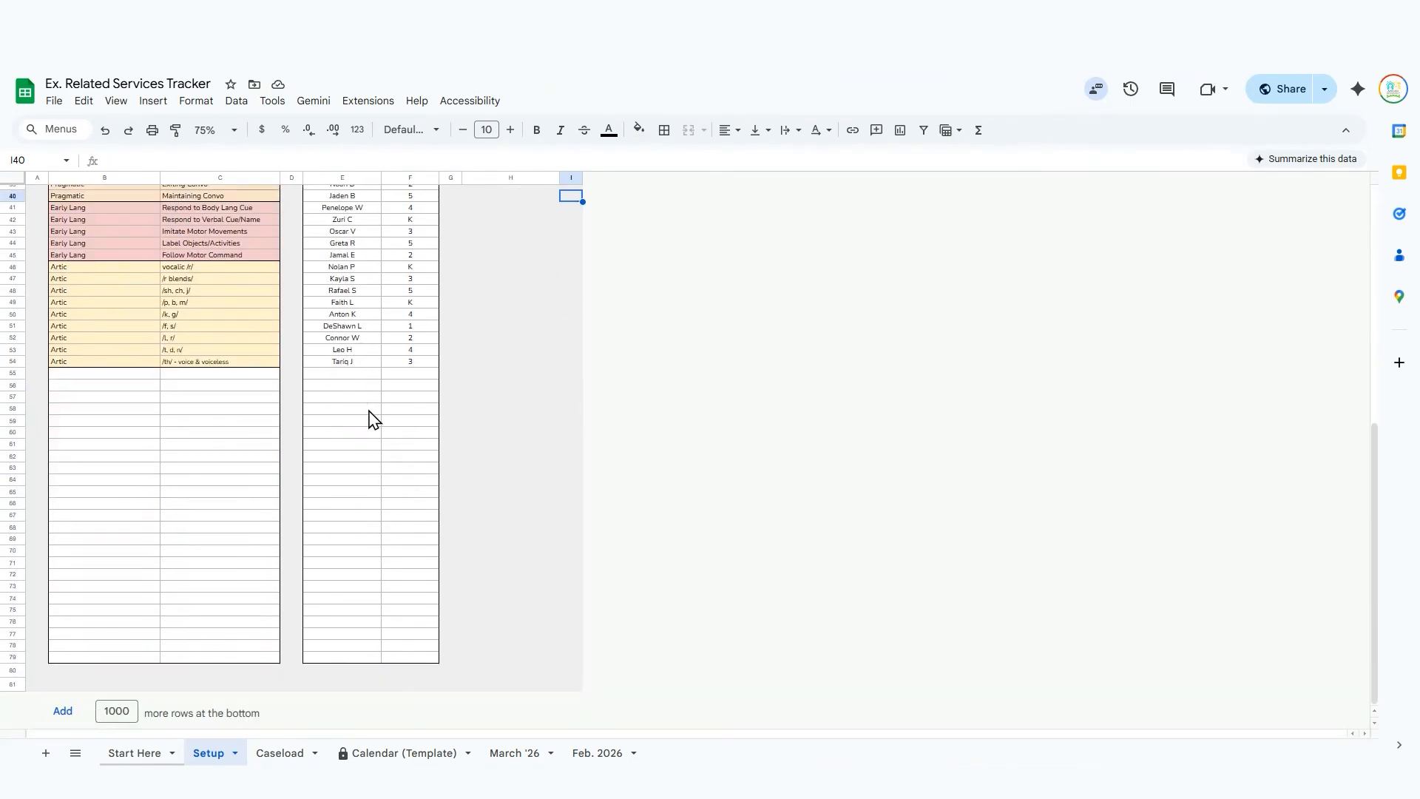
pyautogui.scroll(4, 374, 416)
pyautogui.scroll(5, 374, 433)
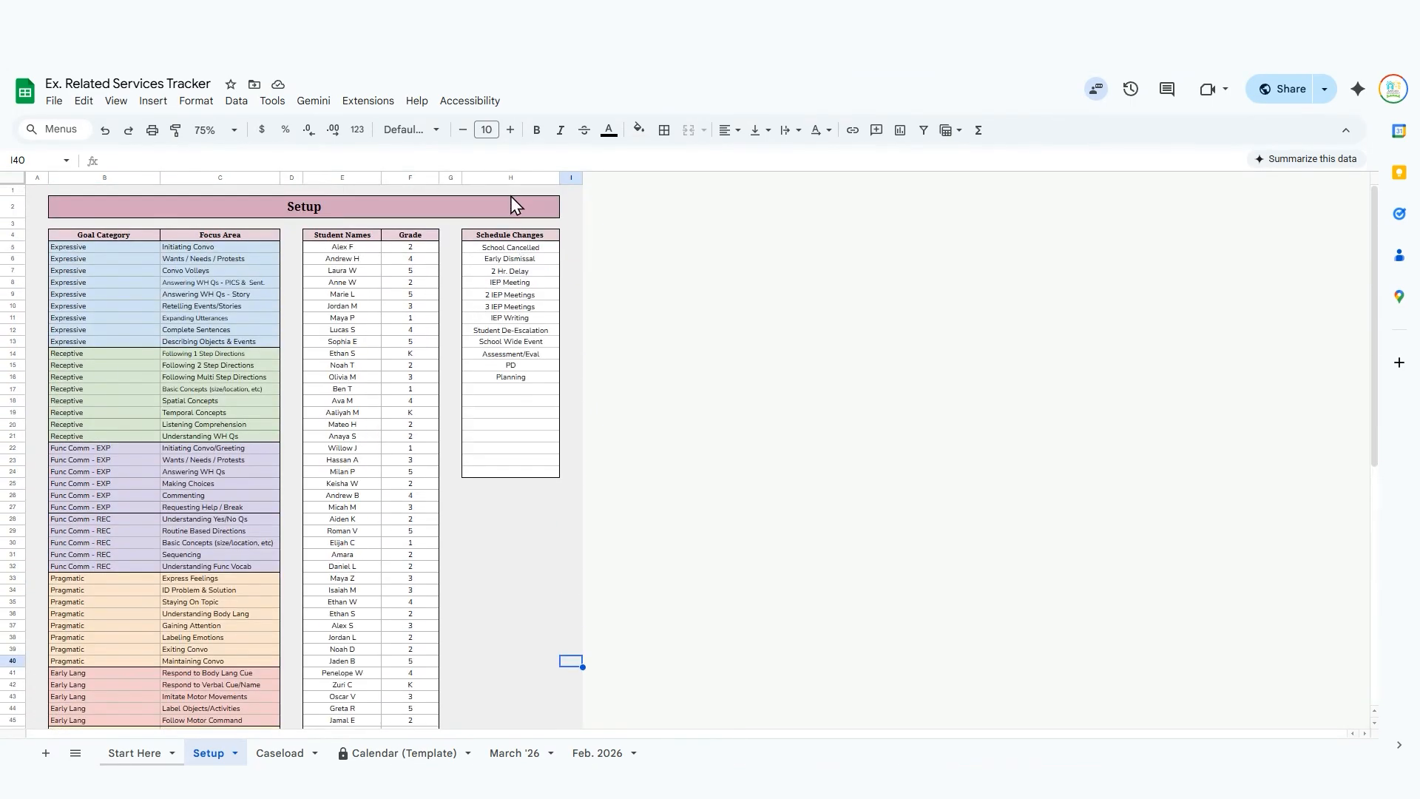
# Browse the available group options for the fourth March 2 session in the March '26 calendar.
pyautogui.click(555, 750)
pyautogui.click(190, 357)
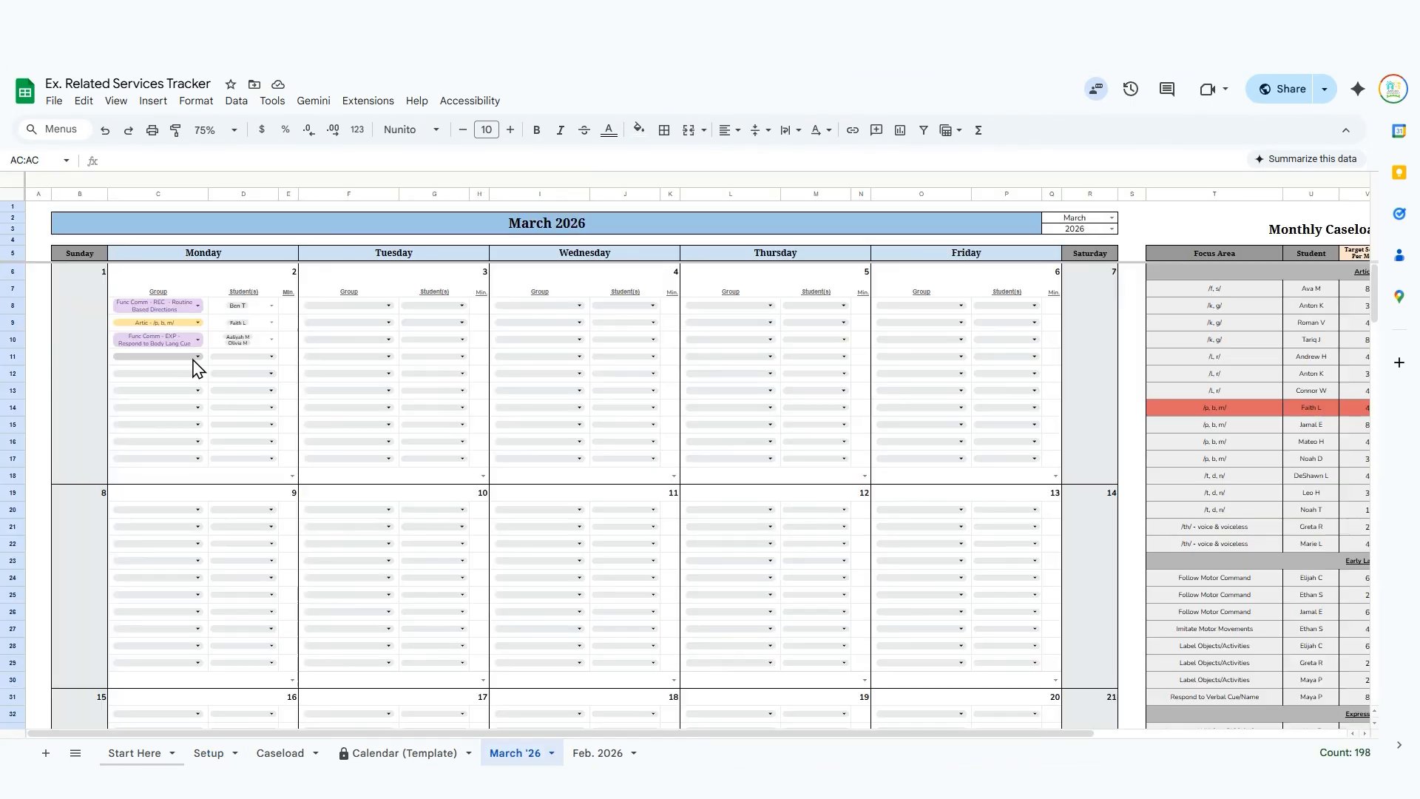
pyautogui.scroll(-1, 196, 516)
pyautogui.scroll(-6, 196, 515)
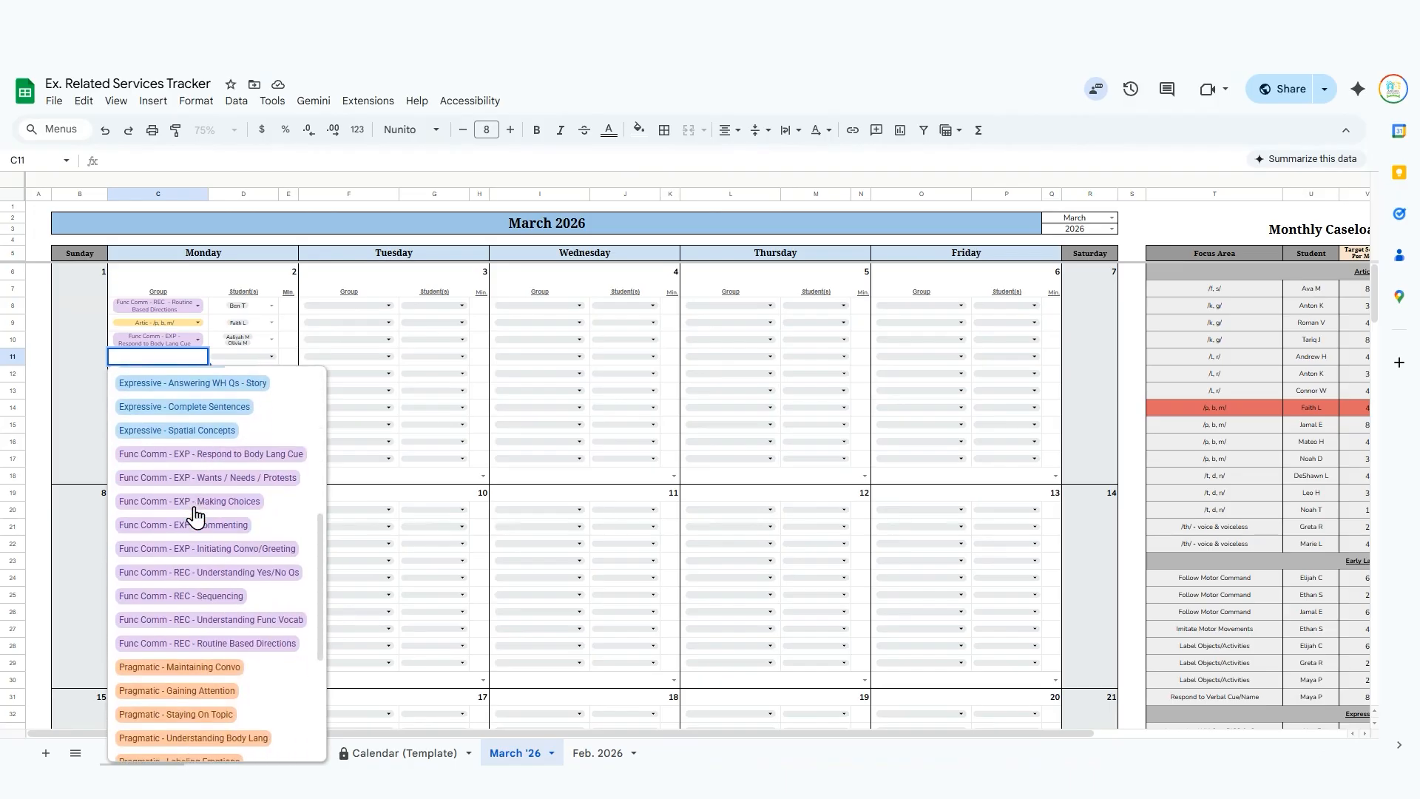
pyautogui.scroll(8, 195, 510)
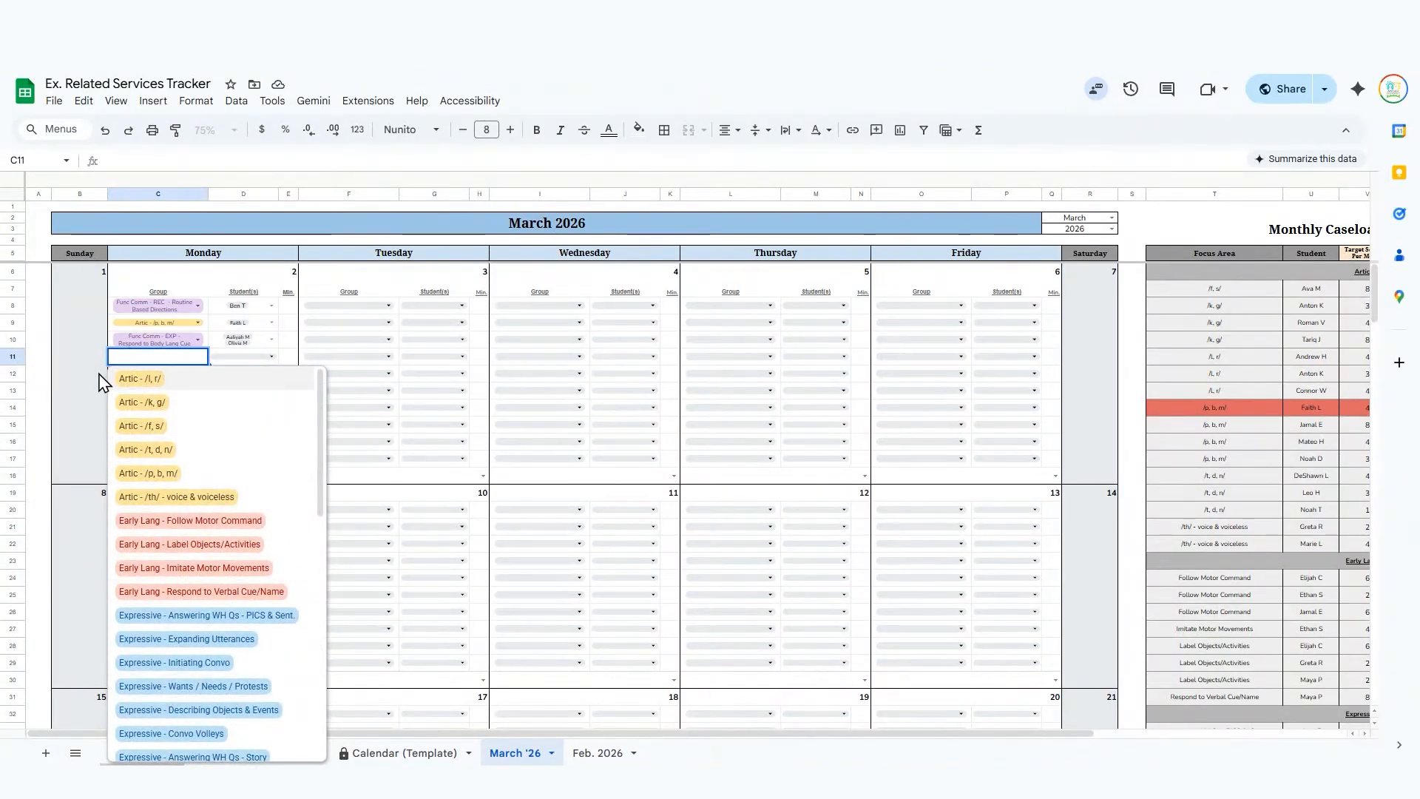
pyautogui.click(54, 398)
# Schedule the fourth March 2 session with the group Receptive - Spatial Concepts and both of its listed students.
pyautogui.click(129, 363)
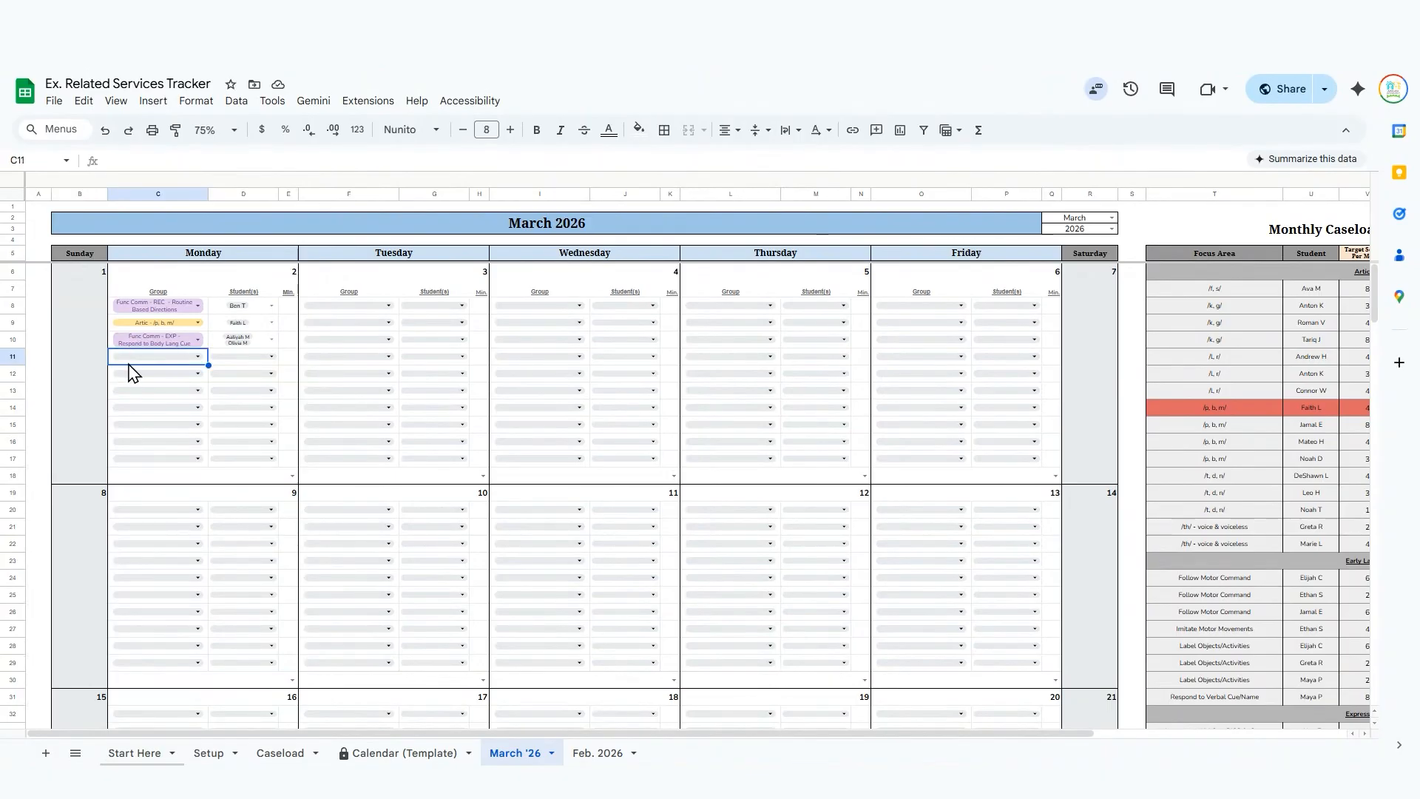
pyautogui.write('rec')
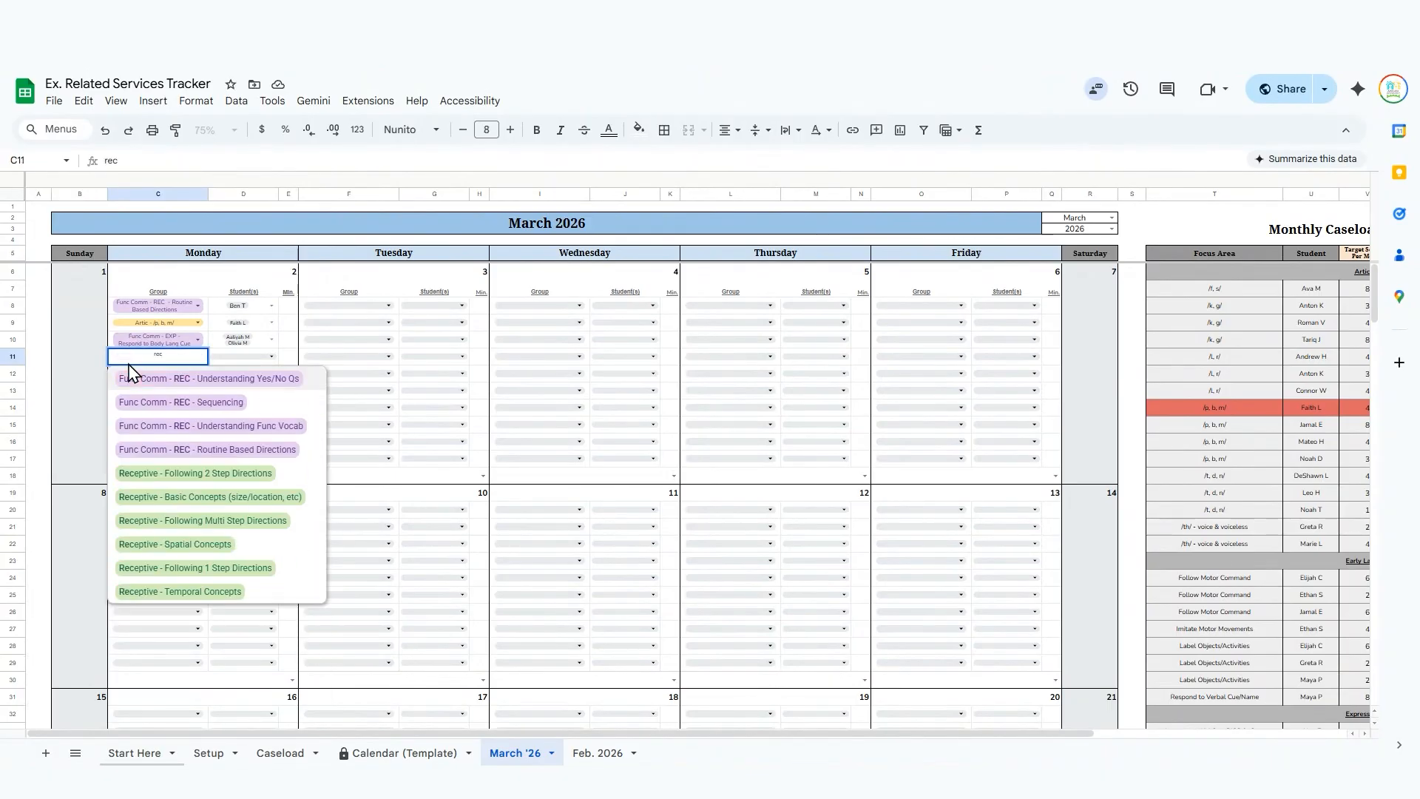
pyautogui.write('e')
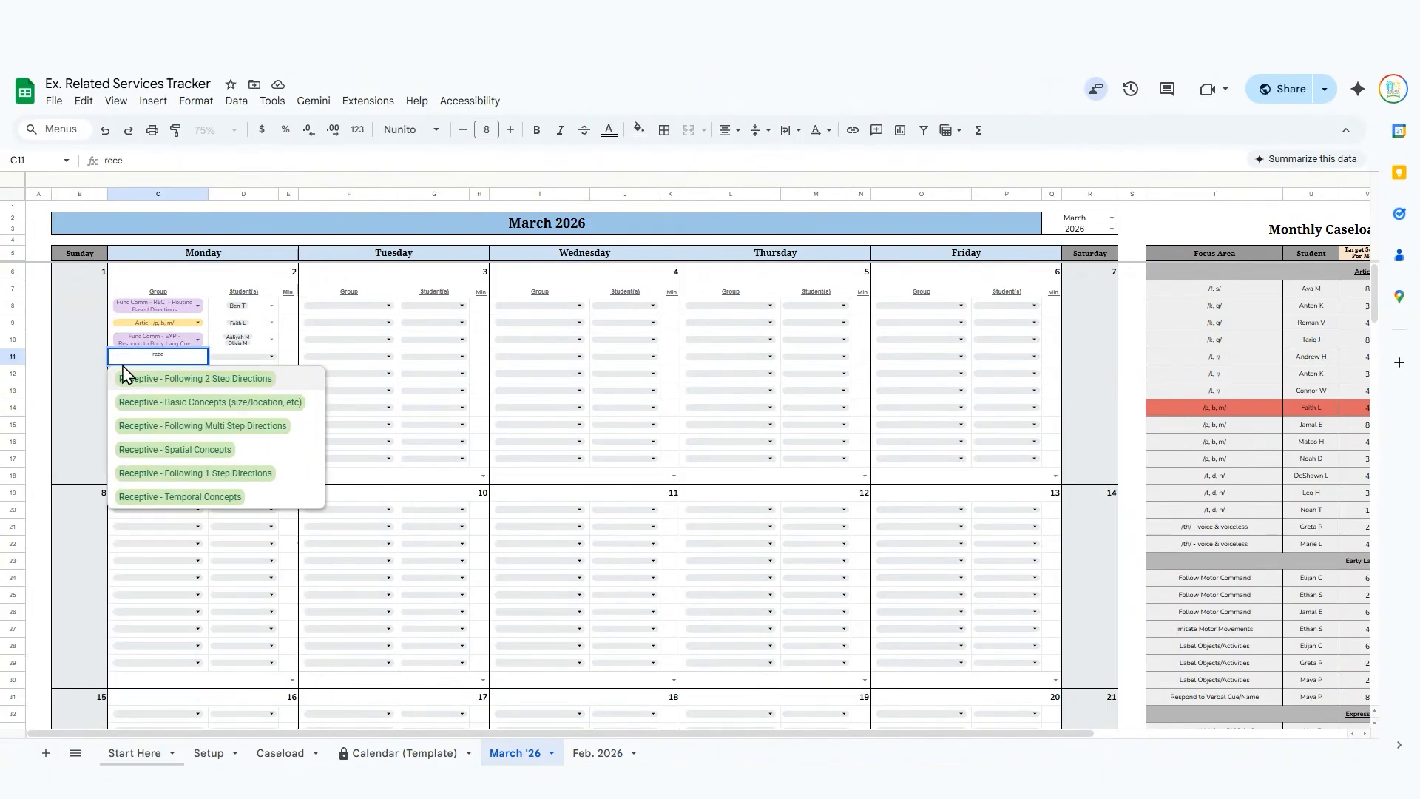
pyautogui.click(185, 449)
pyautogui.click(252, 359)
pyautogui.click(263, 426)
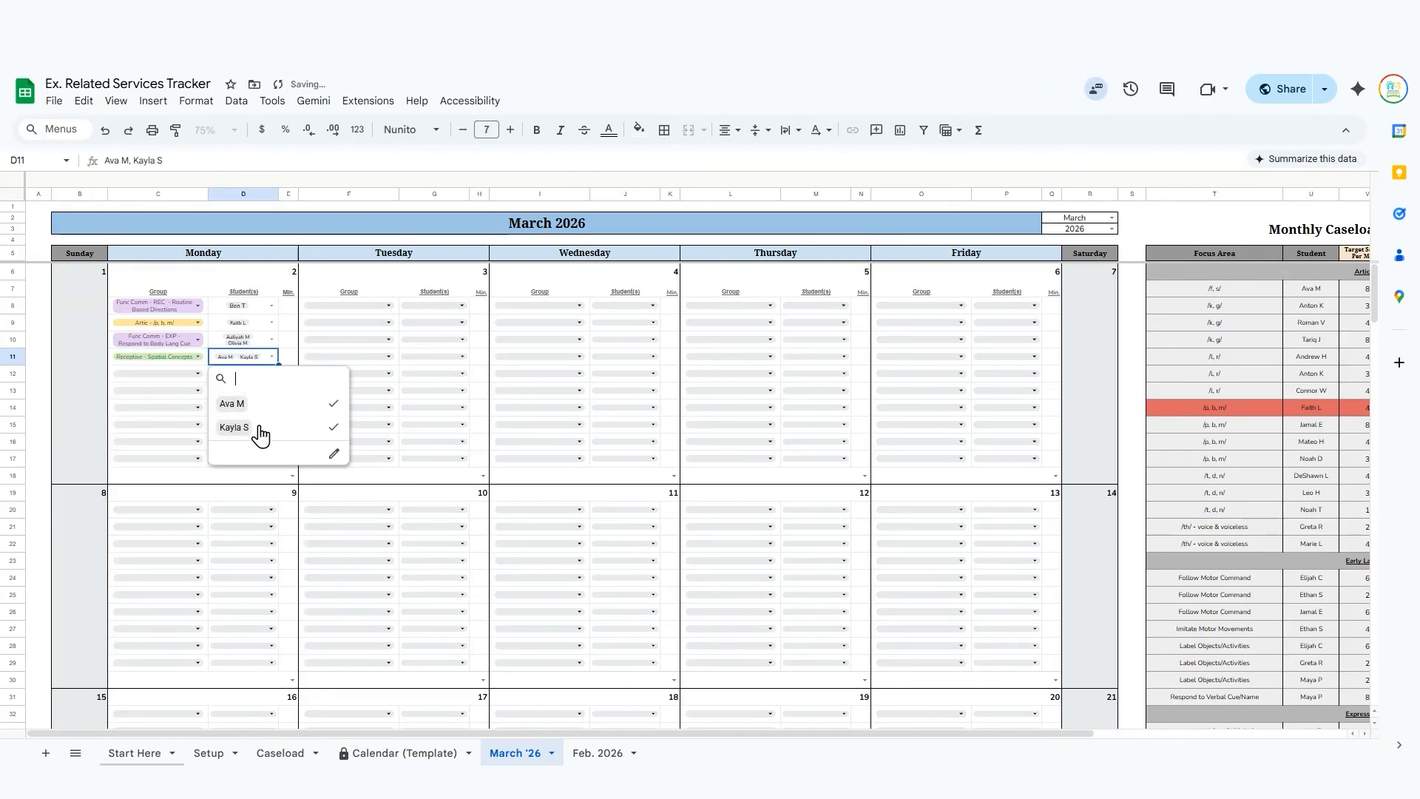
# Enter 20, 15, 20 and 15 minutes in order for the four March 2 sessions.
pyautogui.click(289, 305)
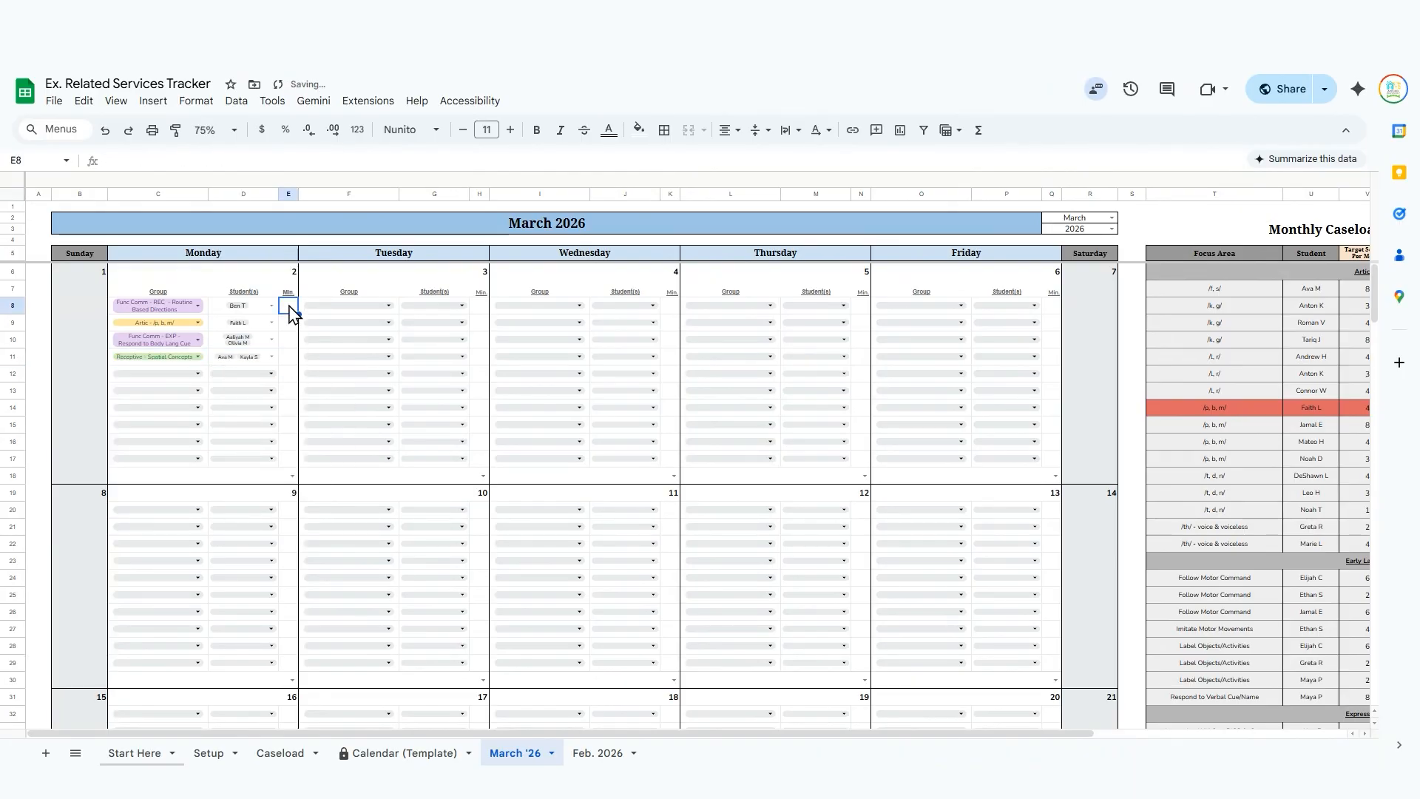
pyautogui.write('20')
pyautogui.press('Return')
pyautogui.write('15')
pyautogui.press('Return')
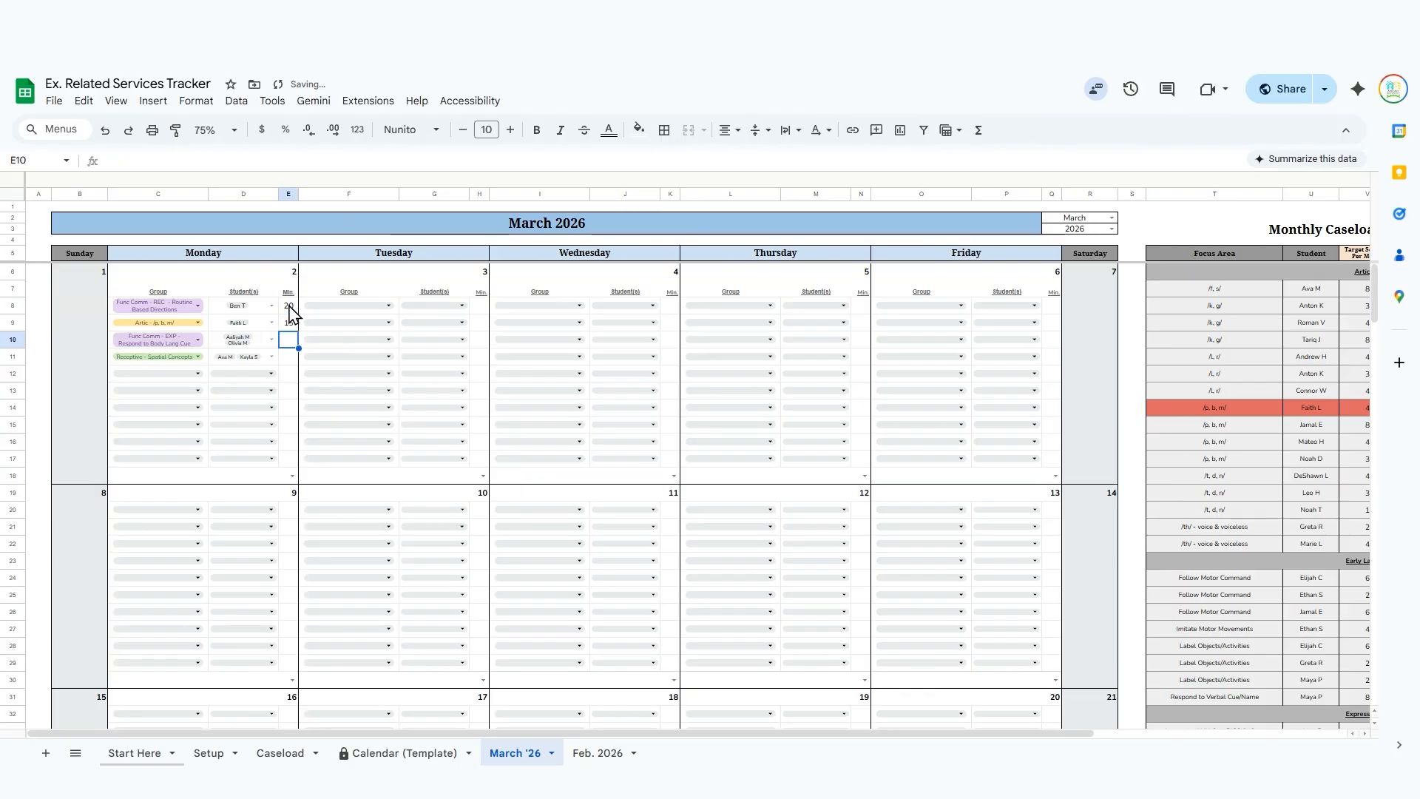
pyautogui.write('20')
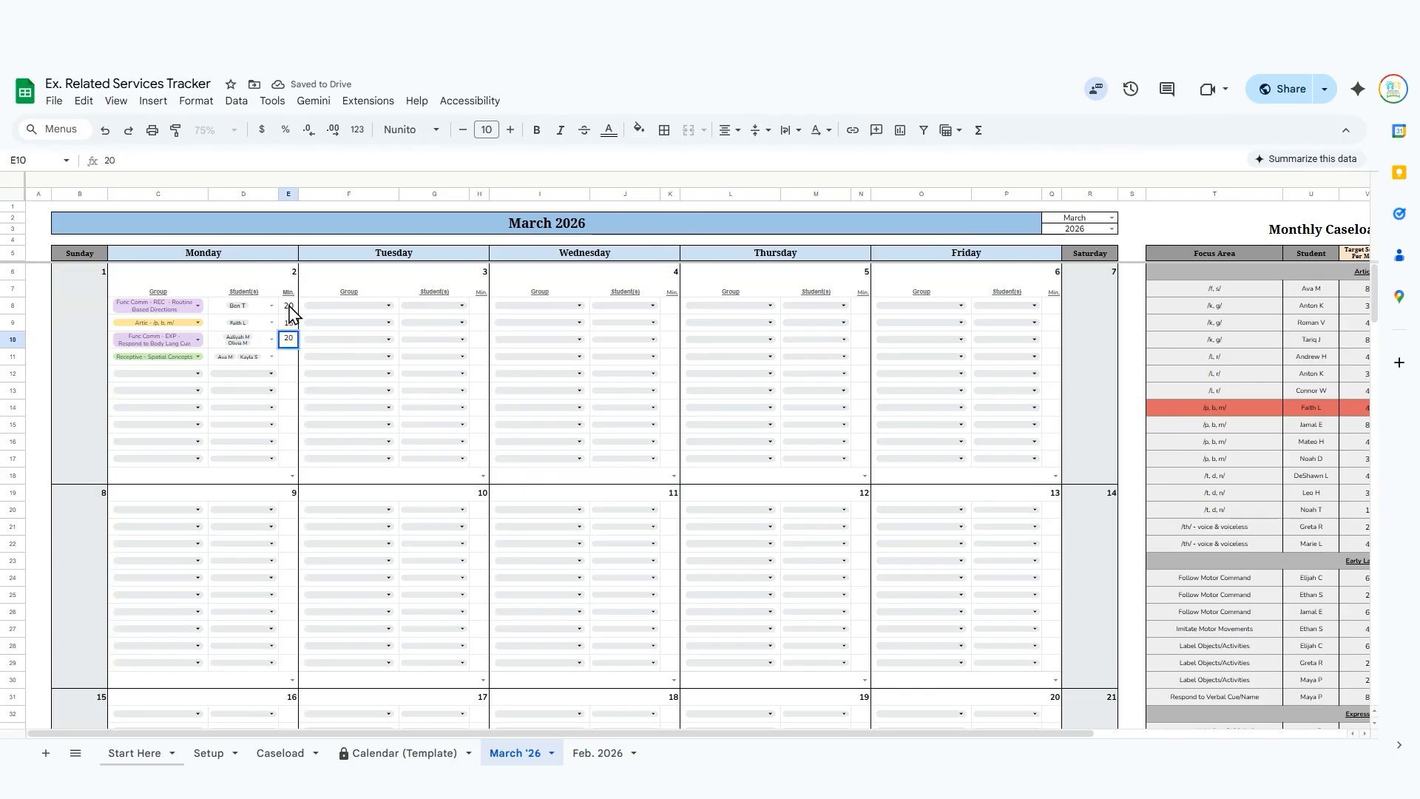
pyautogui.press('Return')
pyautogui.write('15')
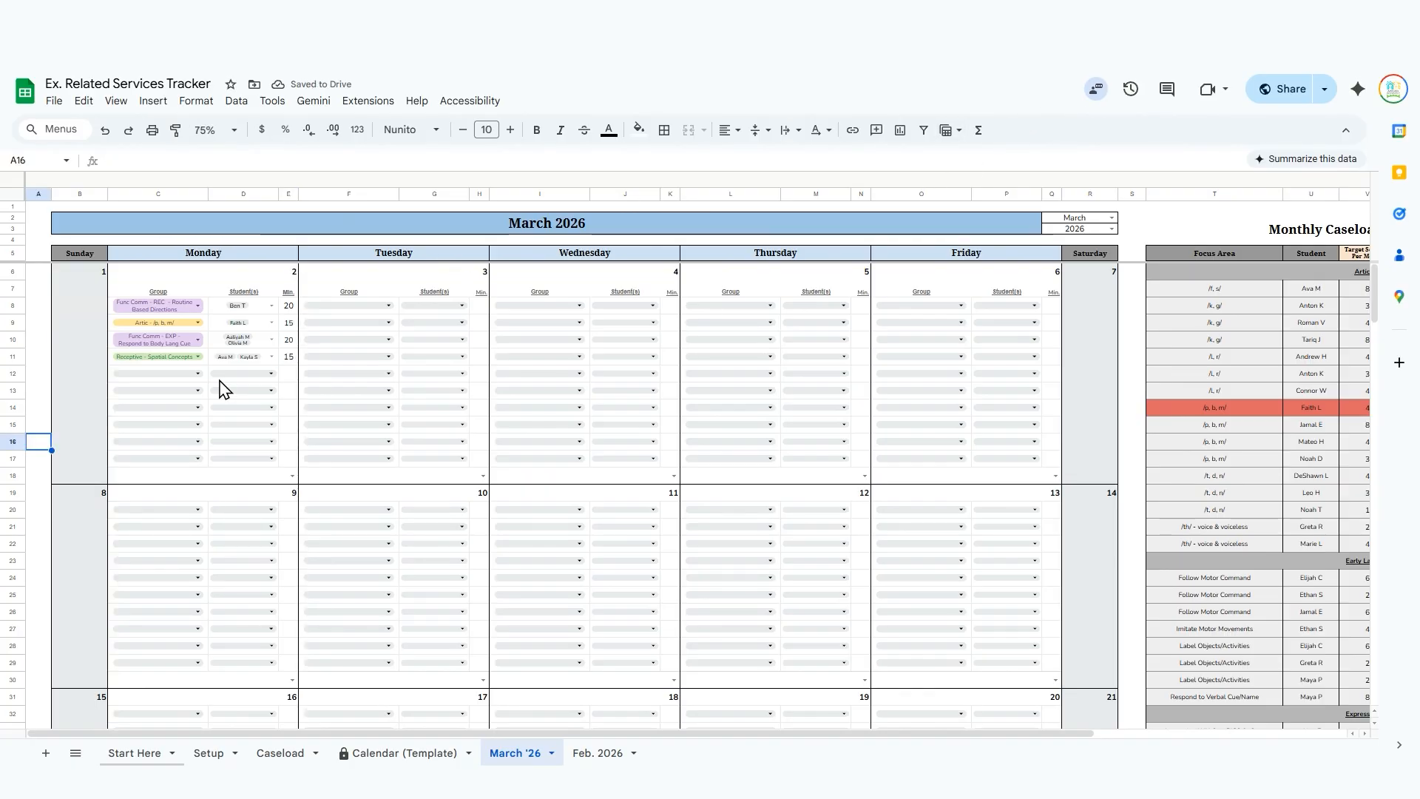
# View the Caseload and Setup sheets and return to the March '26 calendar.
pyautogui.click(279, 753)
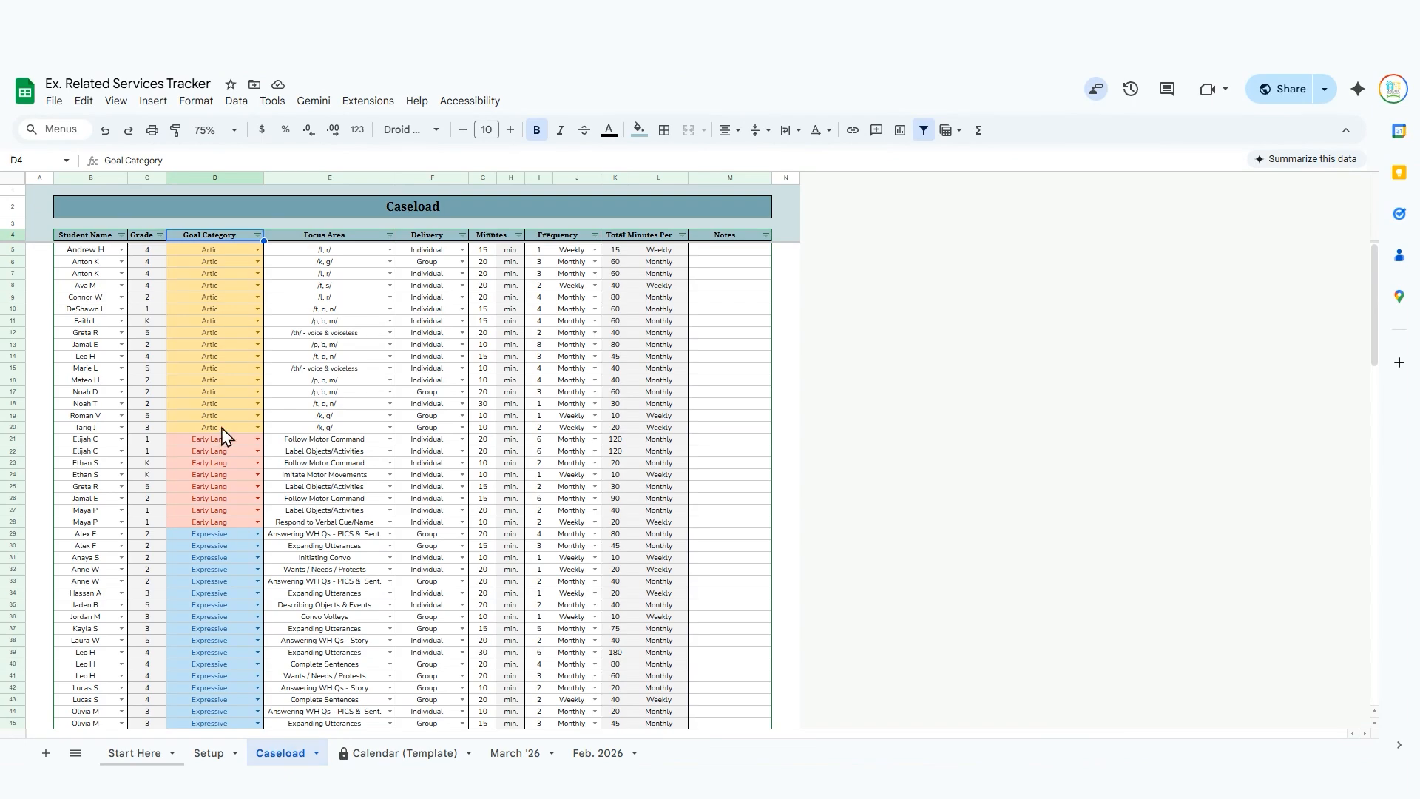
pyautogui.click(208, 753)
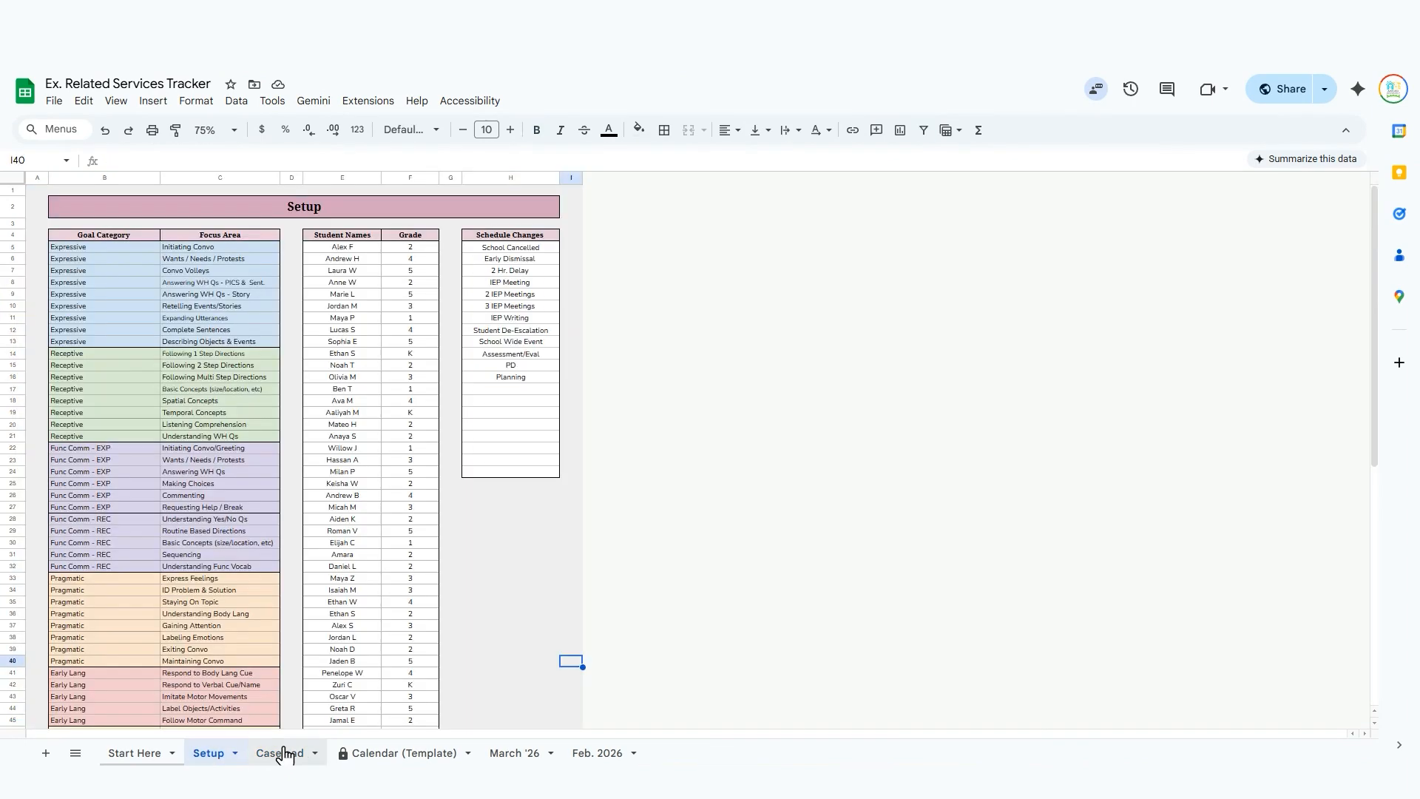
pyautogui.click(518, 753)
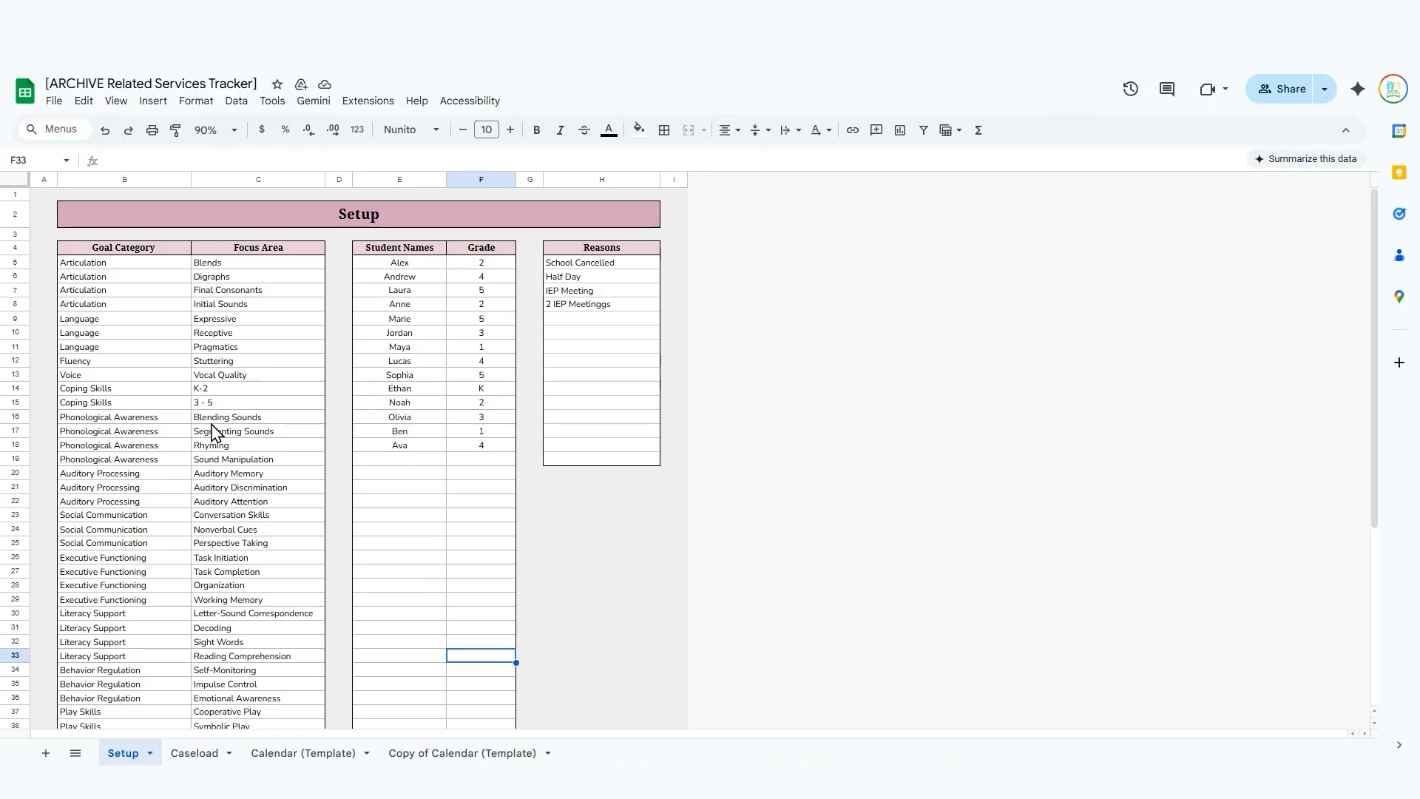
# Look over the Setup sheet of the archived Related Services Tracker and open its Caseload sheet.
pyautogui.scroll(-5, 216, 434)
pyautogui.scroll(5, 216, 435)
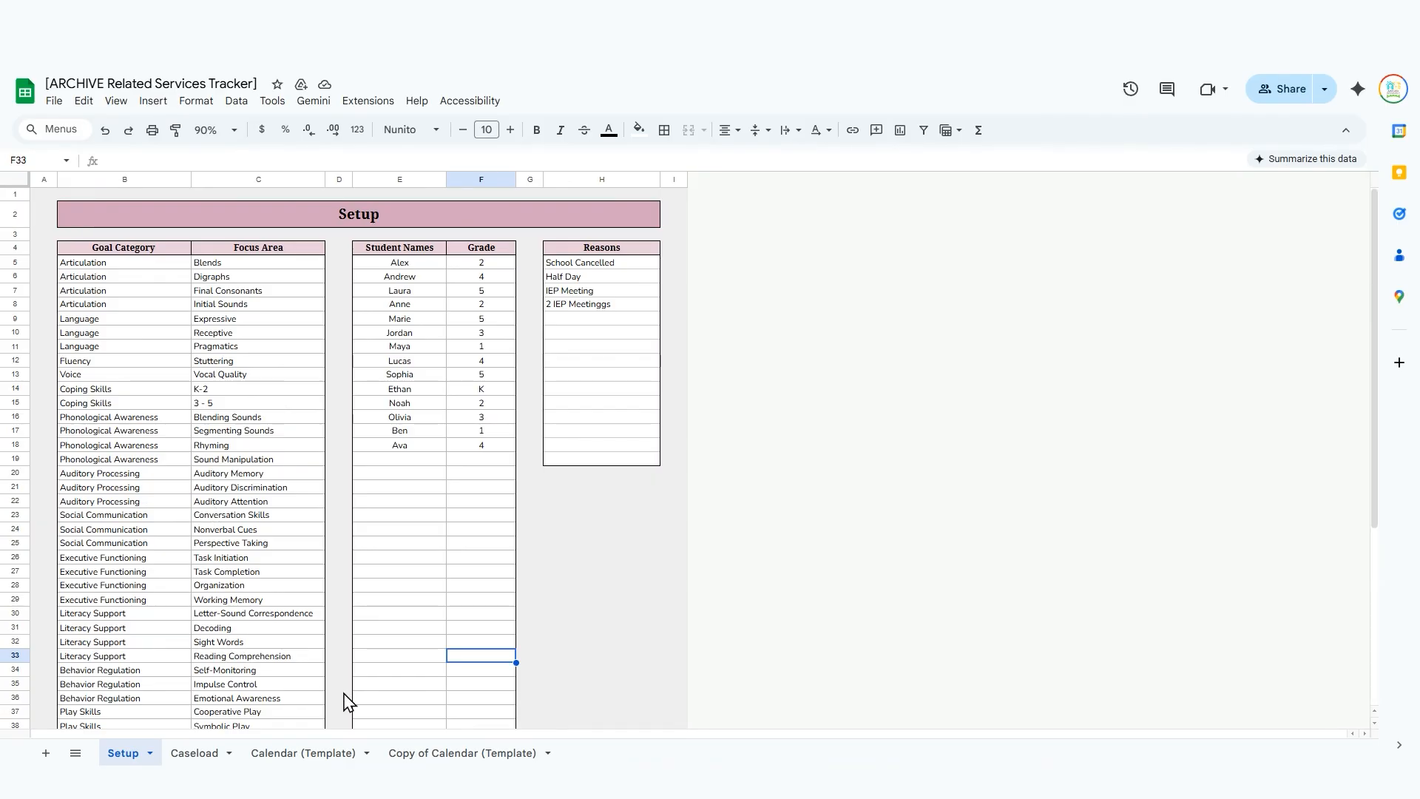
pyautogui.click(201, 754)
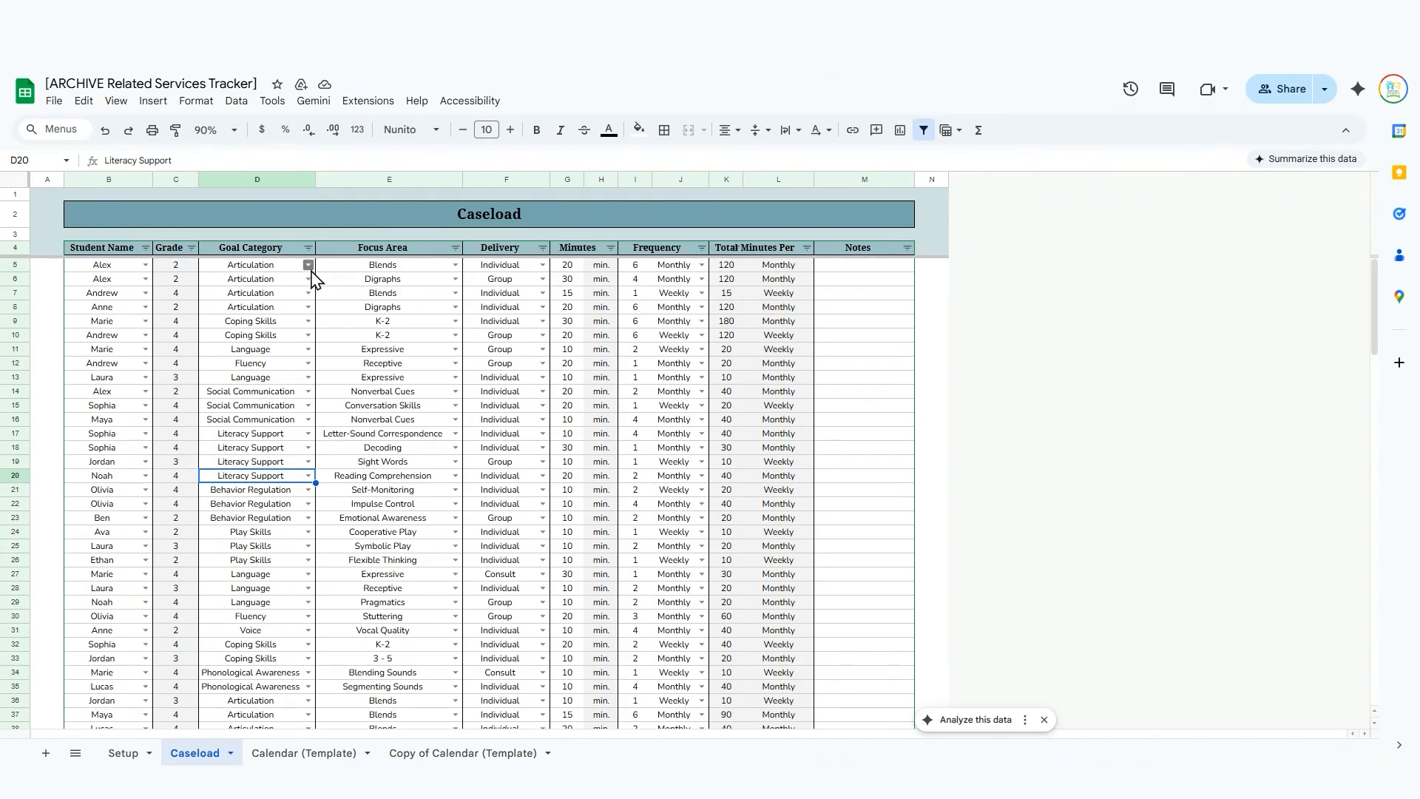
# Compare the archived tracker's Setup and Caseload sheets and inspect the data validation rule of the first Goal Category dropdown.
pyautogui.click(125, 753)
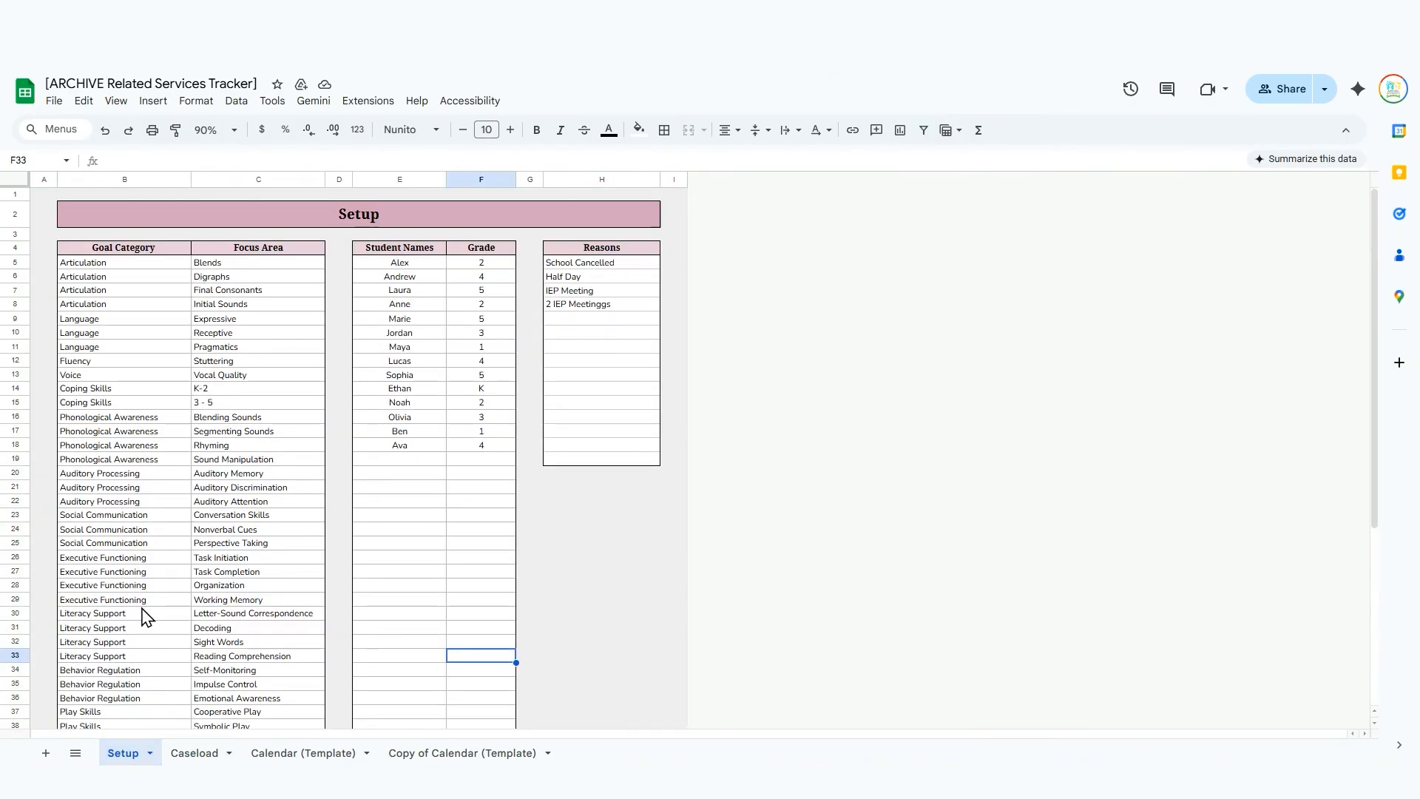
pyautogui.click(190, 753)
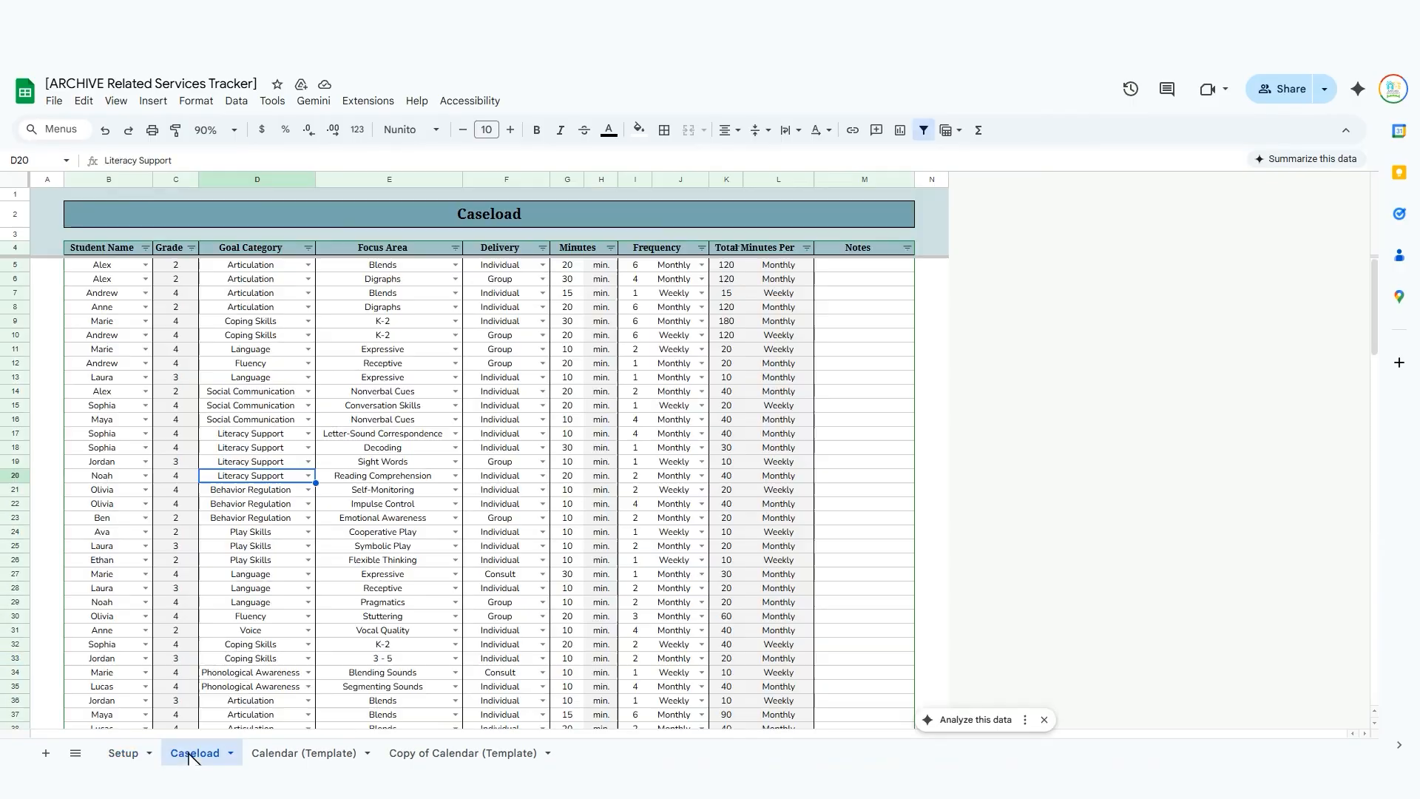
pyautogui.click(308, 264)
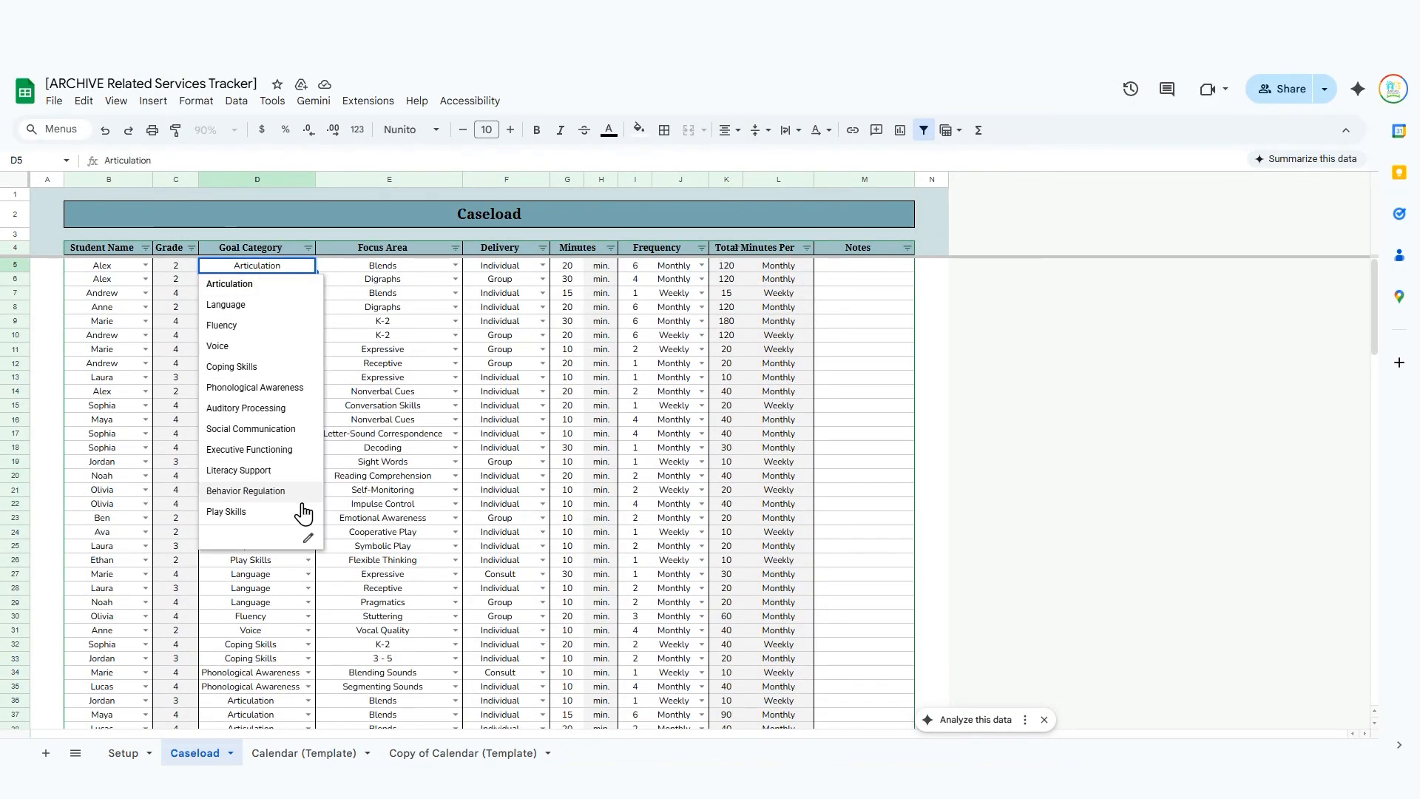
pyautogui.click(308, 538)
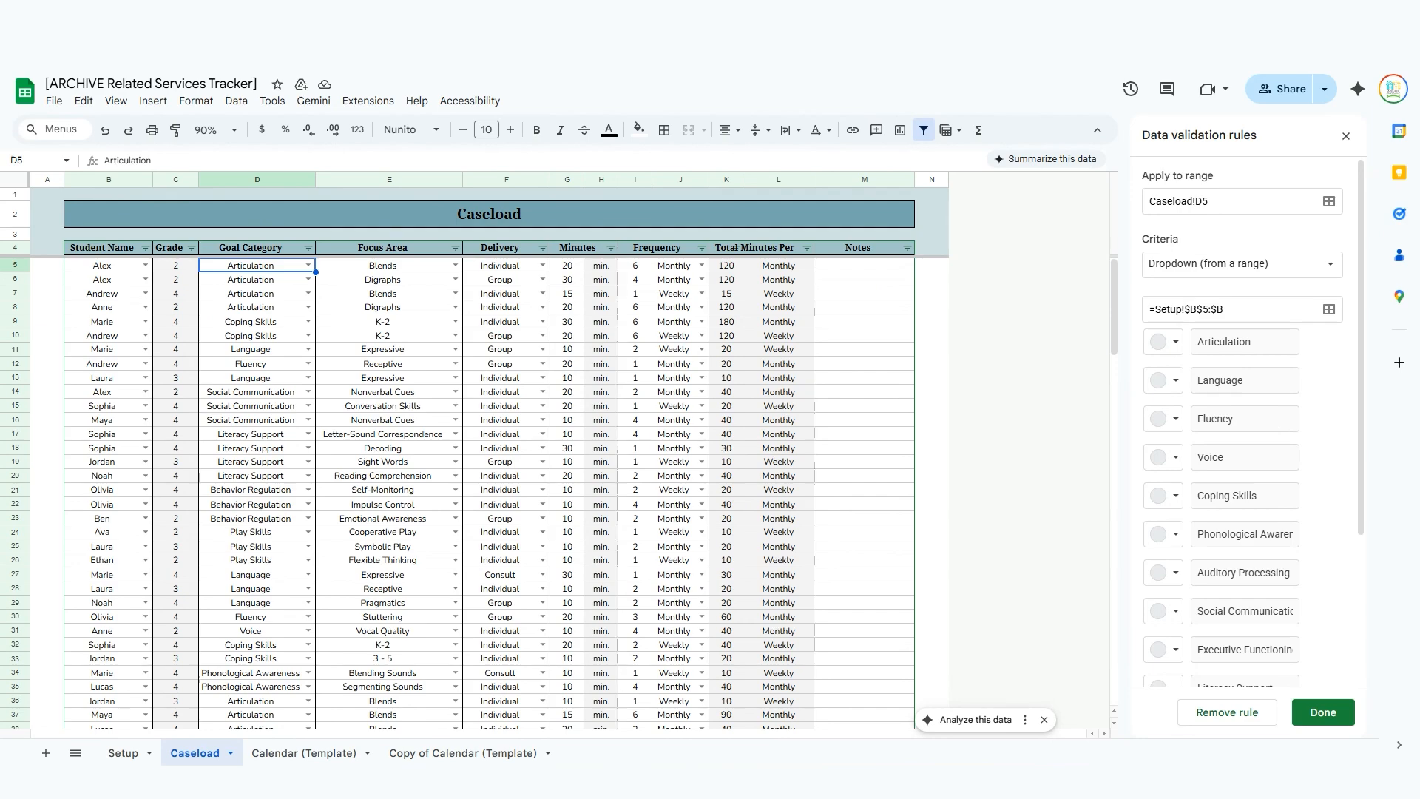
pyautogui.click(1346, 136)
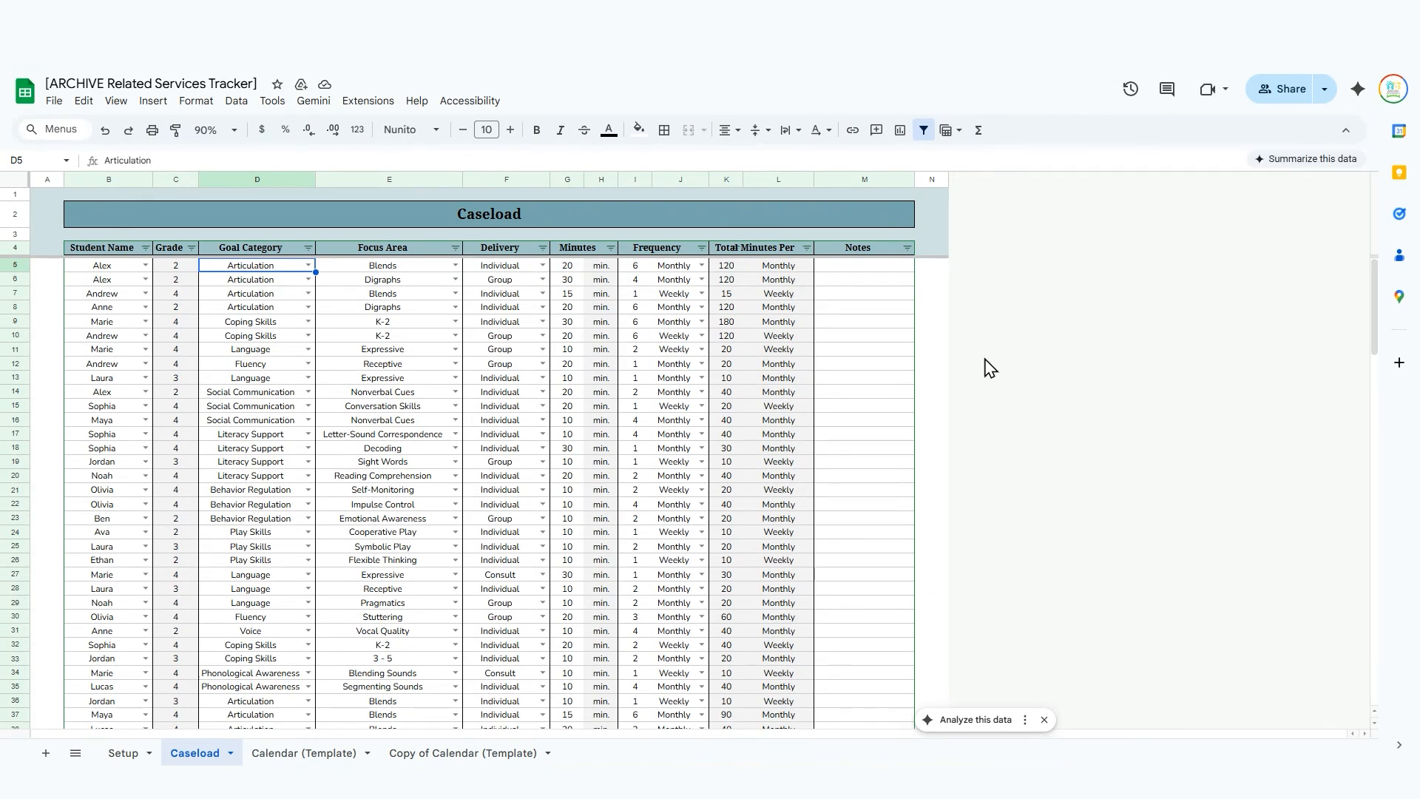
# In Copy of Calendar (Template), colour the Articulation - Blends and Articulation - Digraphs options light purple in all matching group dropdowns.
pyautogui.click(475, 754)
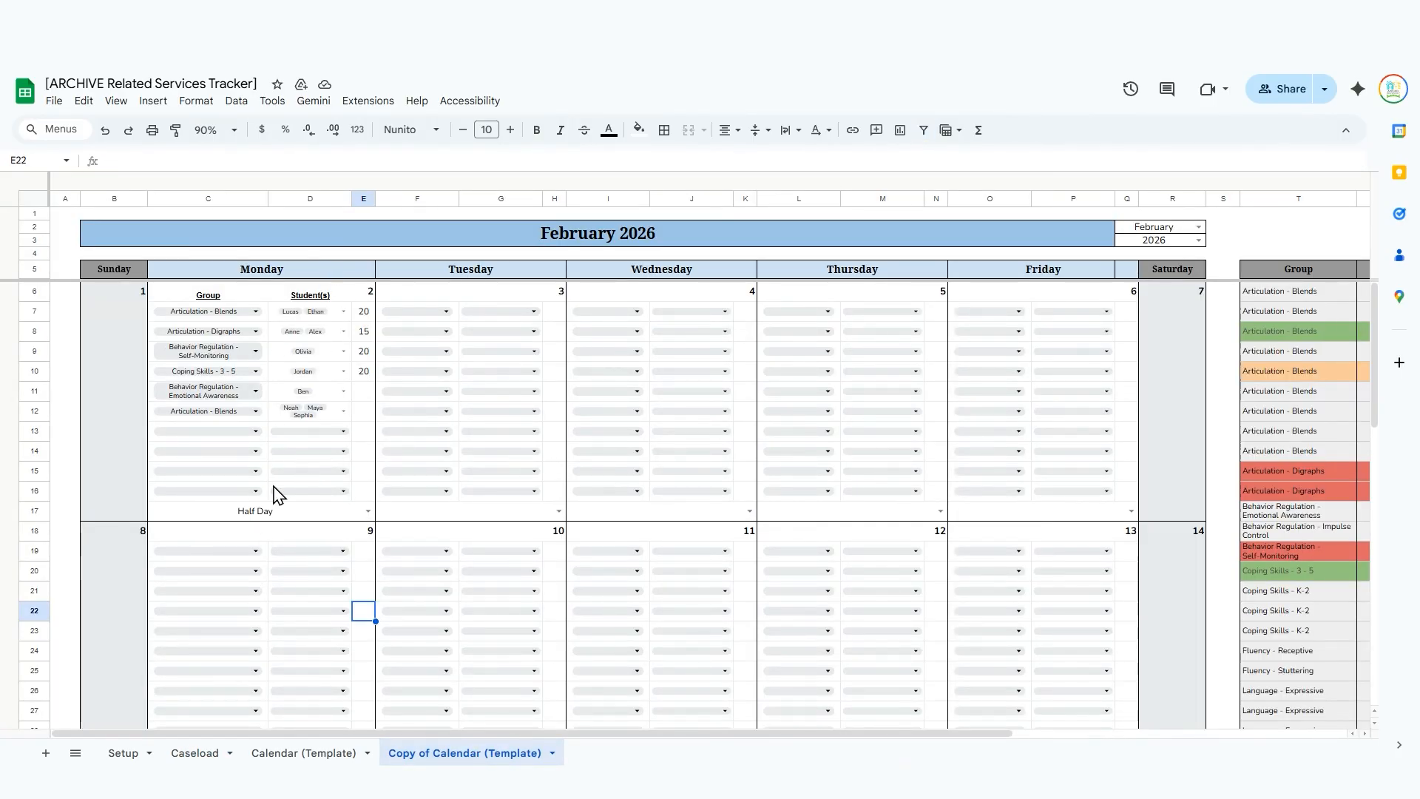
pyautogui.hscroll(5, 263, 475)
pyautogui.hscroll(-5, 264, 476)
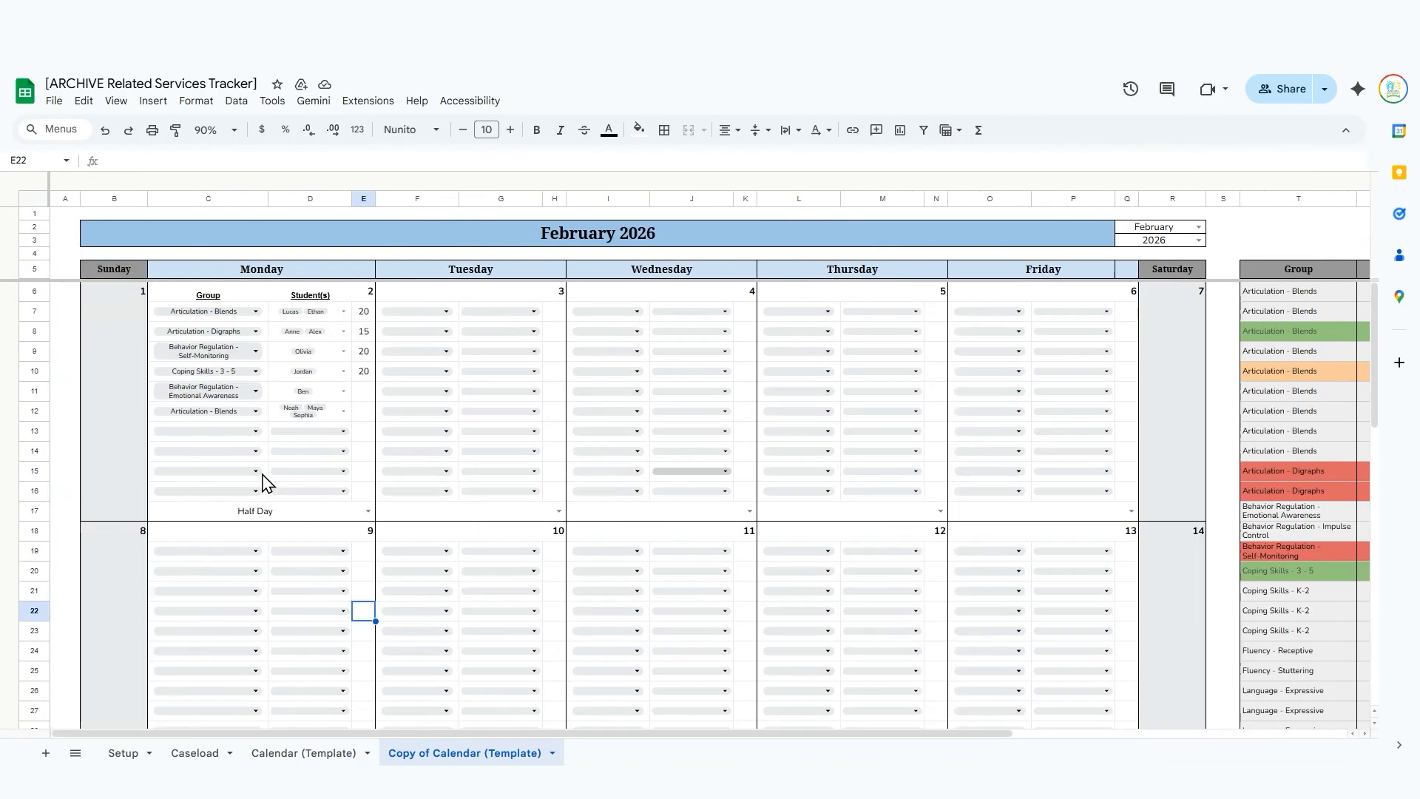
pyautogui.click(258, 312)
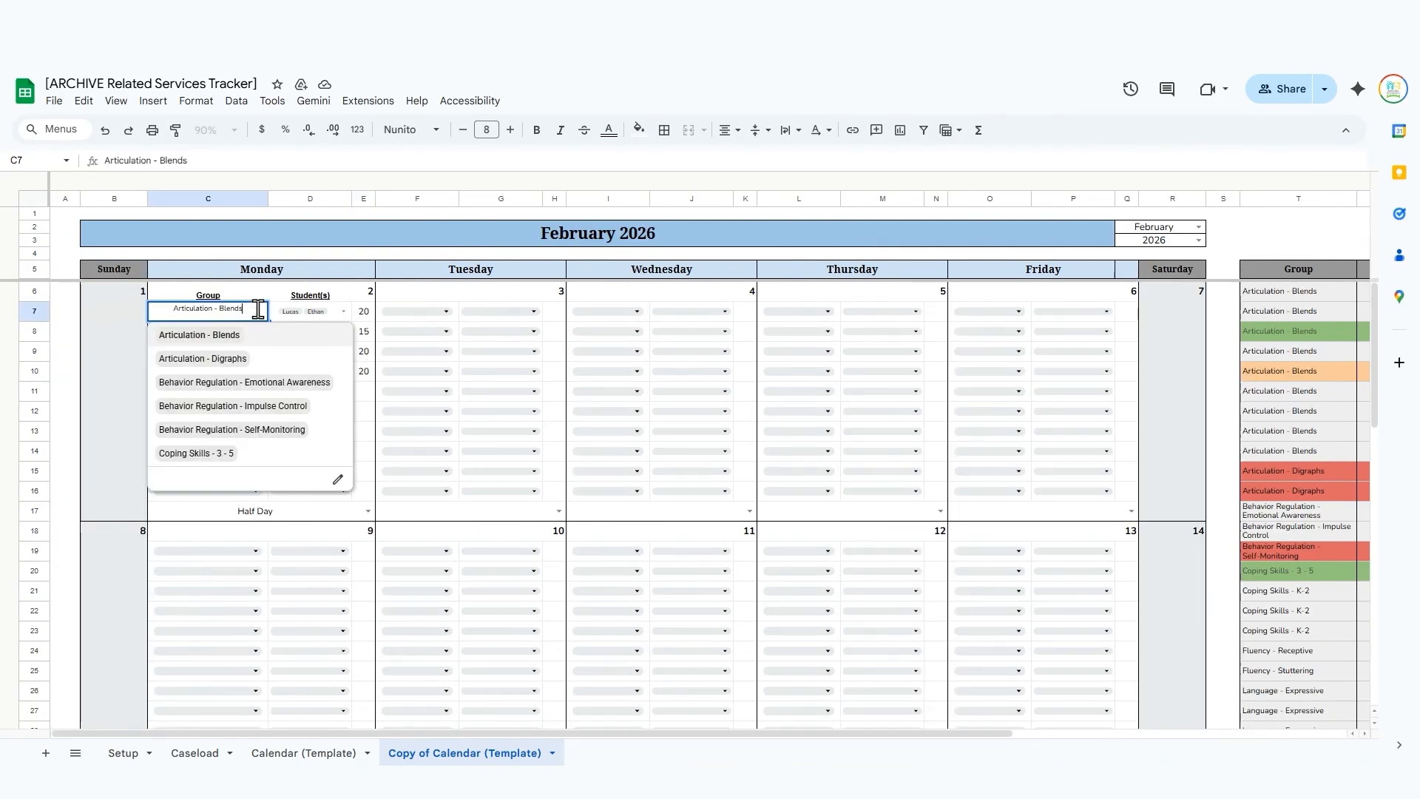
pyautogui.click(339, 485)
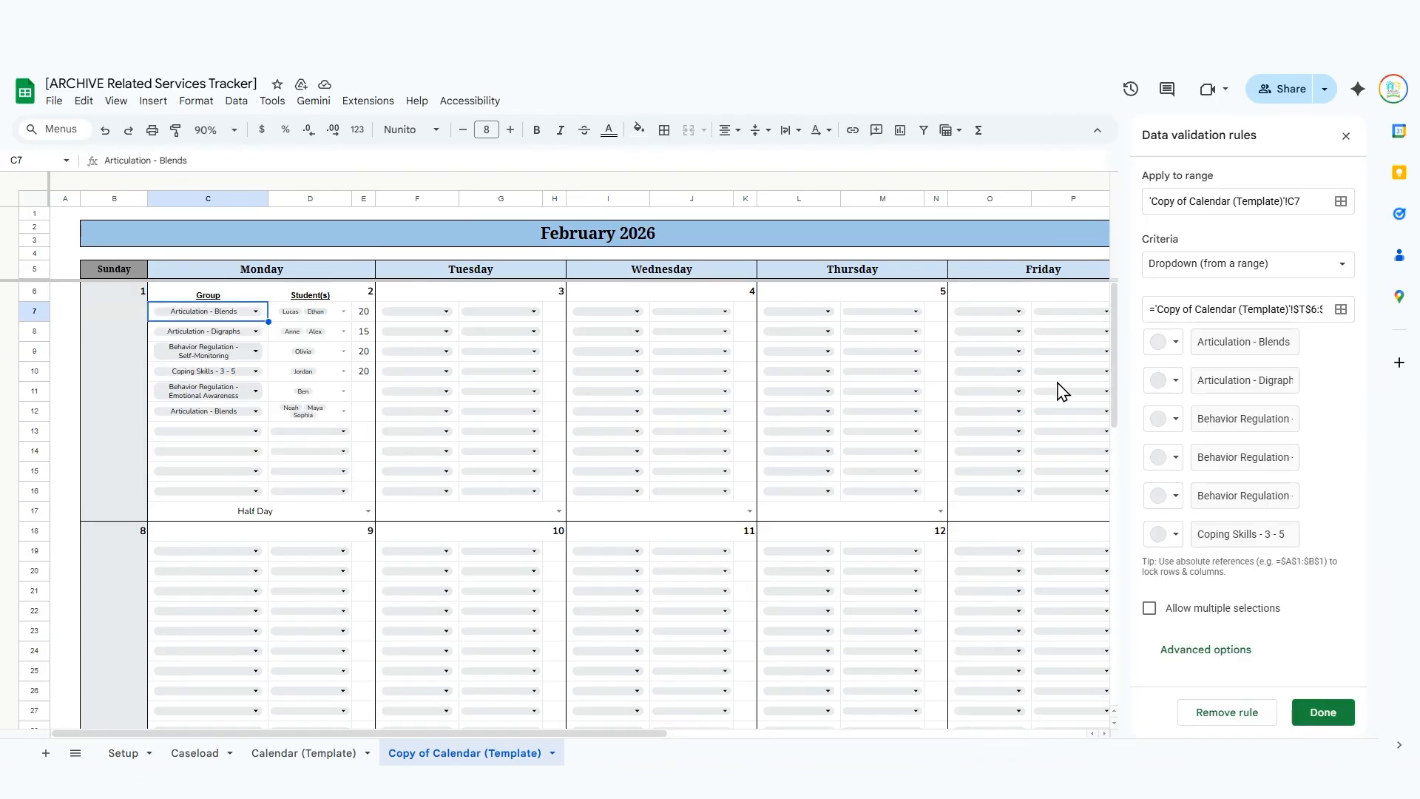
pyautogui.click(1173, 341)
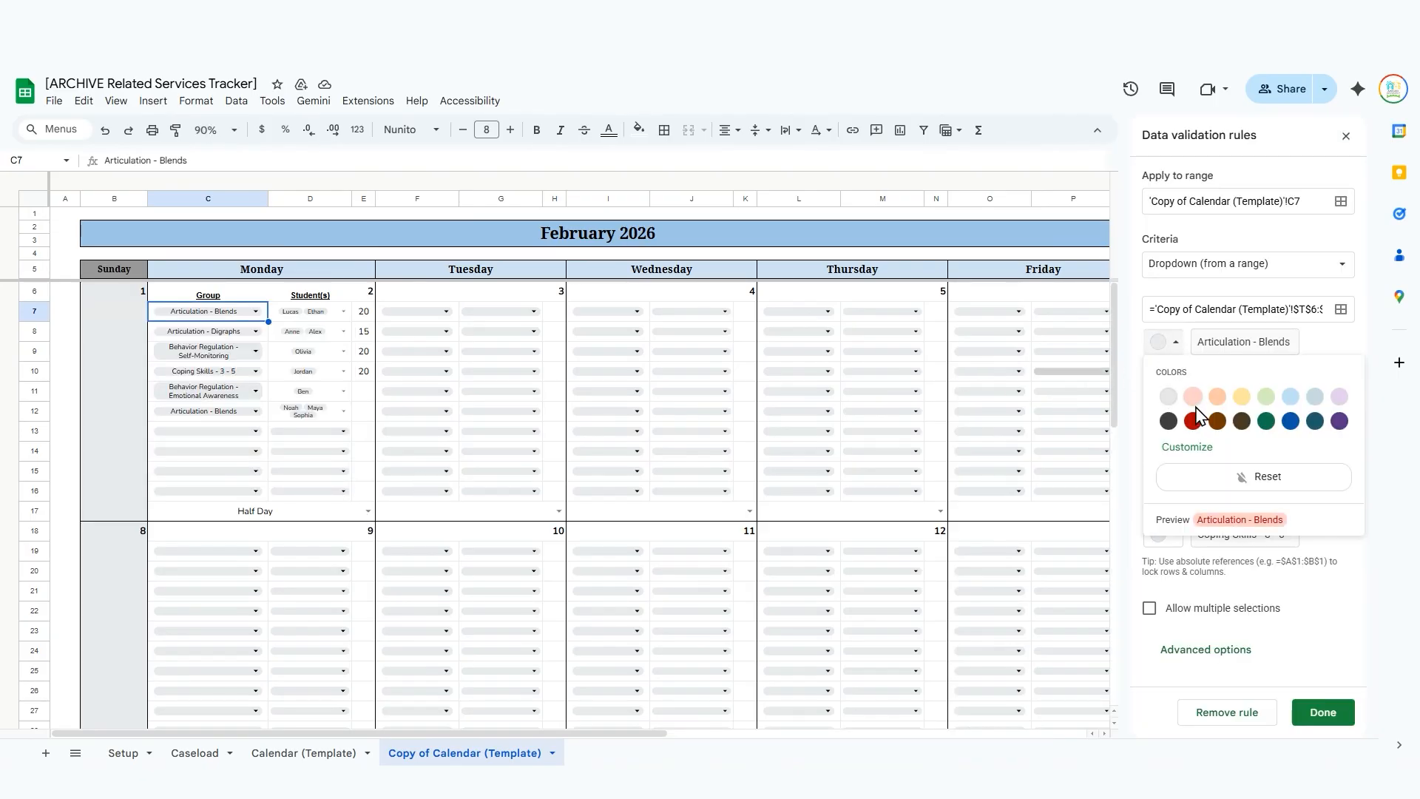
pyautogui.click(1339, 397)
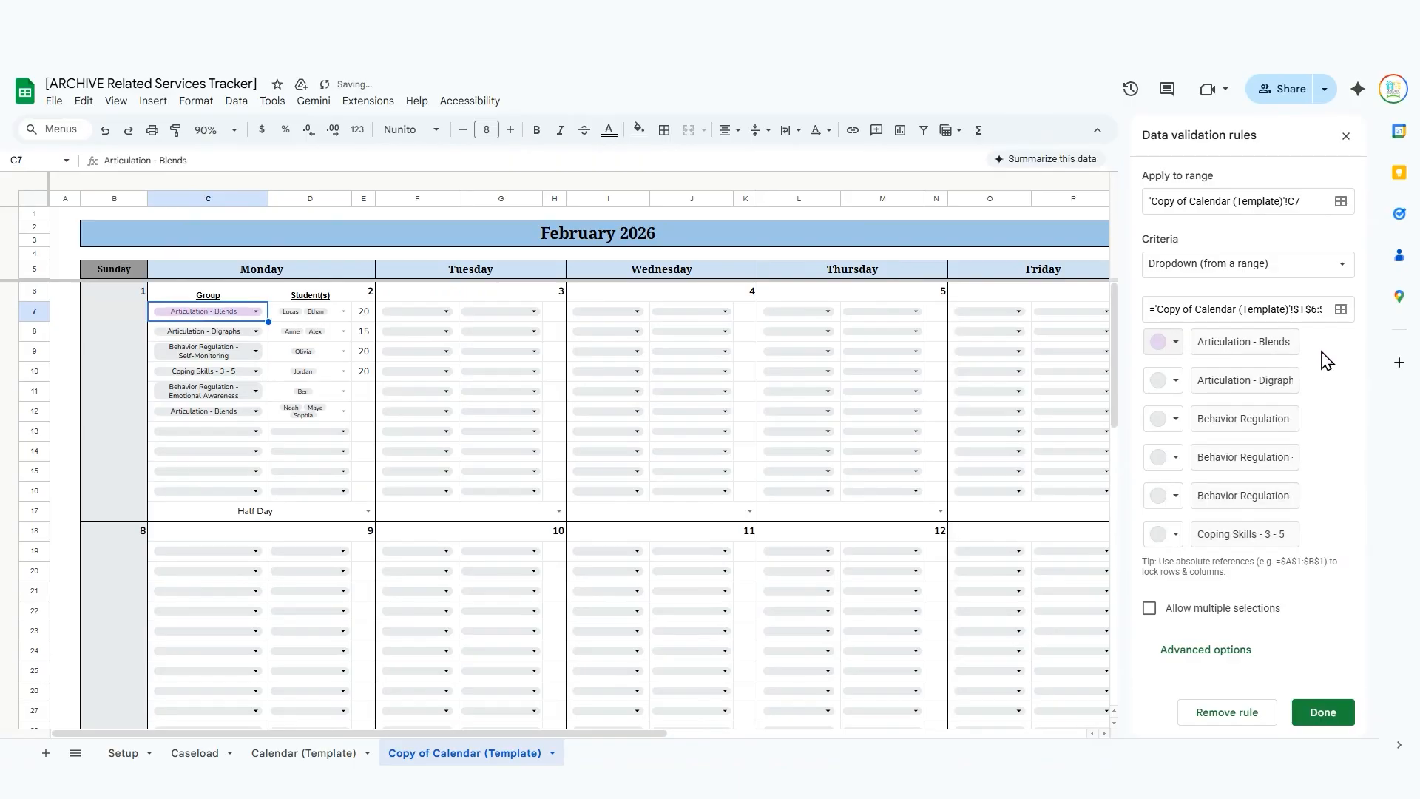
pyautogui.click(1165, 383)
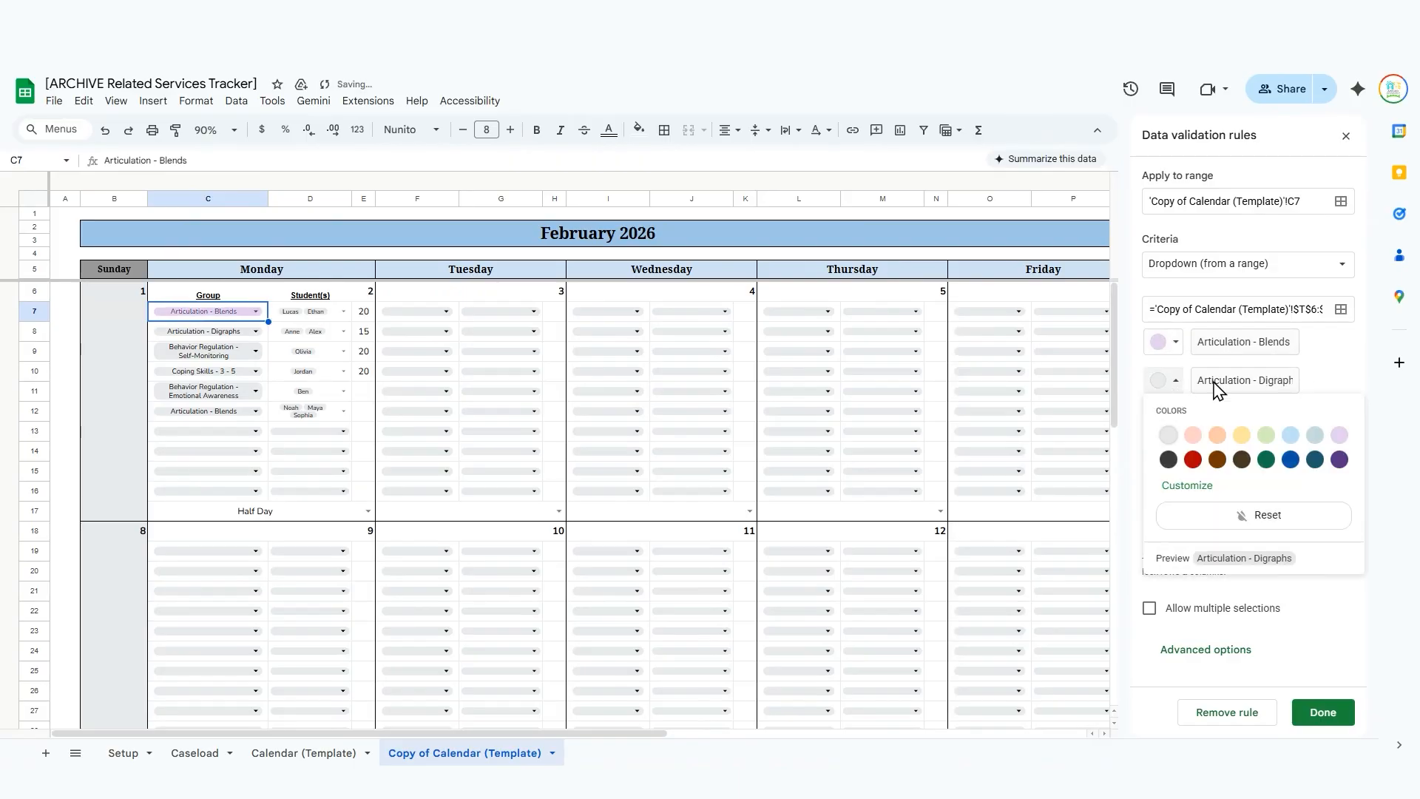
pyautogui.click(1339, 436)
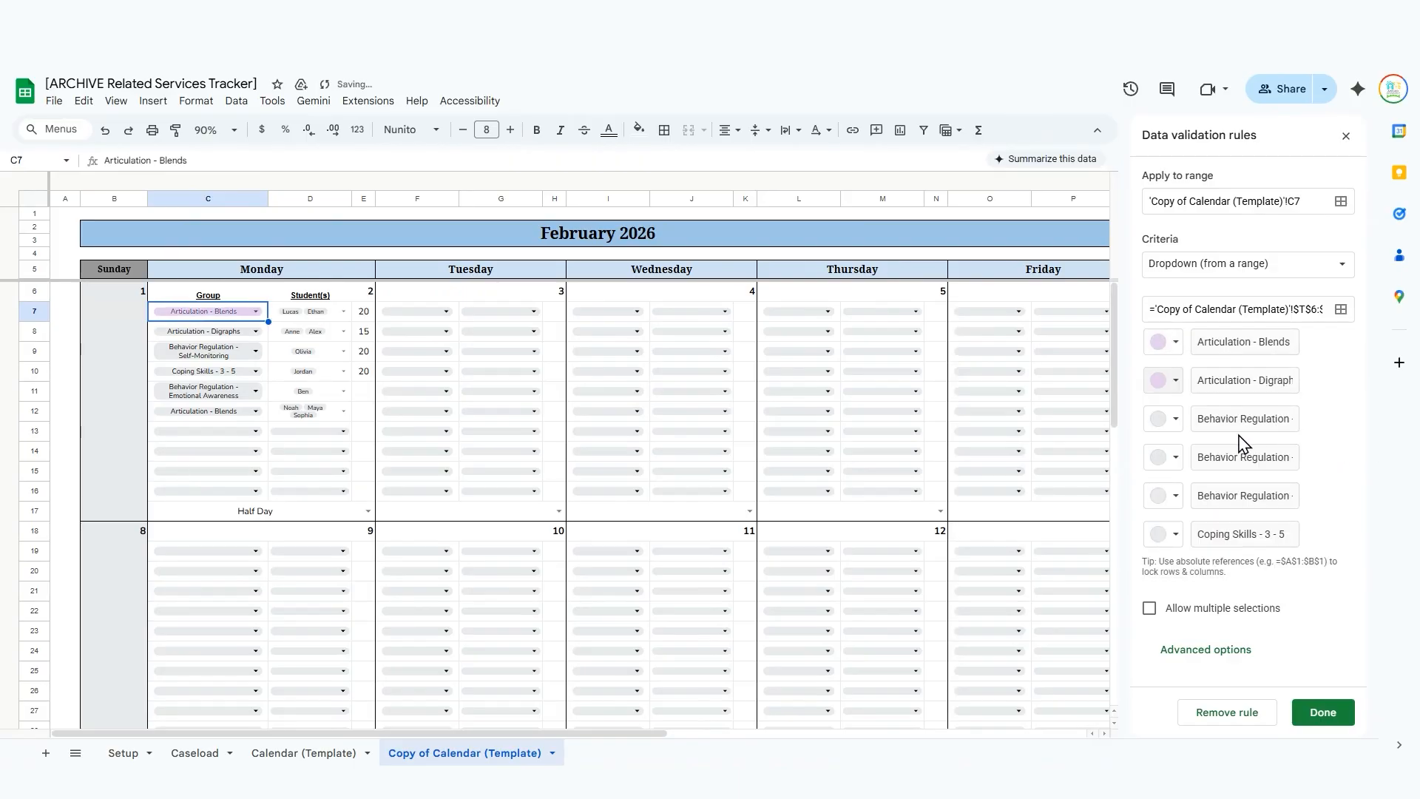
pyautogui.click(1322, 713)
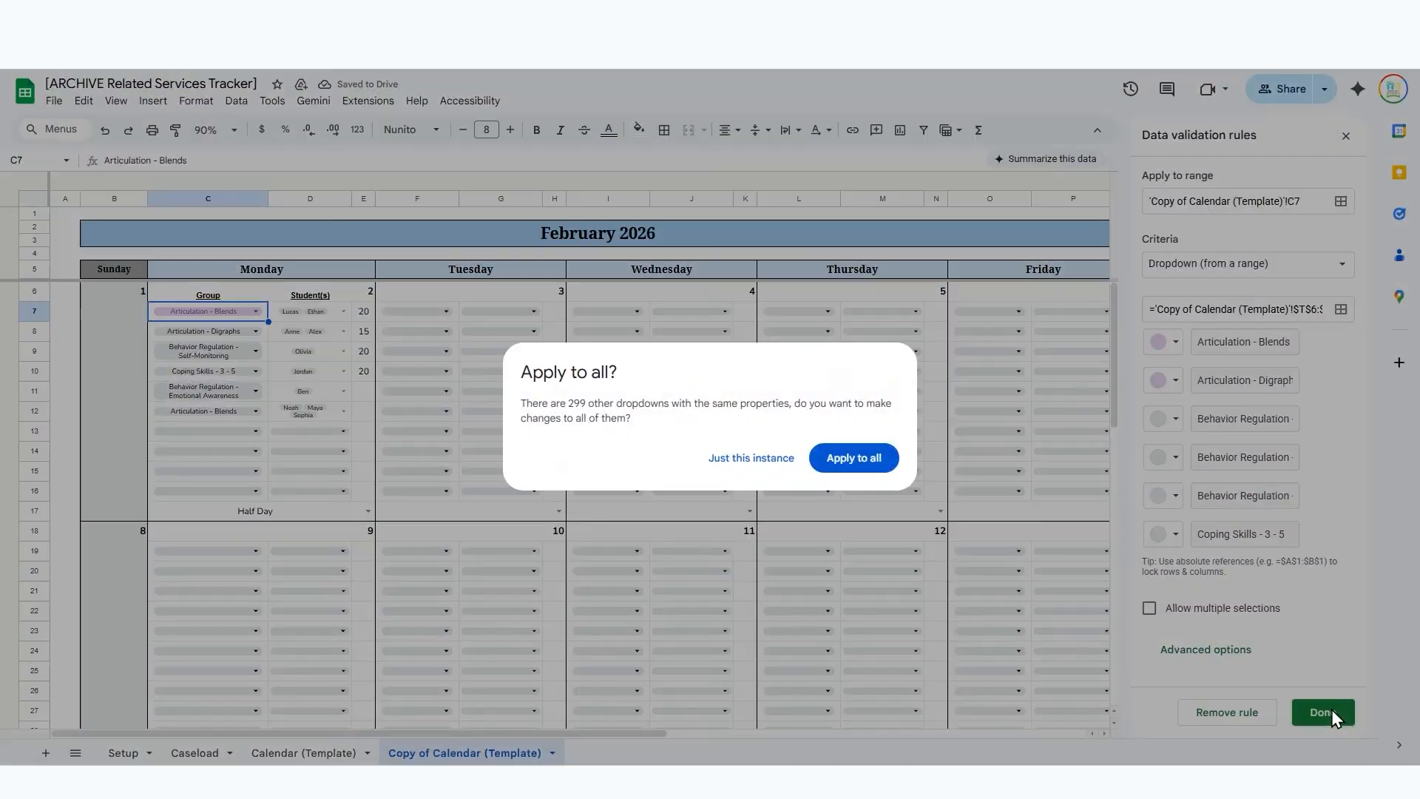
pyautogui.click(854, 458)
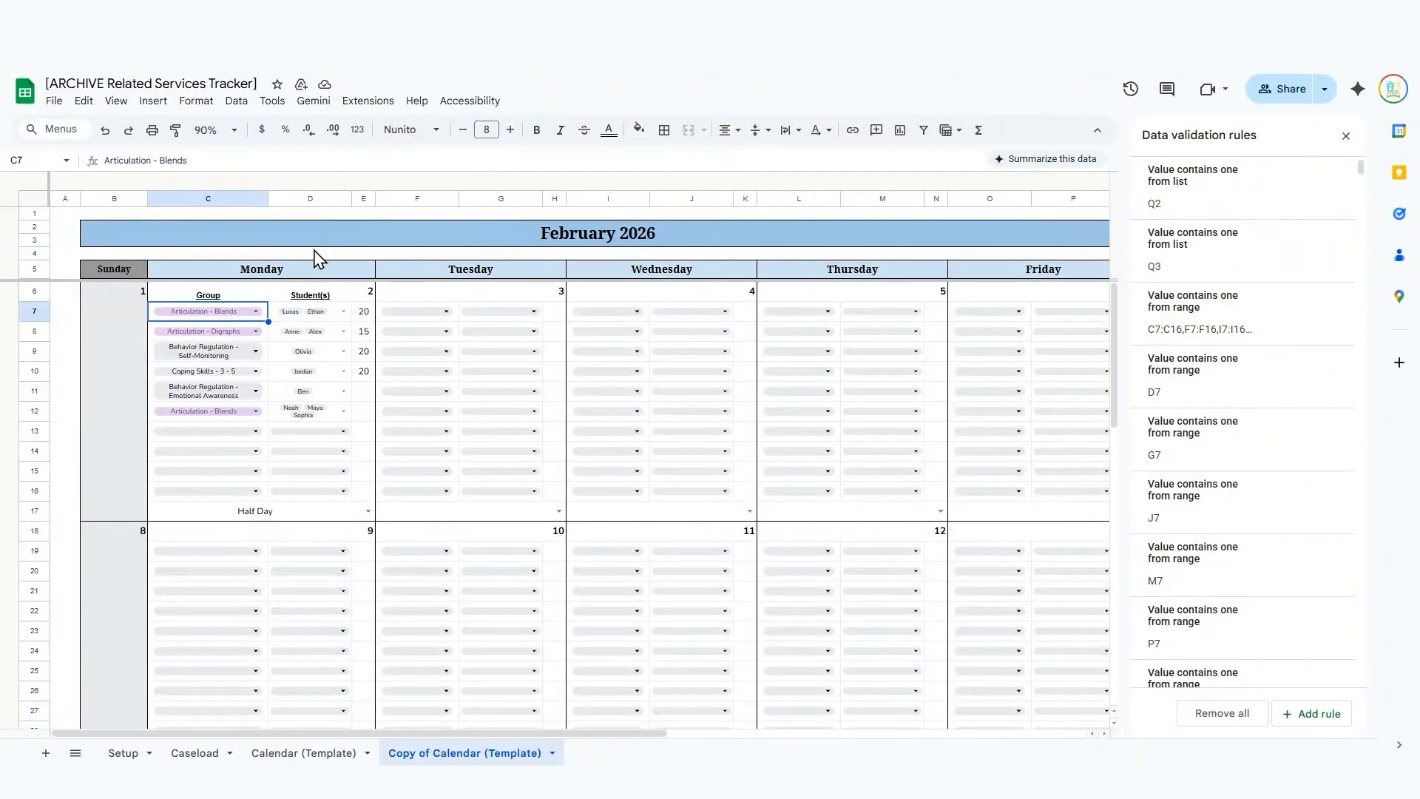
pyautogui.click(314, 199)
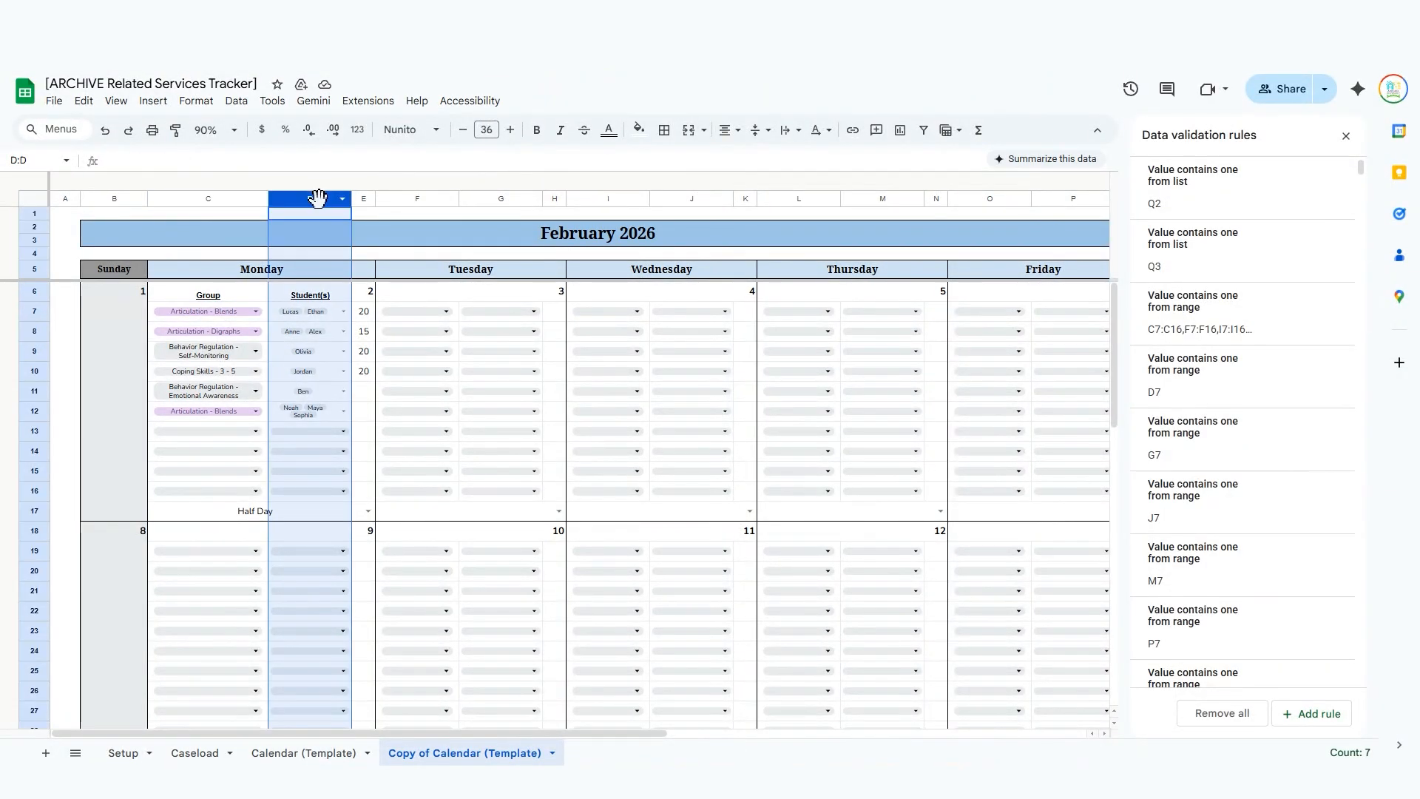
pyautogui.click(142, 237)
pyautogui.click(67, 346)
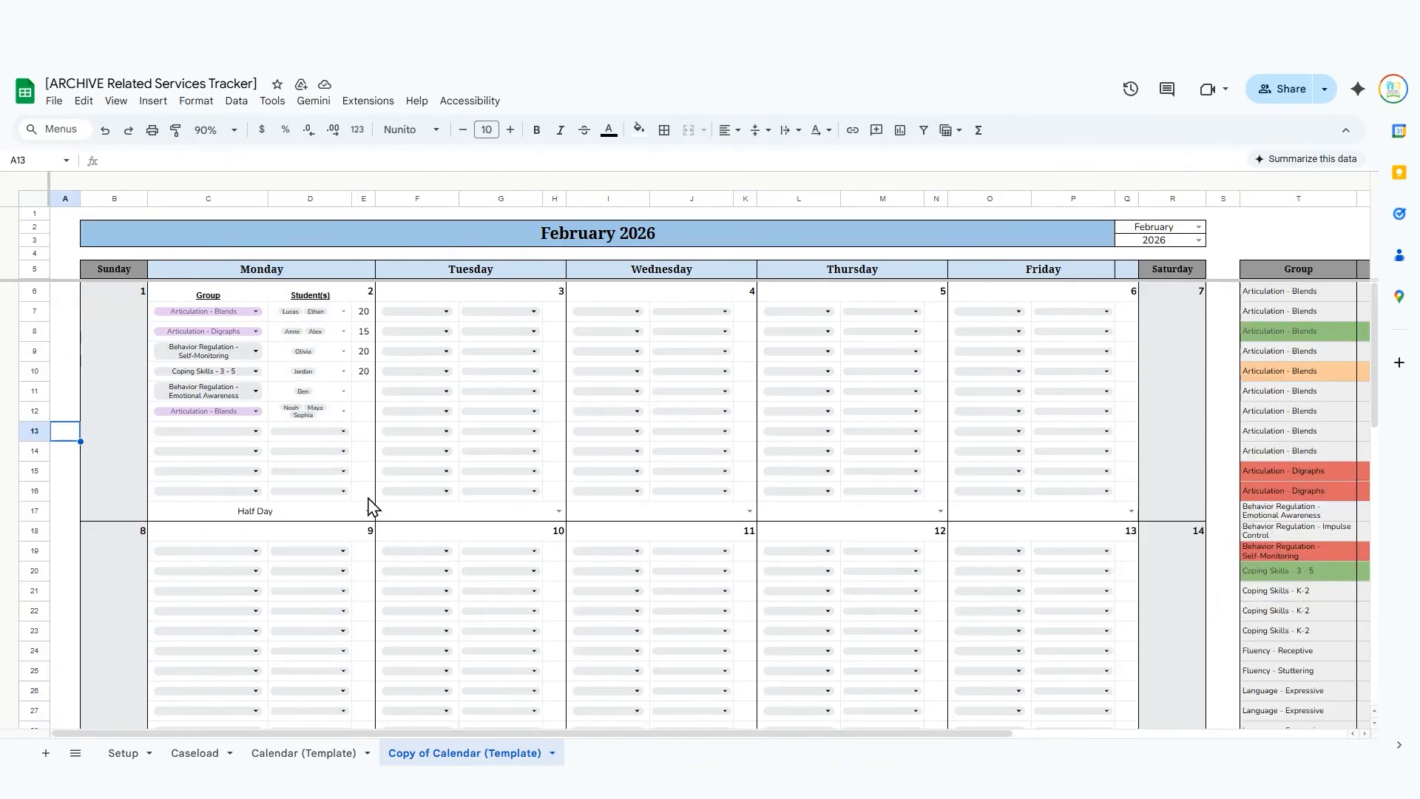
# Set the day reasons to 2 IEP Meetinggs for February 3 and Half Day for February 4.
pyautogui.click(558, 511)
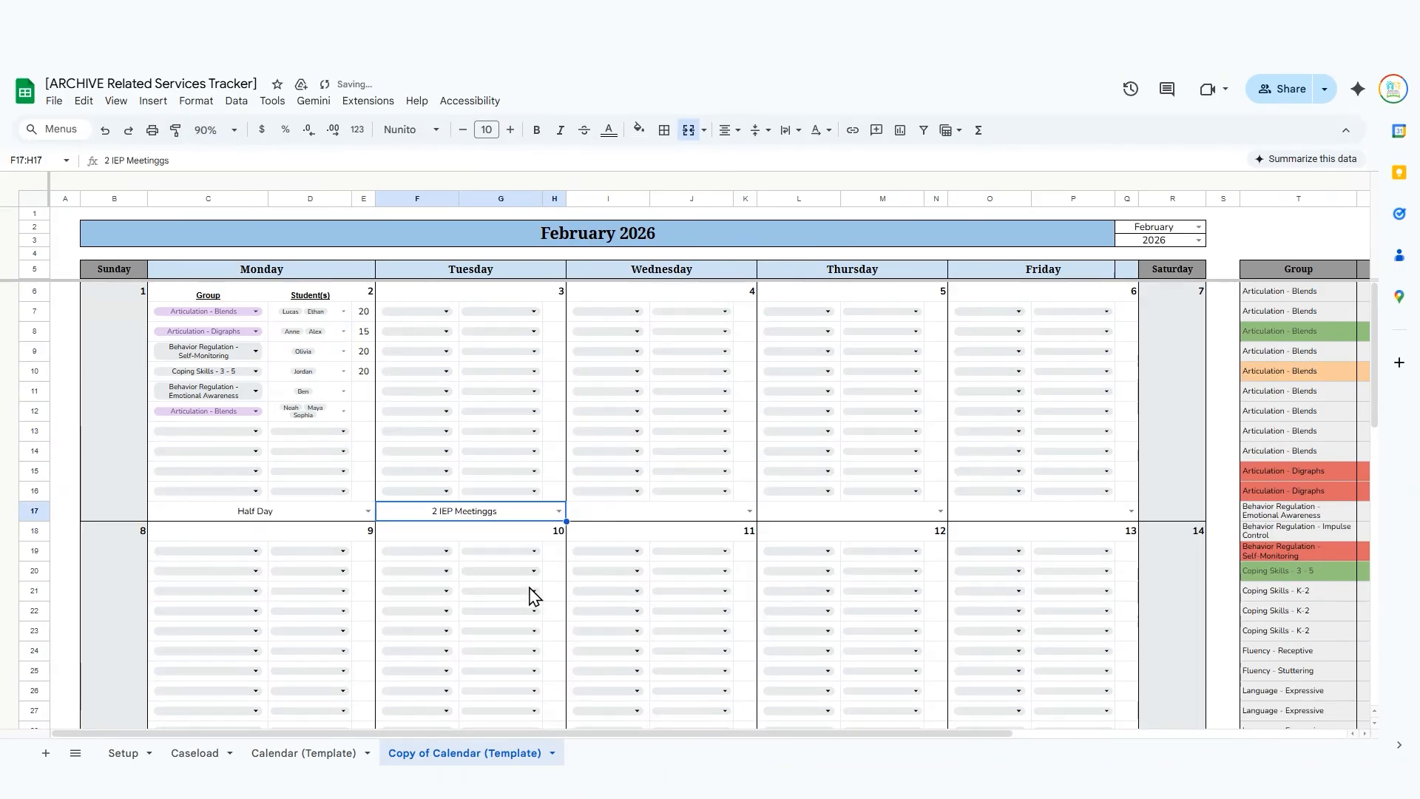
pyautogui.click(534, 594)
pyautogui.click(713, 511)
pyautogui.click(685, 553)
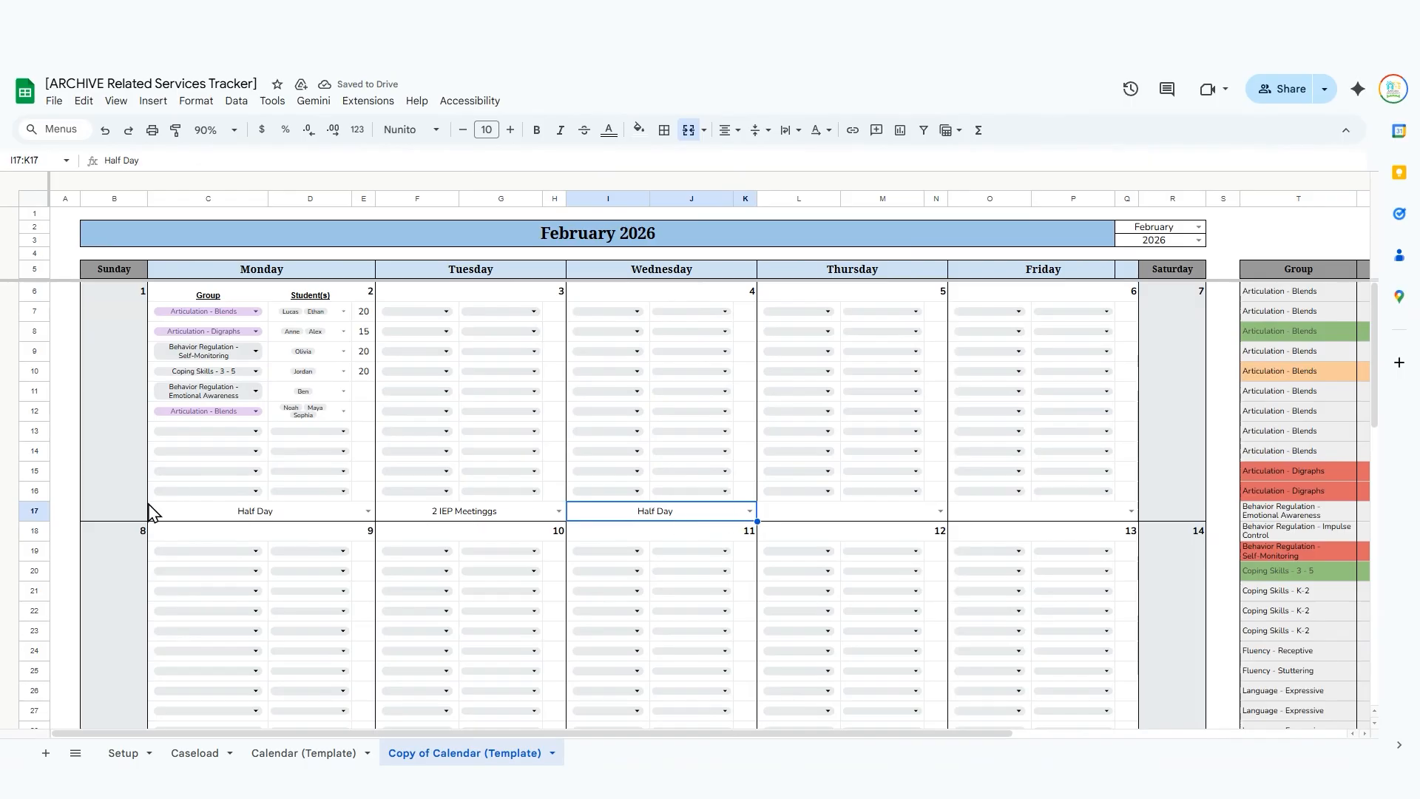
pyautogui.hscroll(5, 699, 512)
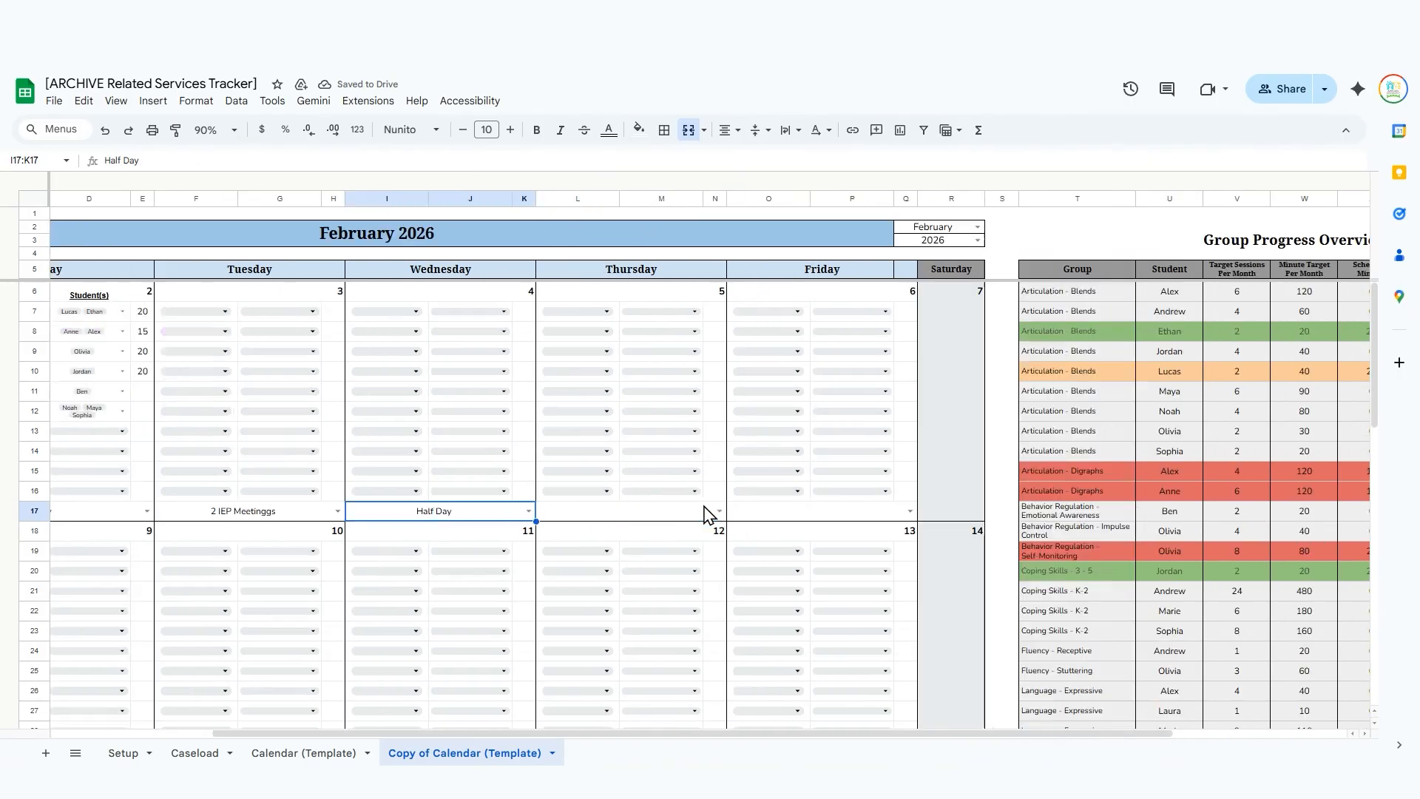
pyautogui.hscroll(-5, 702, 513)
pyautogui.scroll(-10, 703, 513)
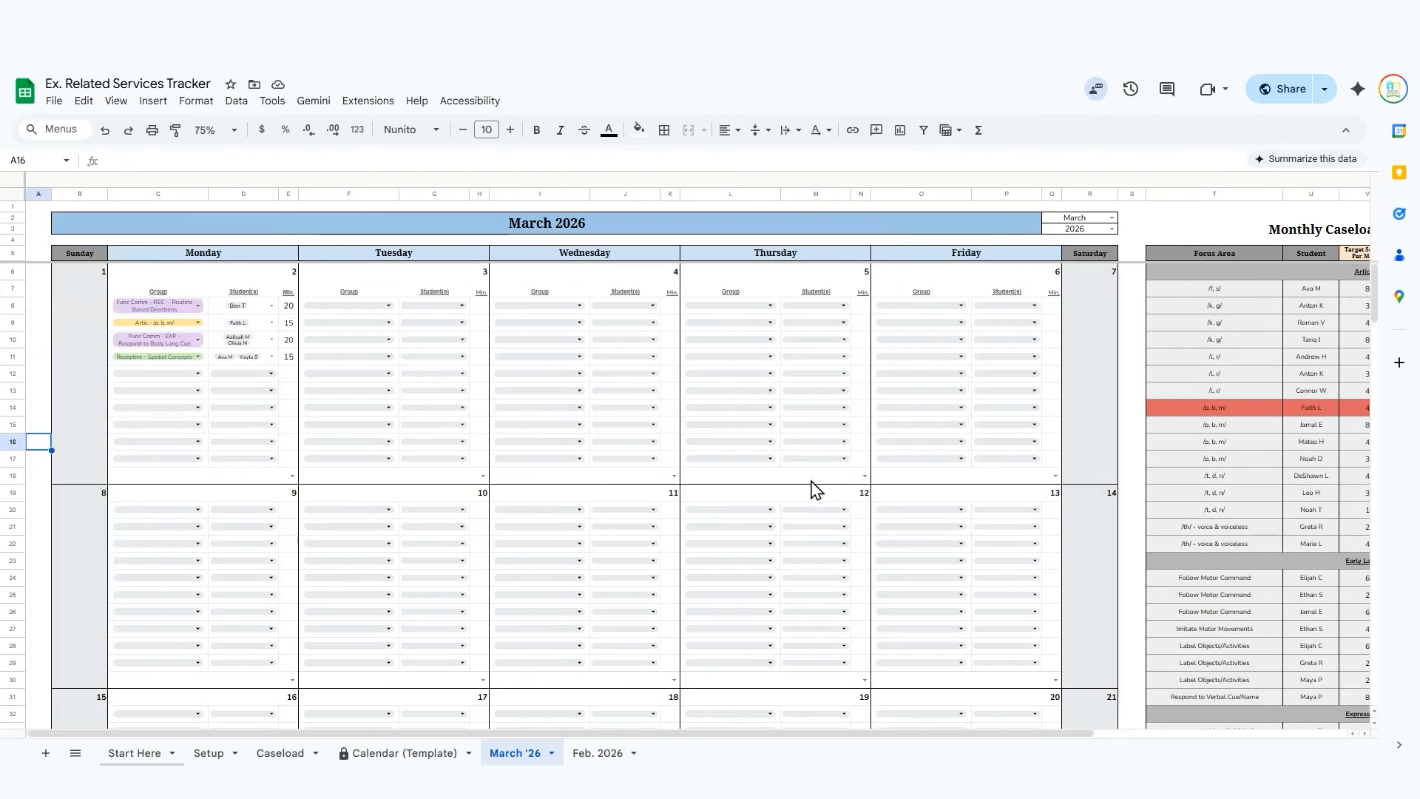
# Switch to the Ex. Related Services Tracker and look over its Feb. 2026 calendar.
pyautogui.click(617, 755)
pyautogui.hscroll(4, 463, 506)
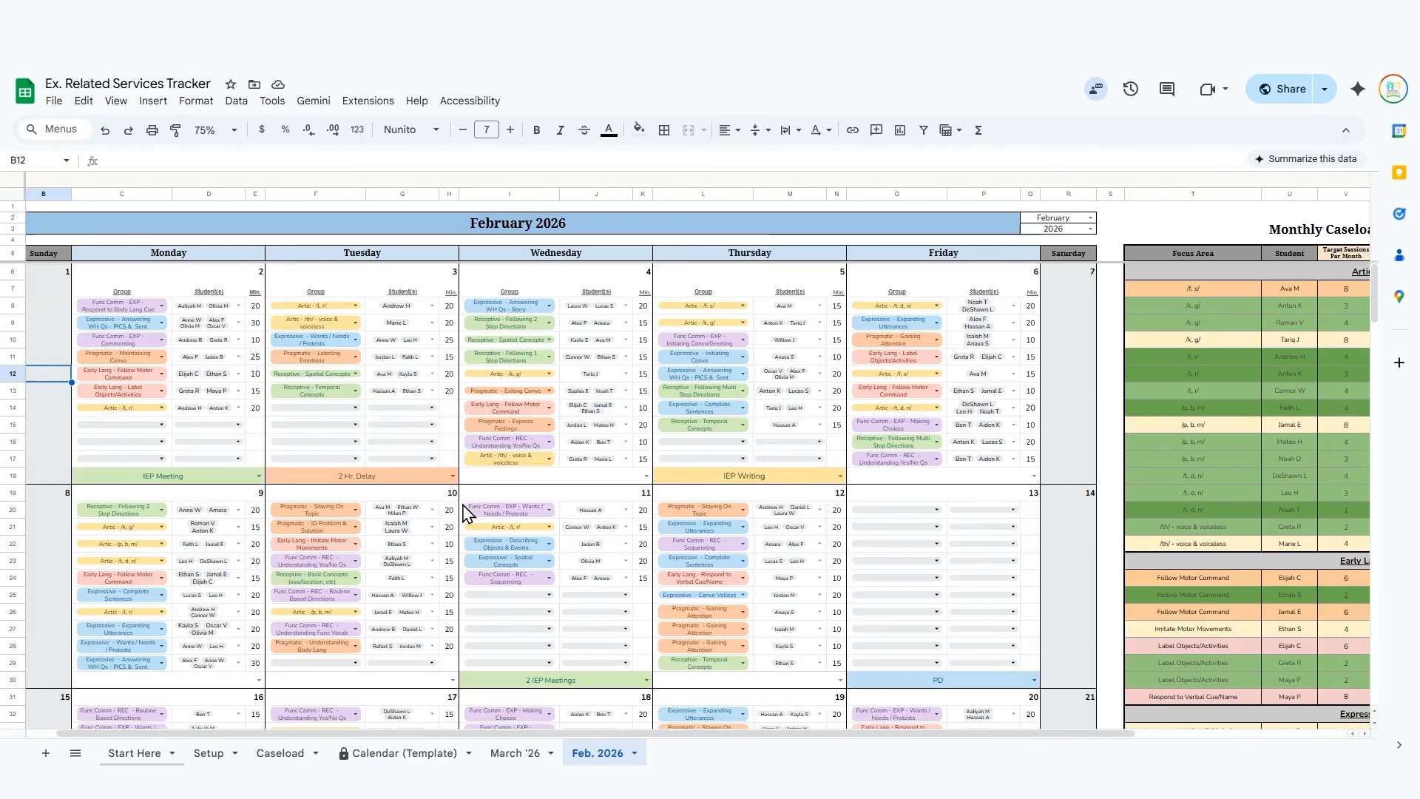
pyautogui.hscroll(-4, 463, 505)
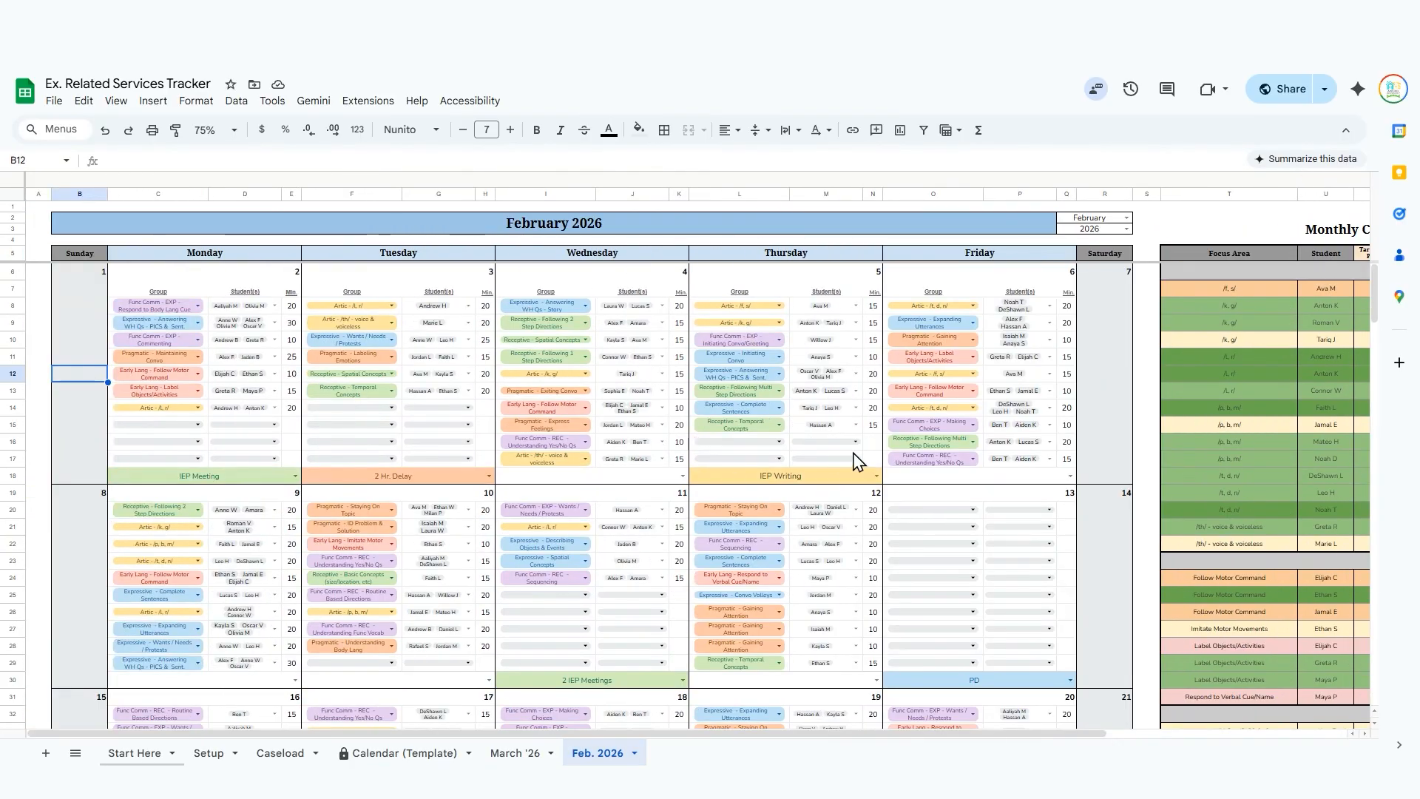
# Check the Monthly Caseload Dashboard and assign the group Func Comm - EXP - Making Choices to the first empty February 5 session.
pyautogui.click(753, 443)
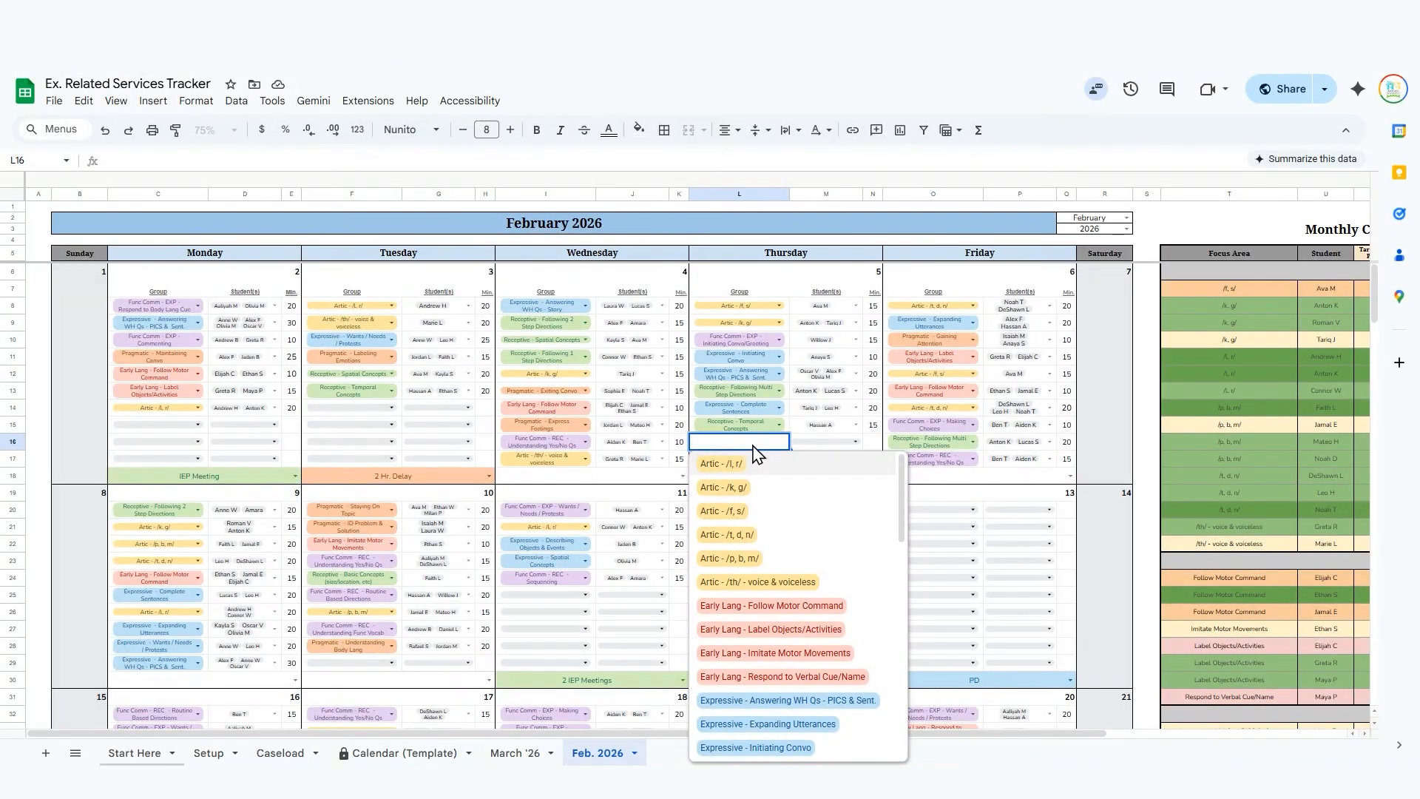
pyautogui.scroll(-2, 764, 531)
pyautogui.scroll(2, 764, 531)
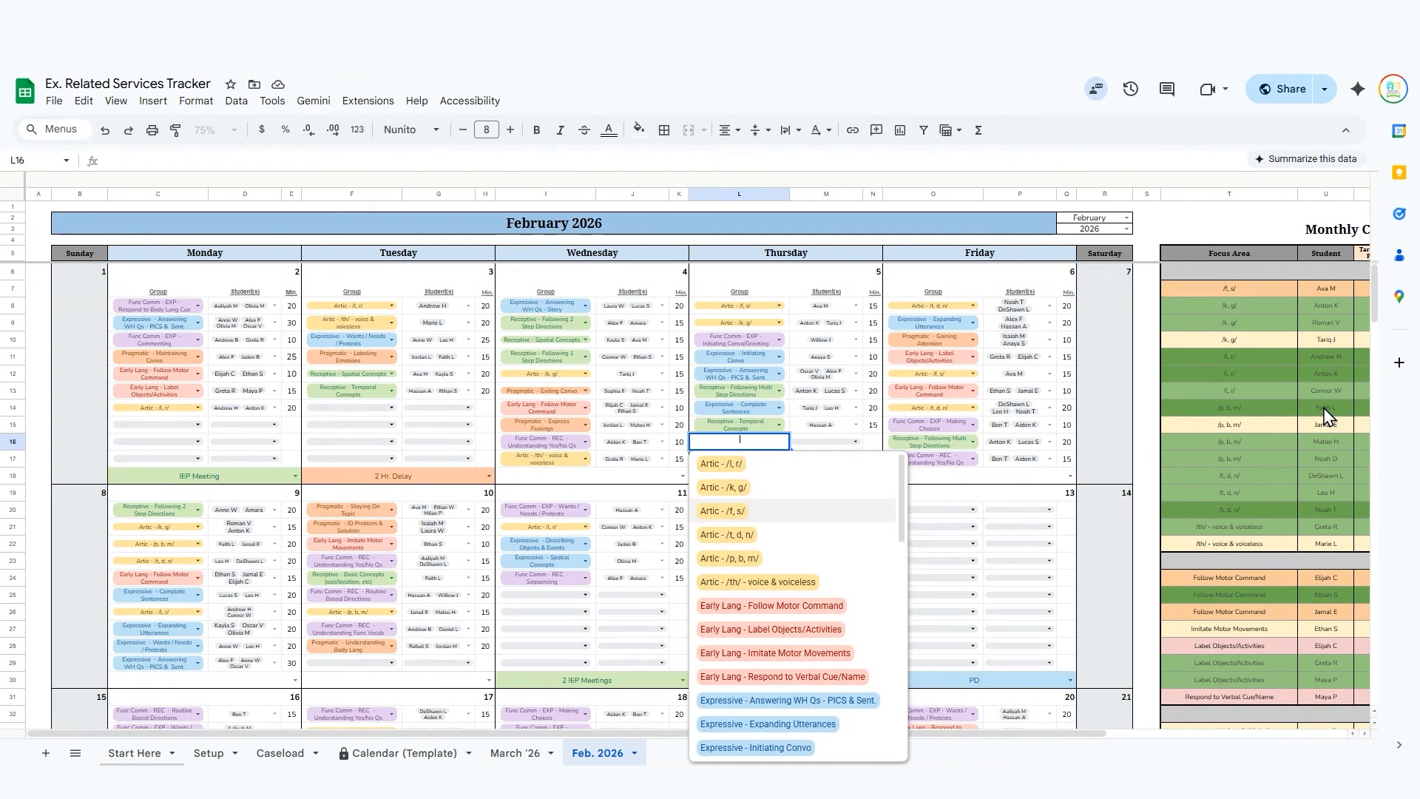
pyautogui.hscroll(4, 1324, 416)
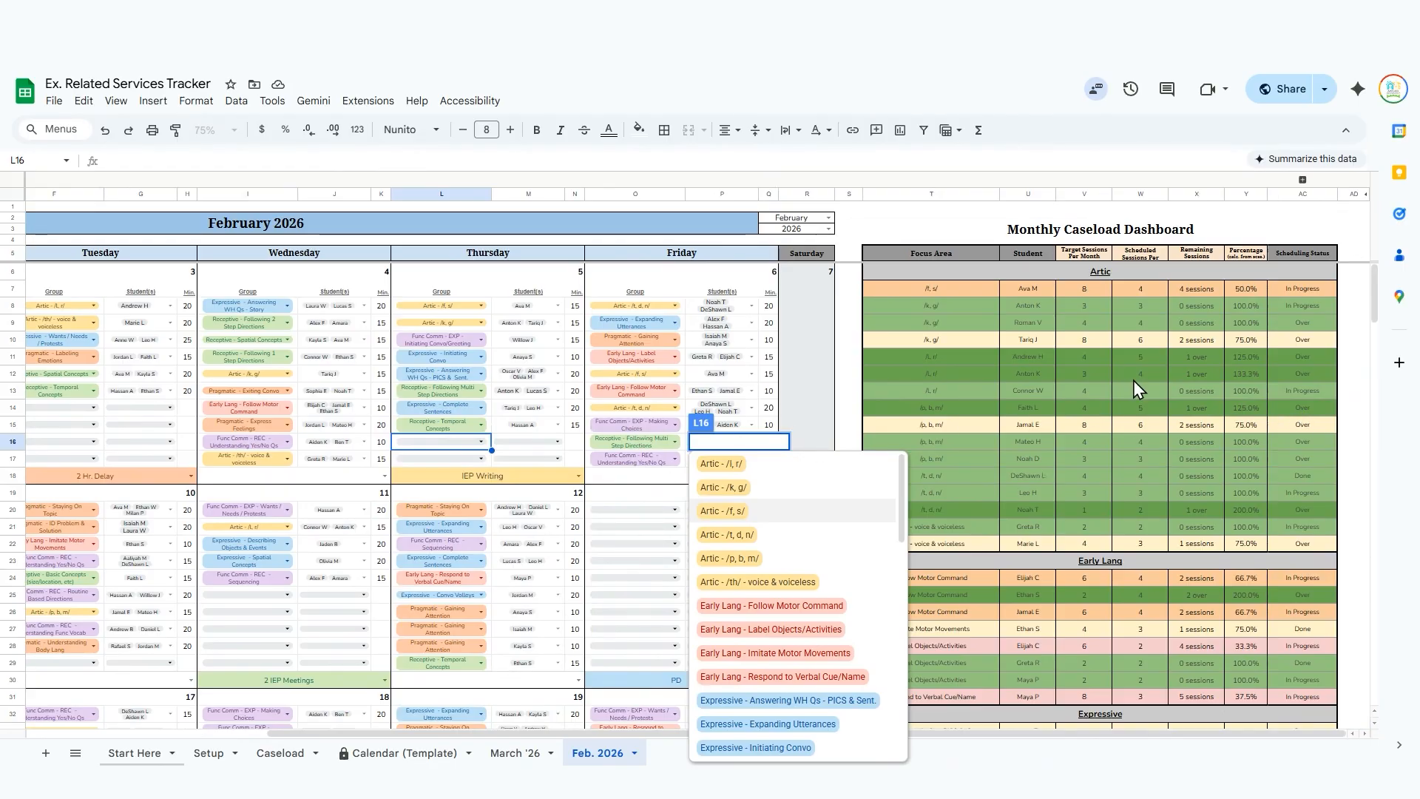
pyautogui.scroll(-5, 1133, 380)
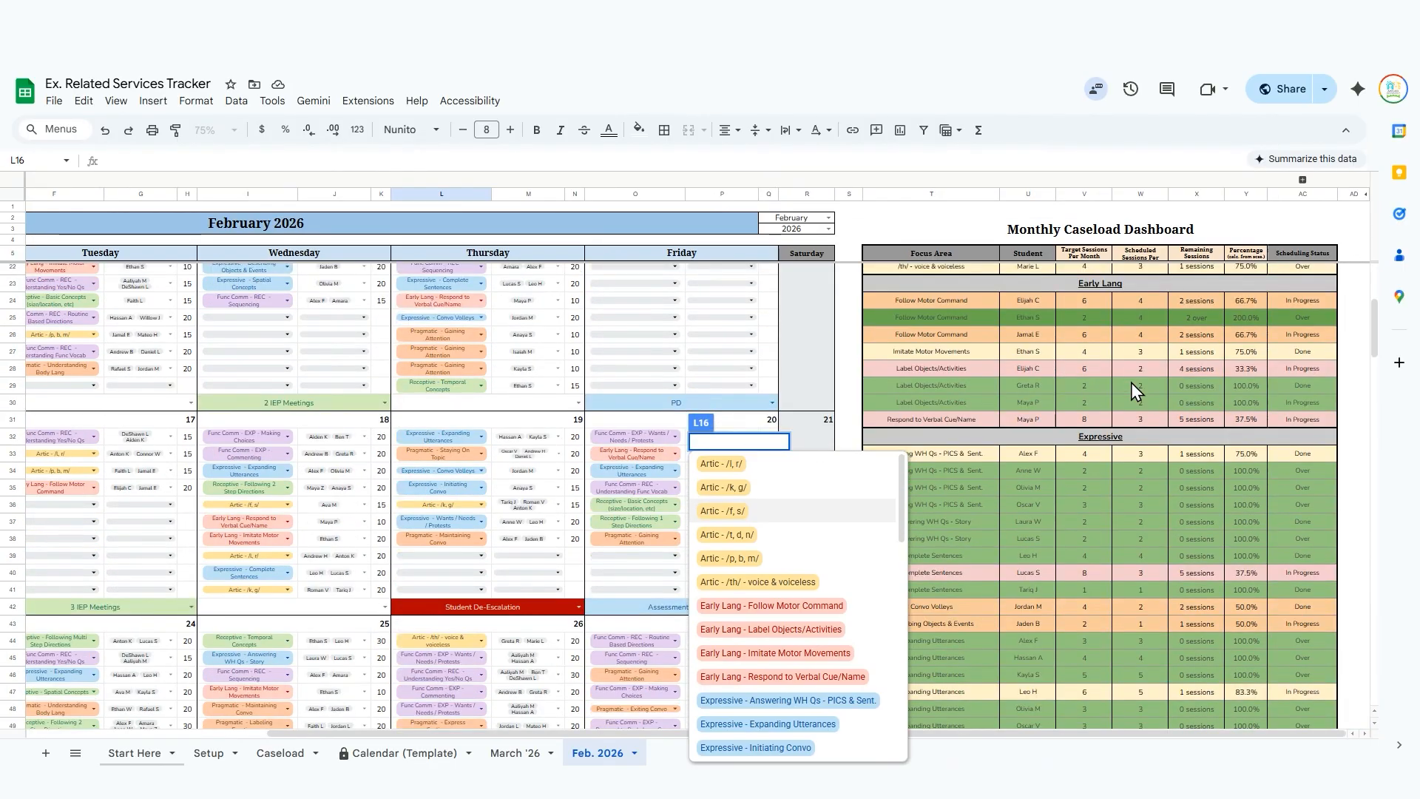
pyautogui.scroll(-6, 1130, 383)
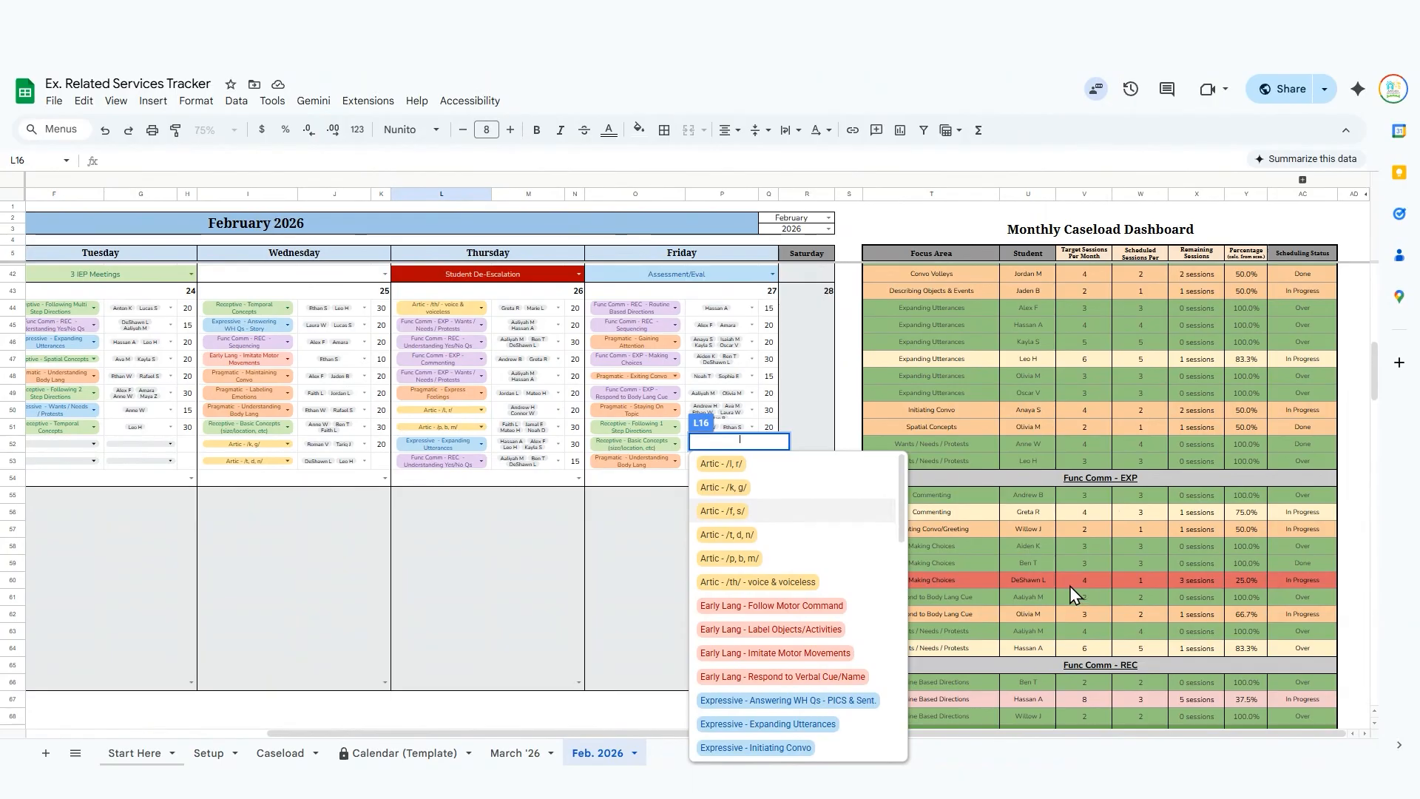
pyautogui.write('func')
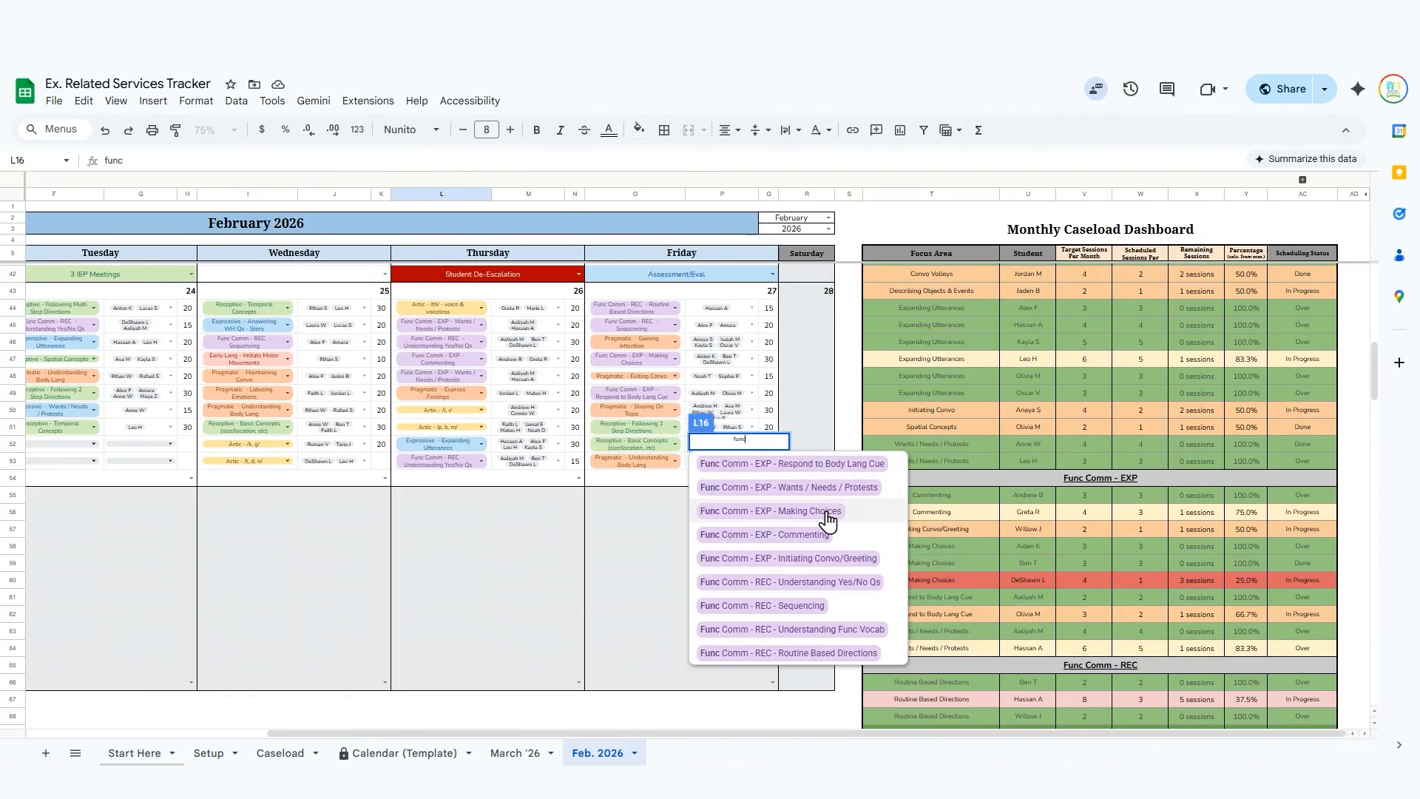
pyautogui.click(828, 514)
pyautogui.scroll(10, 566, 411)
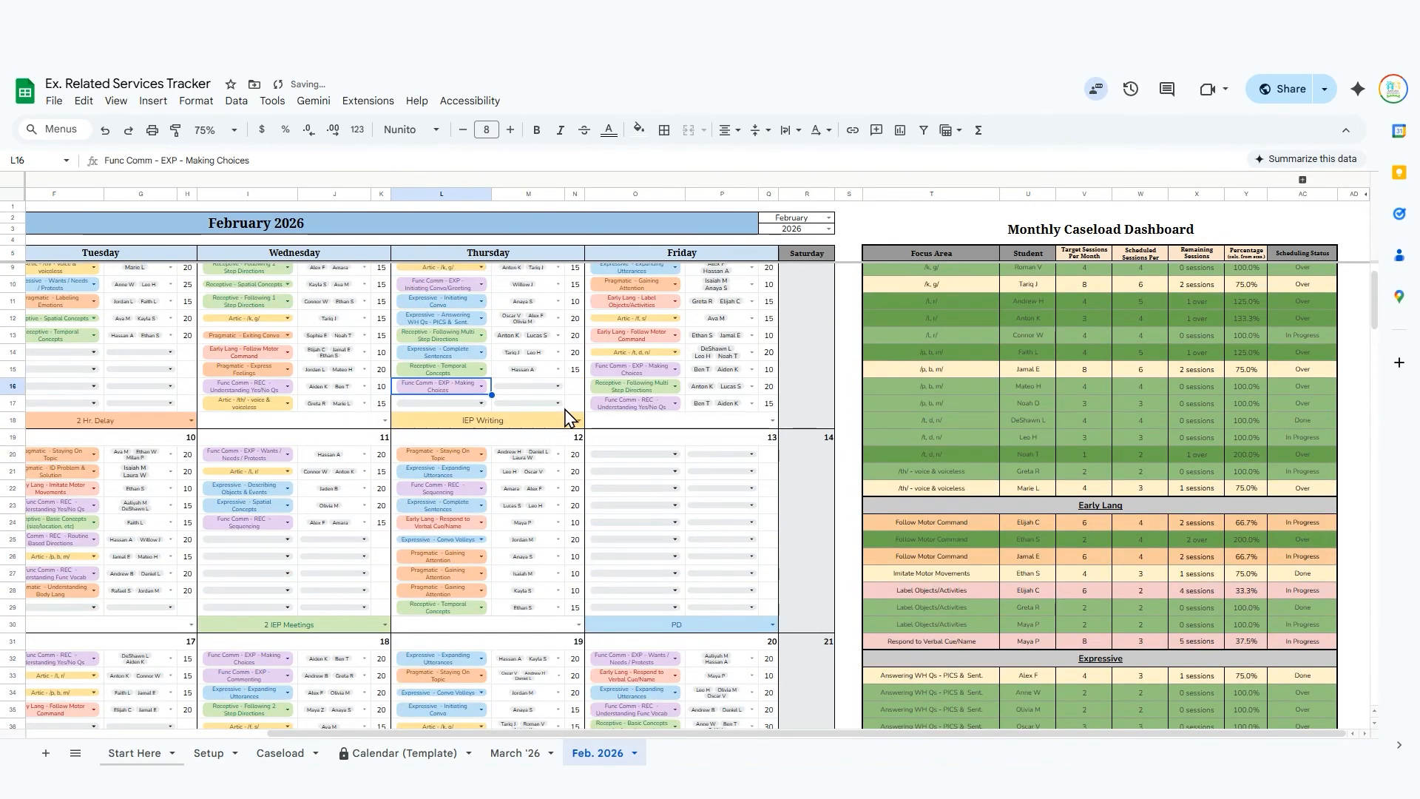
# Add the third listed student to the February 5 Making Choices session and enter 10 minutes.
pyautogui.click(545, 387)
pyautogui.click(545, 388)
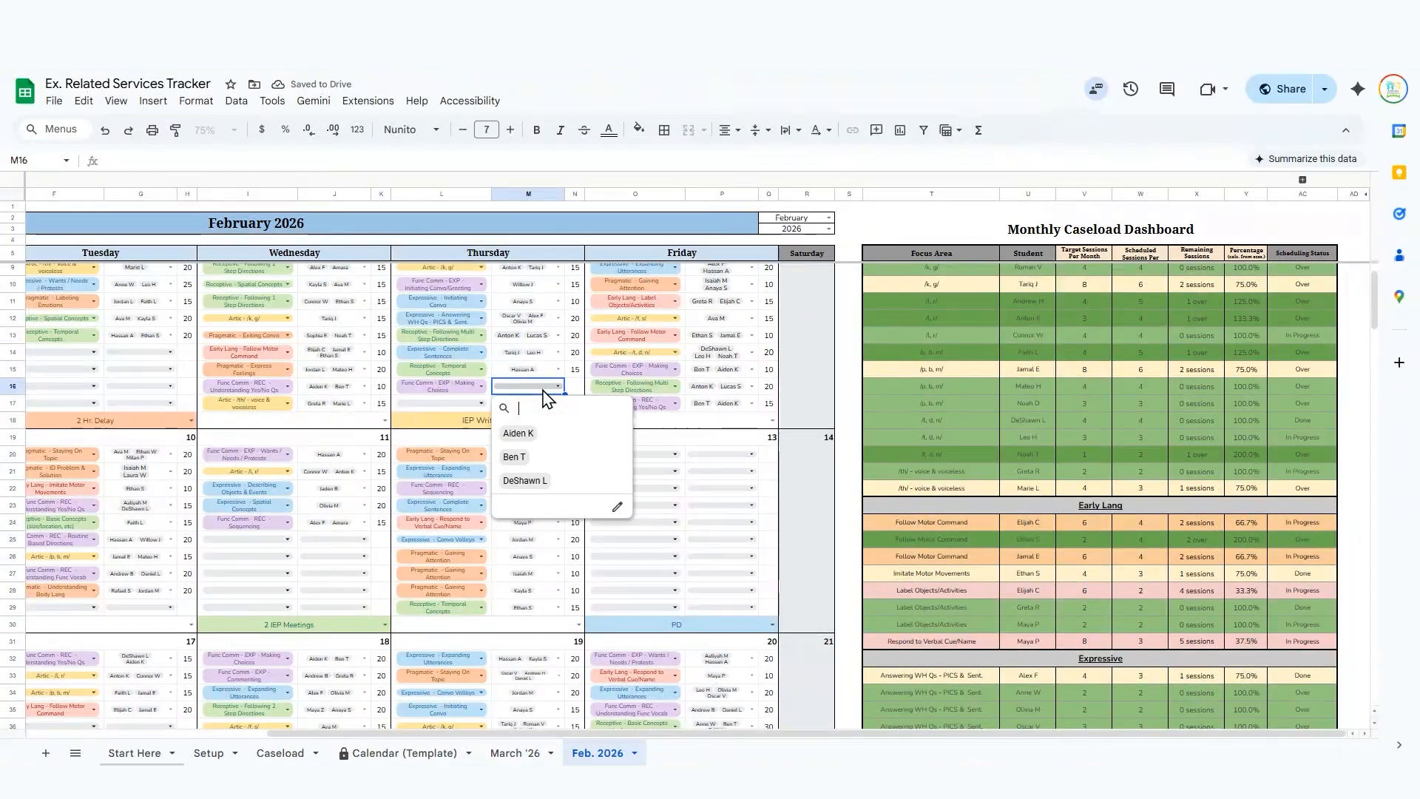
pyautogui.click(559, 477)
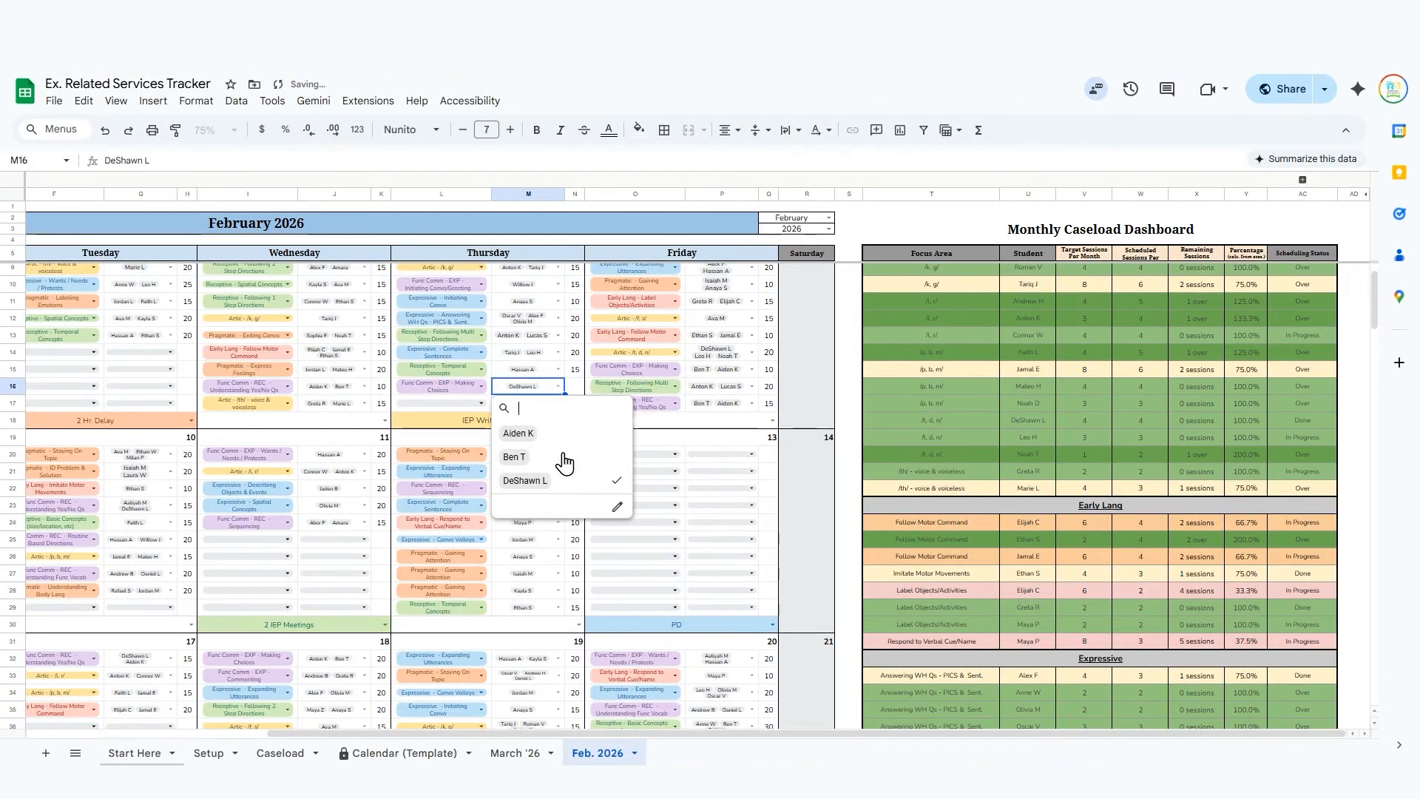
pyautogui.click(579, 386)
pyautogui.write('10')
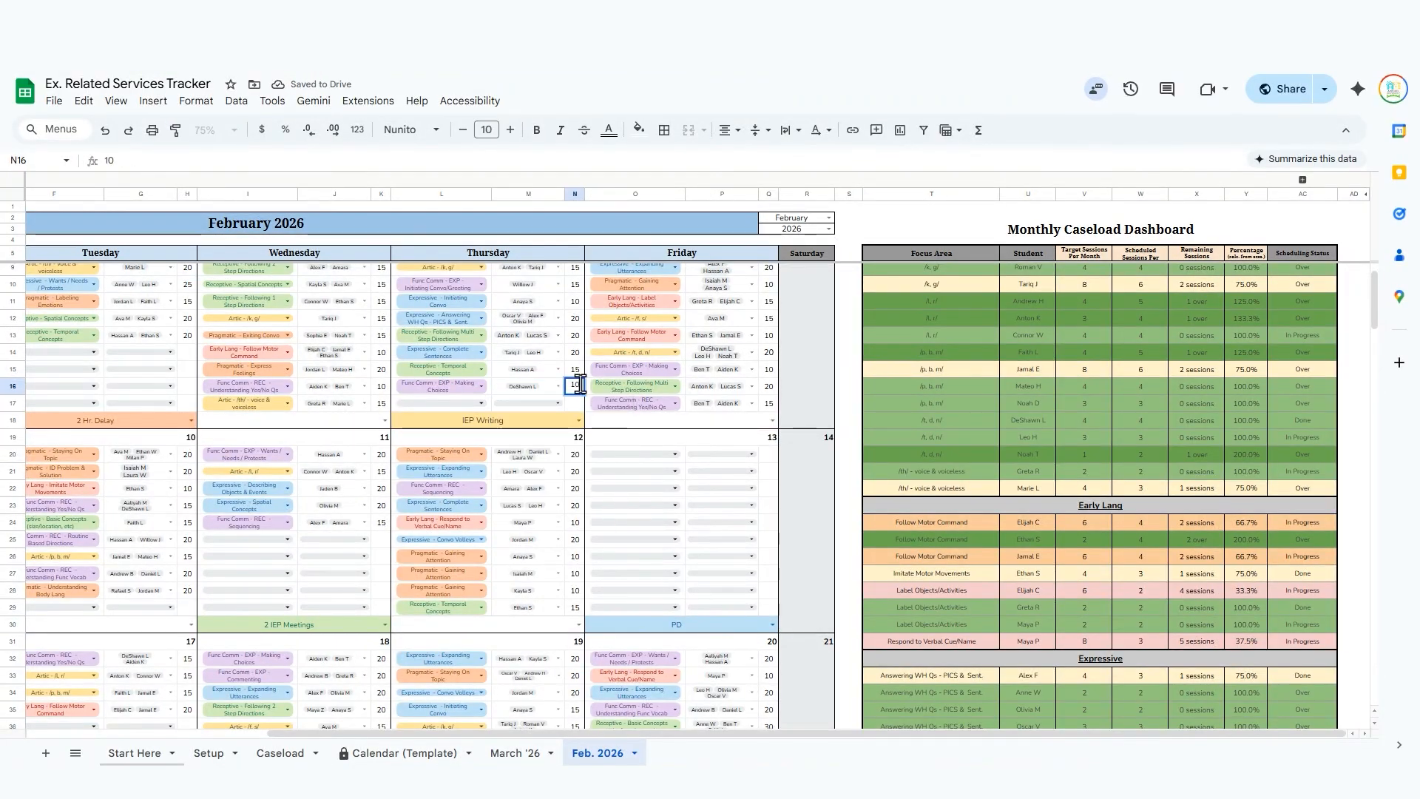
pyautogui.press('Return')
pyautogui.press('Left')
pyautogui.press('Left')
pyautogui.press('Left')
pyautogui.press('Left')
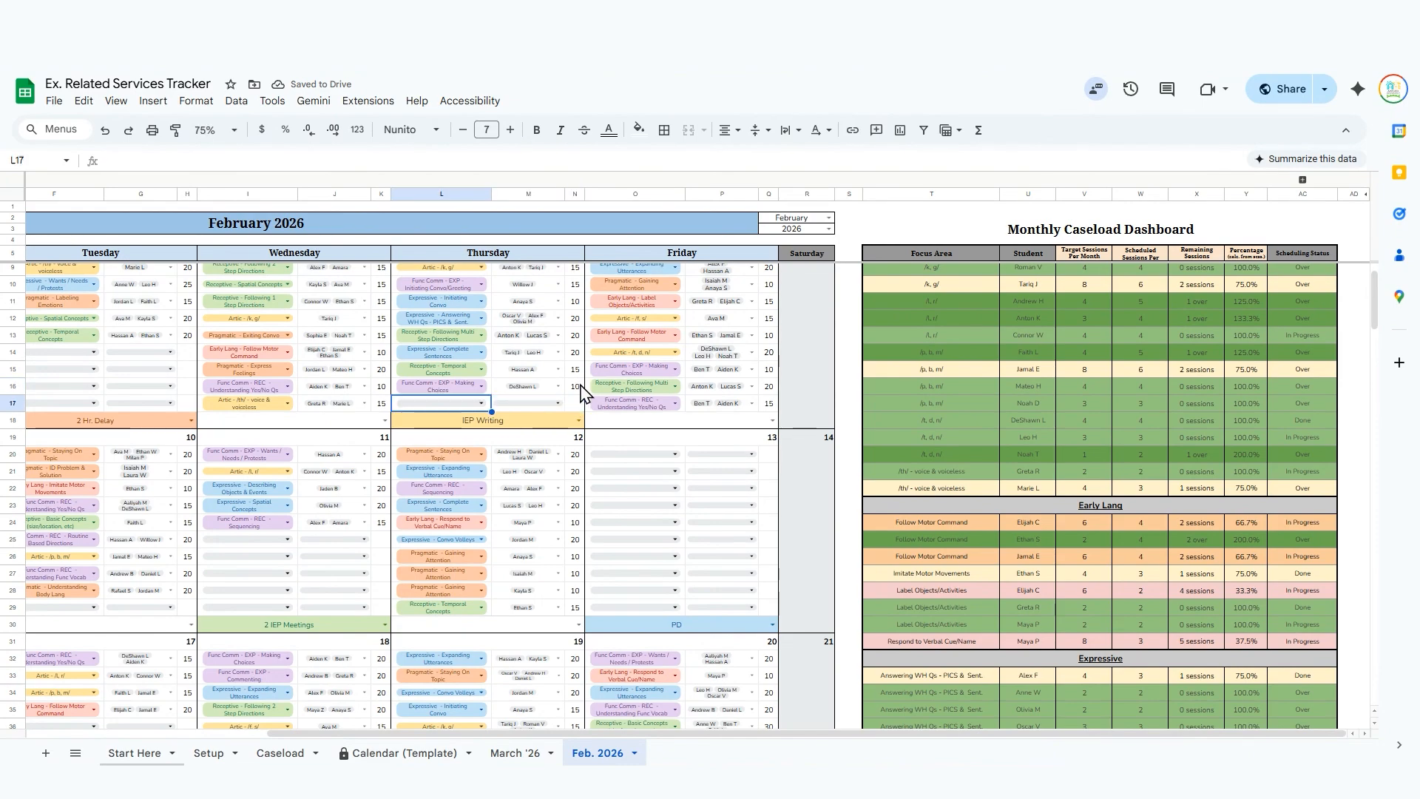
pyautogui.press('Down')
pyautogui.press('Down')
pyautogui.press('Down')
pyautogui.press('Down')
pyautogui.press('Down')
pyautogui.press('Down')
pyautogui.press('Down')
pyautogui.press('Down')
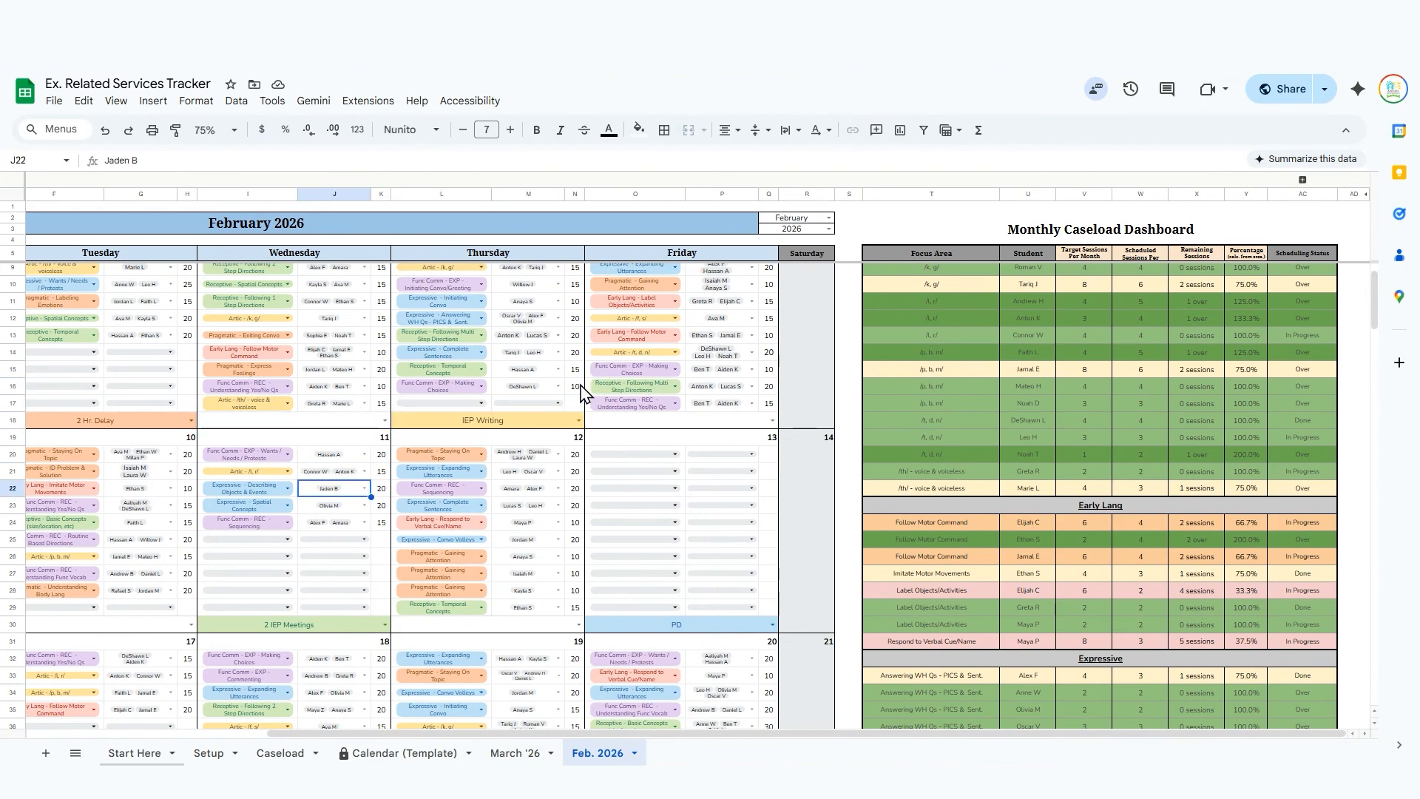
# Check the Expressive section of the Monthly Caseload Dashboard and assign Expressive - Complete Sentences to the first empty February 11 session.
pyautogui.press('Left')
pyautogui.press('Return')
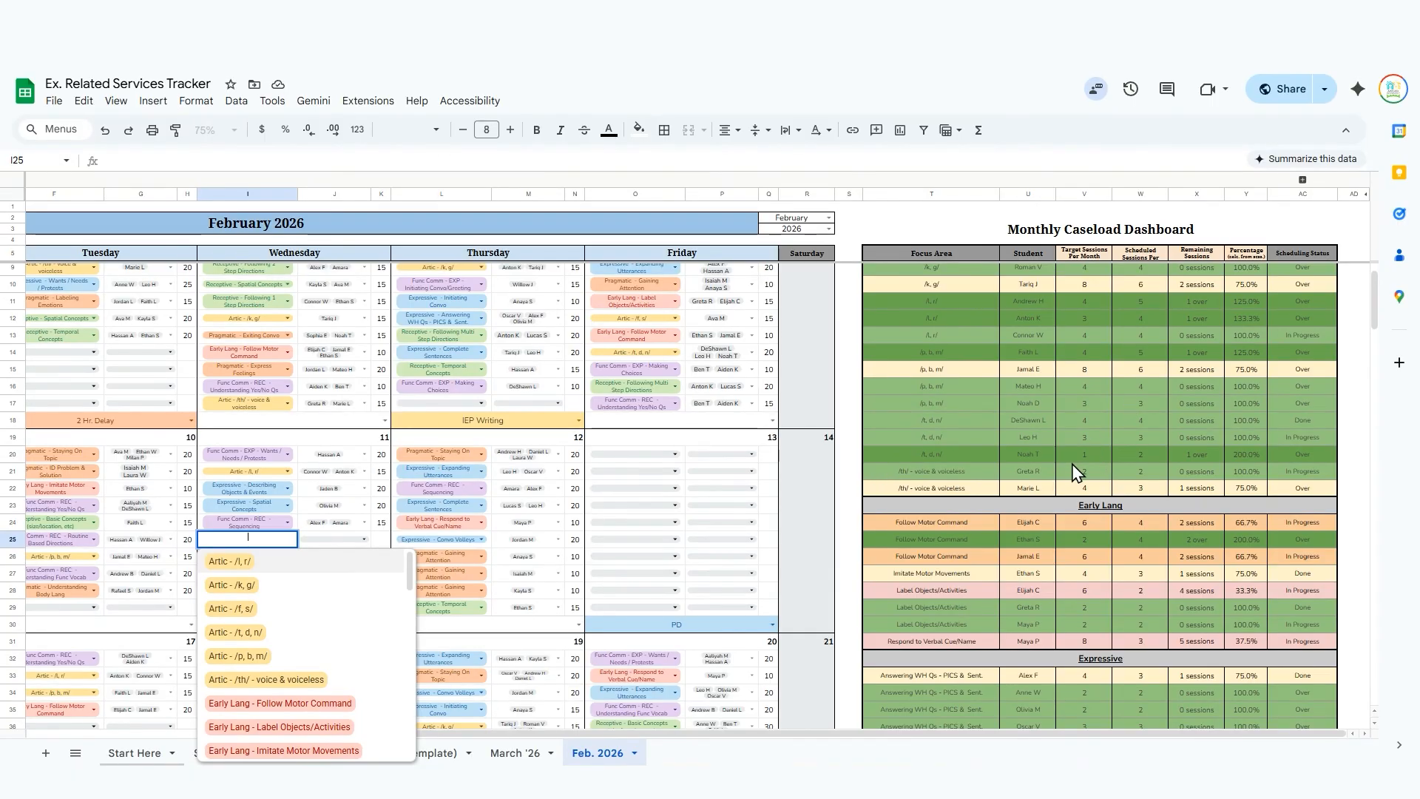
pyautogui.scroll(-3, 1117, 501)
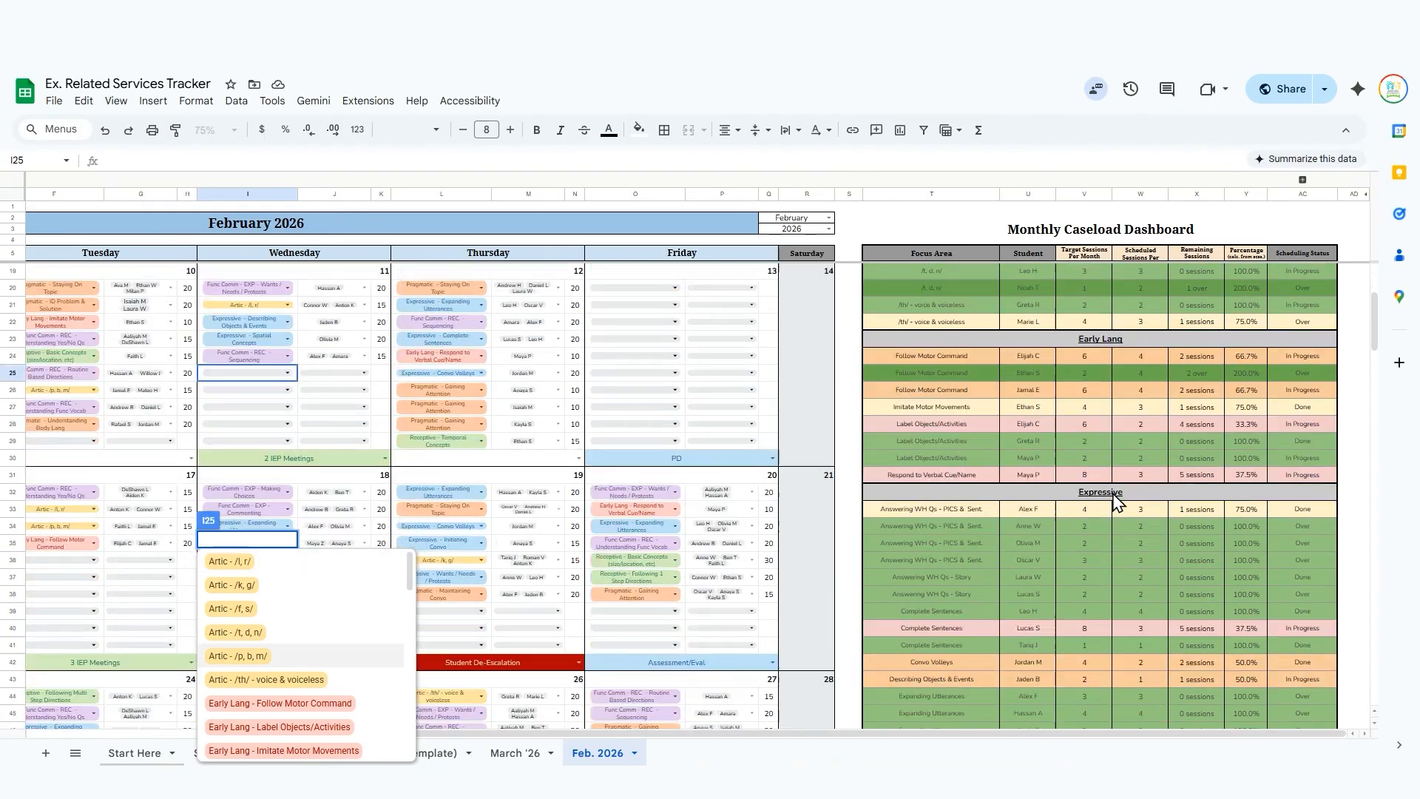
pyautogui.scroll(-3, 1113, 494)
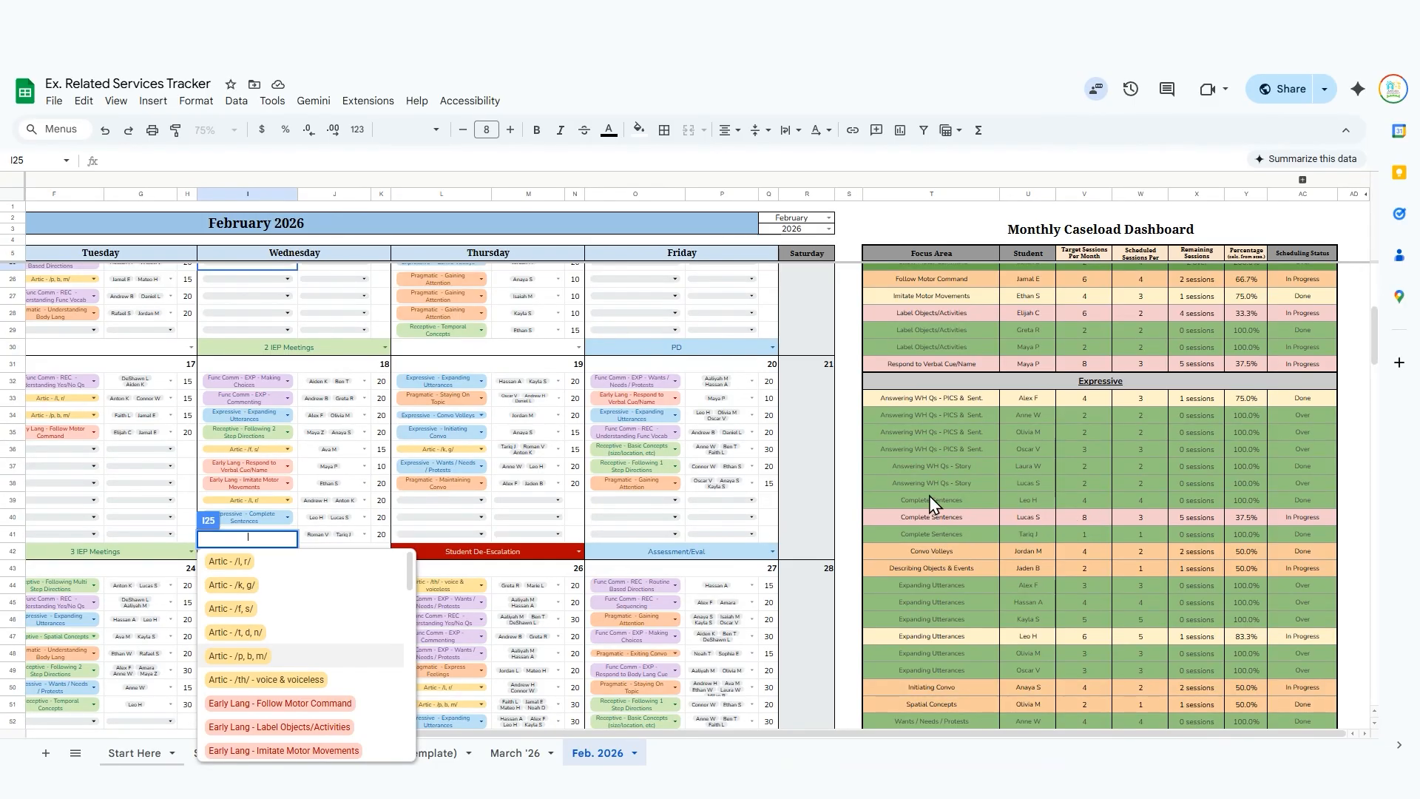
pyautogui.write('omp')
pyautogui.press('Return')
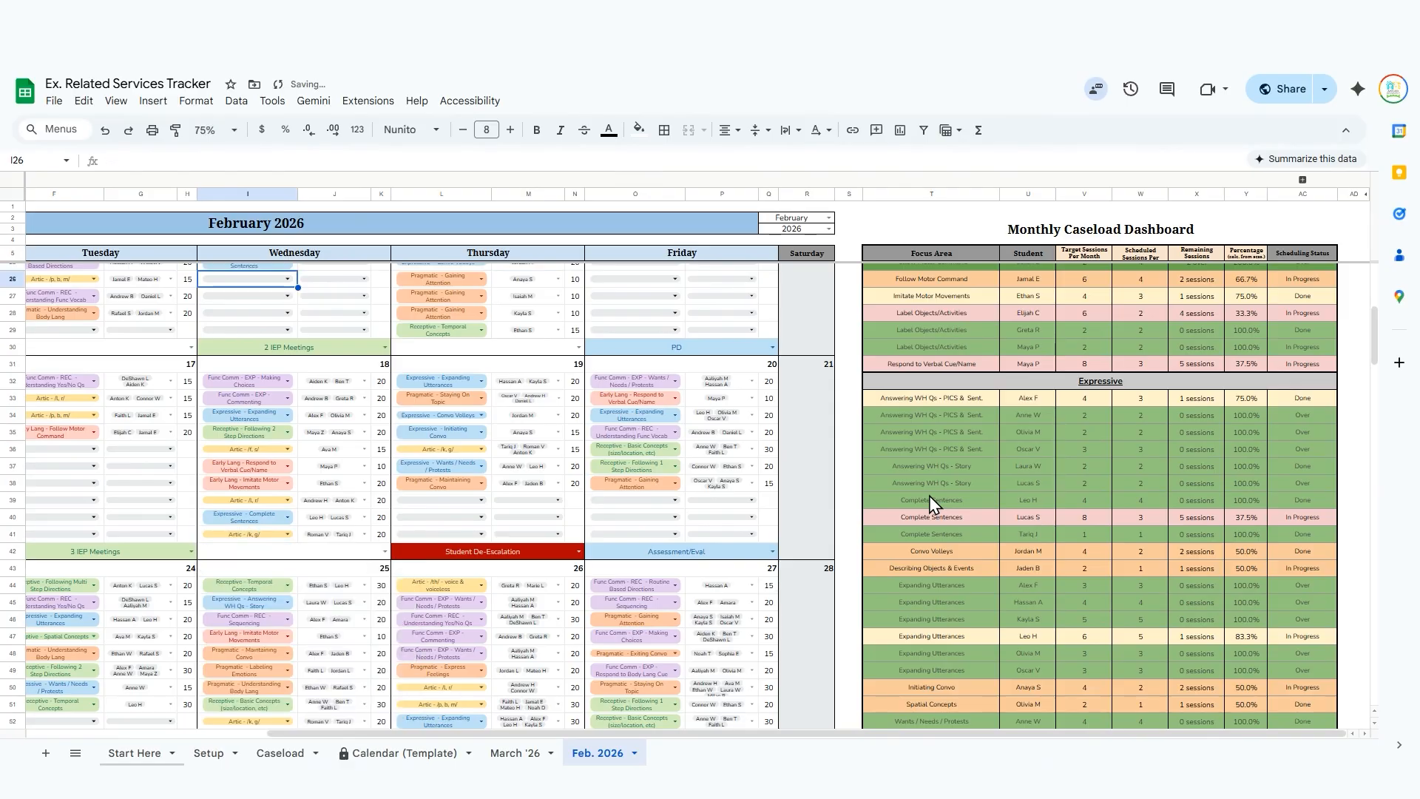
# Add the second listed student to the February 11 Complete Sentences session.
pyautogui.press('Tab')
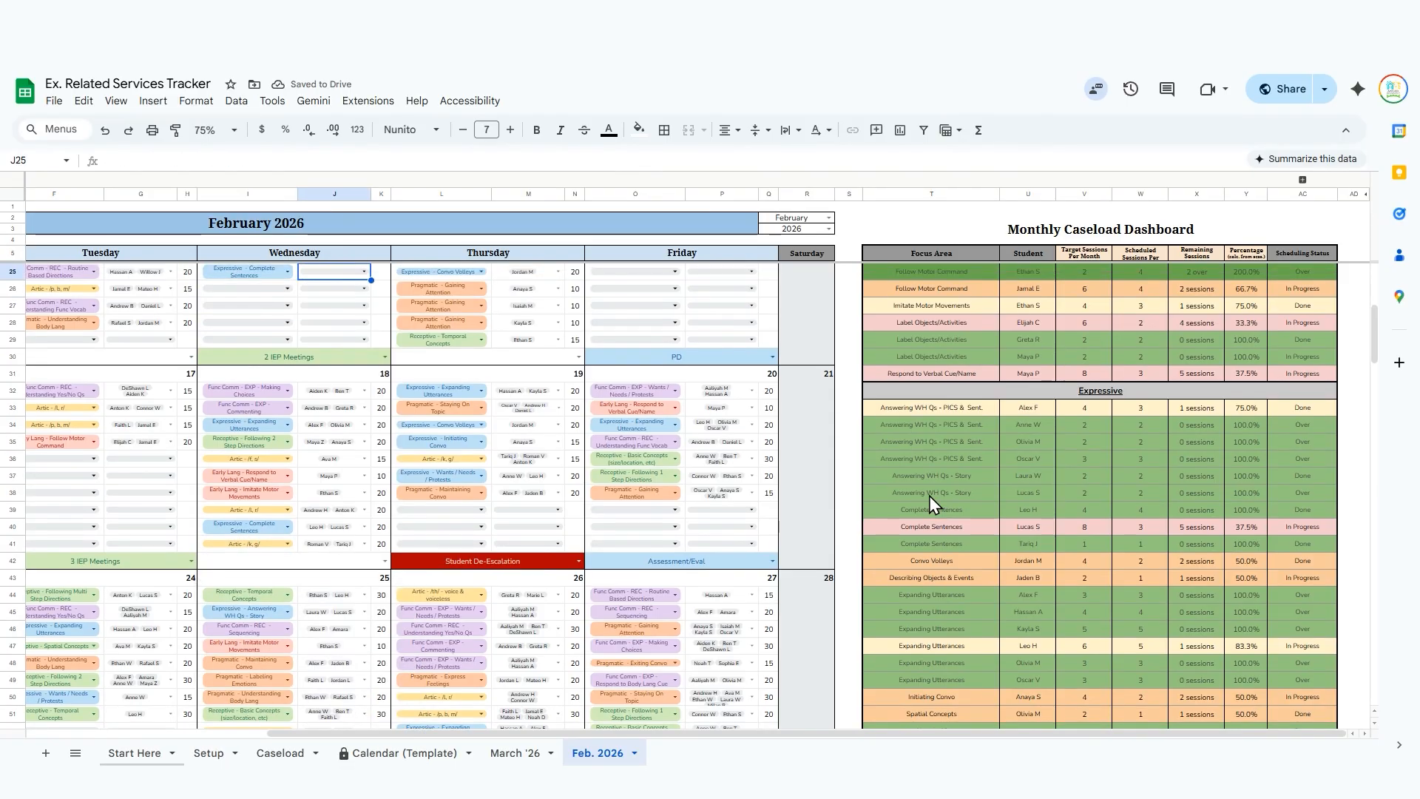
pyautogui.press('Return')
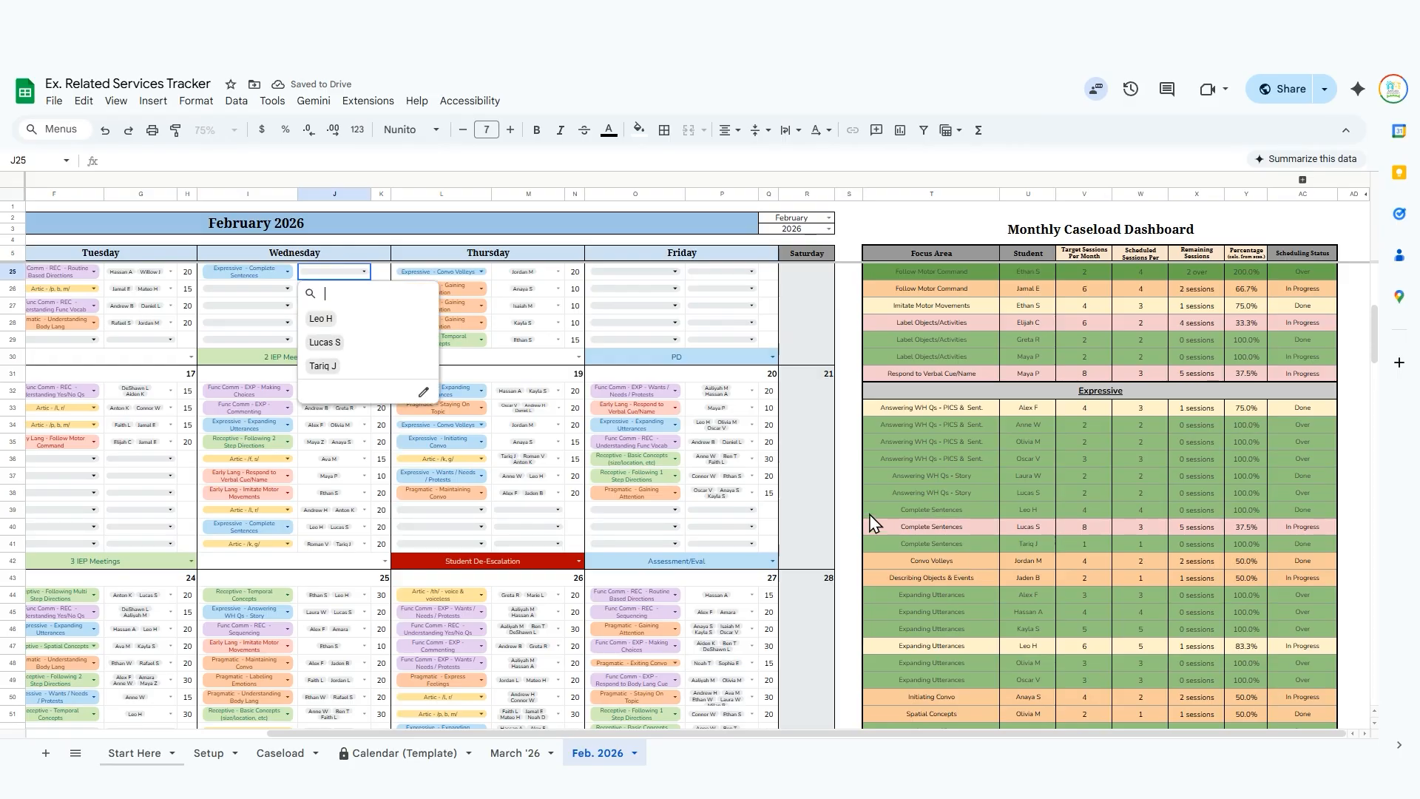
pyautogui.scroll(-1, 944, 433)
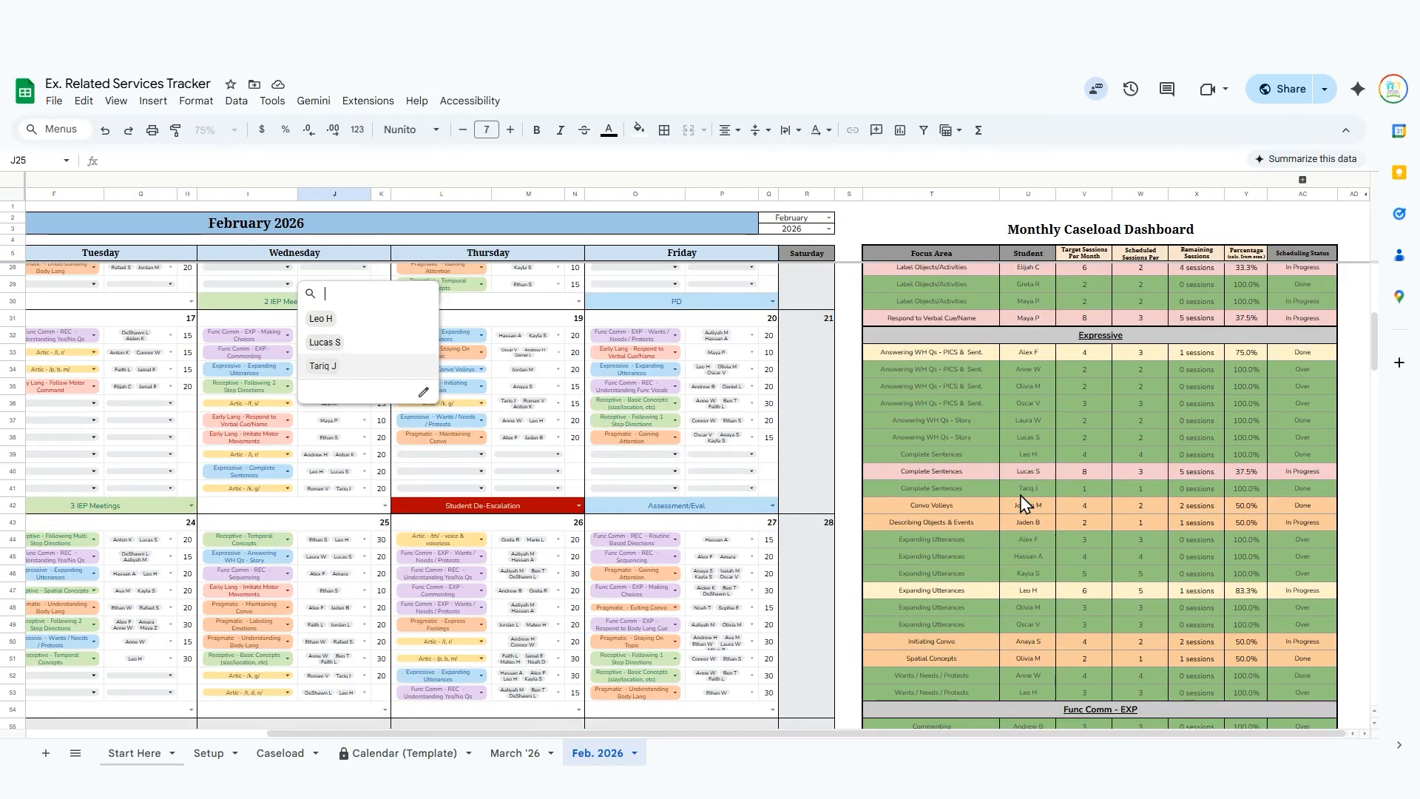
pyautogui.scroll(3, 1023, 502)
pyautogui.click(326, 342)
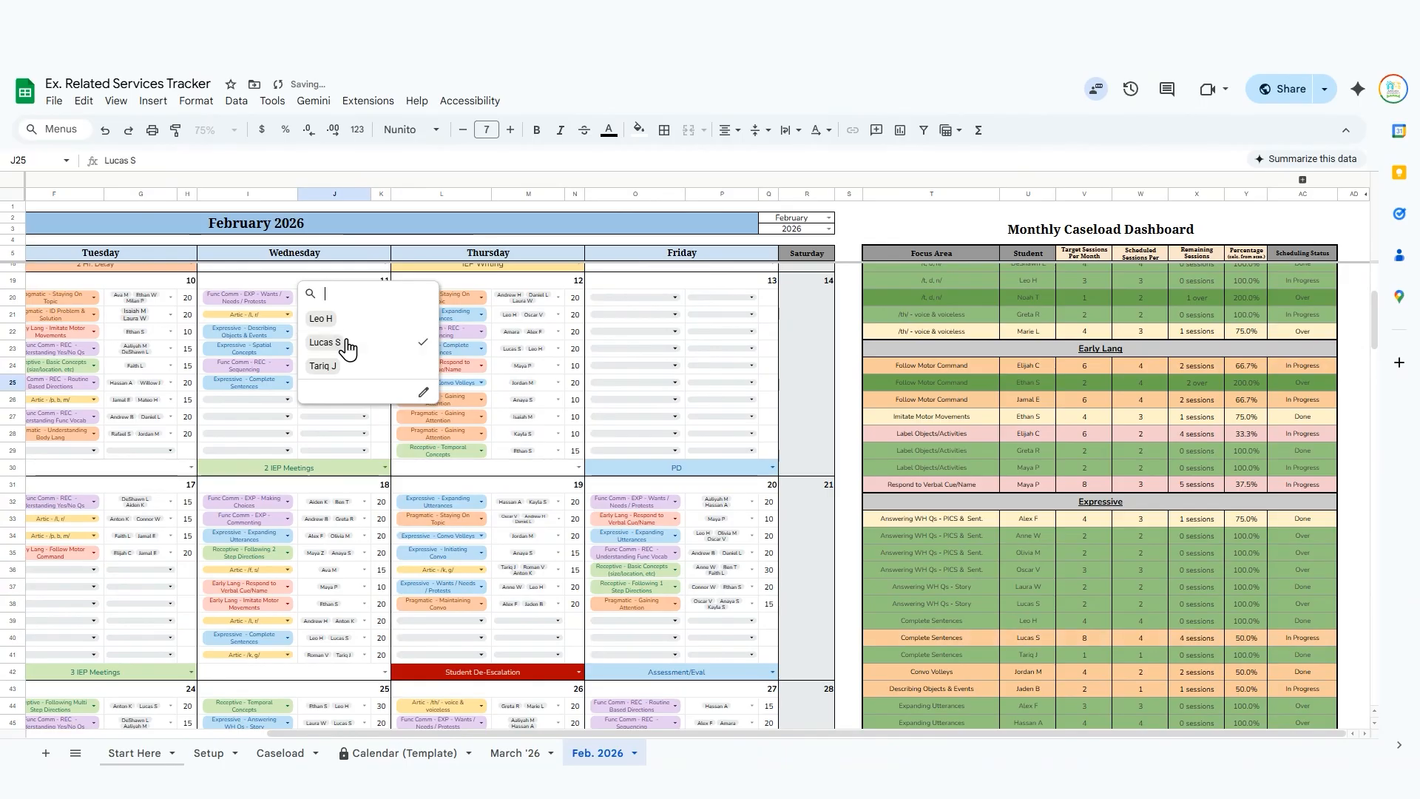
pyautogui.click(574, 378)
pyautogui.scroll(3, 797, 359)
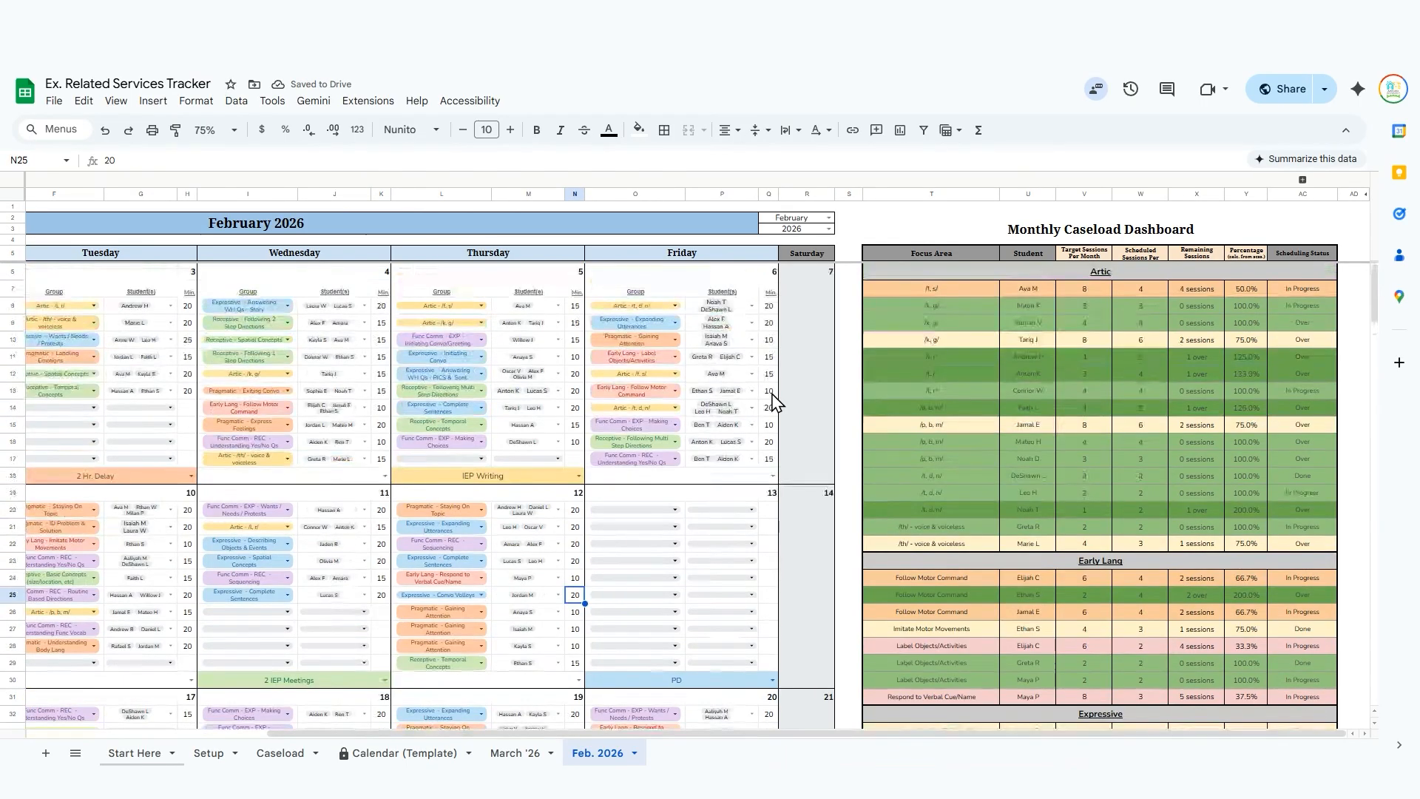
# Open the Caseload sheet.
pyautogui.click(858, 220)
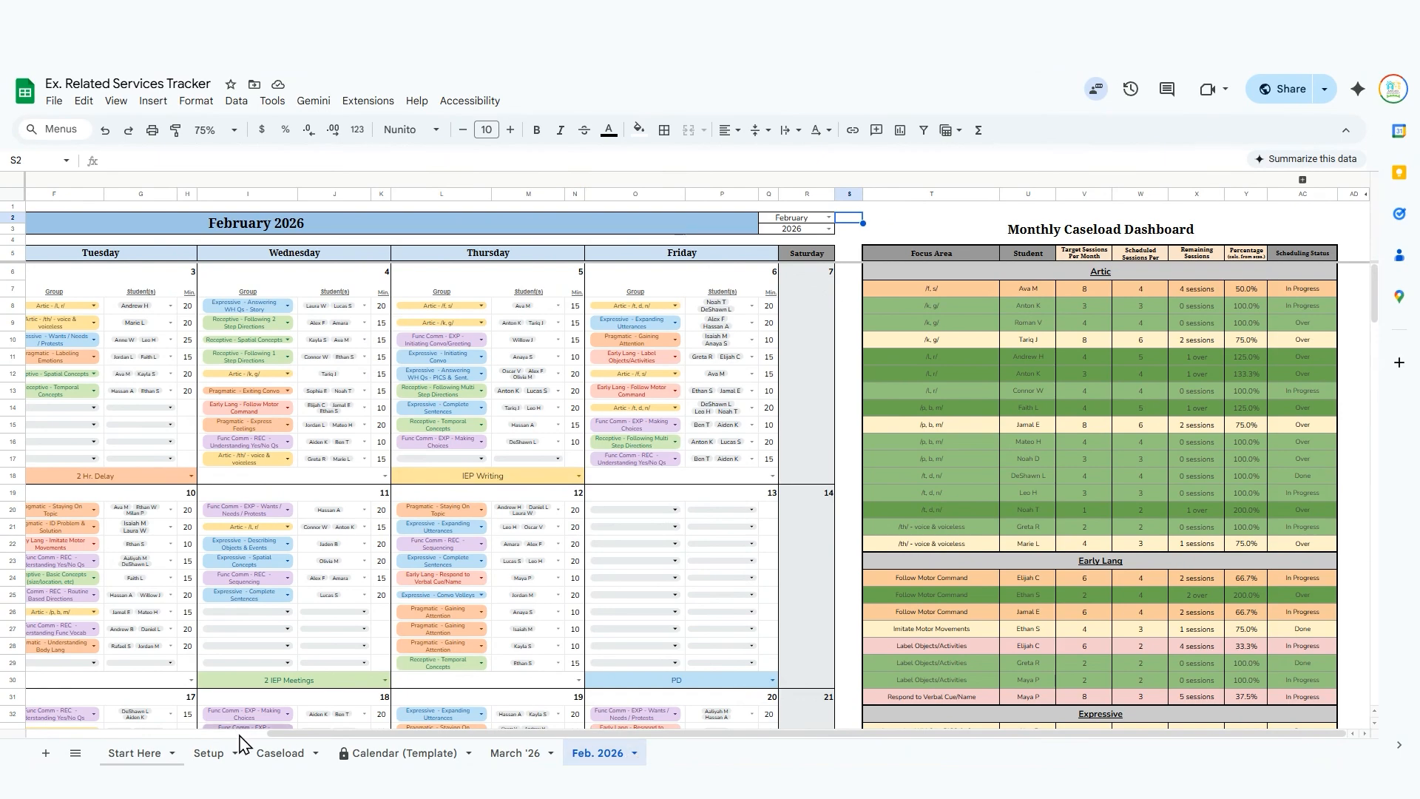
pyautogui.click(282, 755)
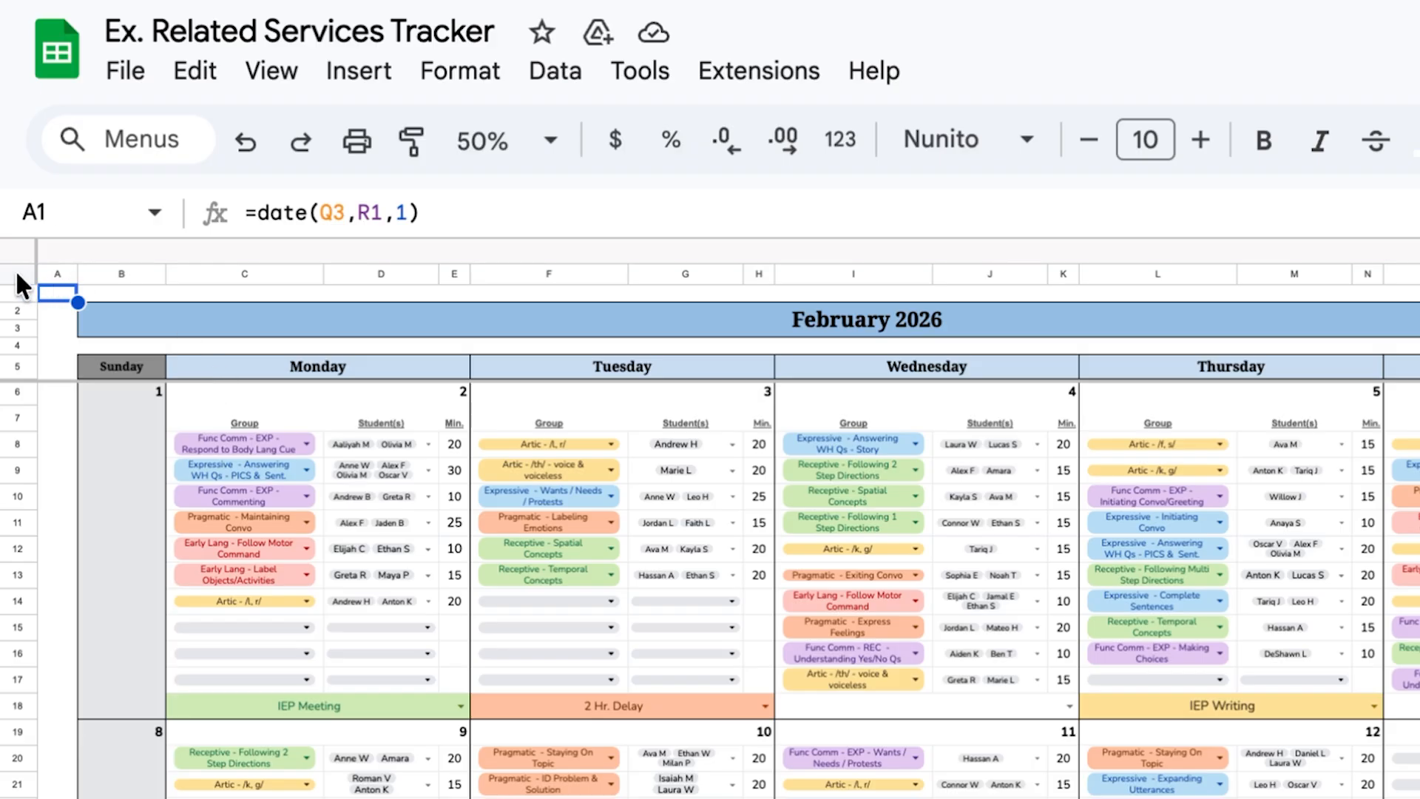
# Copy the entire Feb. 2026 sheet and paste it back over itself from cell A1 with Paste special.
pyautogui.click(16, 274)
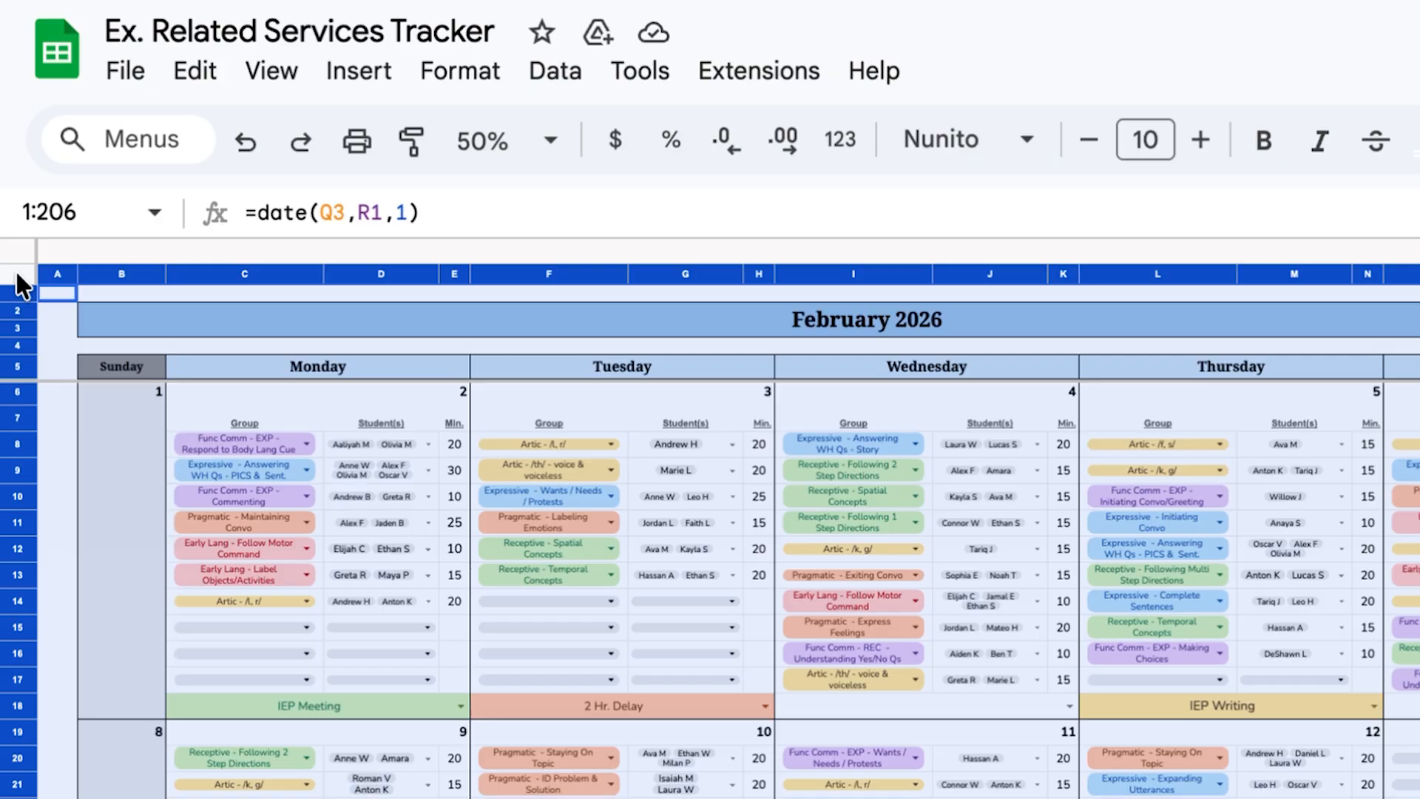
pyautogui.click(50, 292)
pyautogui.rightClick(50, 291)
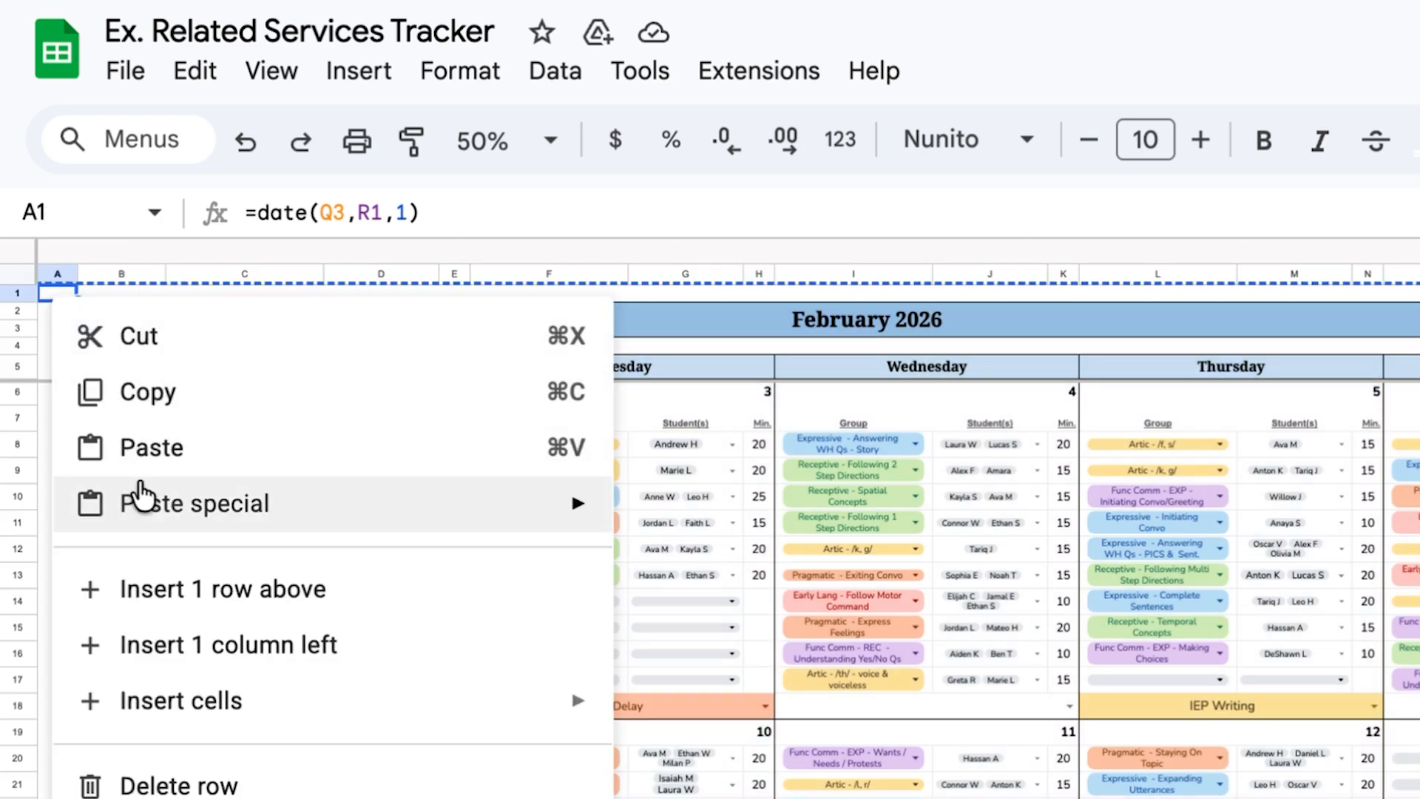
pyautogui.moveTo(238, 526)
pyautogui.click(716, 522)
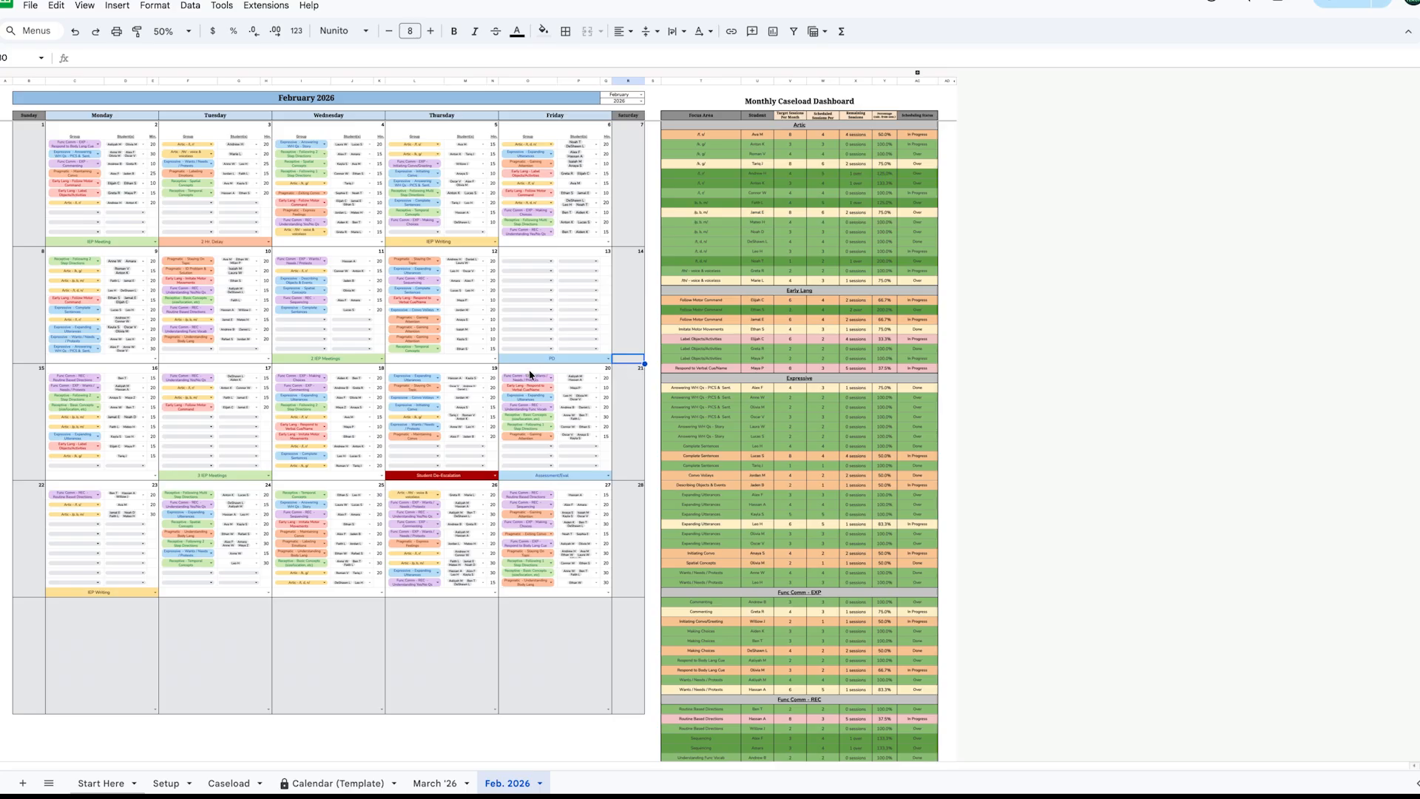
# Go to the Calendar (Template) sheet and open its sheet options.
pyautogui.click(370, 786)
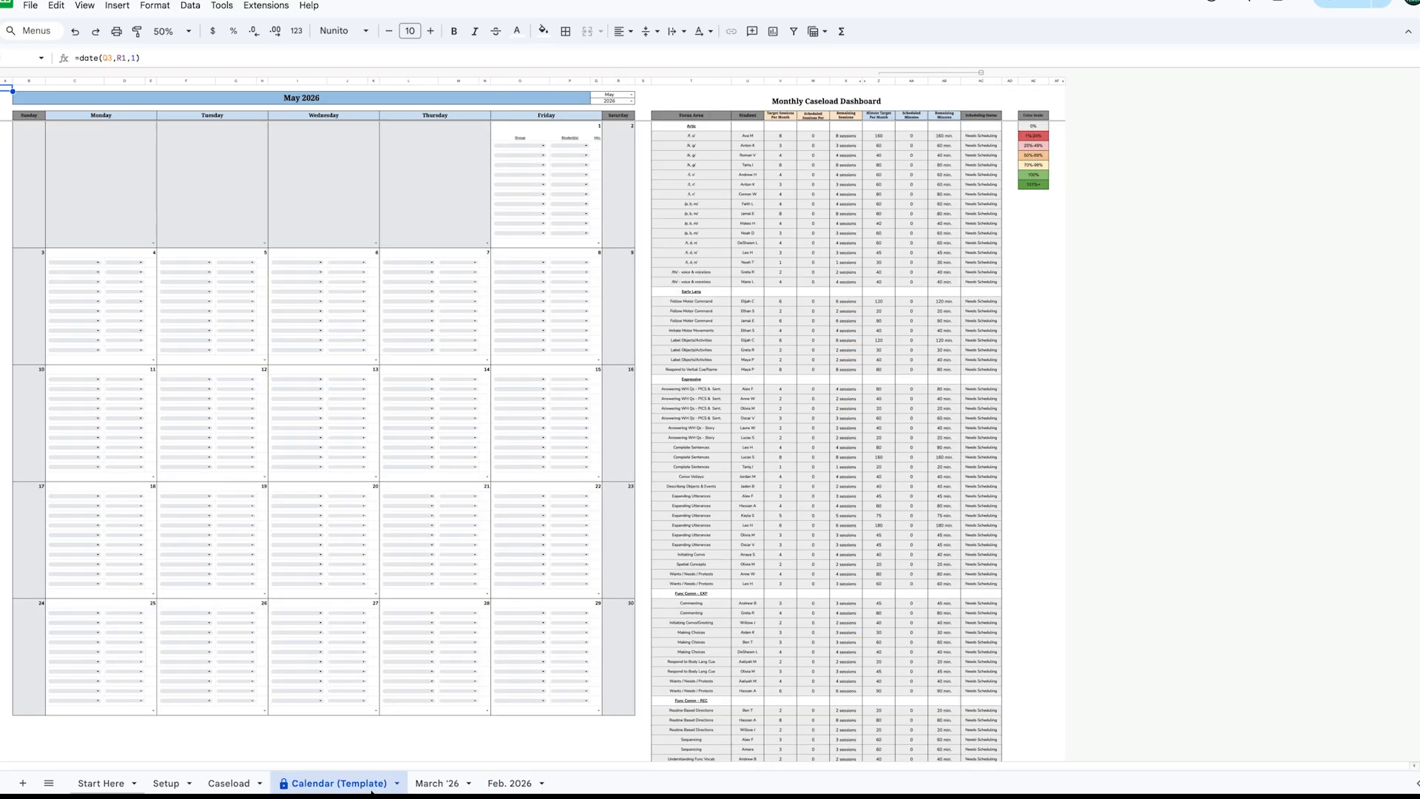
pyautogui.click(396, 782)
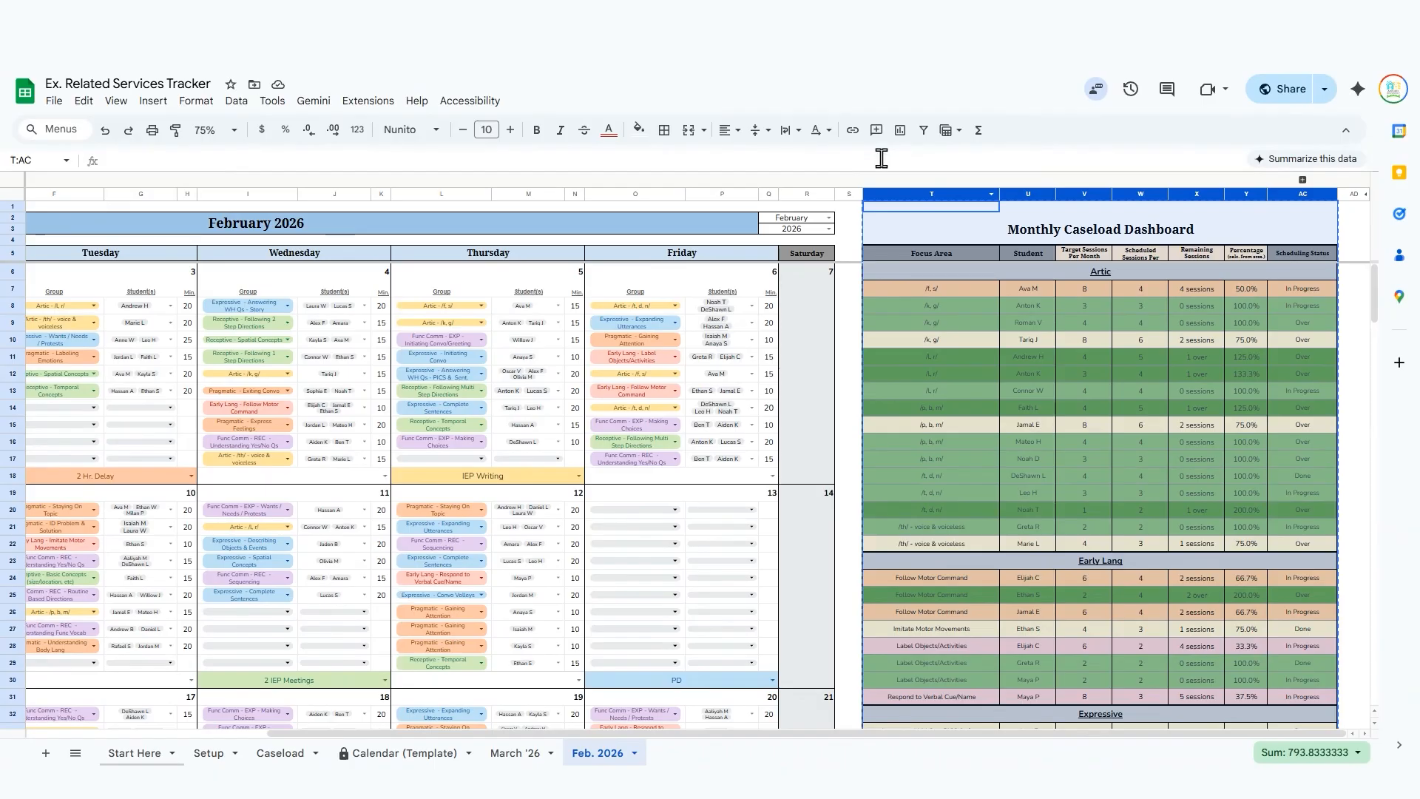
pyautogui.hscroll(-4, 427, 253)
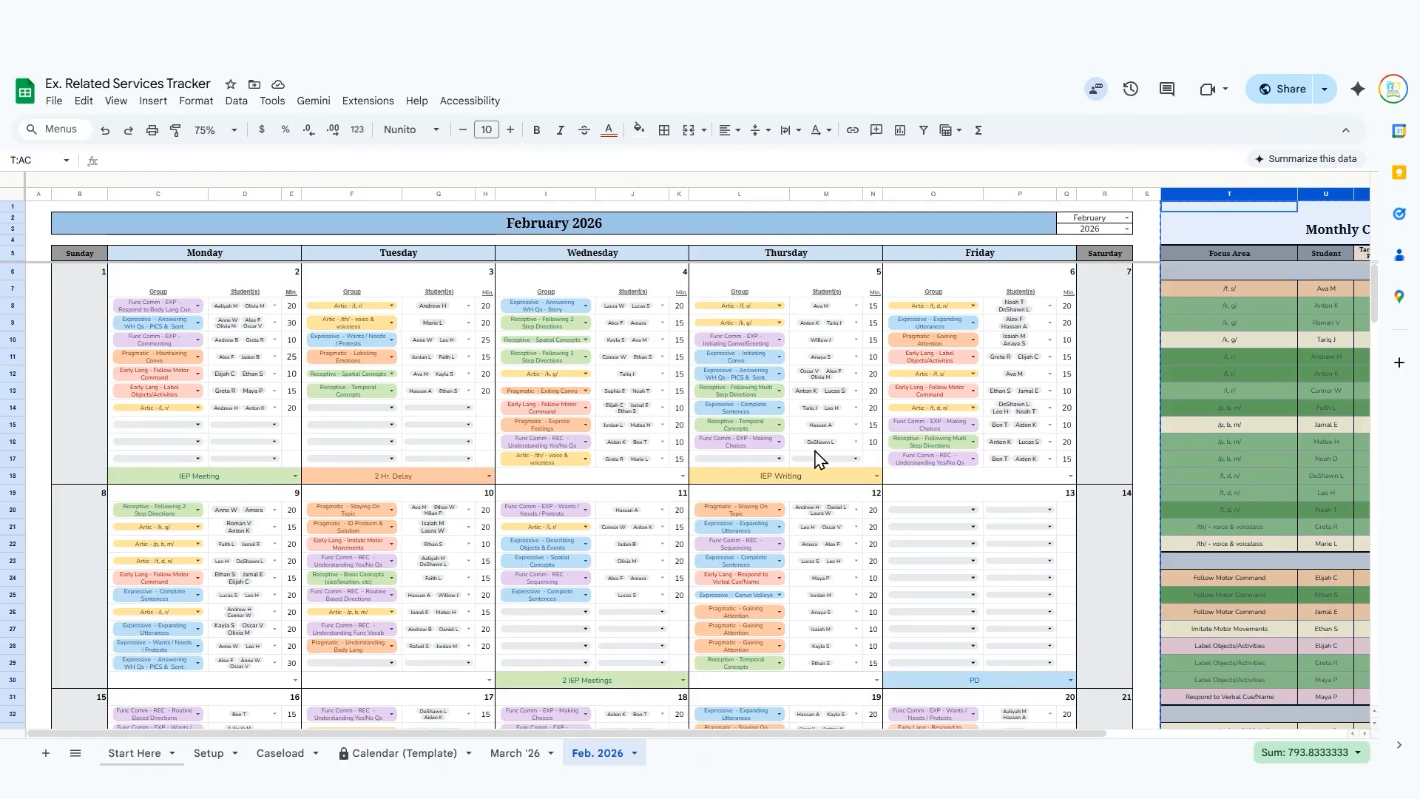
pyautogui.scroll(-5, 816, 462)
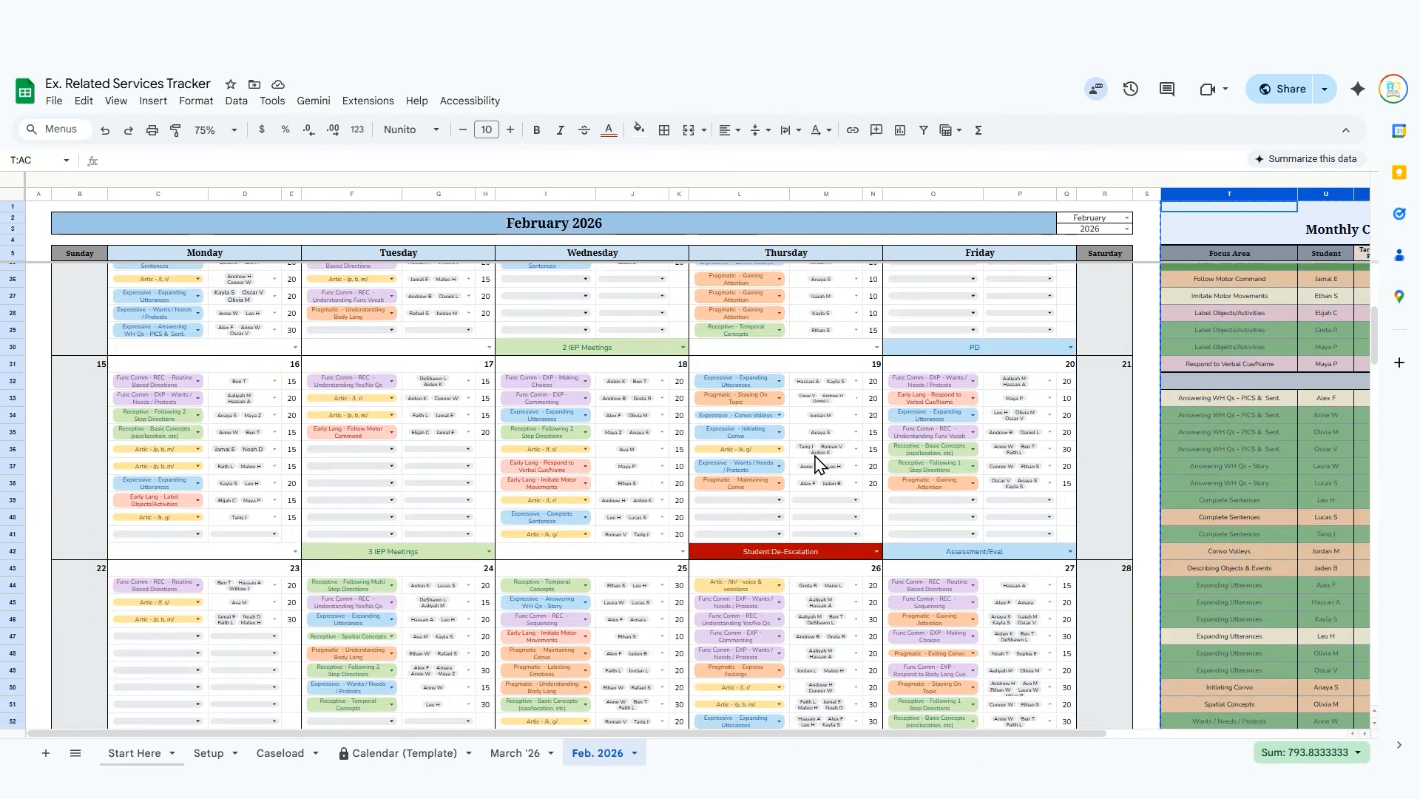
pyautogui.scroll(2, 816, 463)
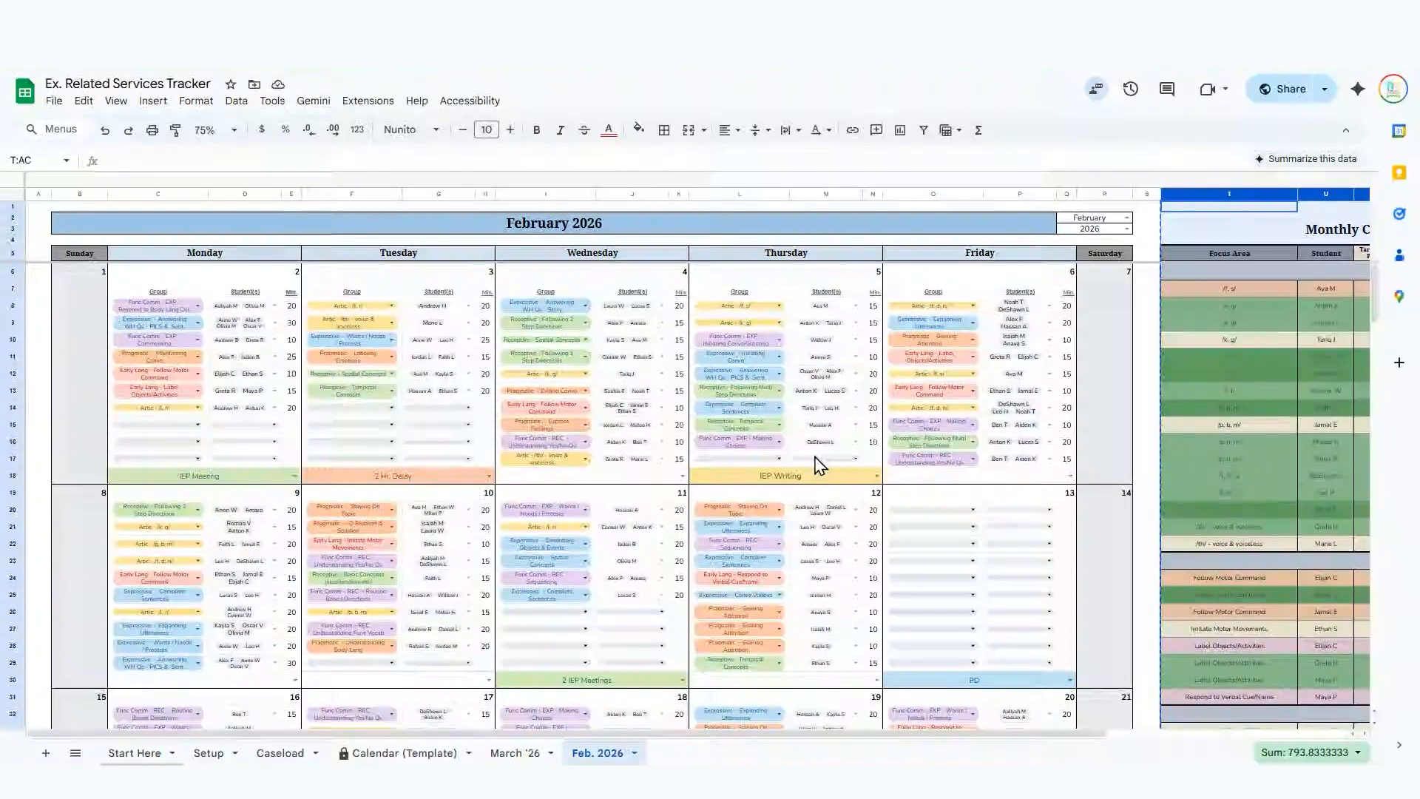